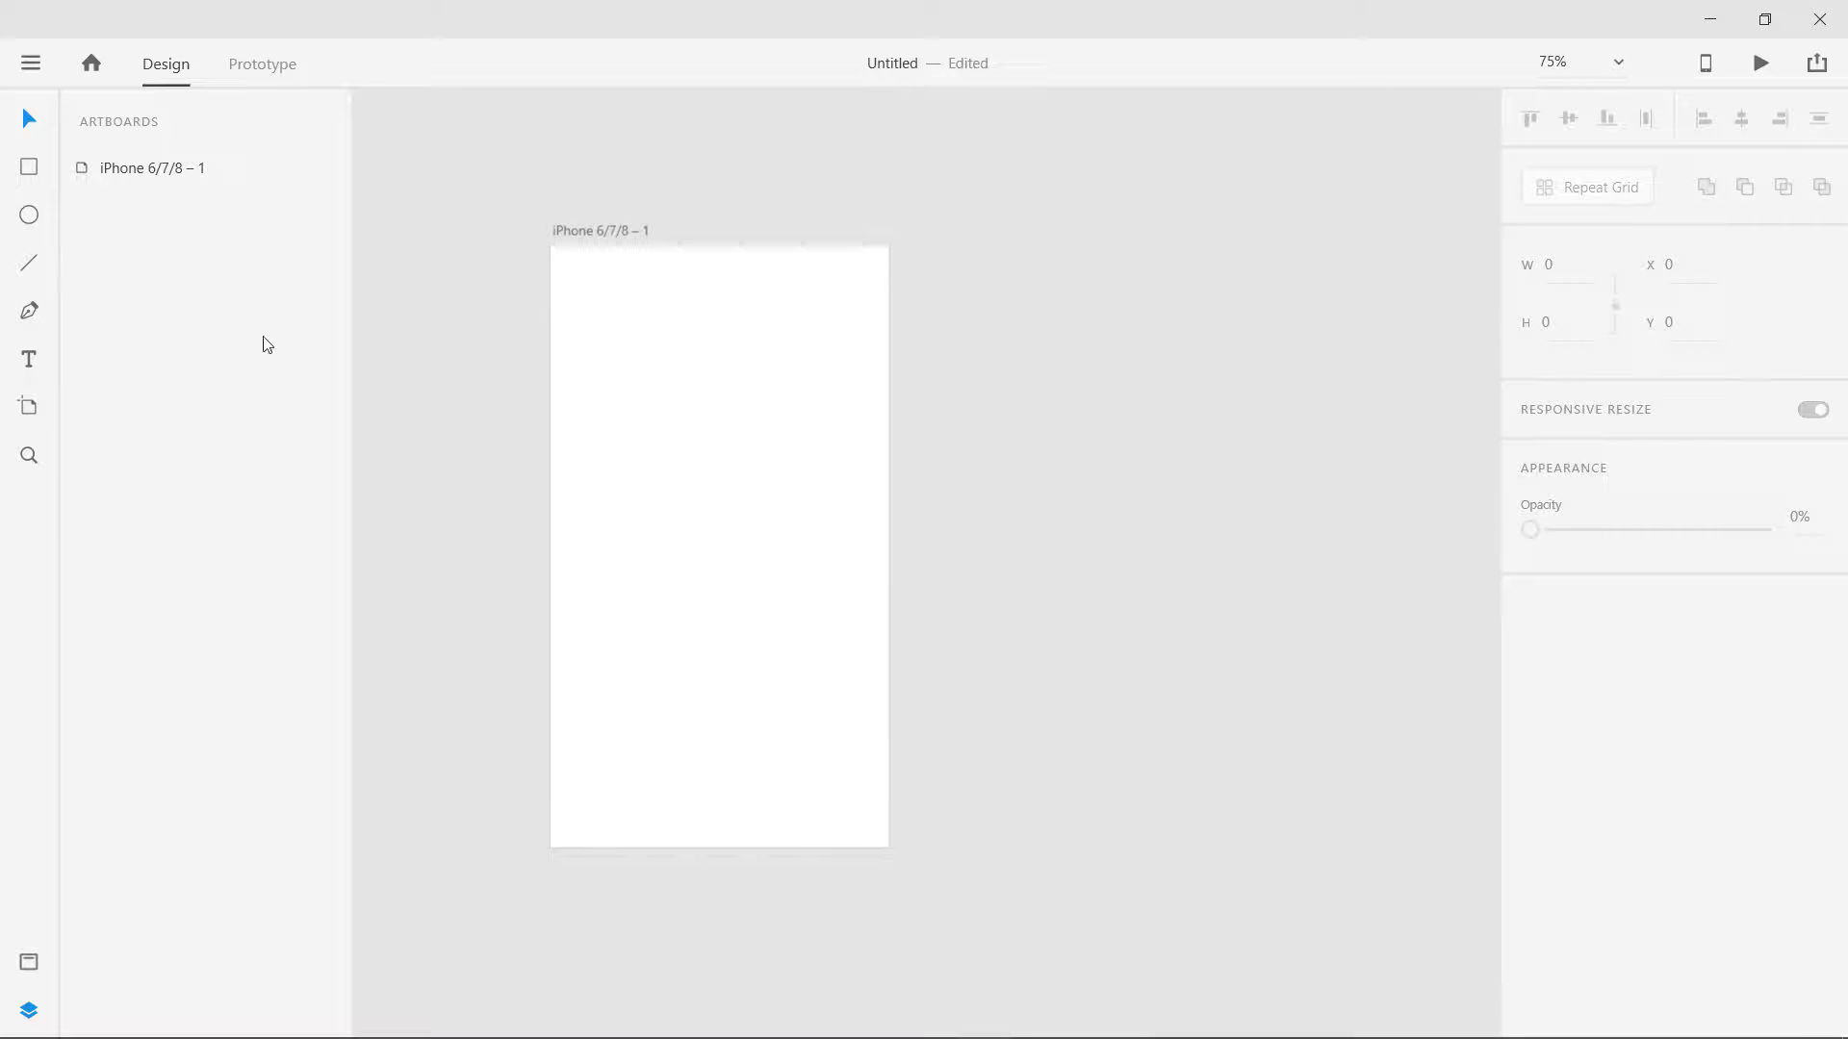
Step: Open the Discover Plugins catalogue and view the Color Blender and Yotako details
left_click(31, 64)
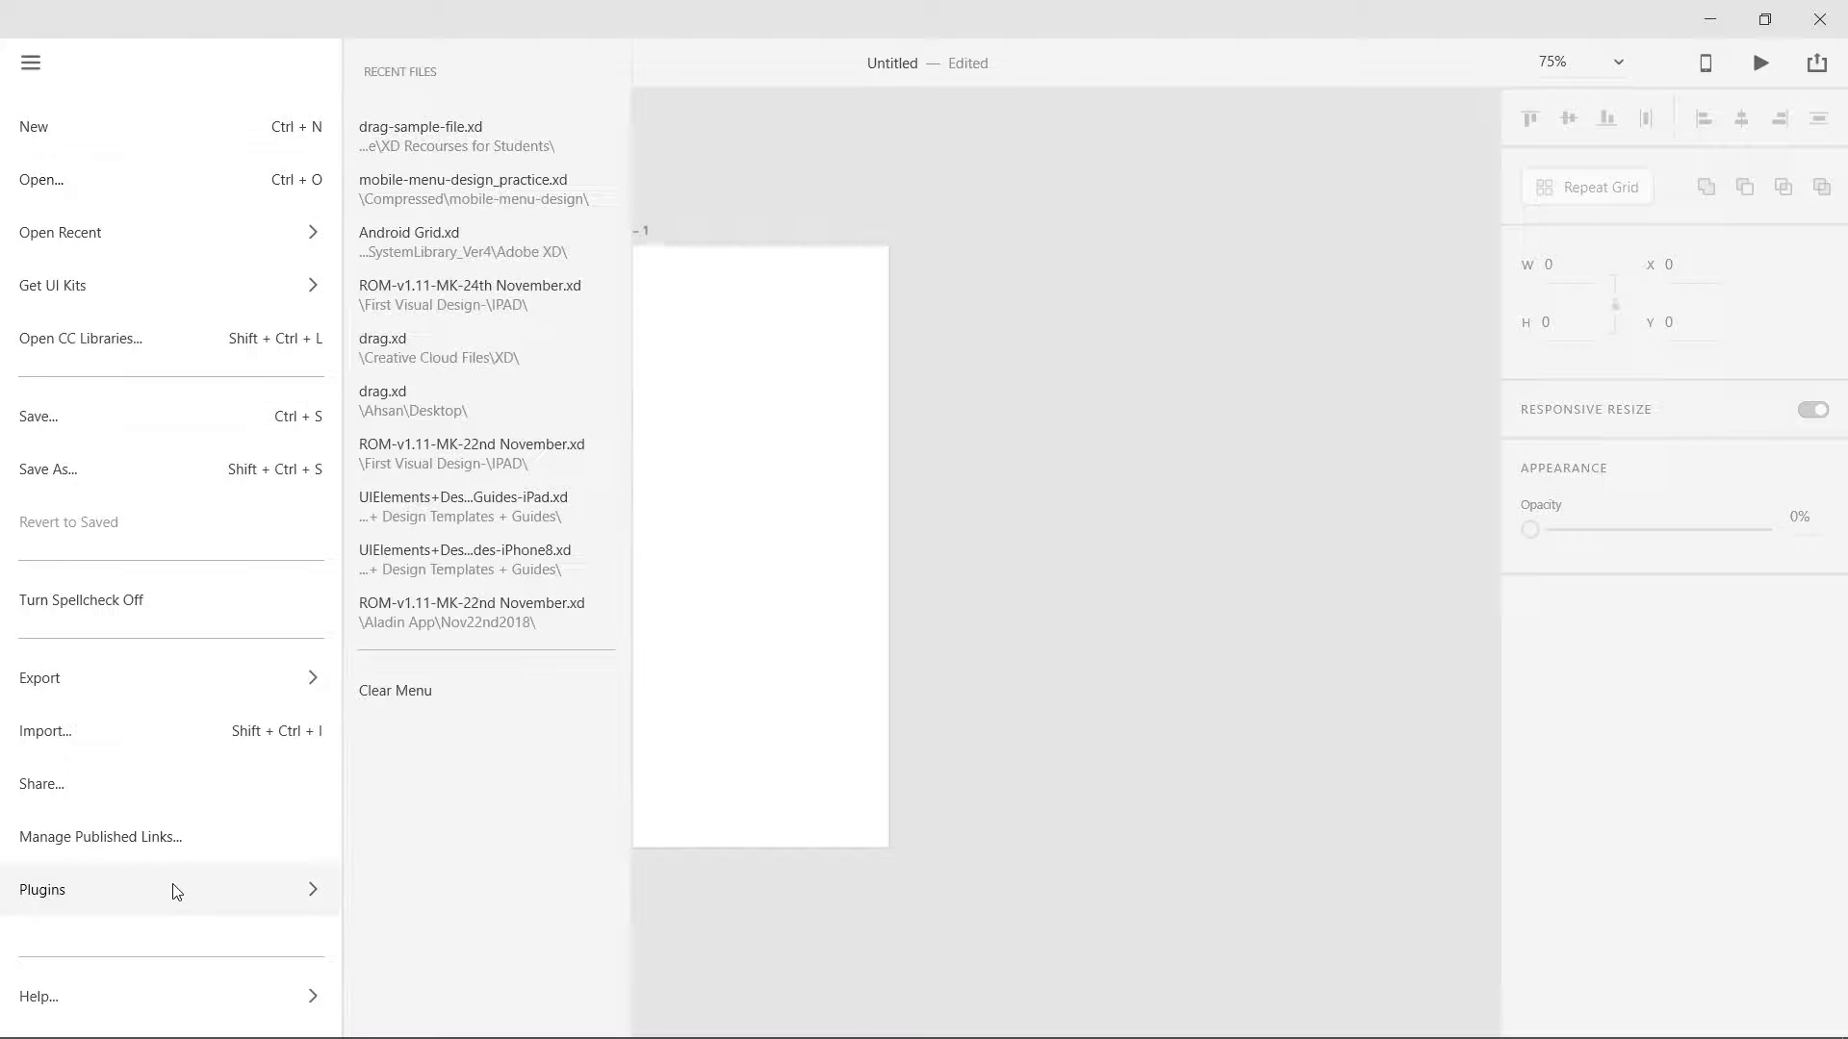
mouse_move(174, 886)
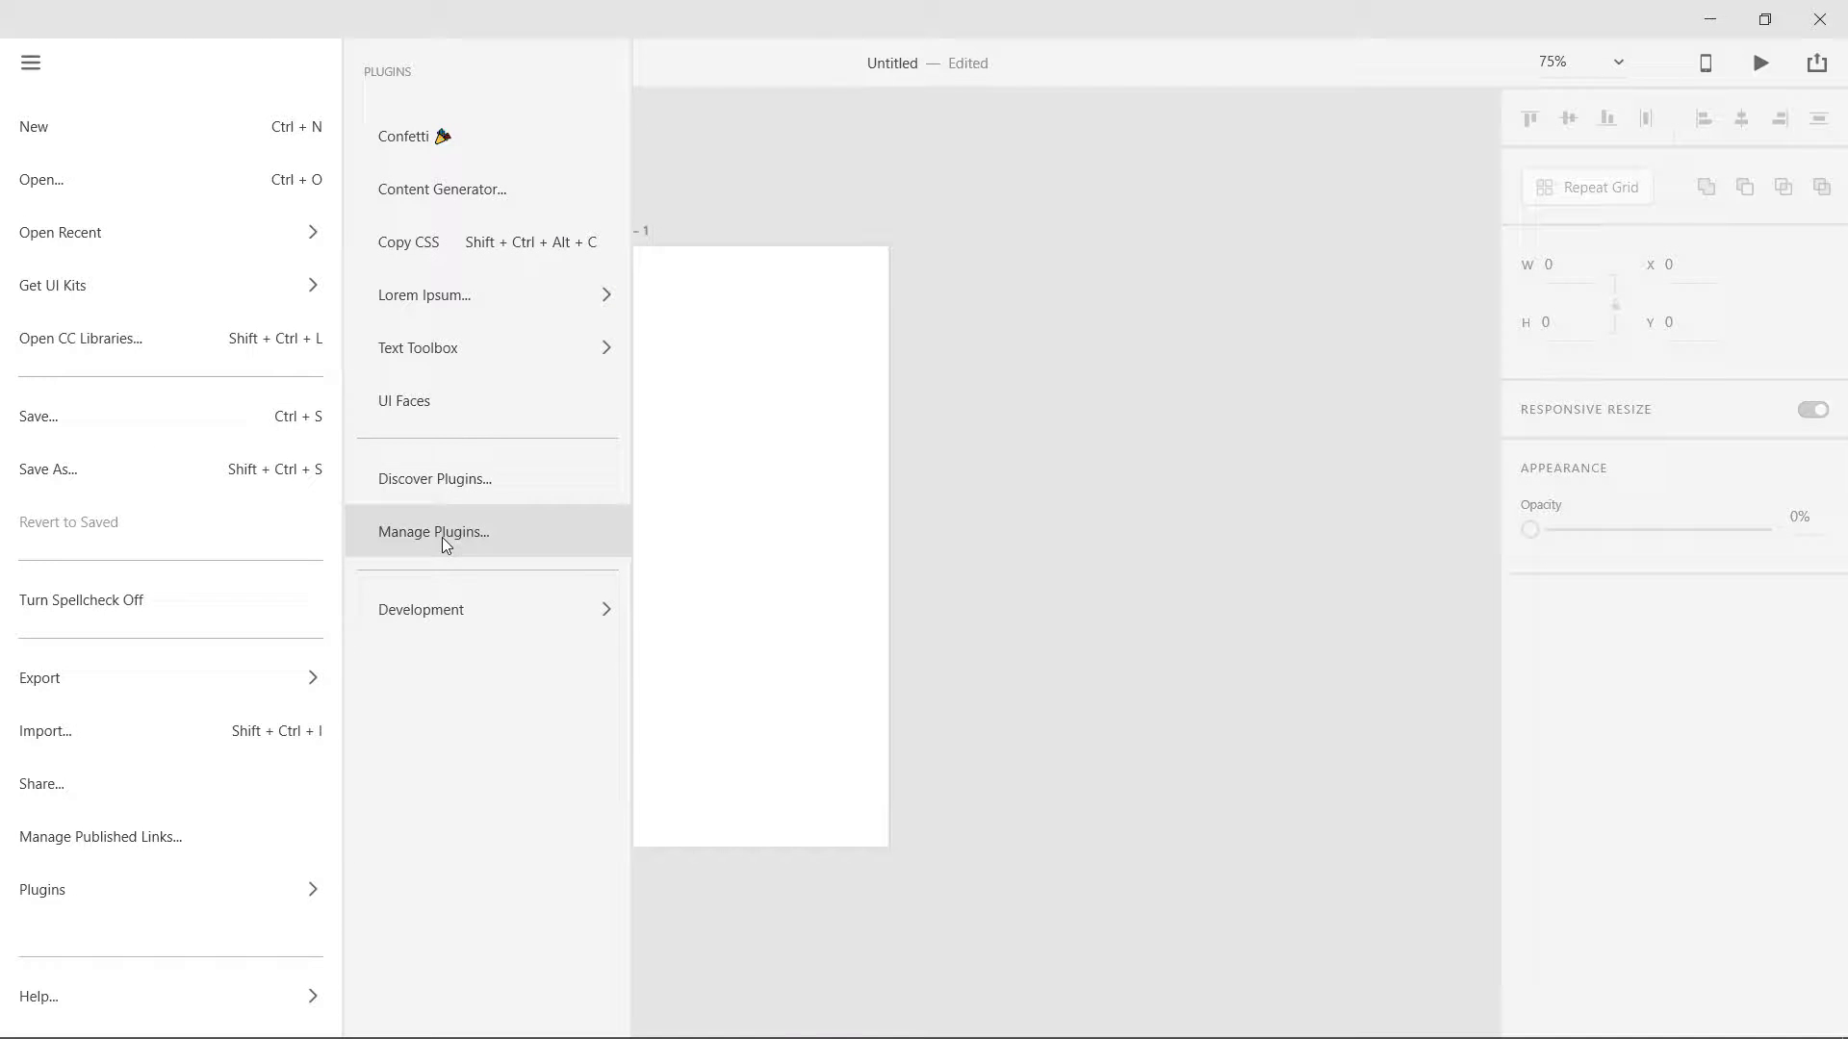
left_click(442, 486)
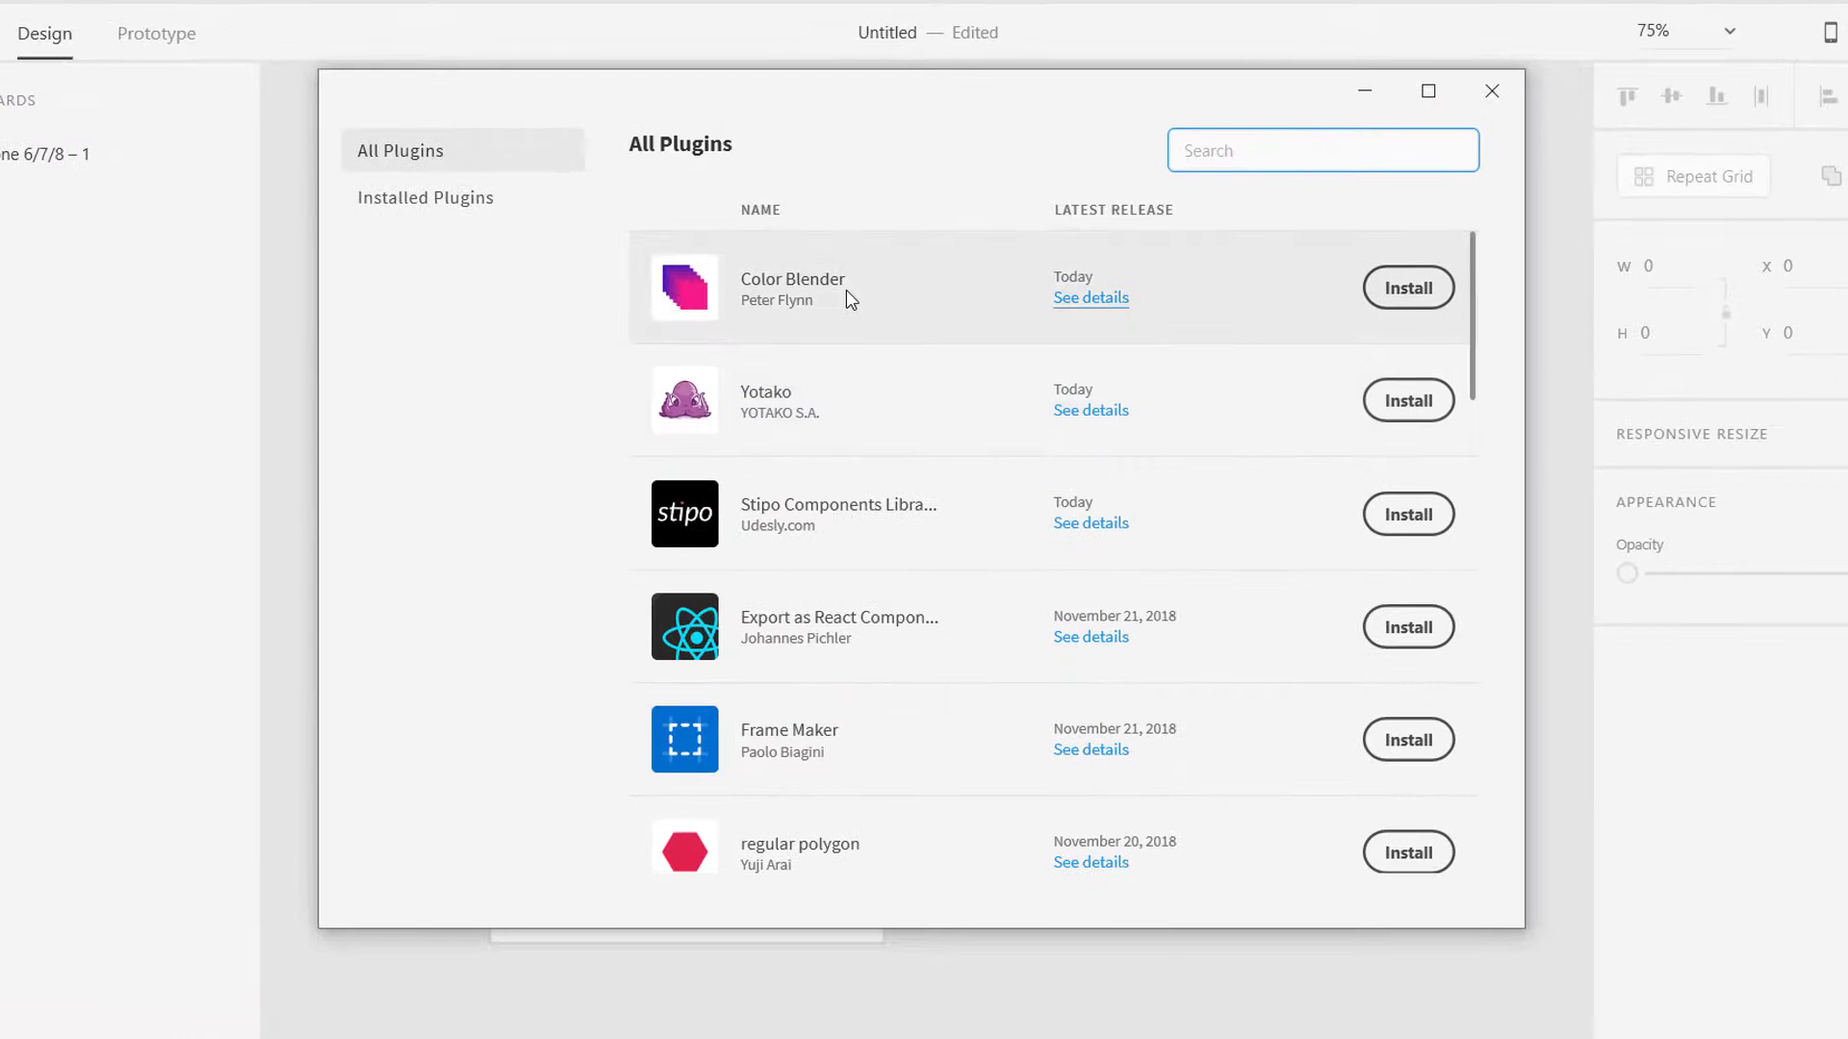
left_click(1066, 302)
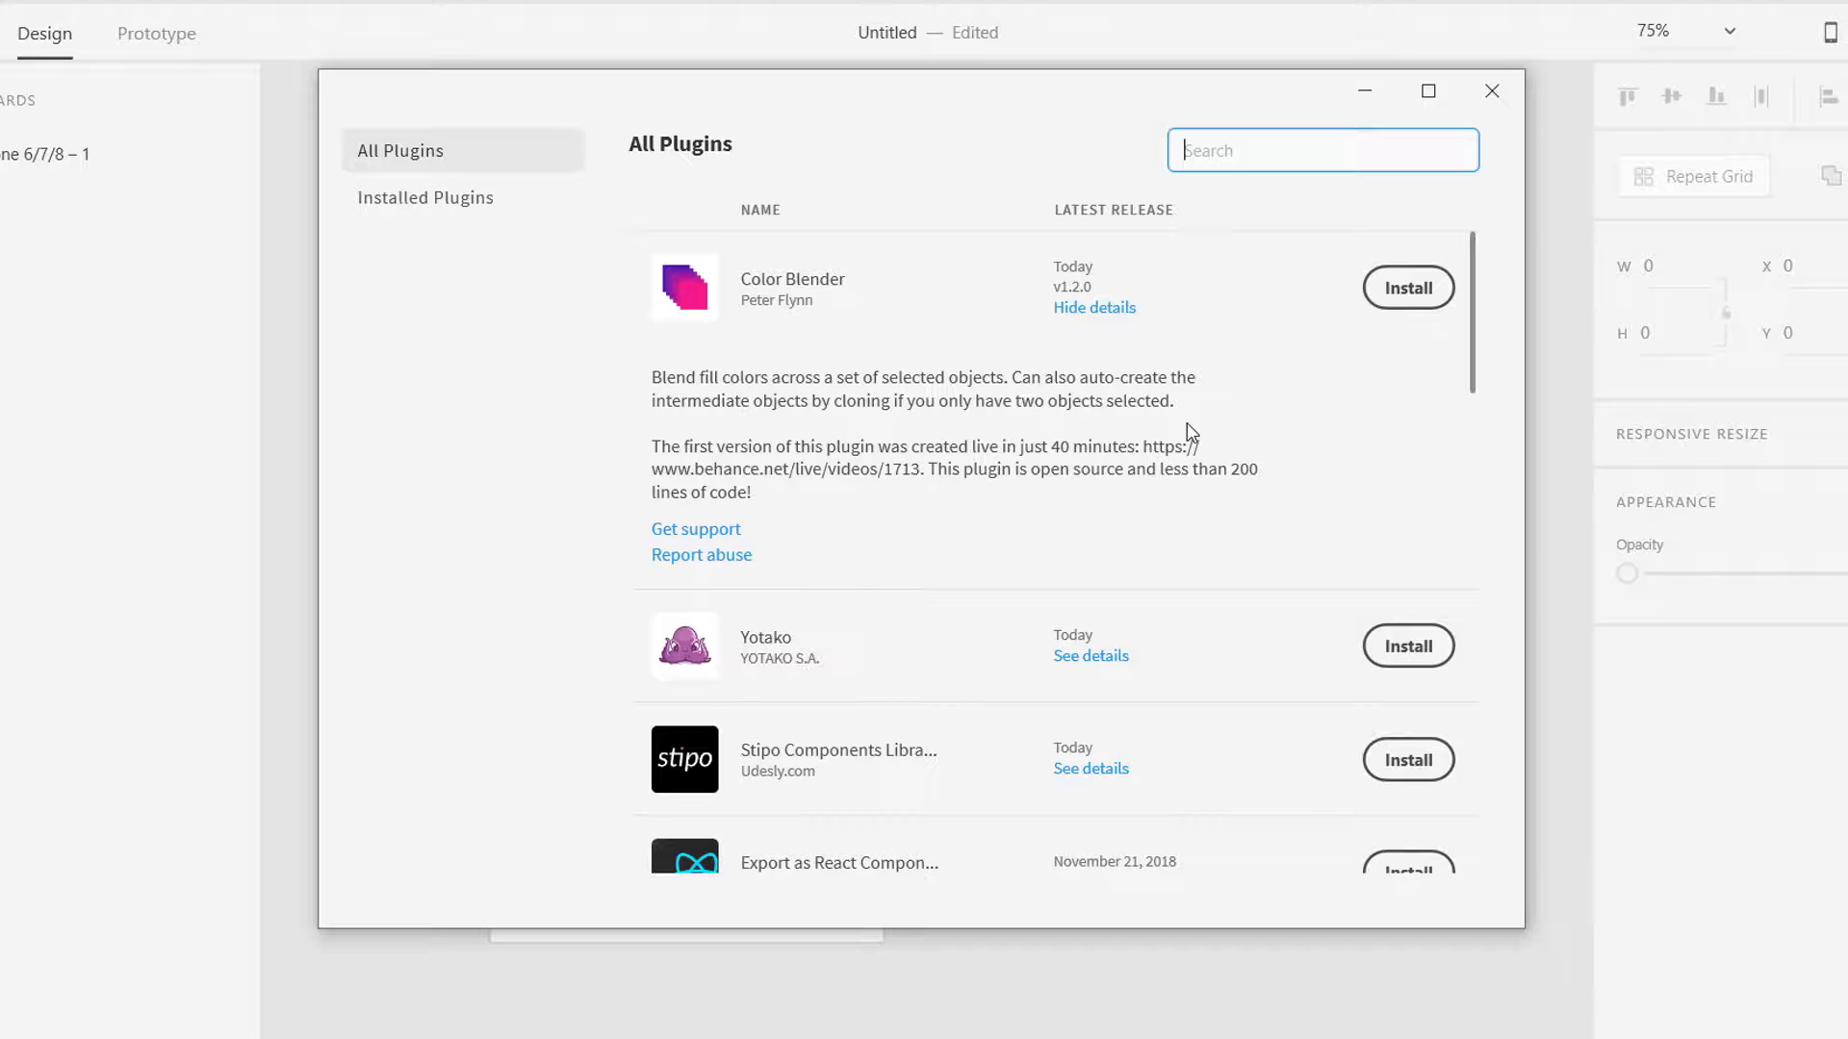
left_click(951, 270)
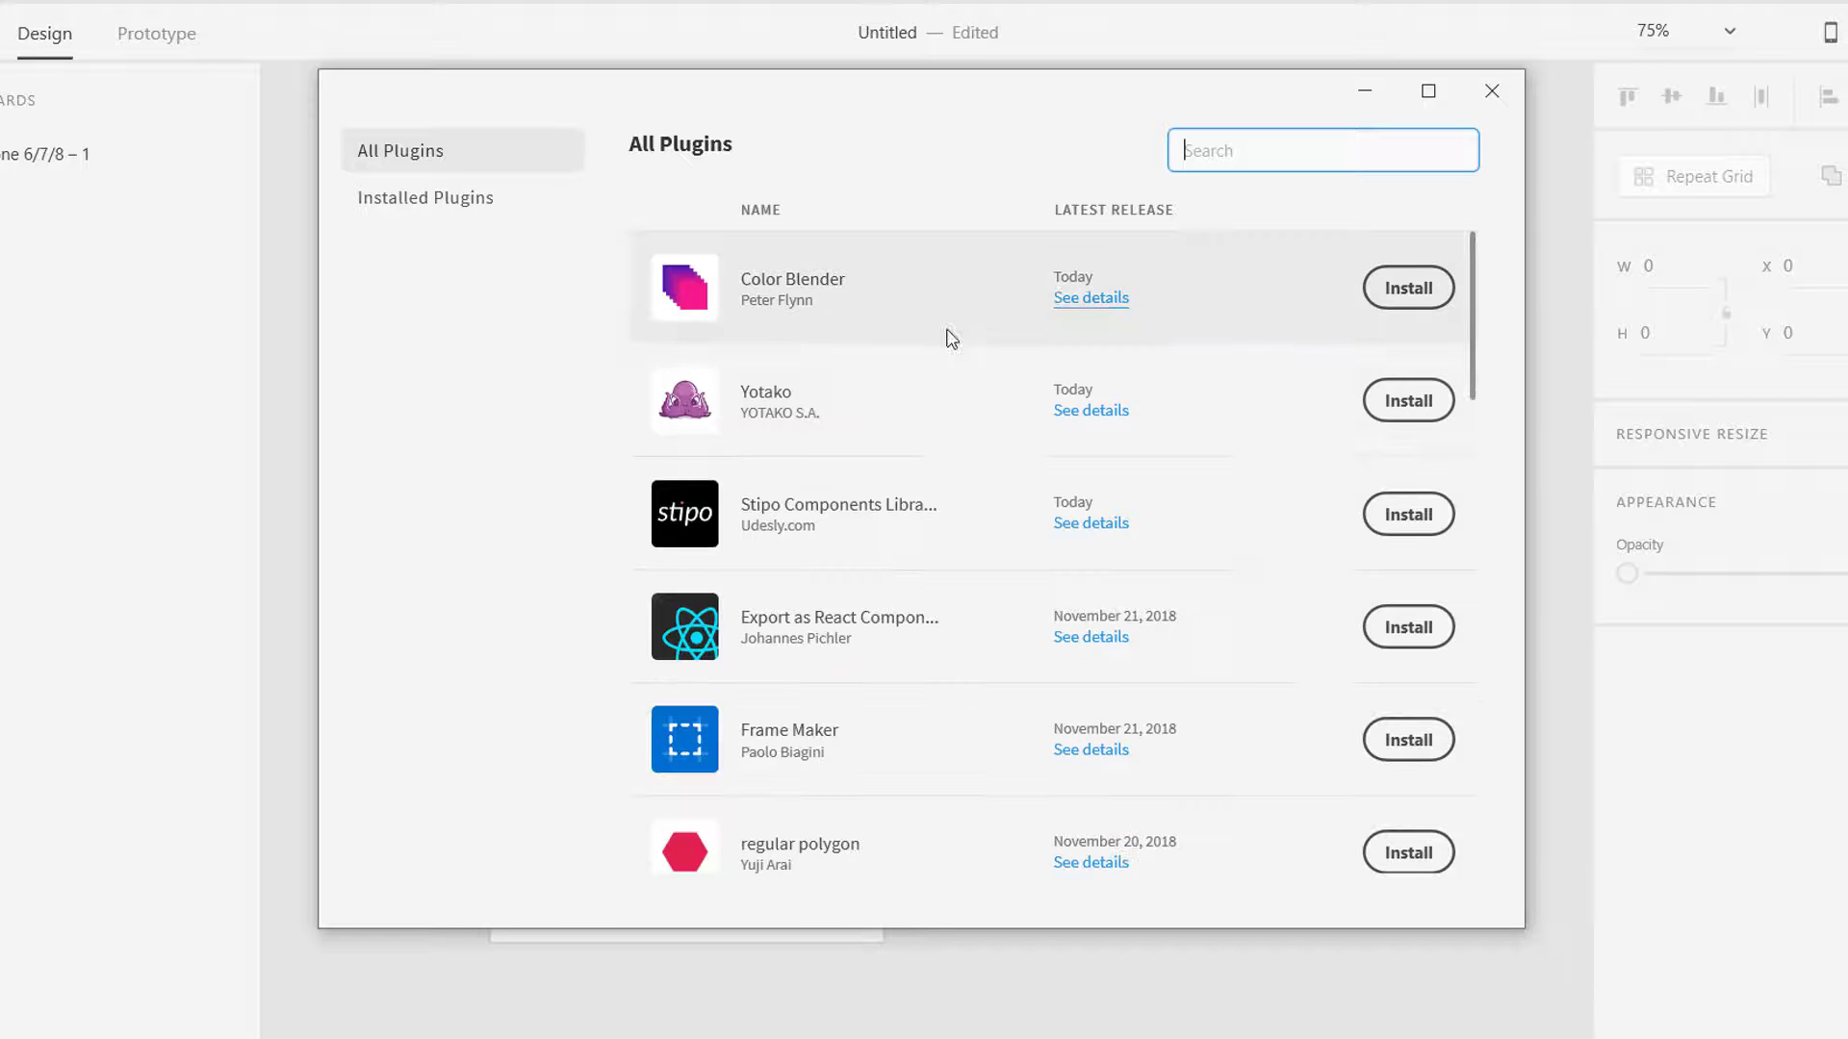
left_click(909, 414)
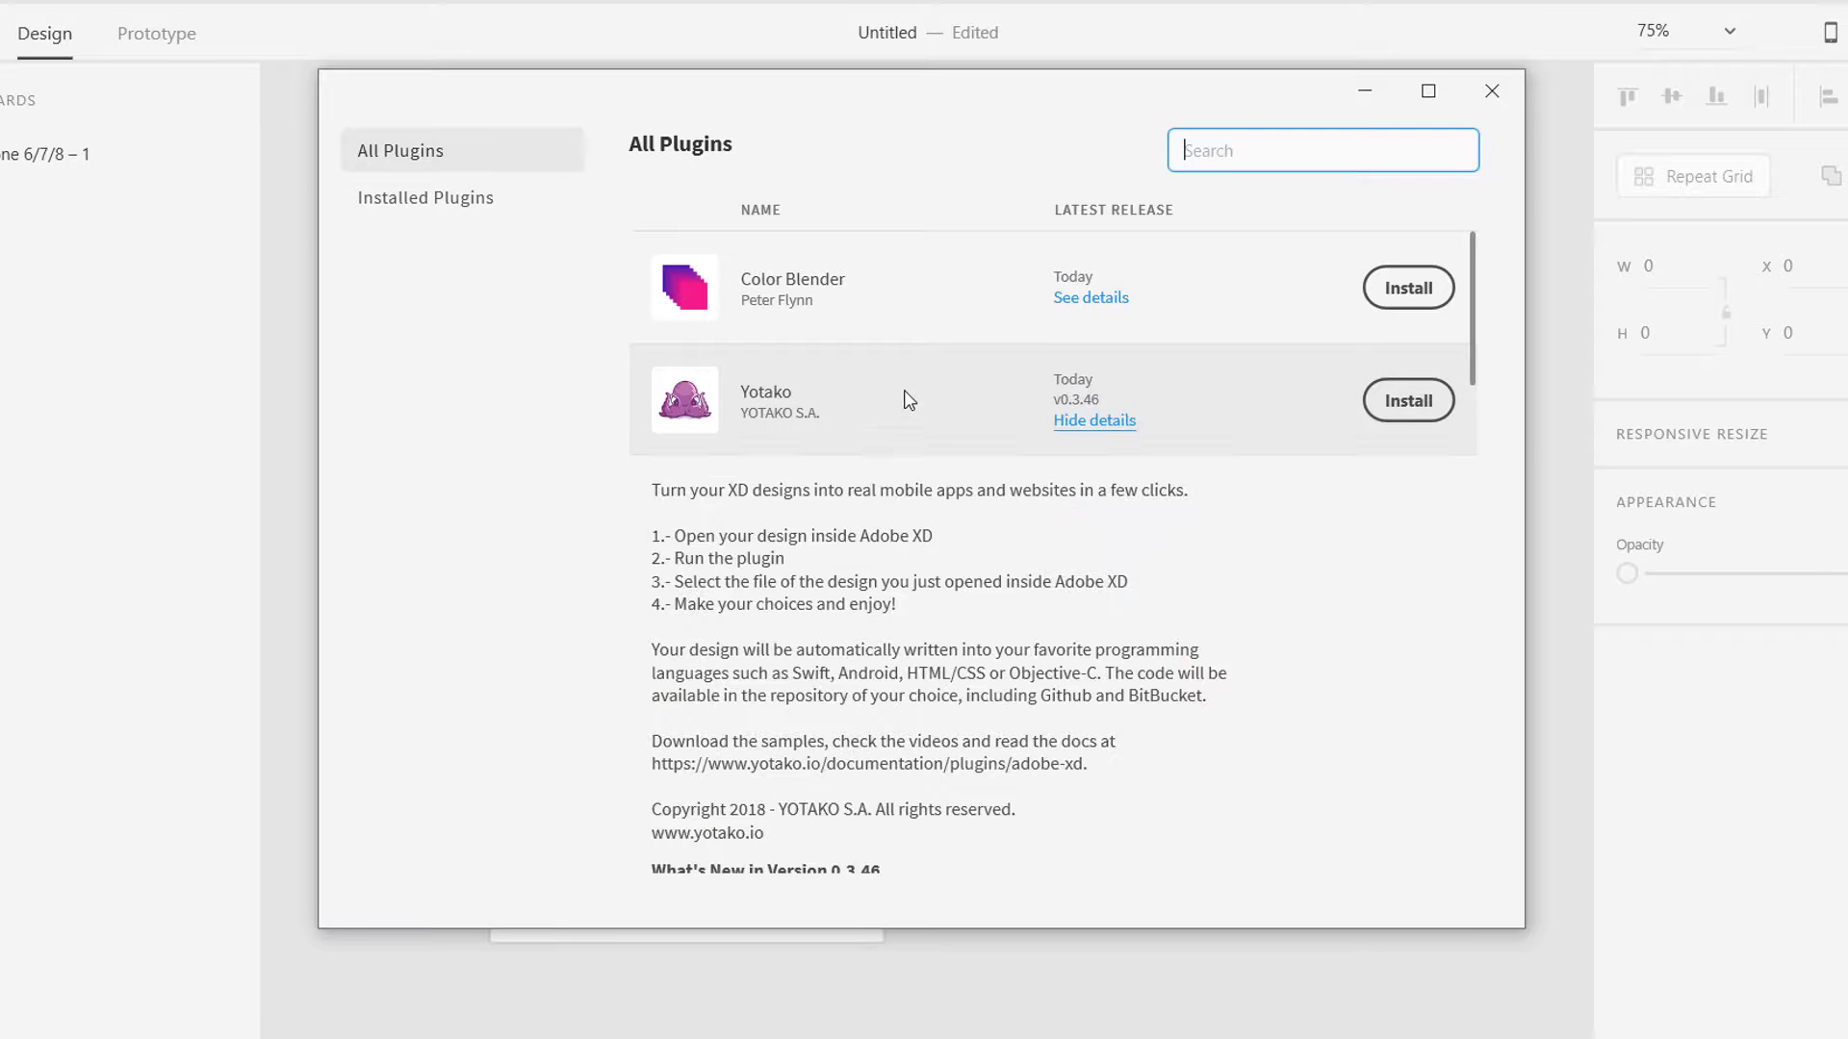
left_click(908, 401)
Step: Scroll down and view details for the Font Preview and Change Case plugins
scroll(1001, 635, "down", 3)
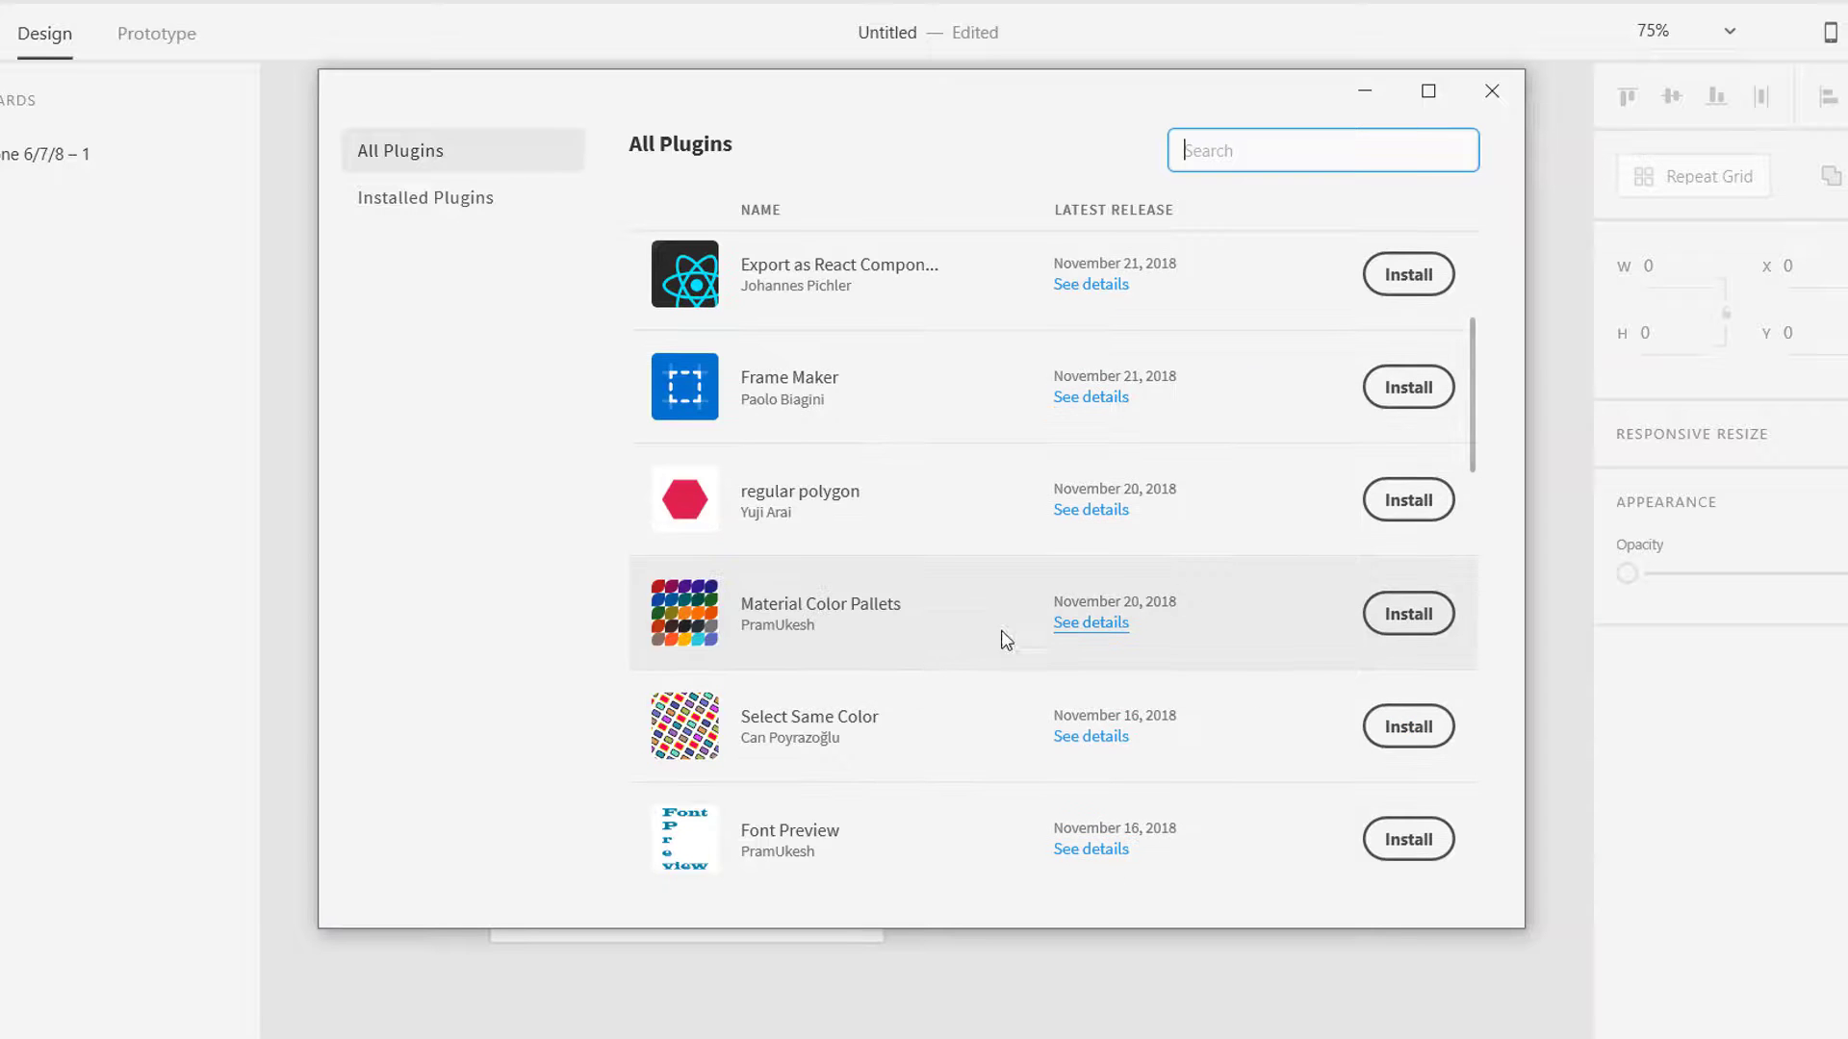
scroll(921, 649, "down", 3)
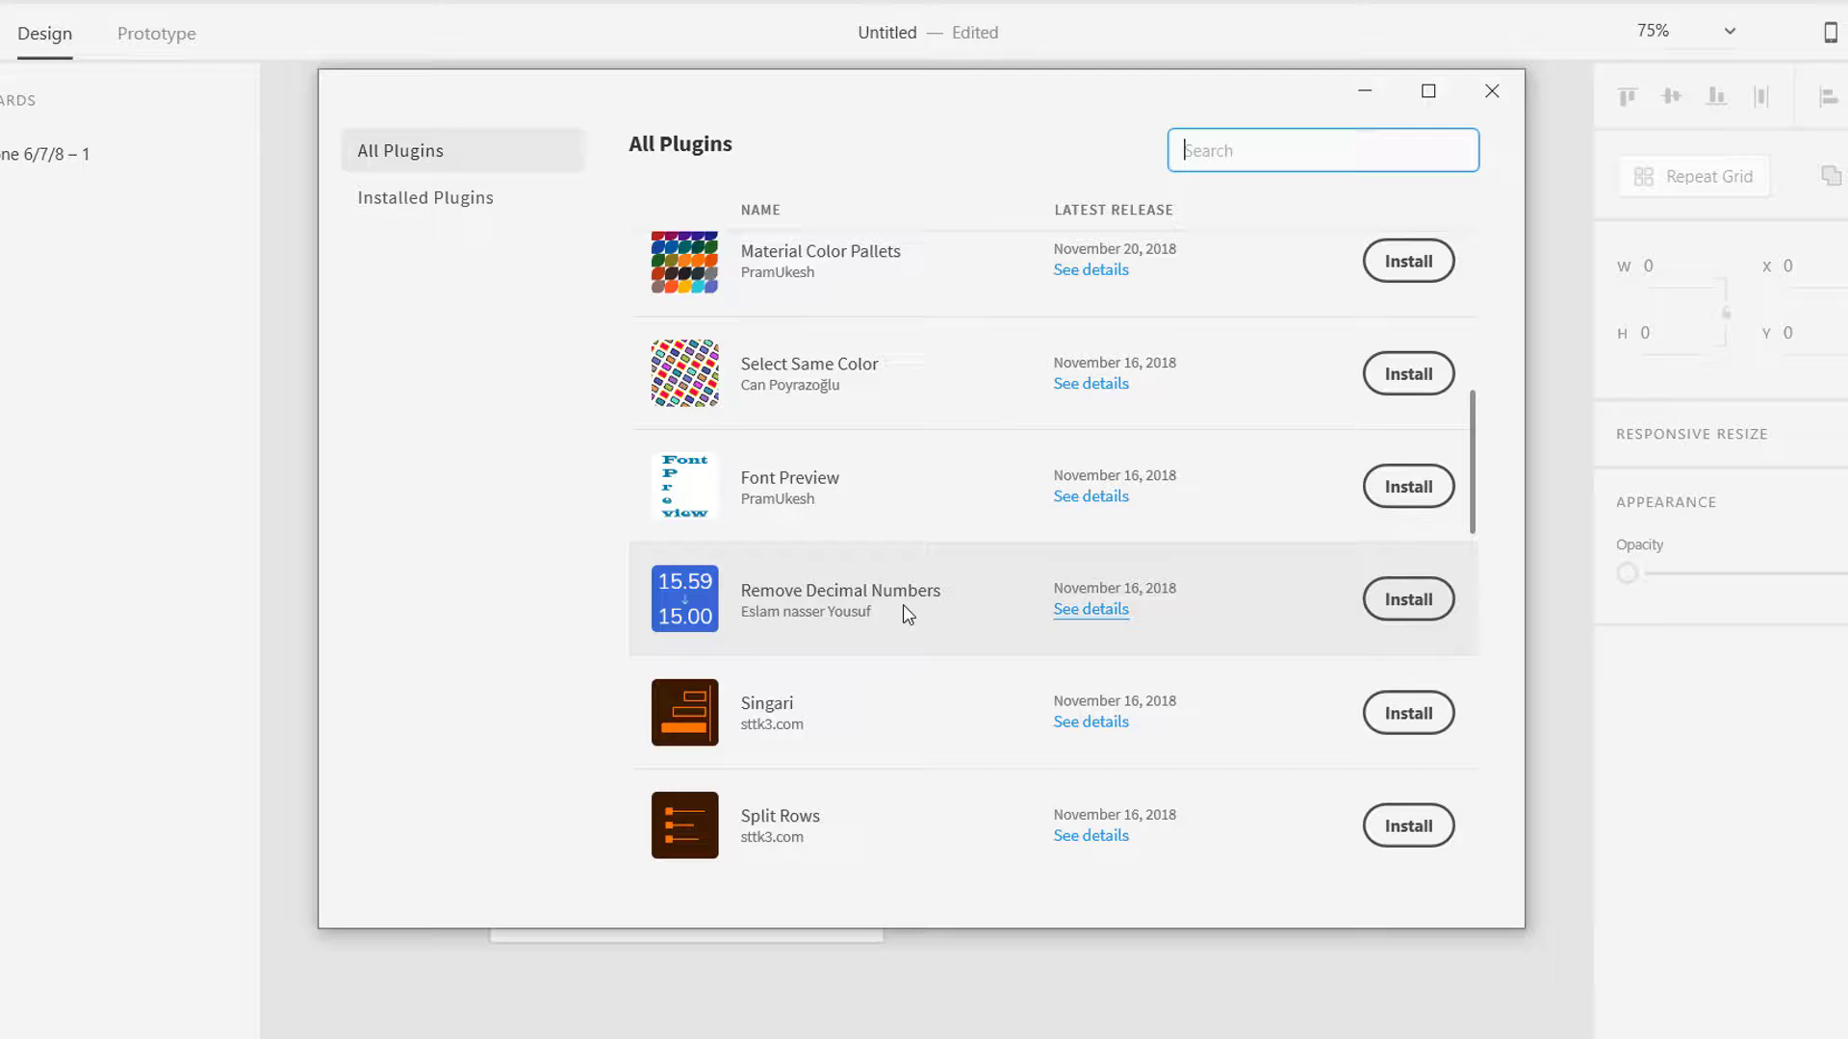
left_click(879, 516)
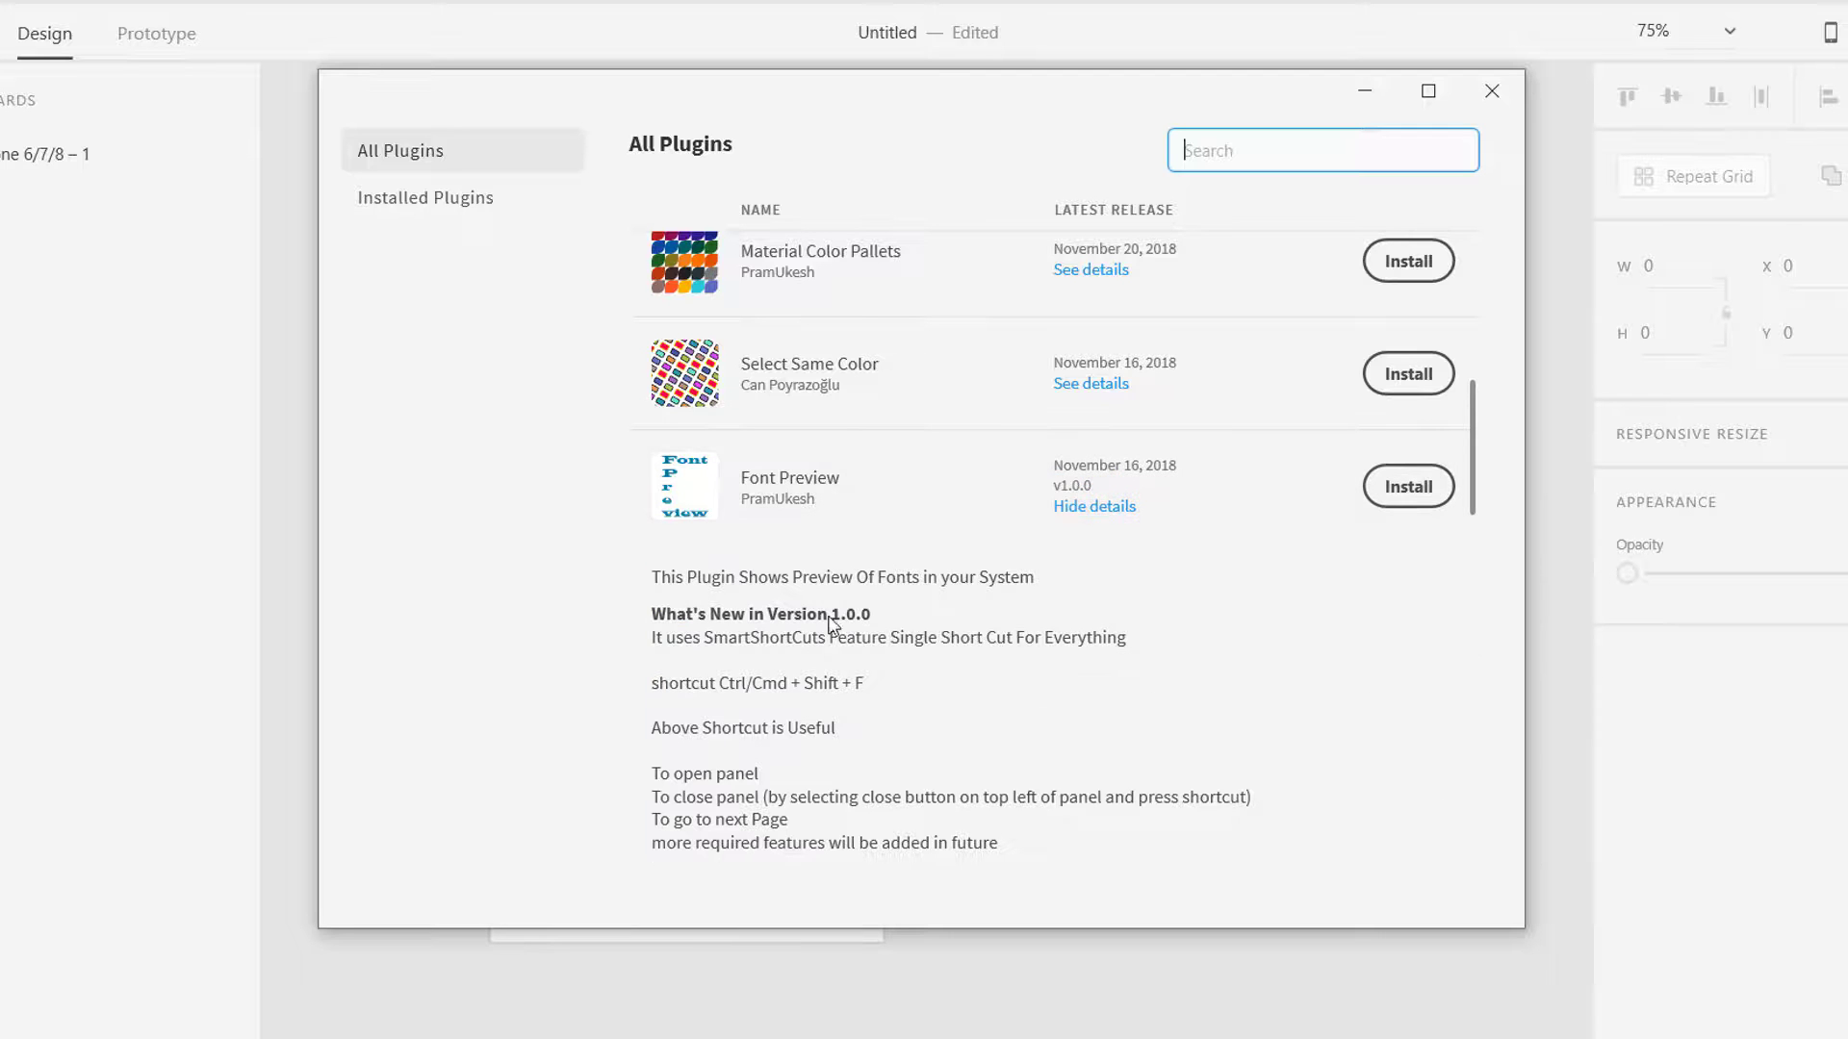
left_click(846, 512)
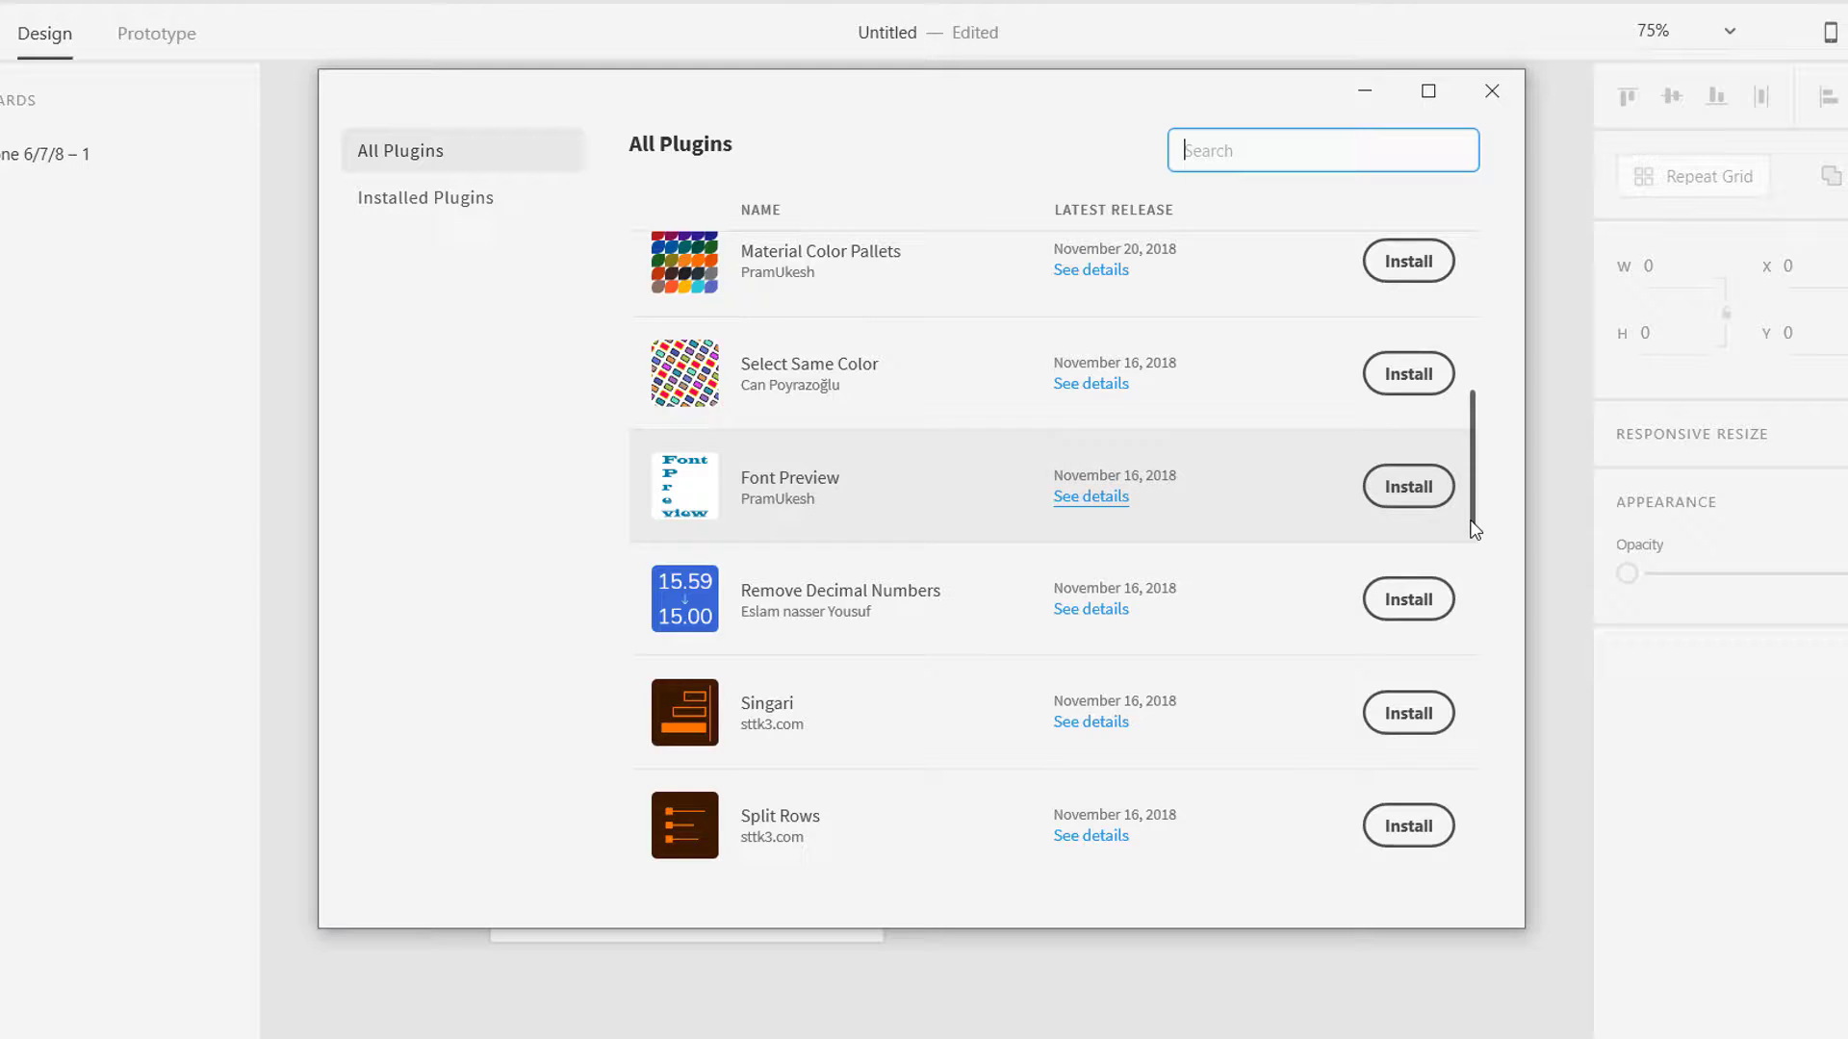
left_click_drag(1470, 524, 1475, 543)
scroll(1474, 558, "down", 3)
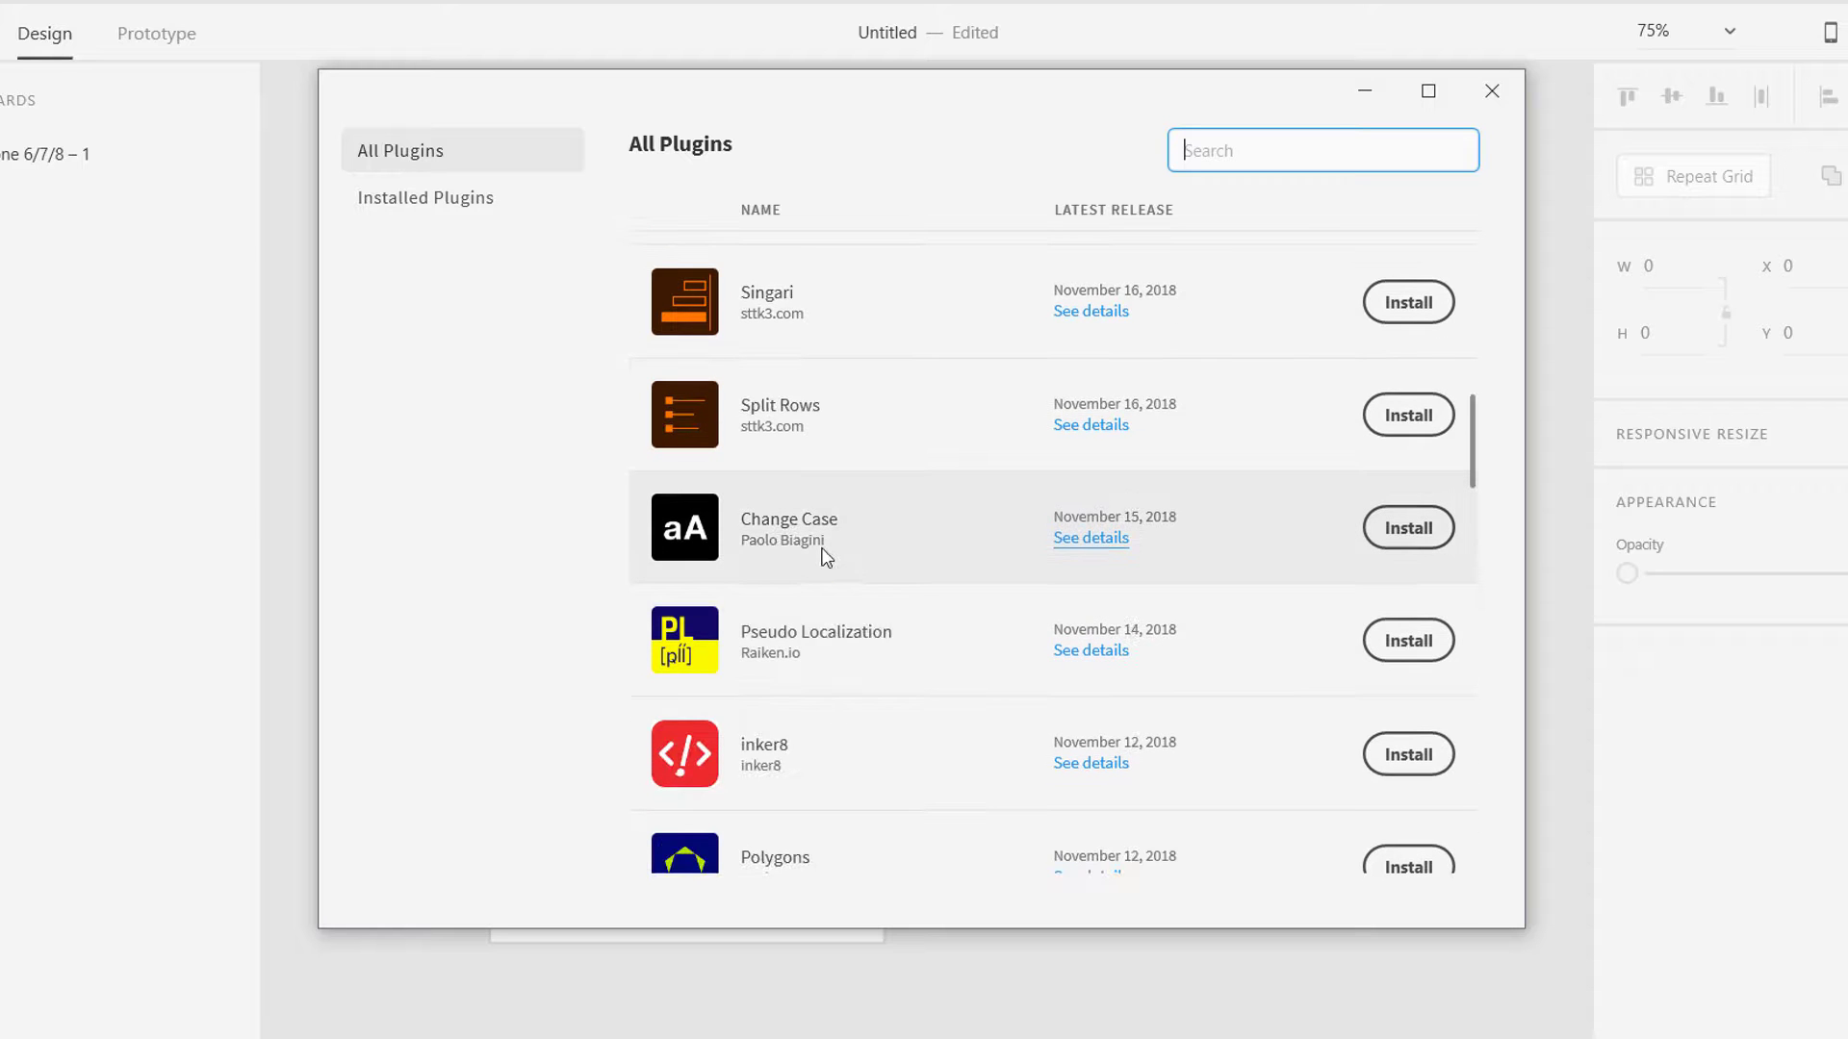
left_click(825, 557)
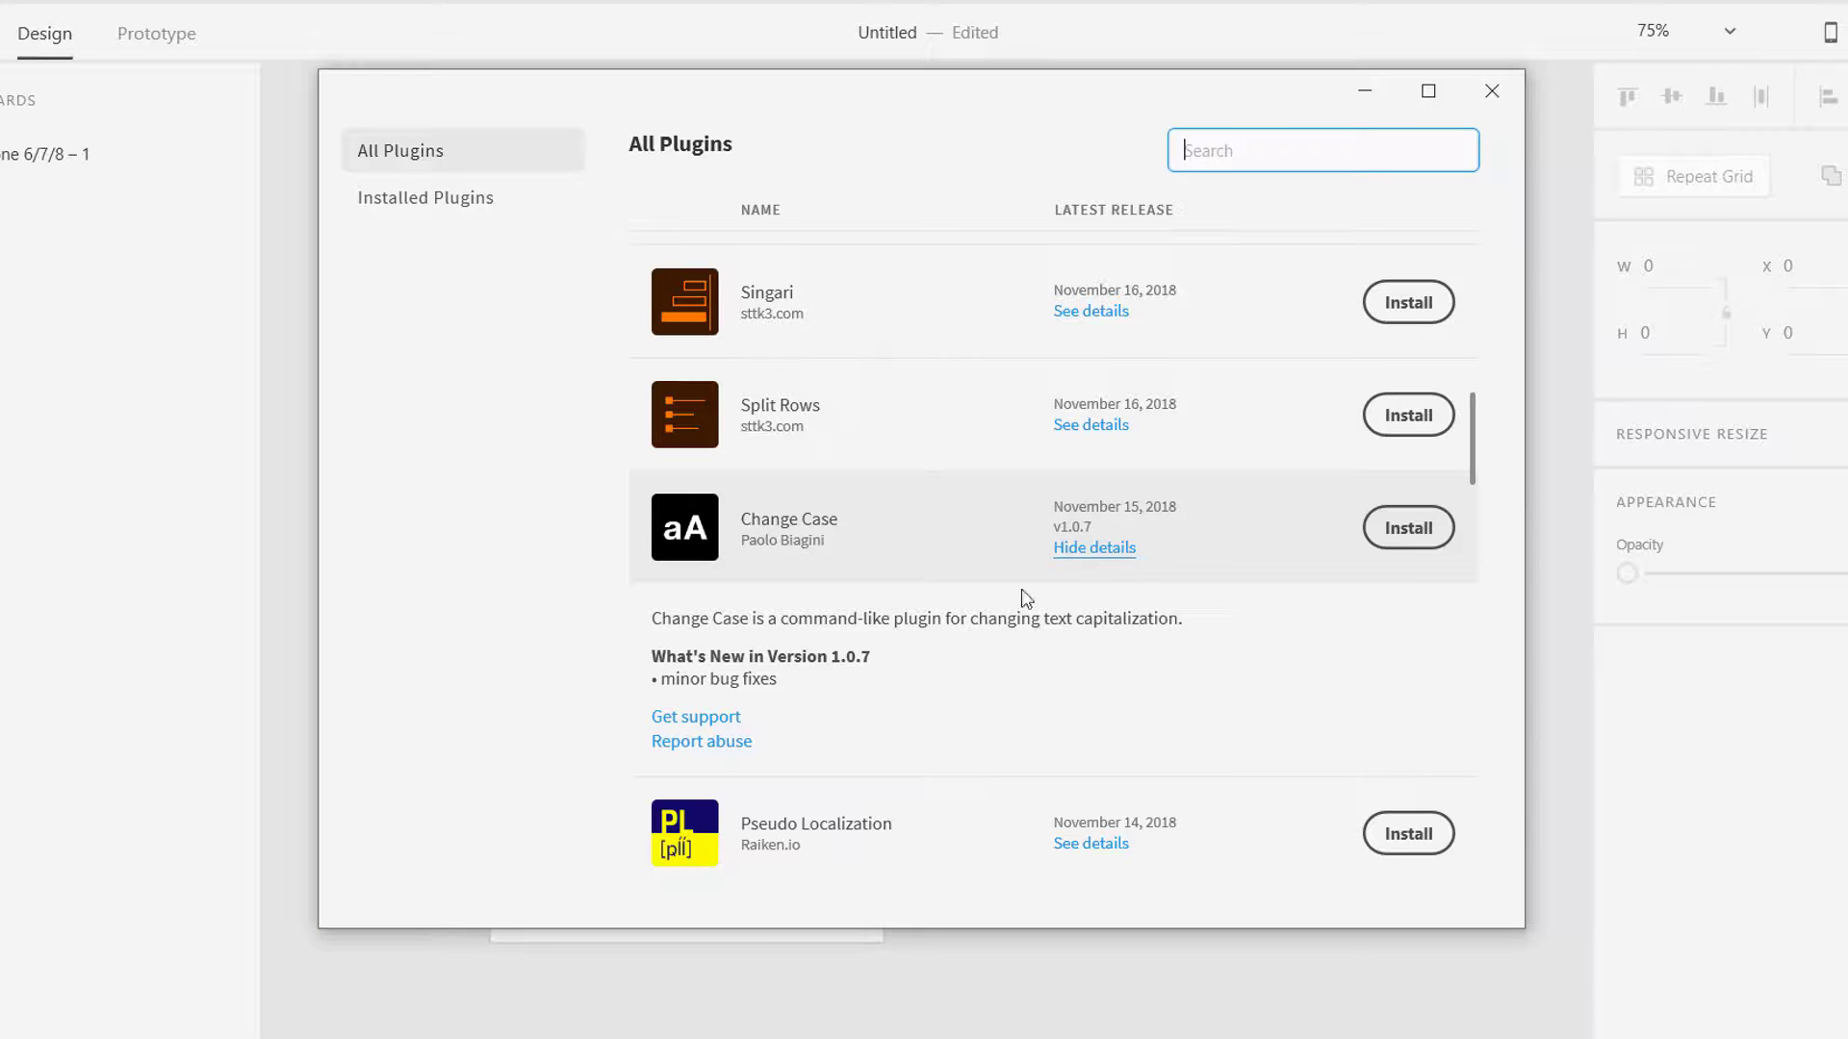
Step: View the inker8 plugin details and scroll through the rest of the All Plugins list
scroll(1472, 471, "down", 1)
left_click_drag(1476, 478, 1473, 528)
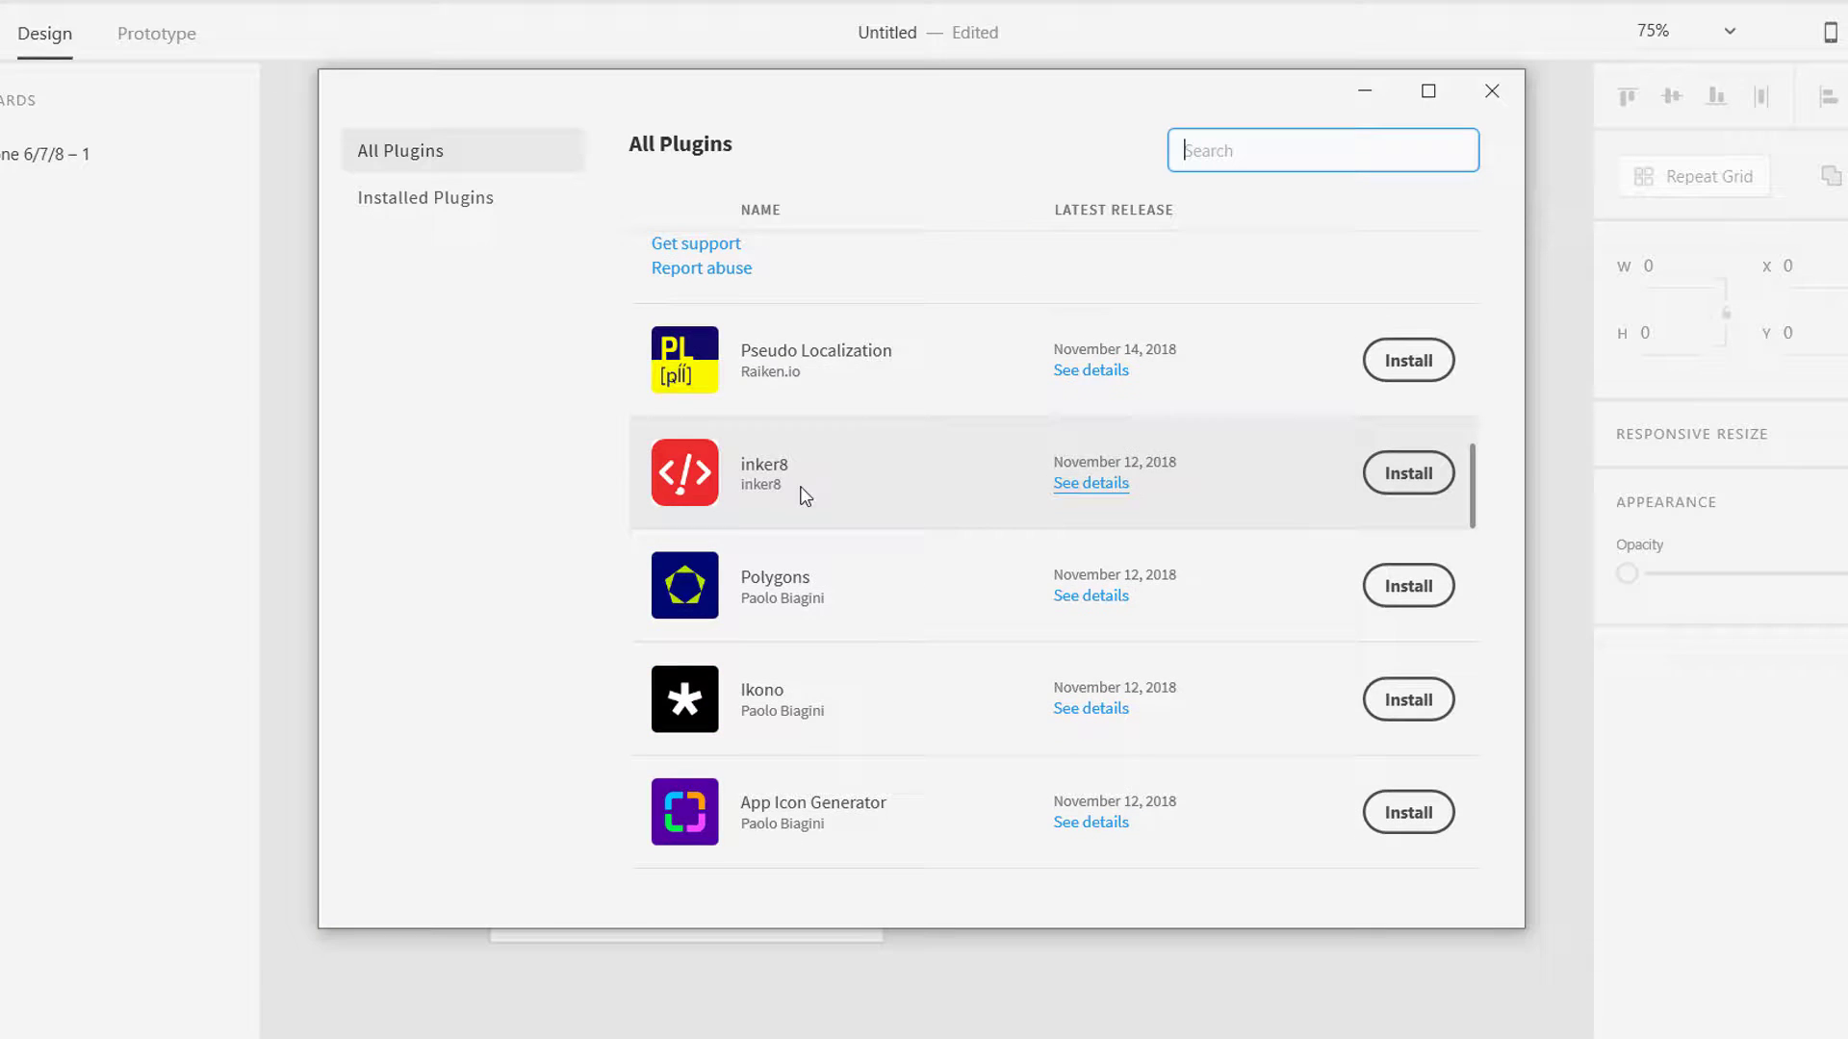
left_click(771, 493)
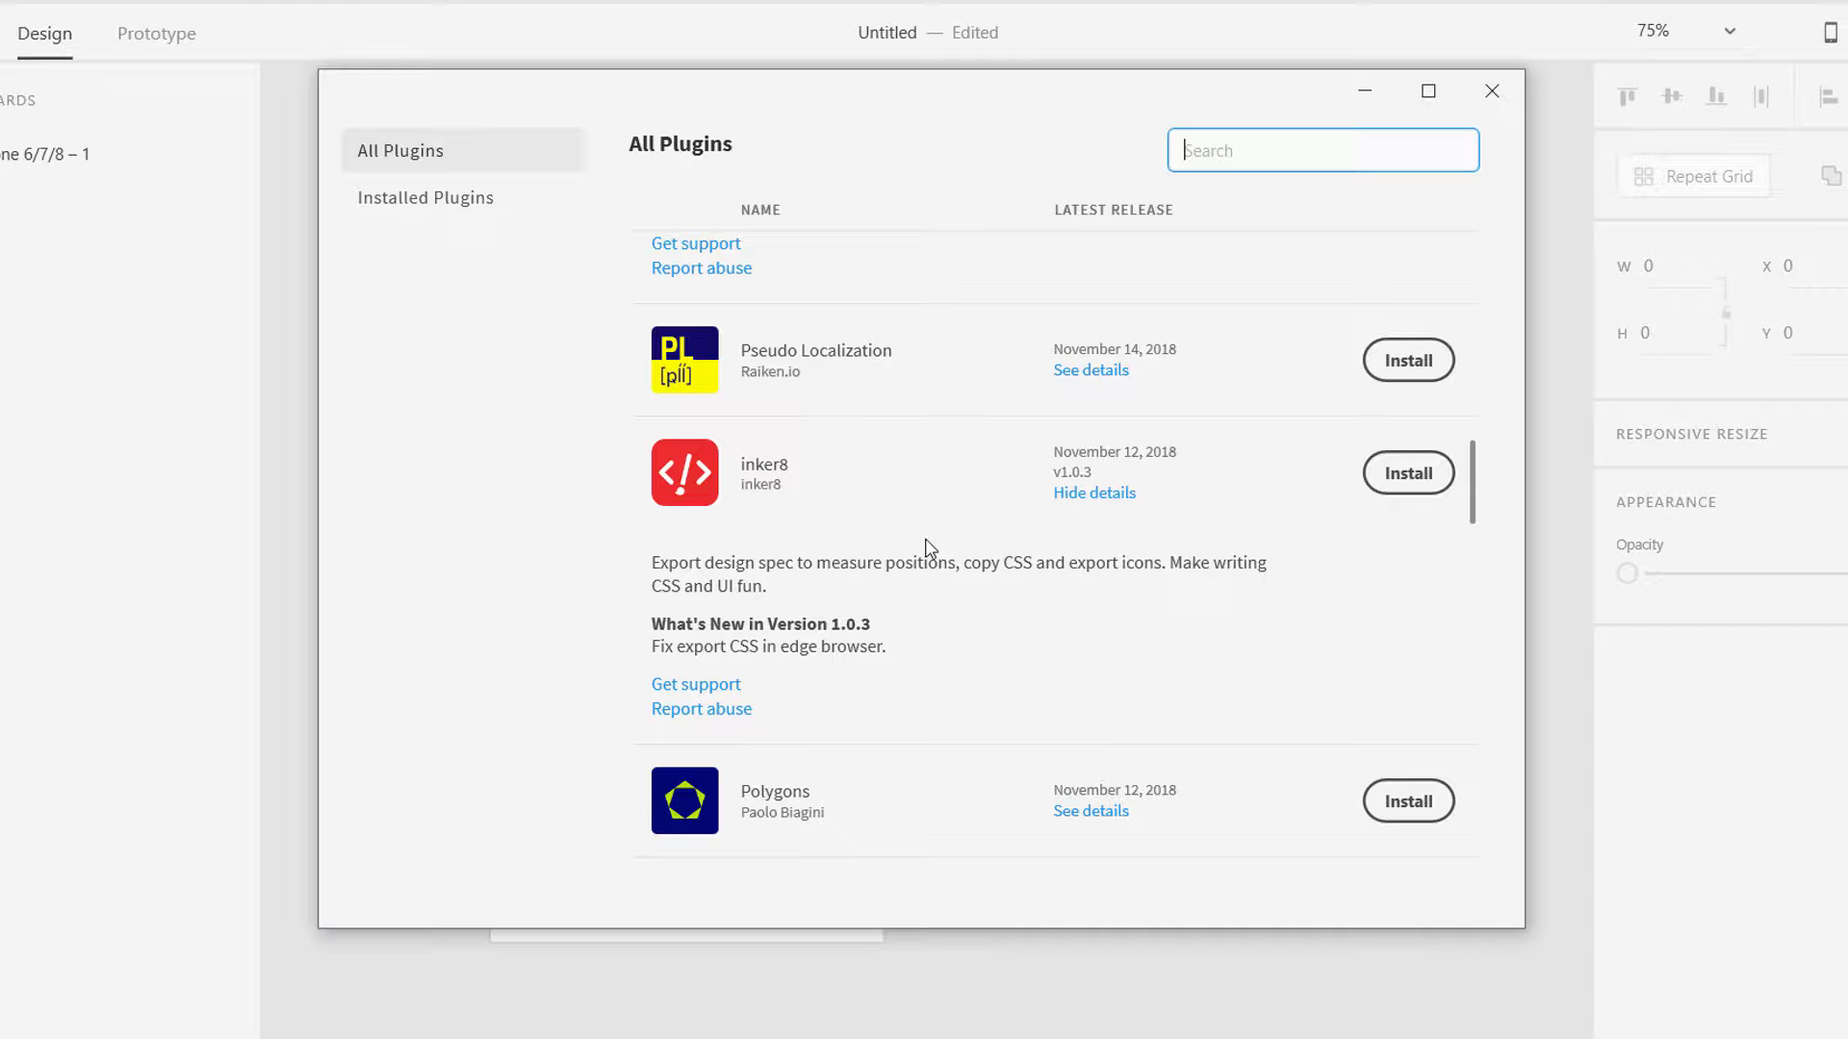
scroll(1071, 565, "down", 7)
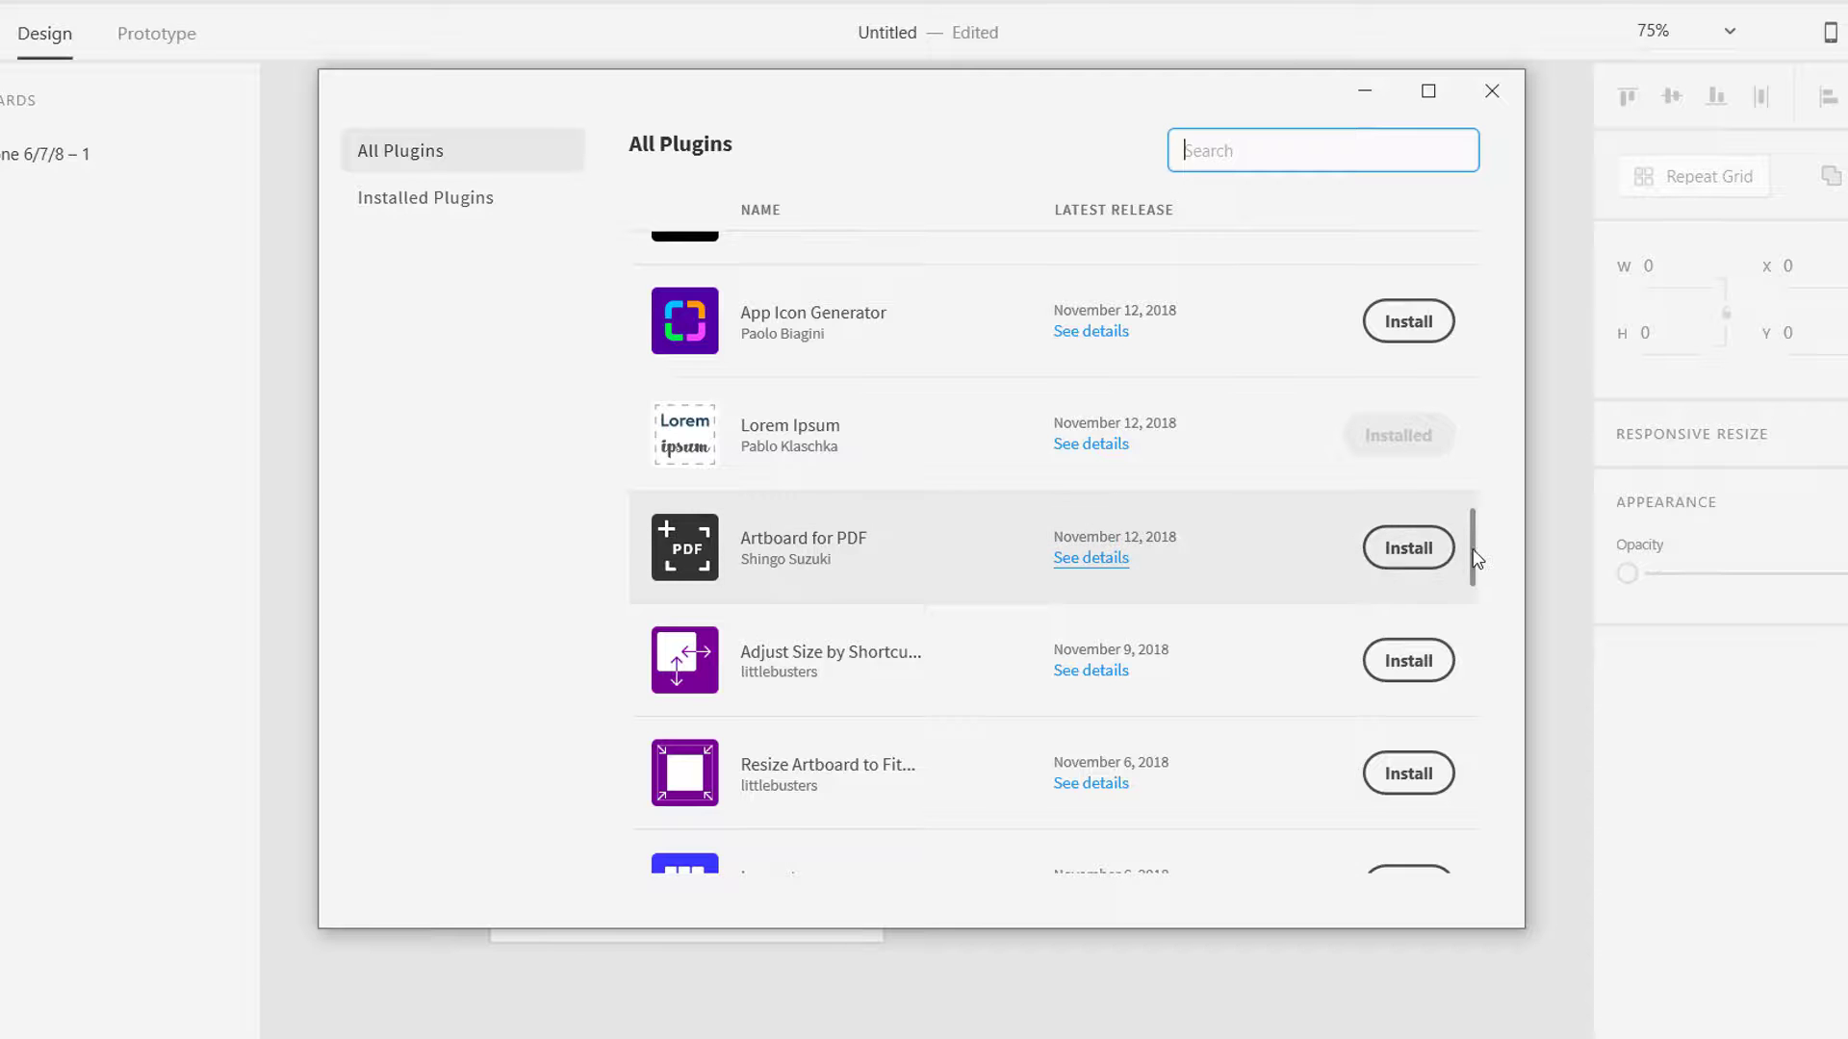
left_click_drag(1478, 557, 1367, 765)
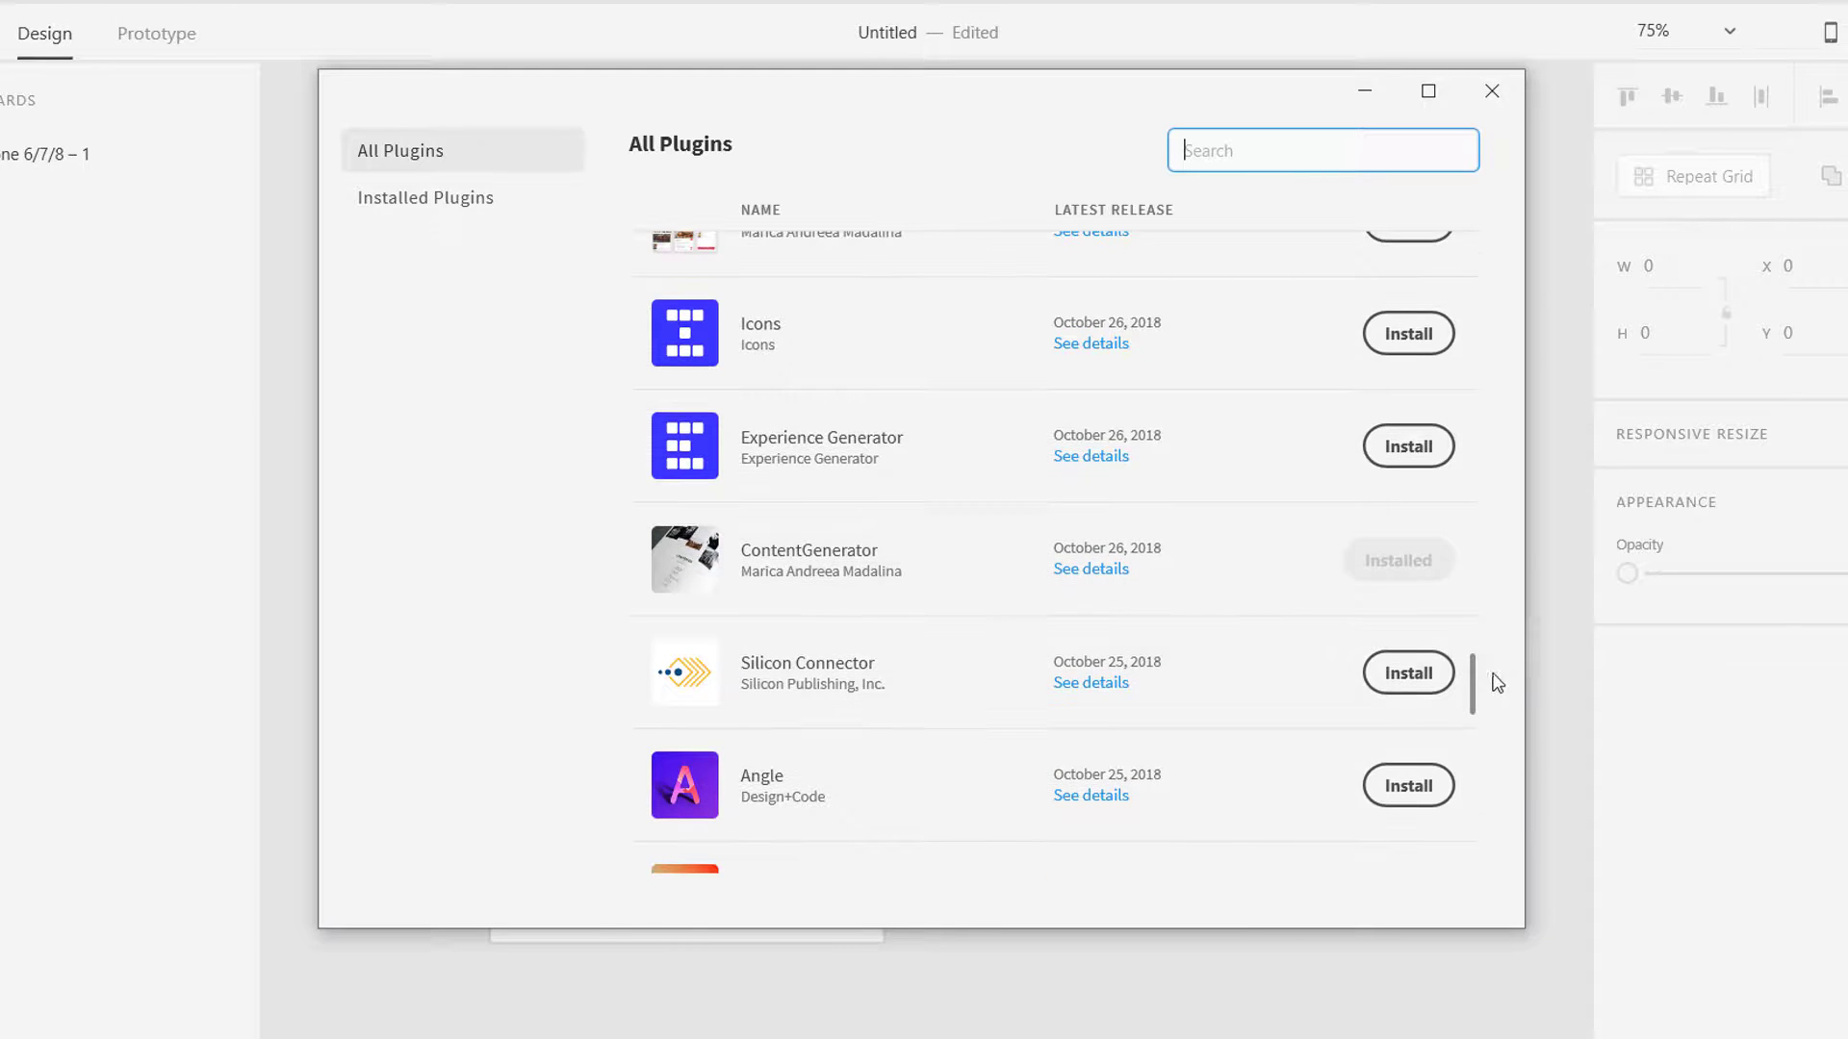
left_click_drag(1467, 695, 1473, 398)
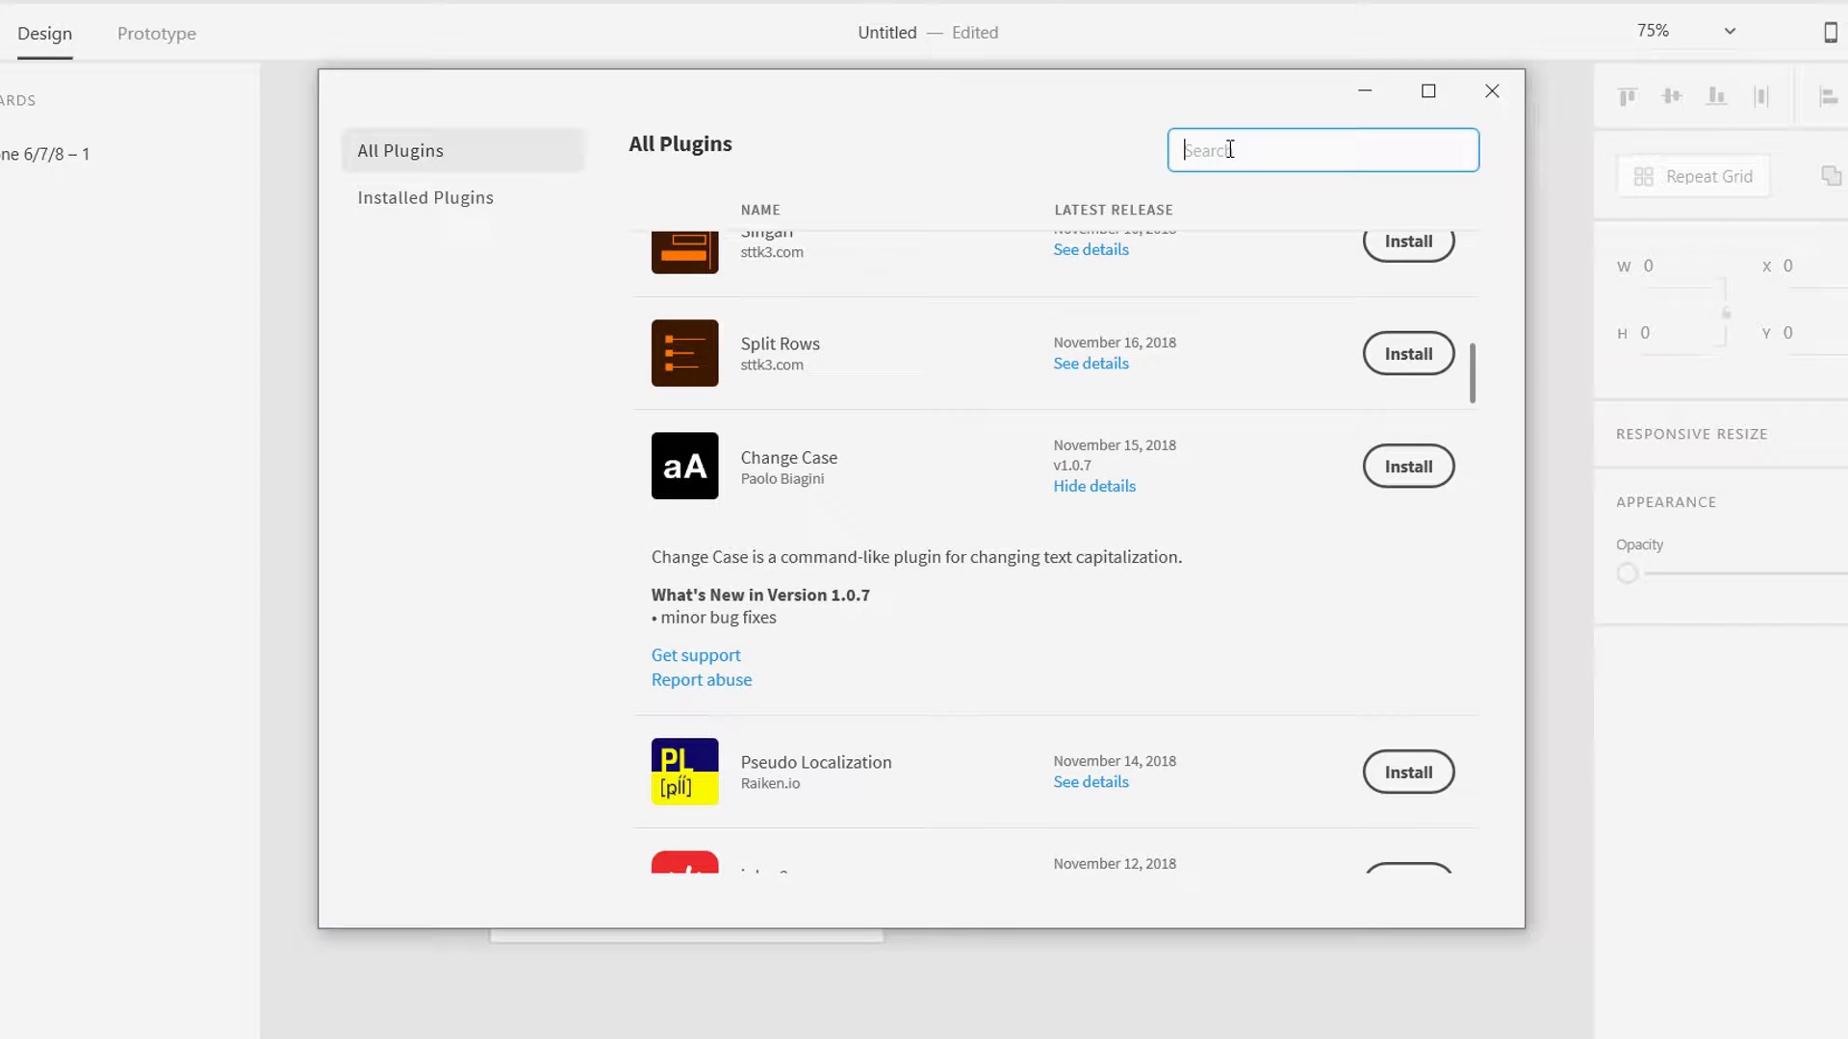
Step: Search 'ui', view the UI Faces details, then show the Installed Plugins list
type("ui")
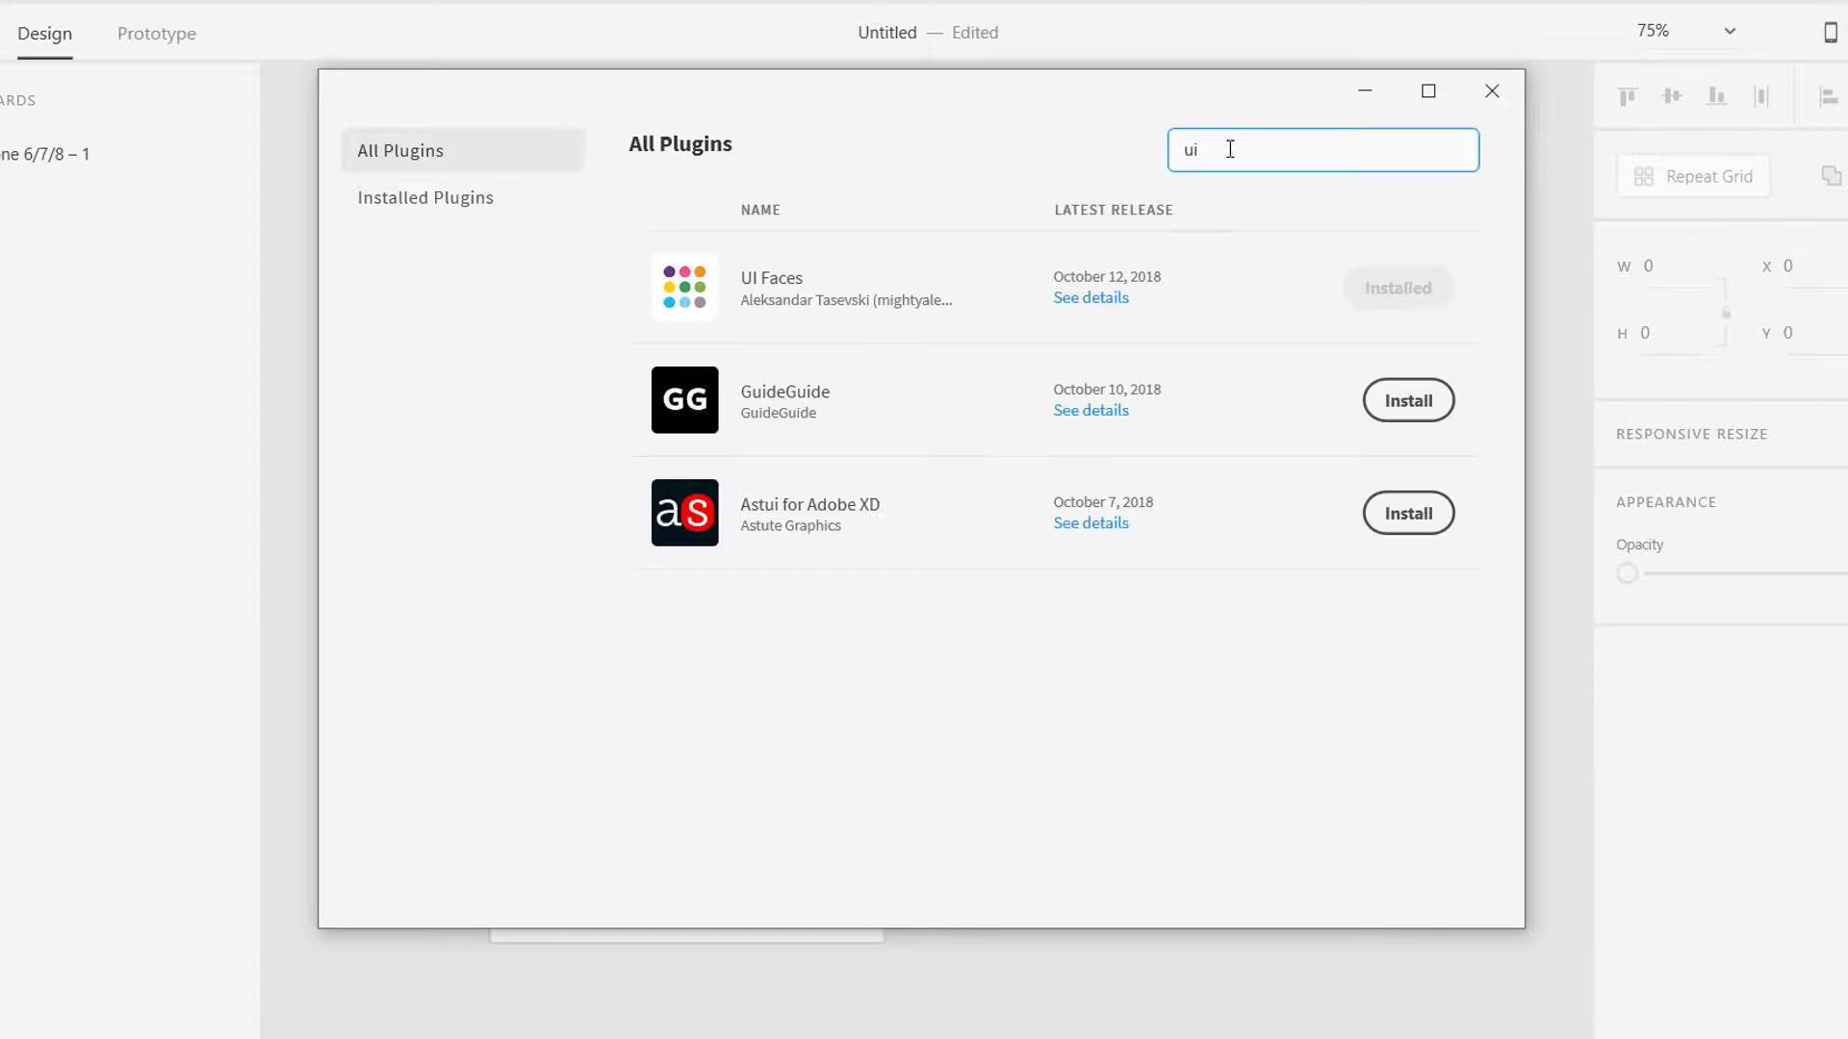
left_click(770, 285)
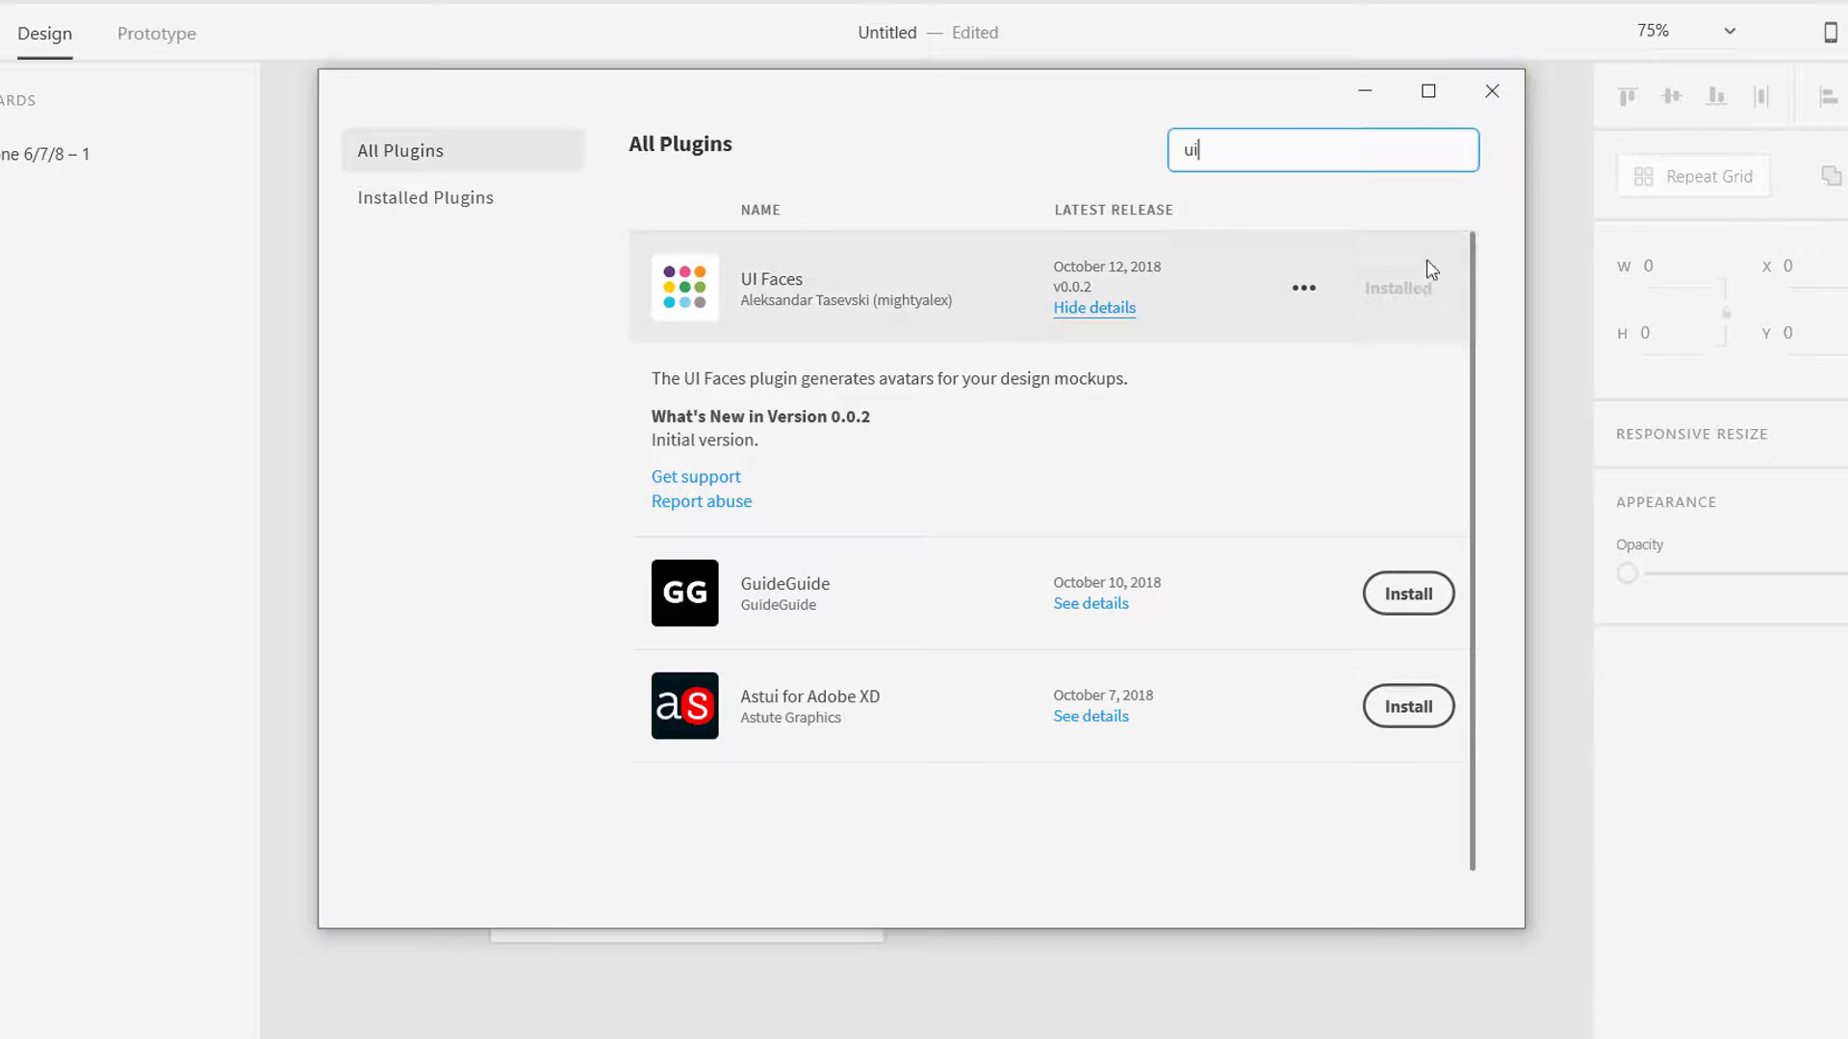
left_click(423, 199)
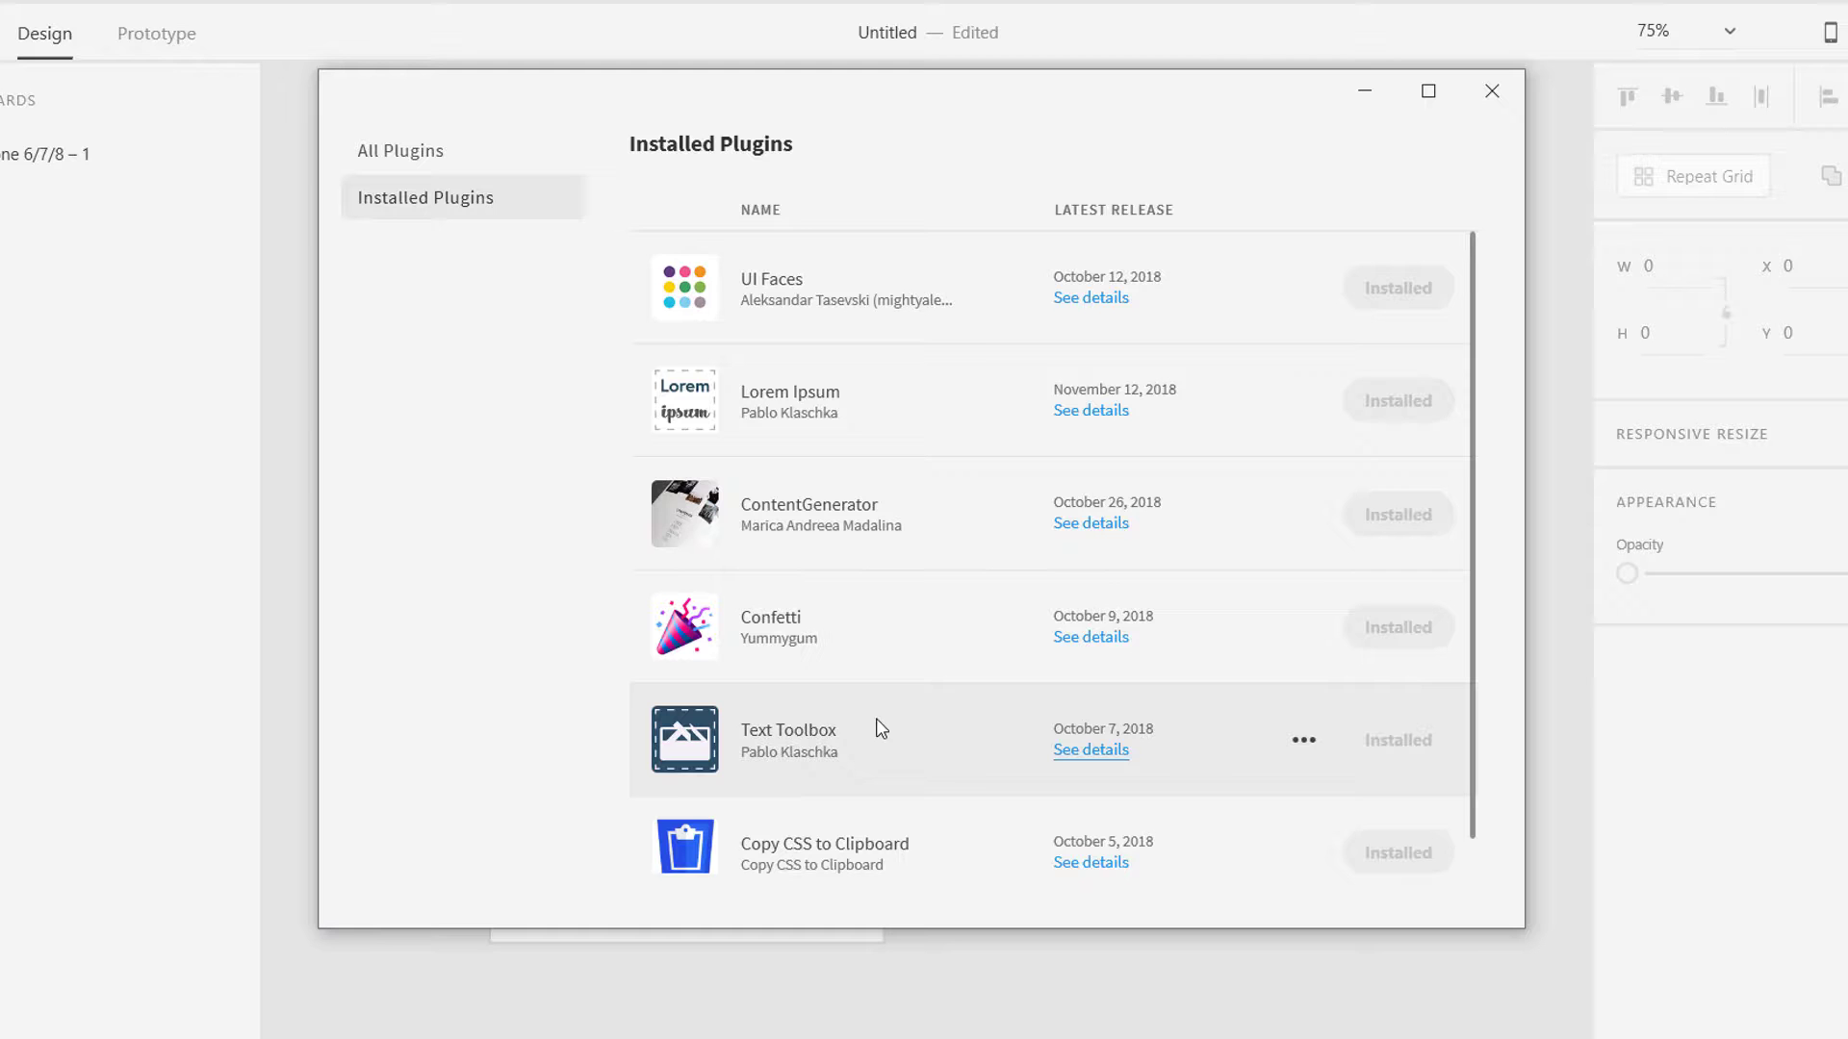
Step: Scroll through UI Faces, Confetti and Copy CSS to Clipboard, then close the plugins window
scroll(874, 741, "down", 1)
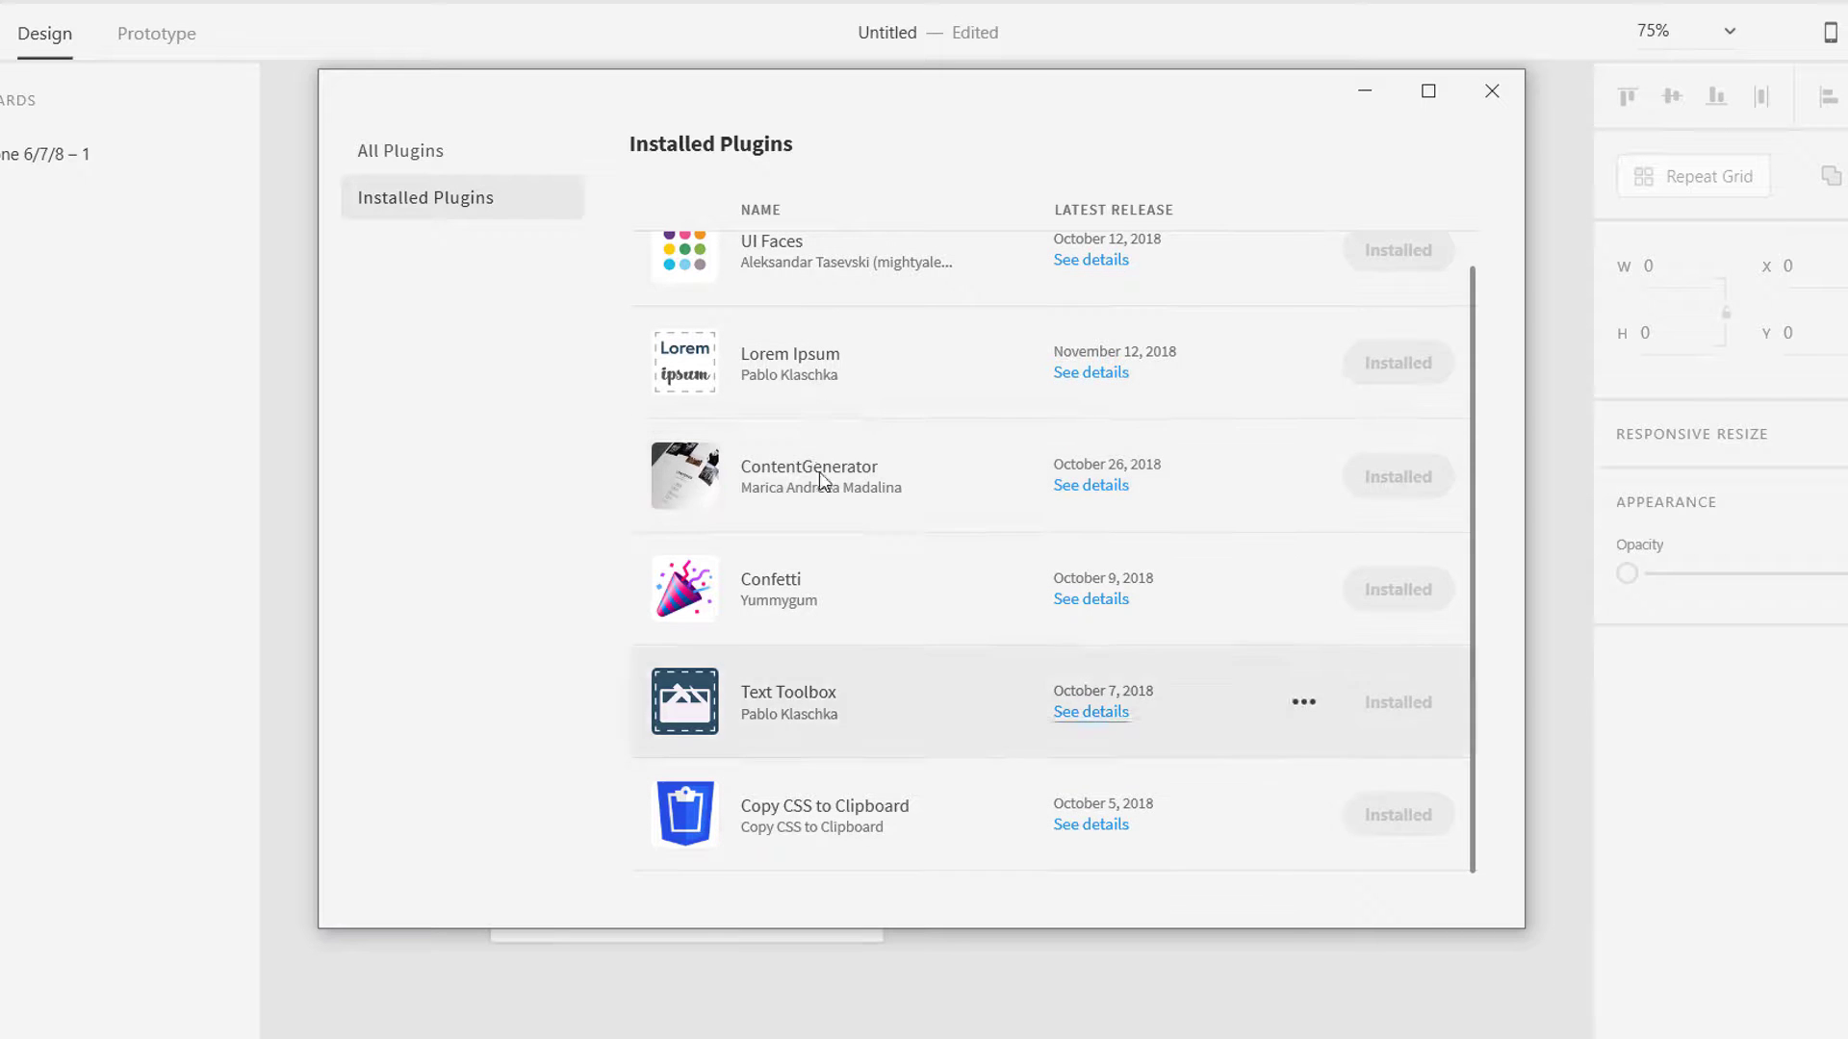
left_click_drag(1474, 487, 1477, 446)
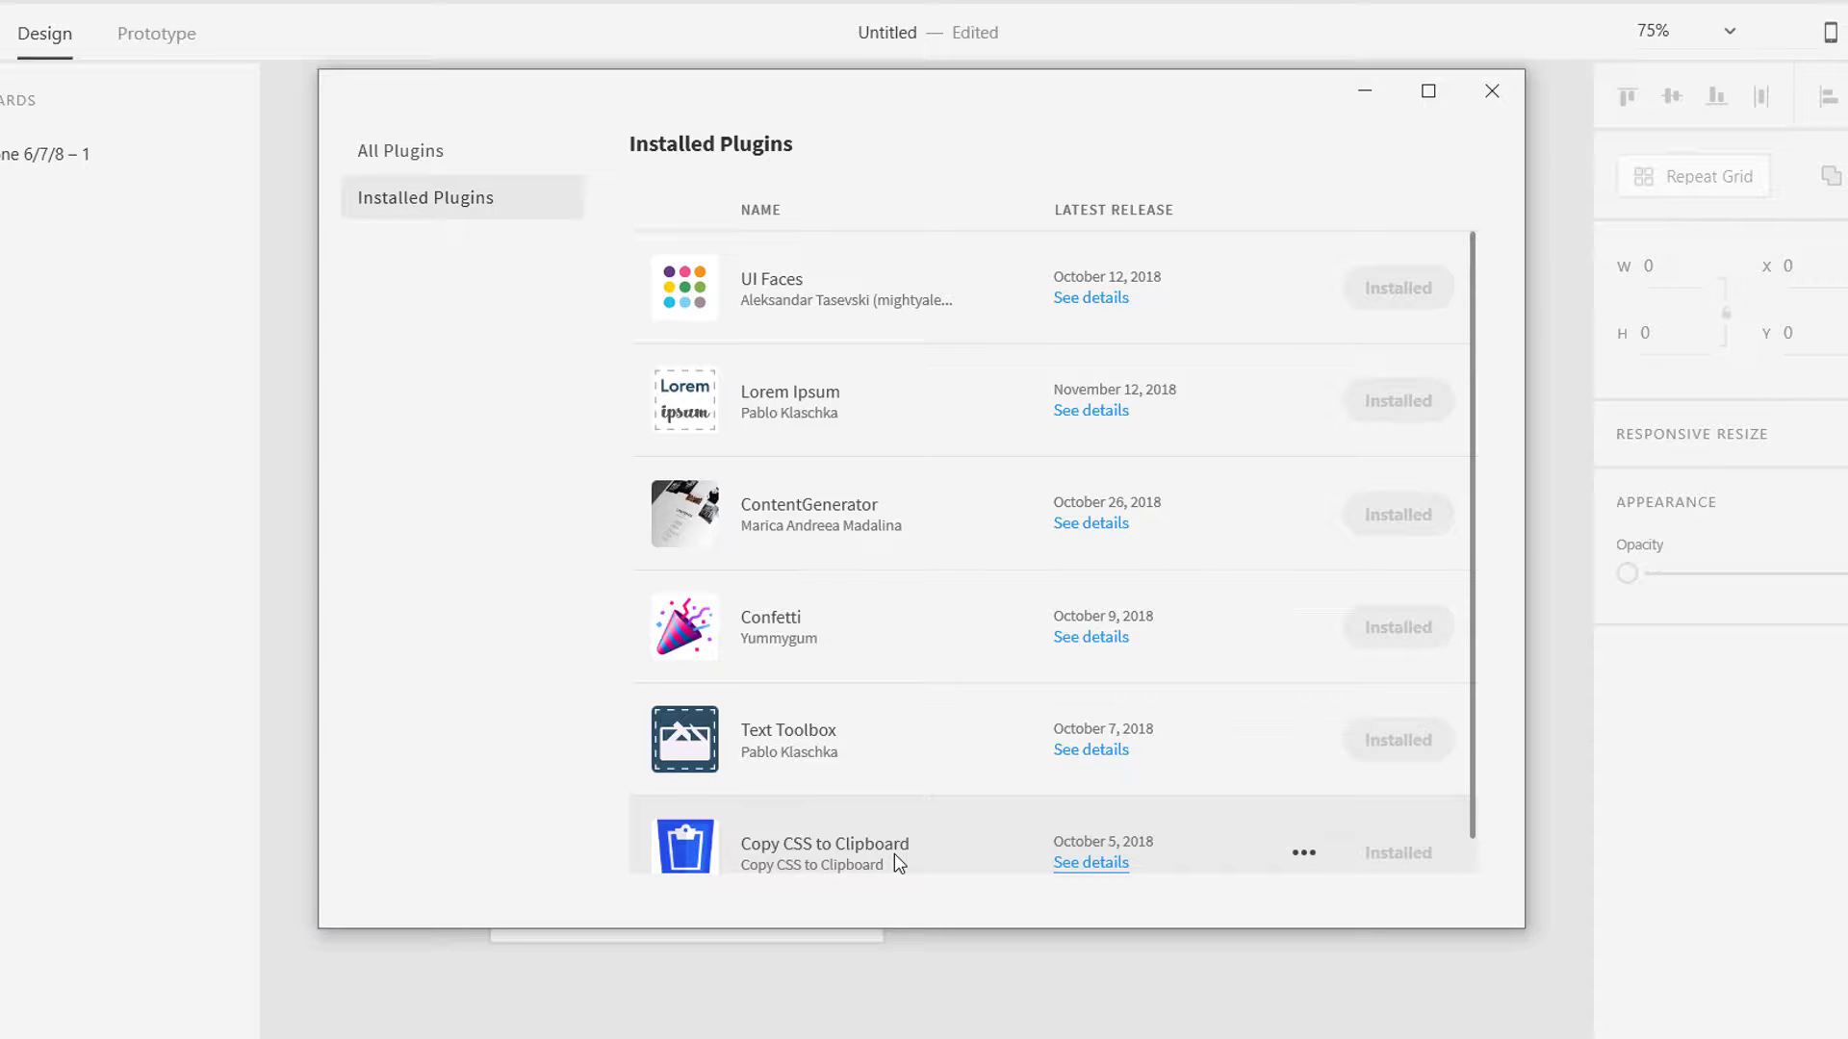
left_click(1492, 92)
Step: Draw a circle near the top of the iPhone 6/7/8 artboard and nudge it left
left_click(570, 226)
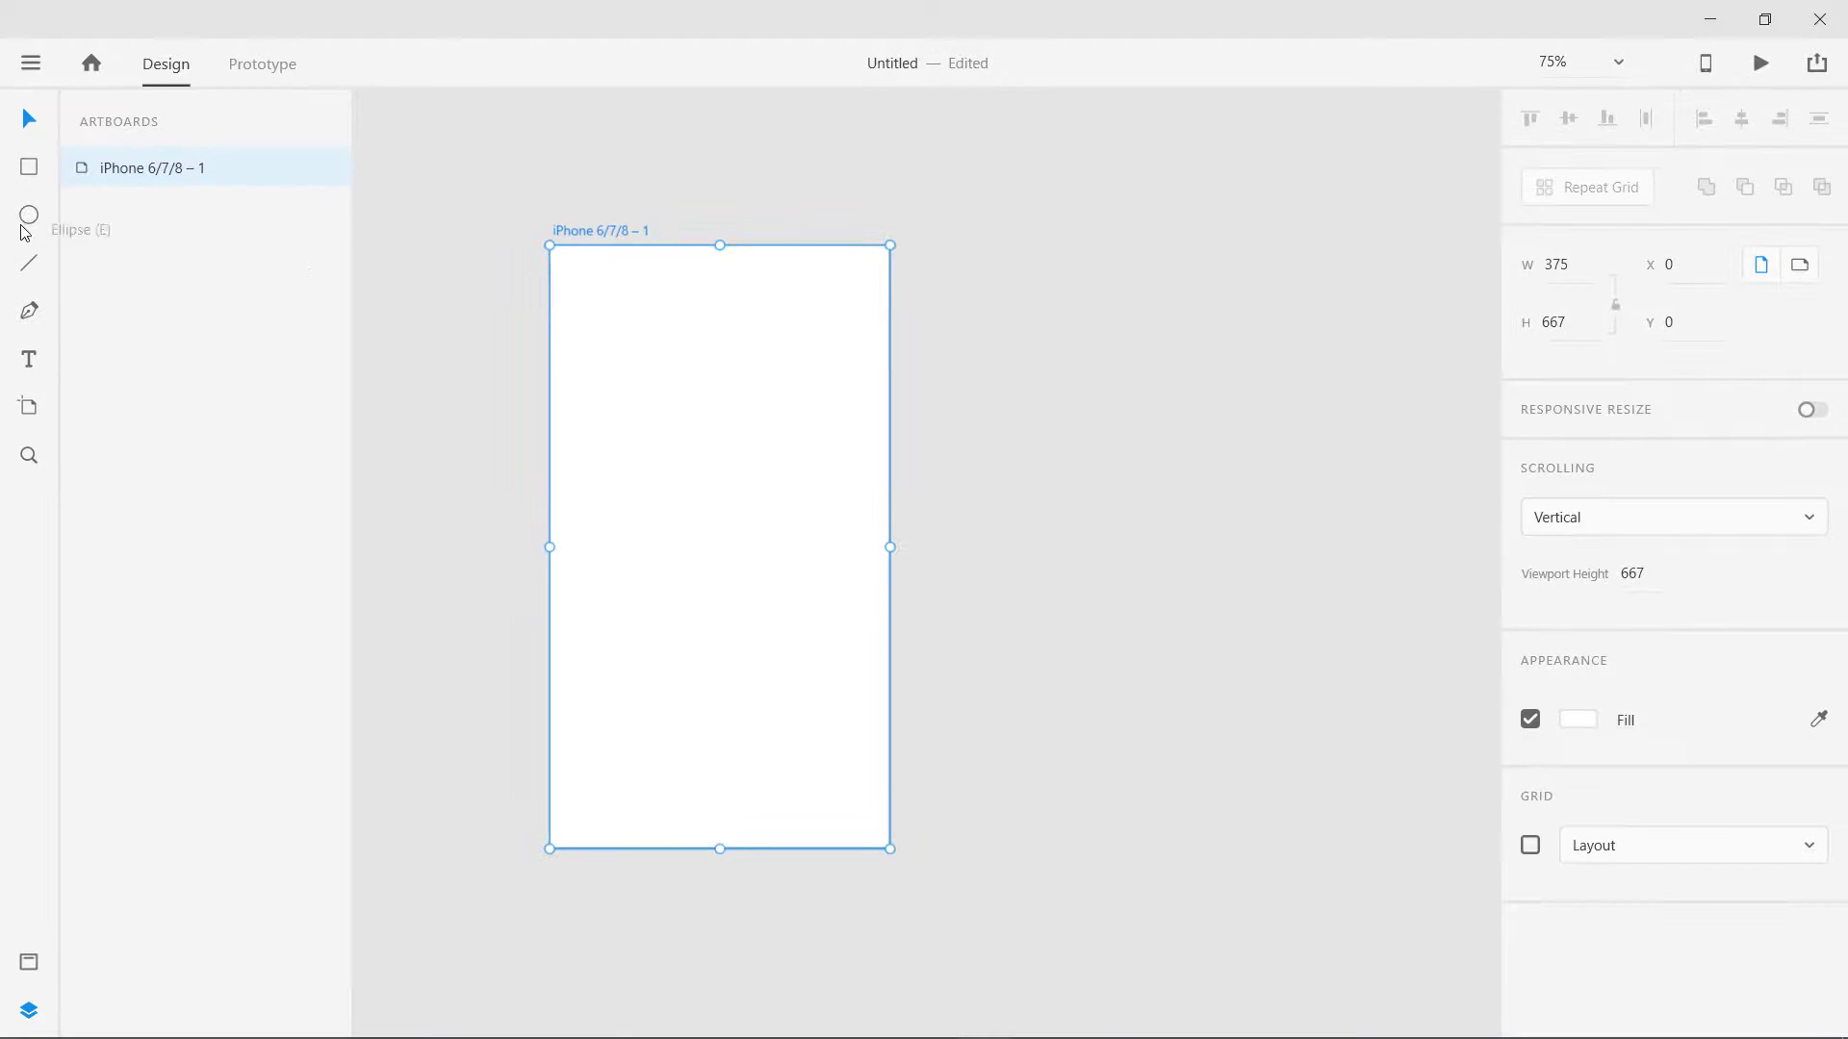
left_click(25, 223)
mouse_move(658, 320)
left_mouse_down()
mouse_move(721, 417)
mouse_move(781, 442)
mouse_move(814, 523)
left_mouse_up()
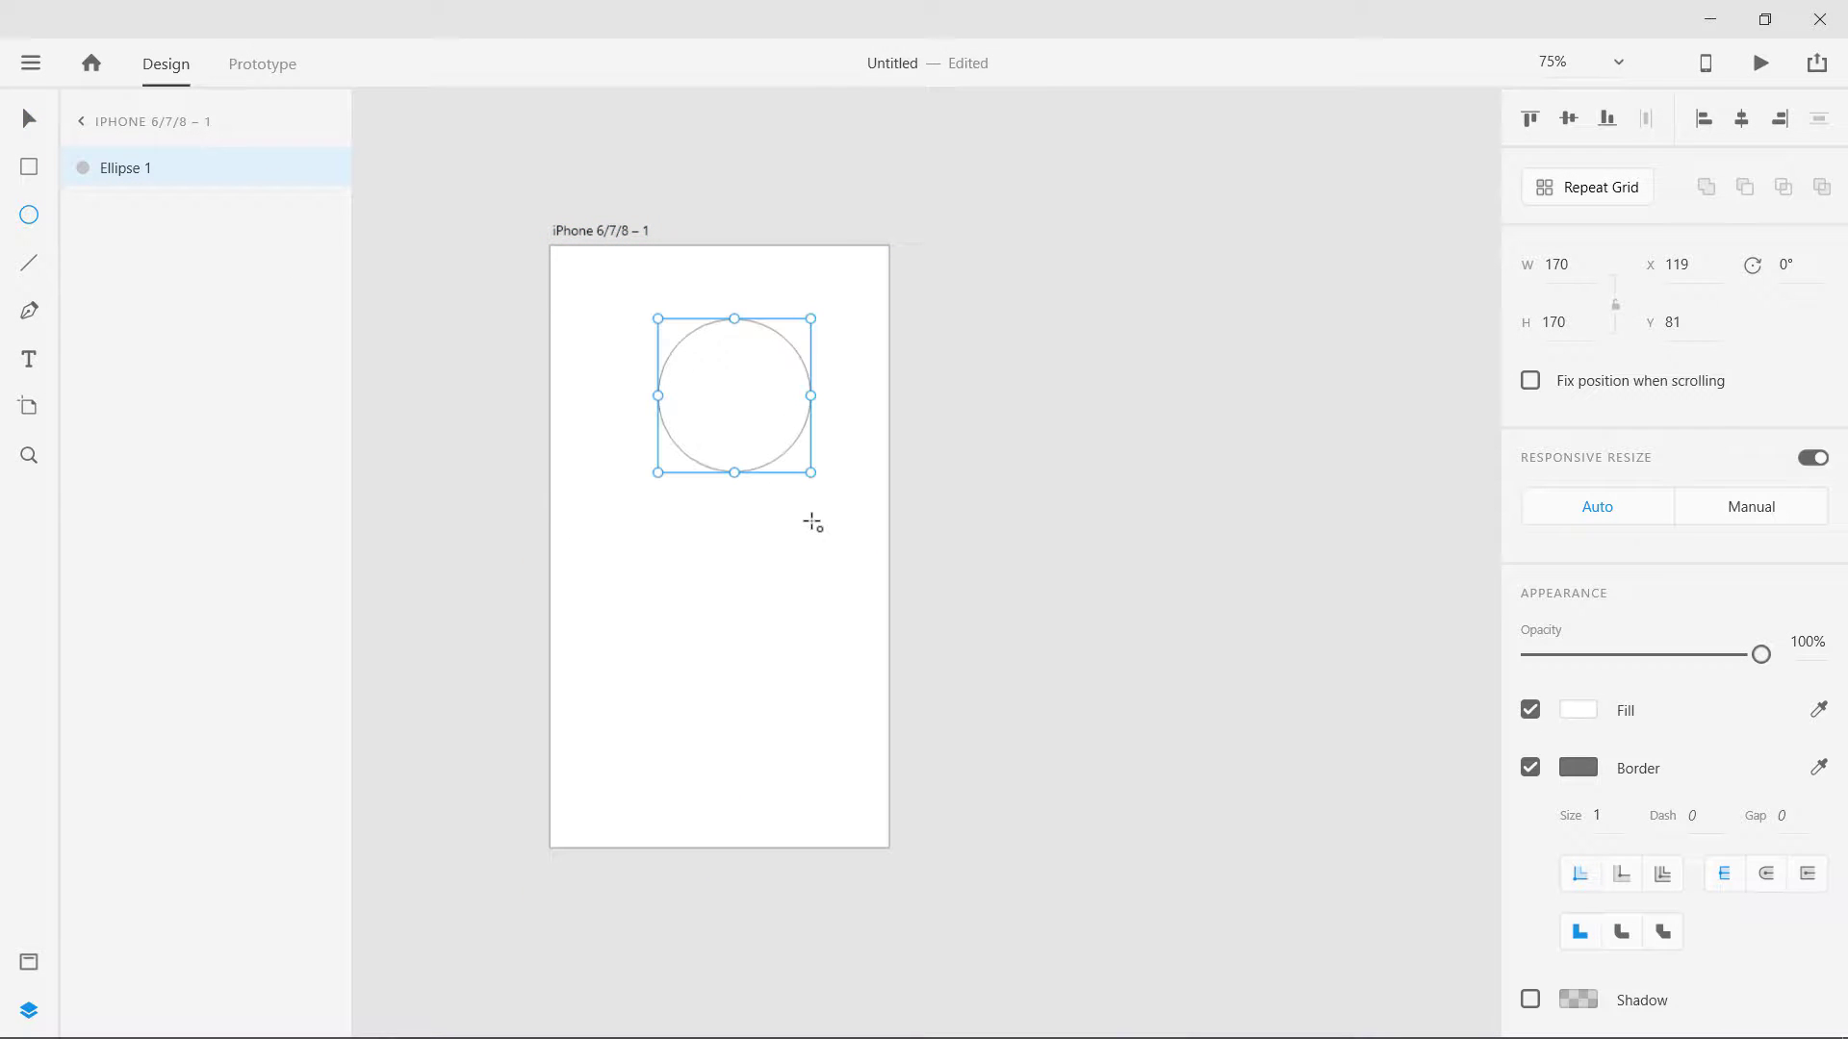
key("v")
left_click_drag(734, 417, 719, 420)
Step: Run UI Faces on the circle with Black hair and Female only, then Apply Faces
left_click(30, 62)
mouse_move(240, 889)
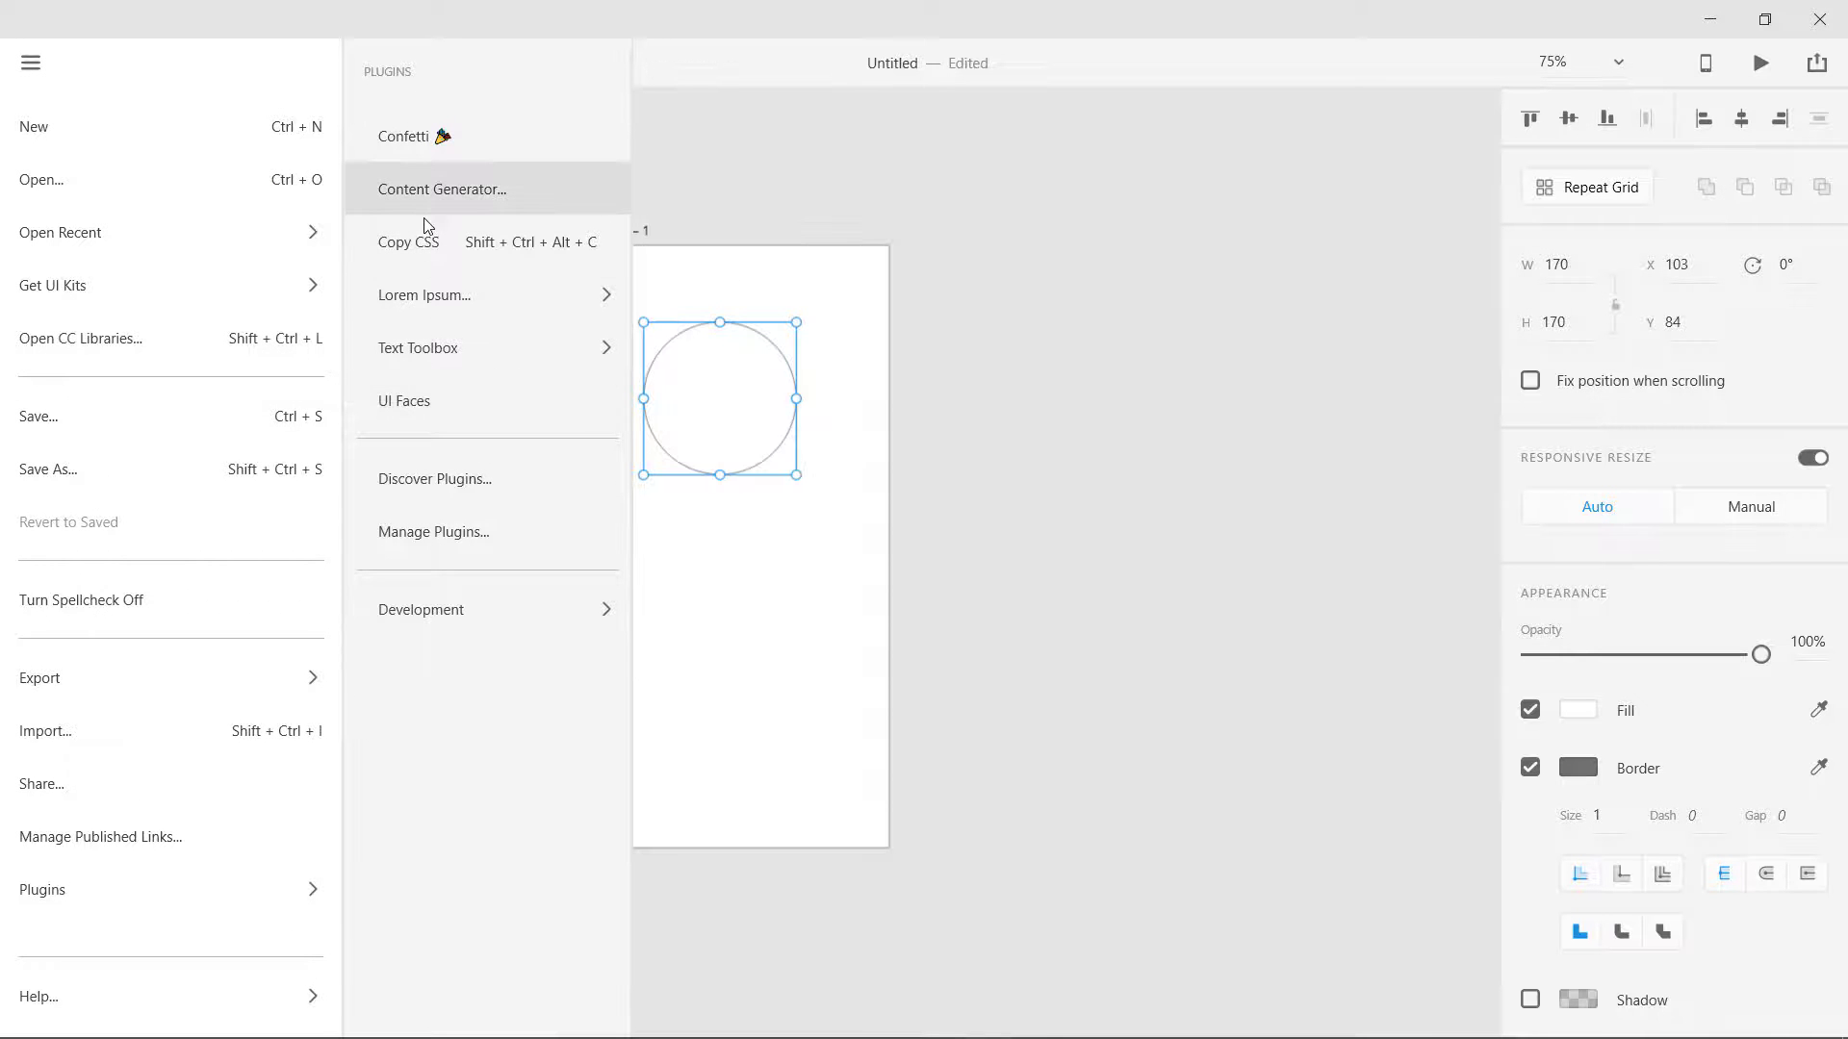
left_click(421, 401)
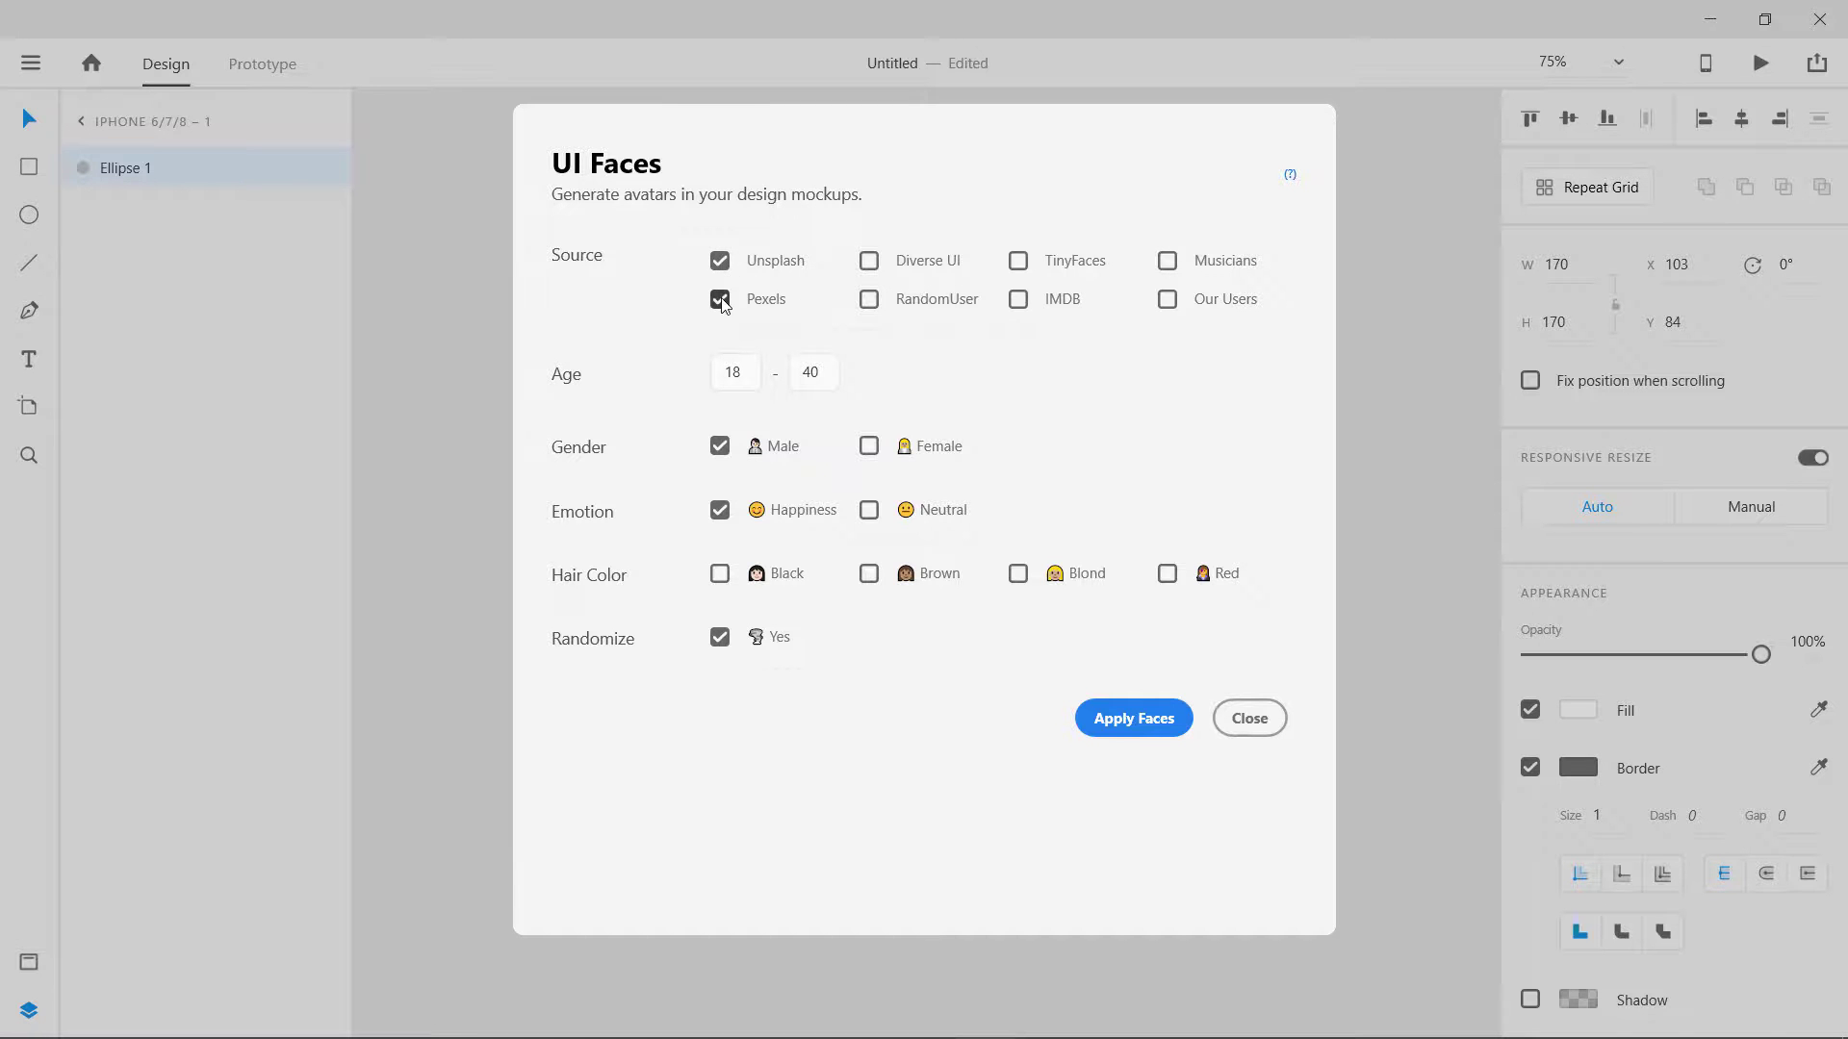
left_click(719, 574)
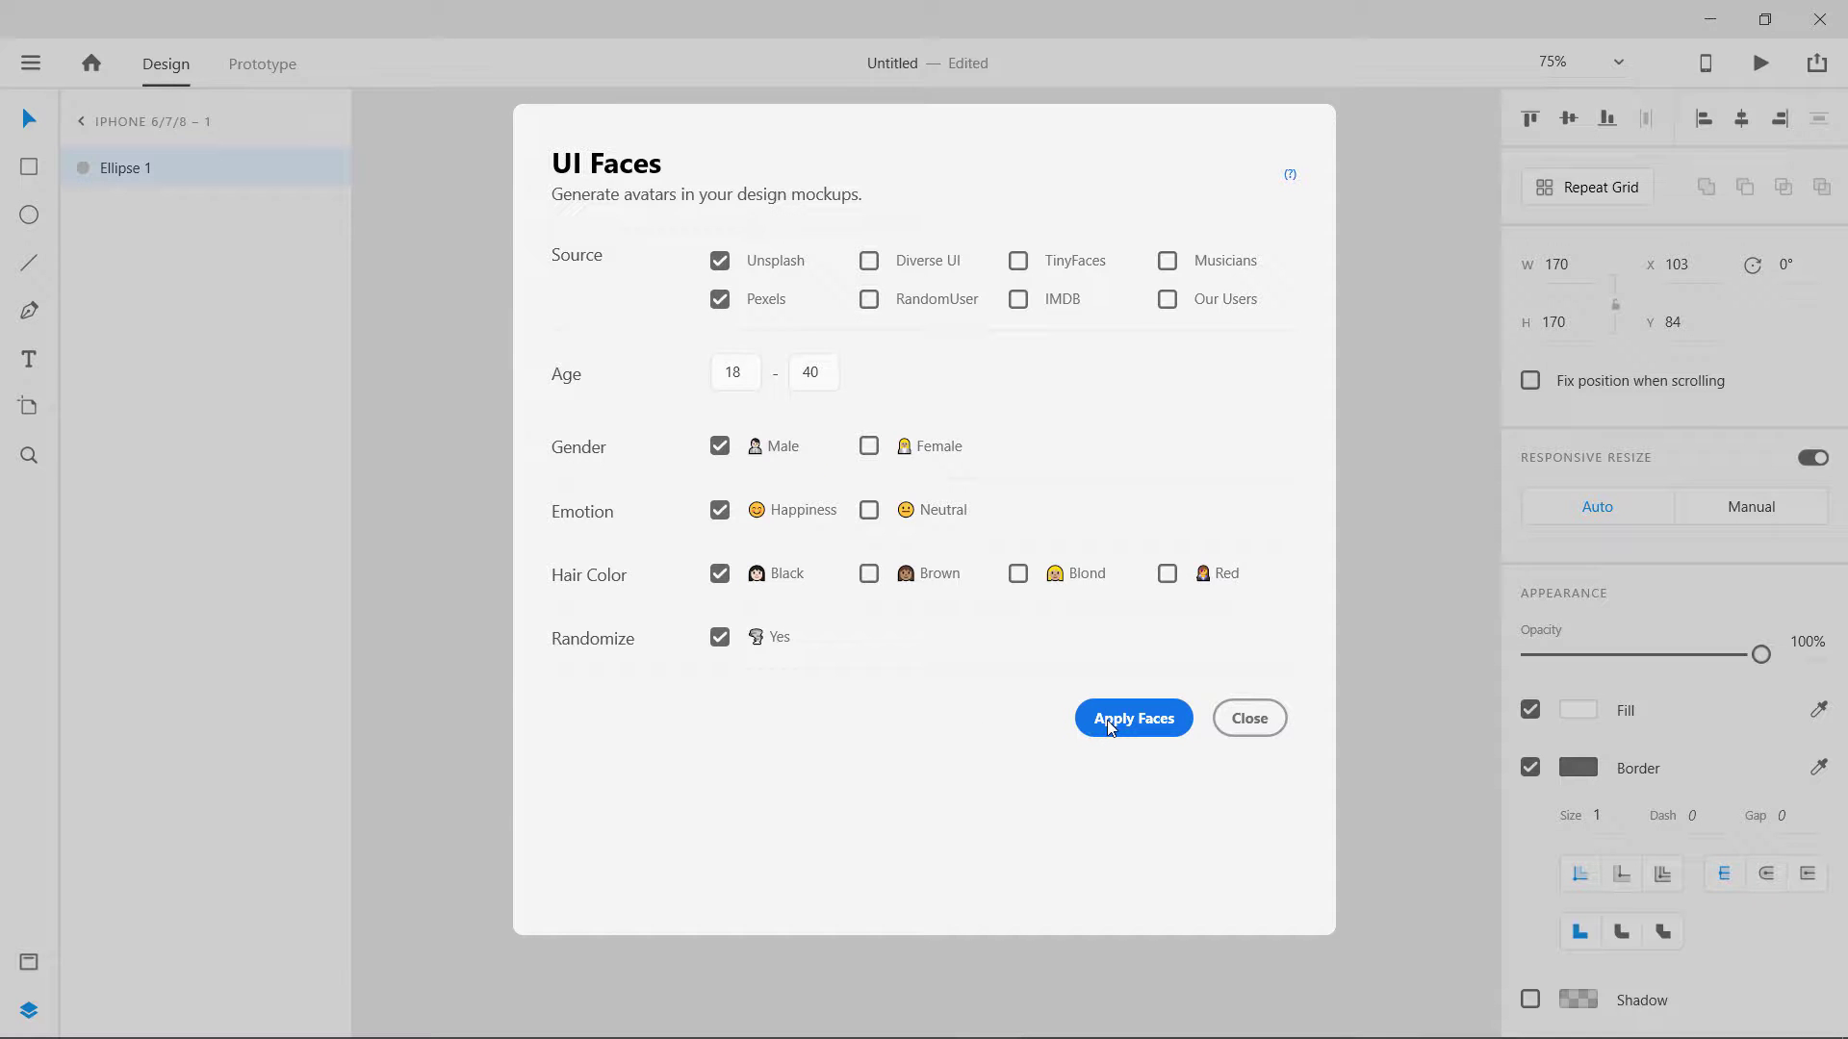
left_click(869, 446)
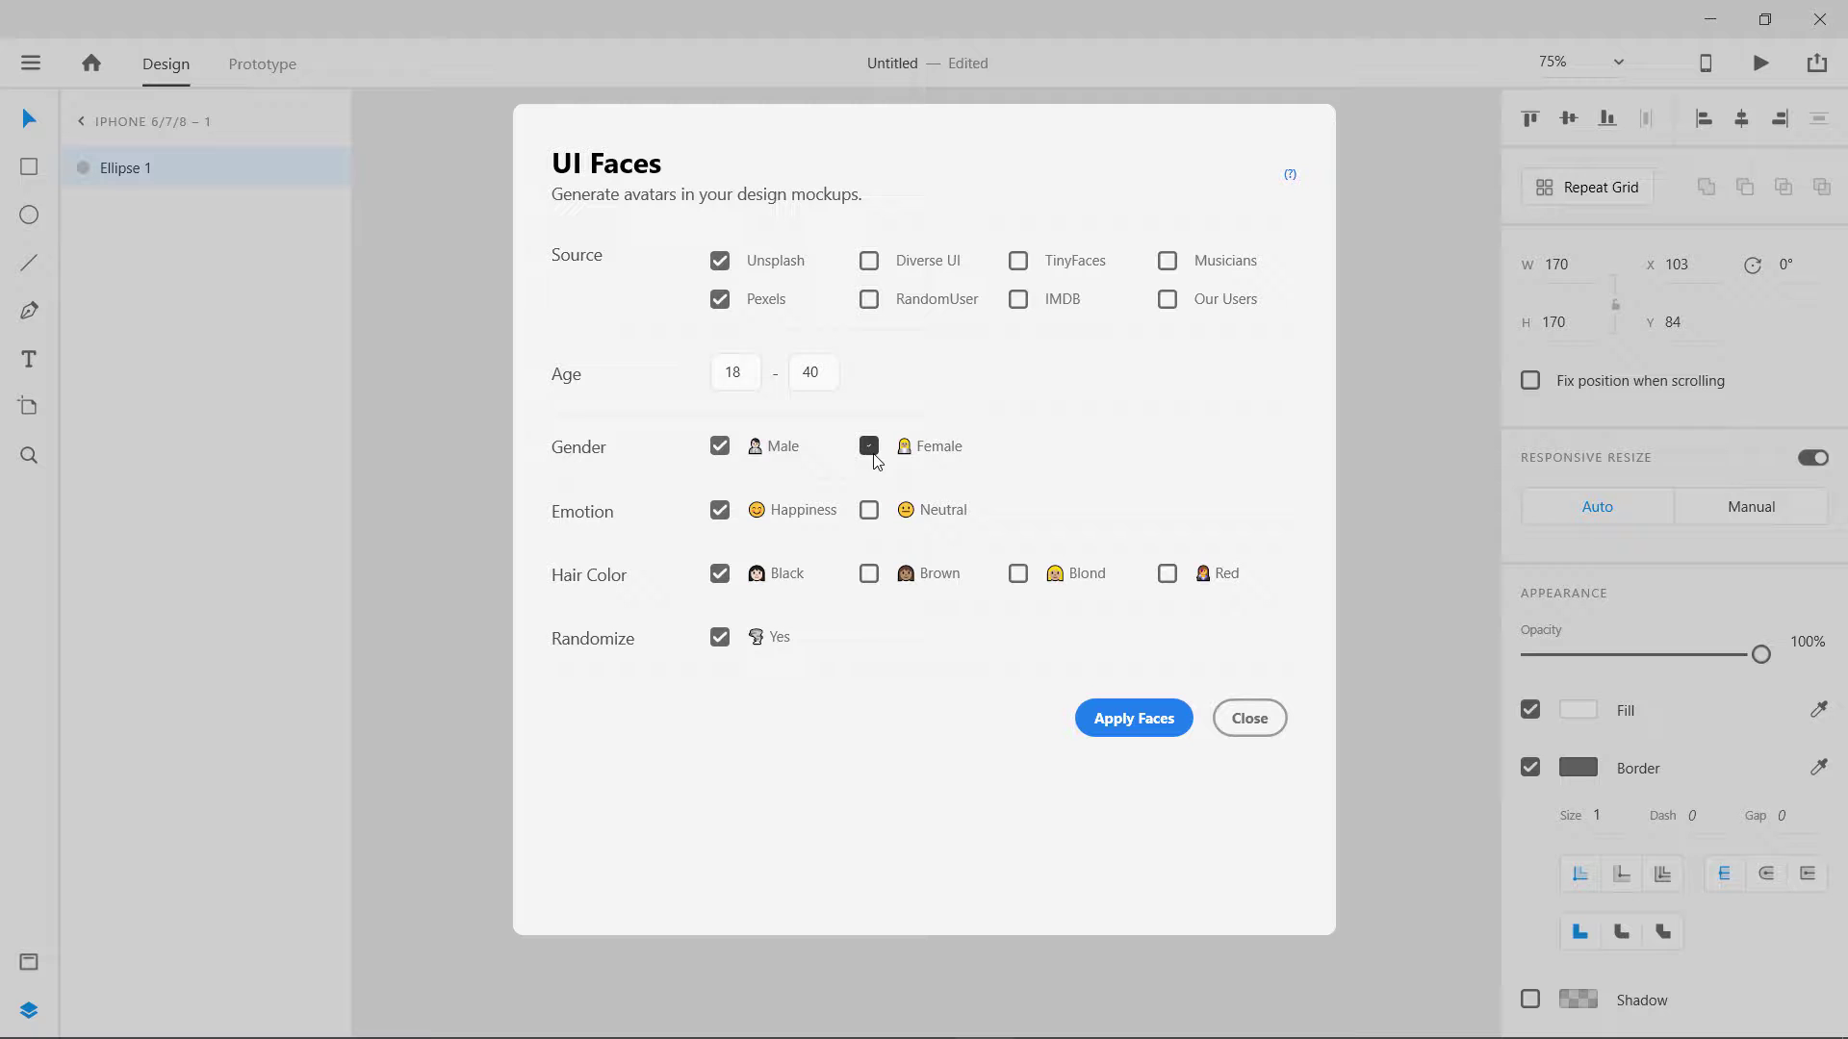
left_click(722, 448)
left_click(1124, 729)
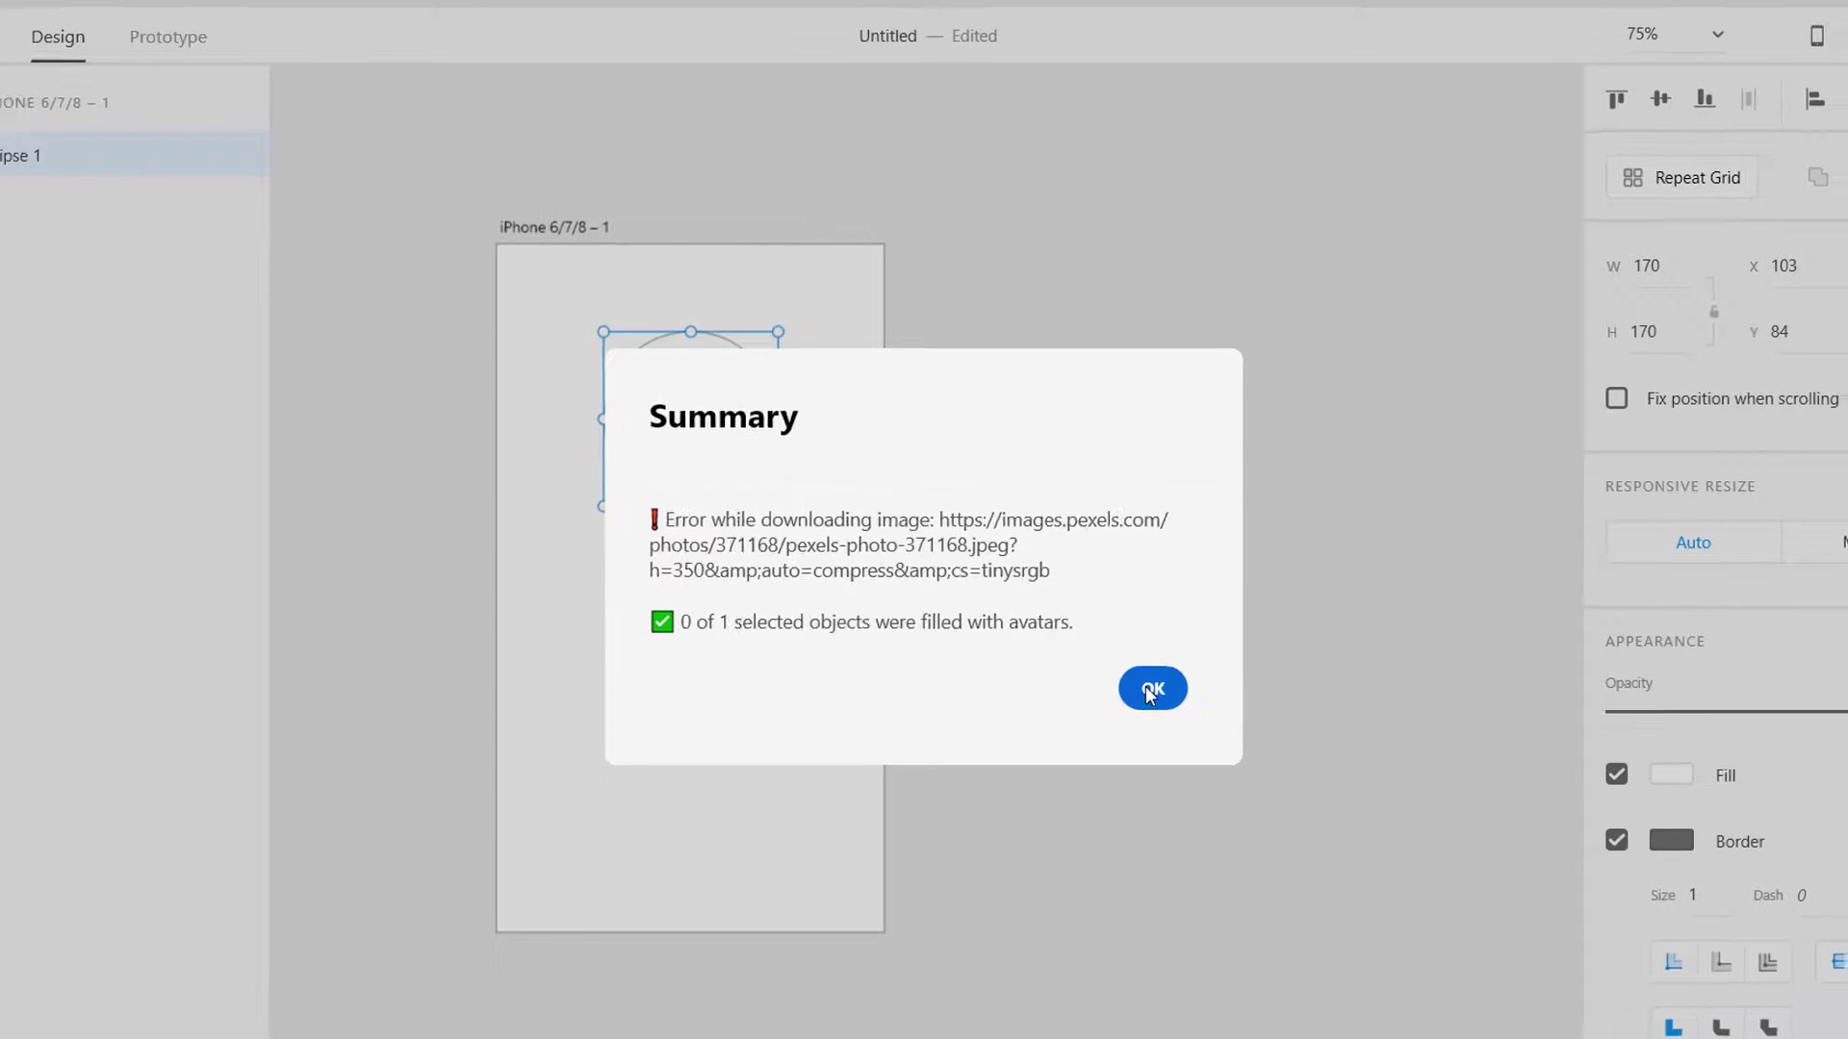
Step: Rerun UI Faces with any hair colour and Neutral expressions added, applying the face
left_click(1149, 691)
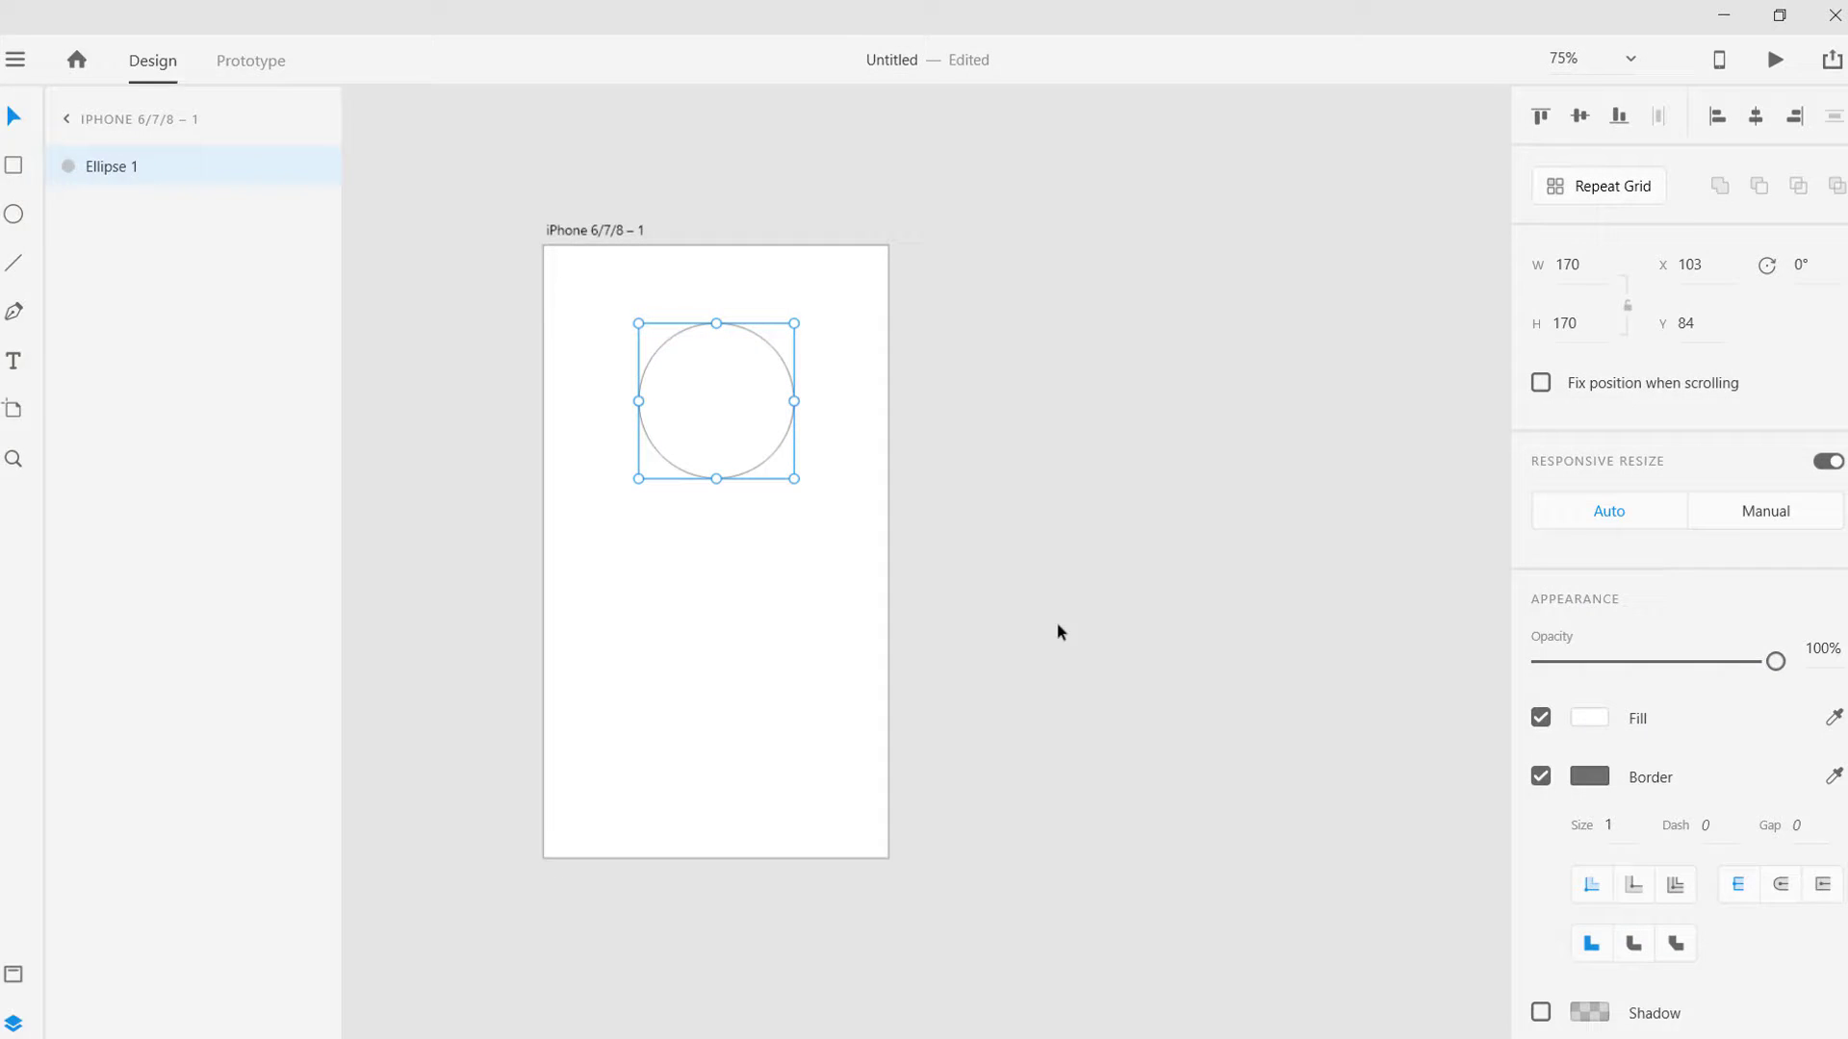
left_click(30, 62)
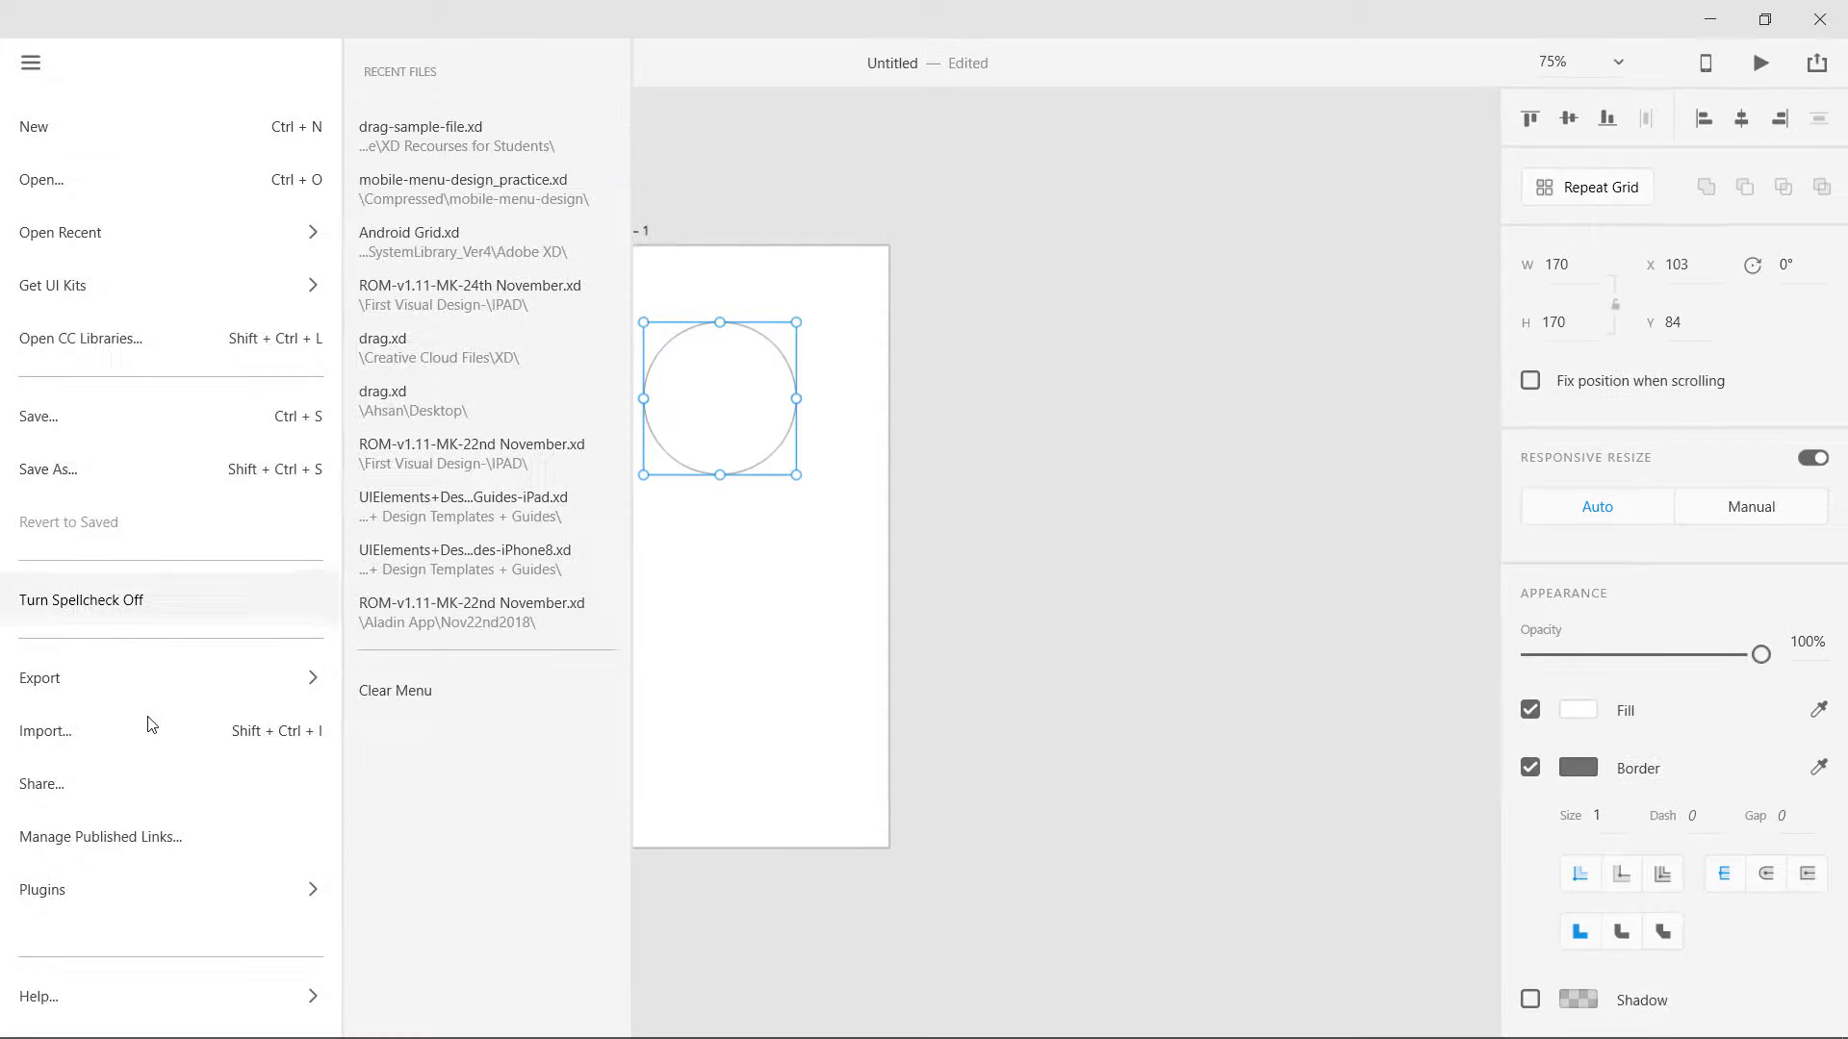
mouse_move(164, 883)
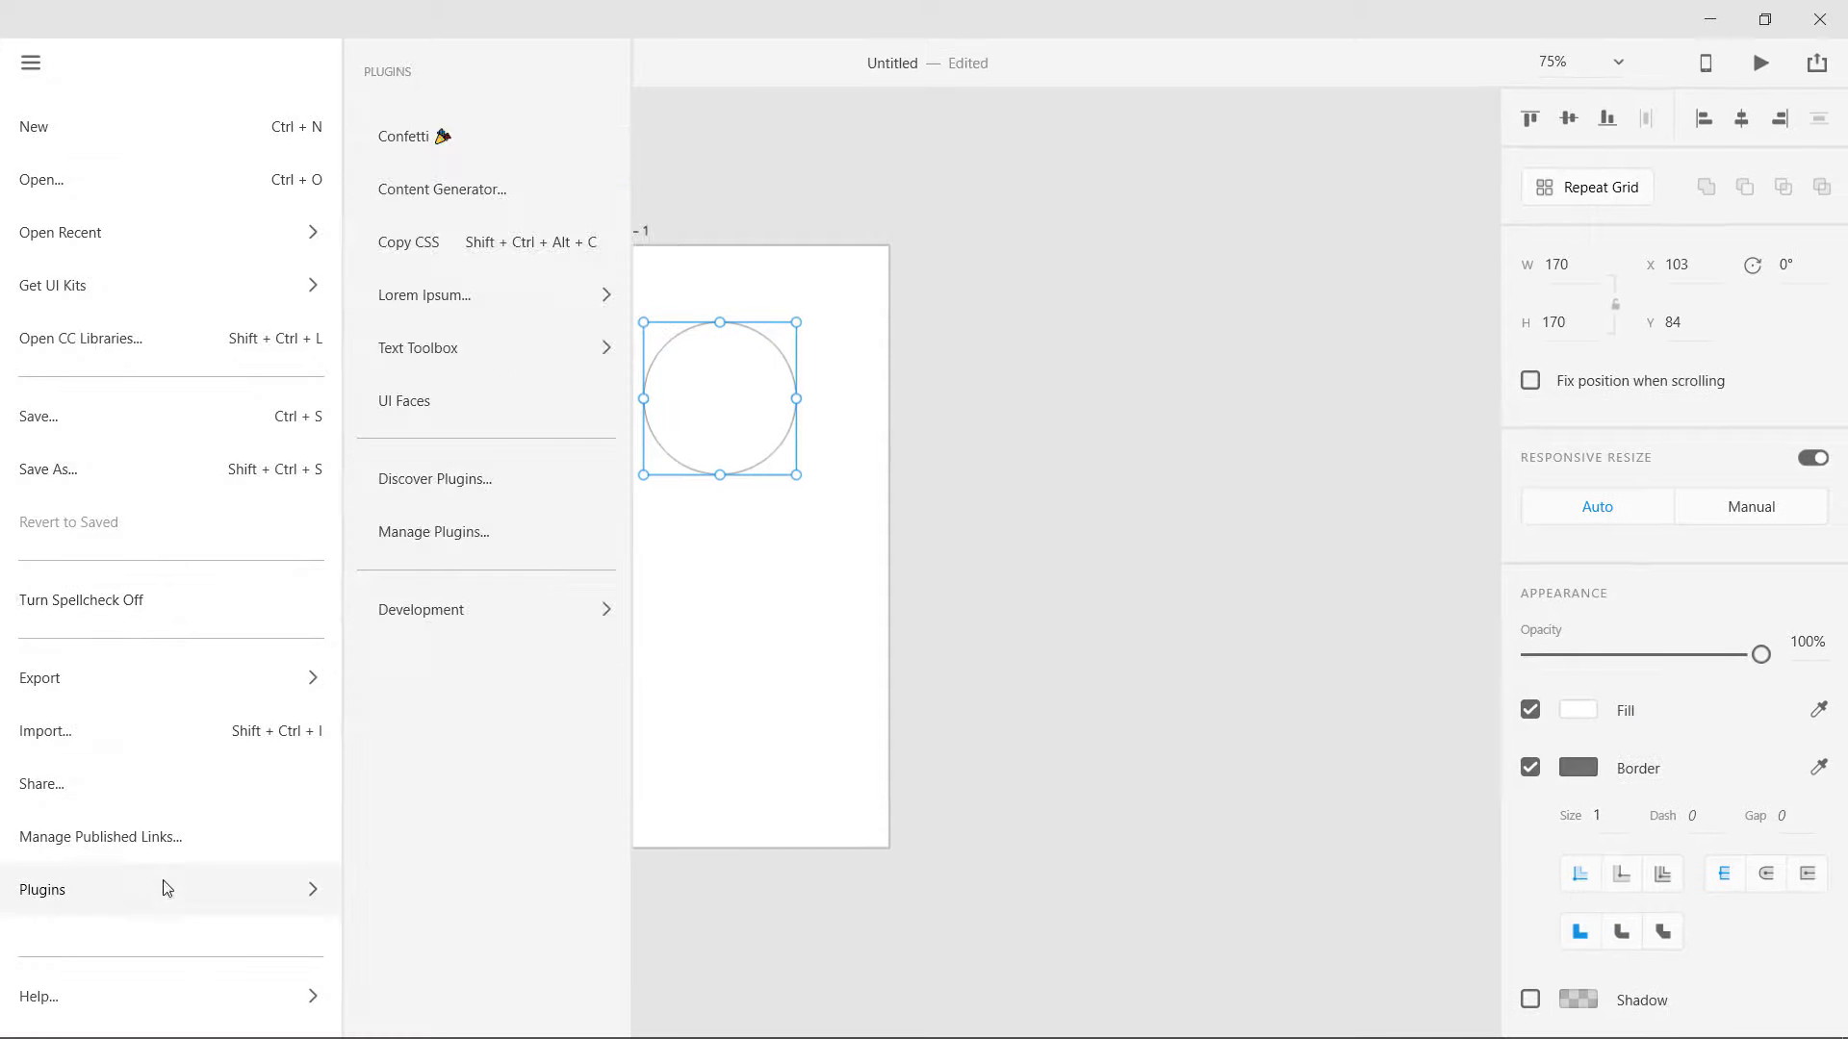
left_click(448, 391)
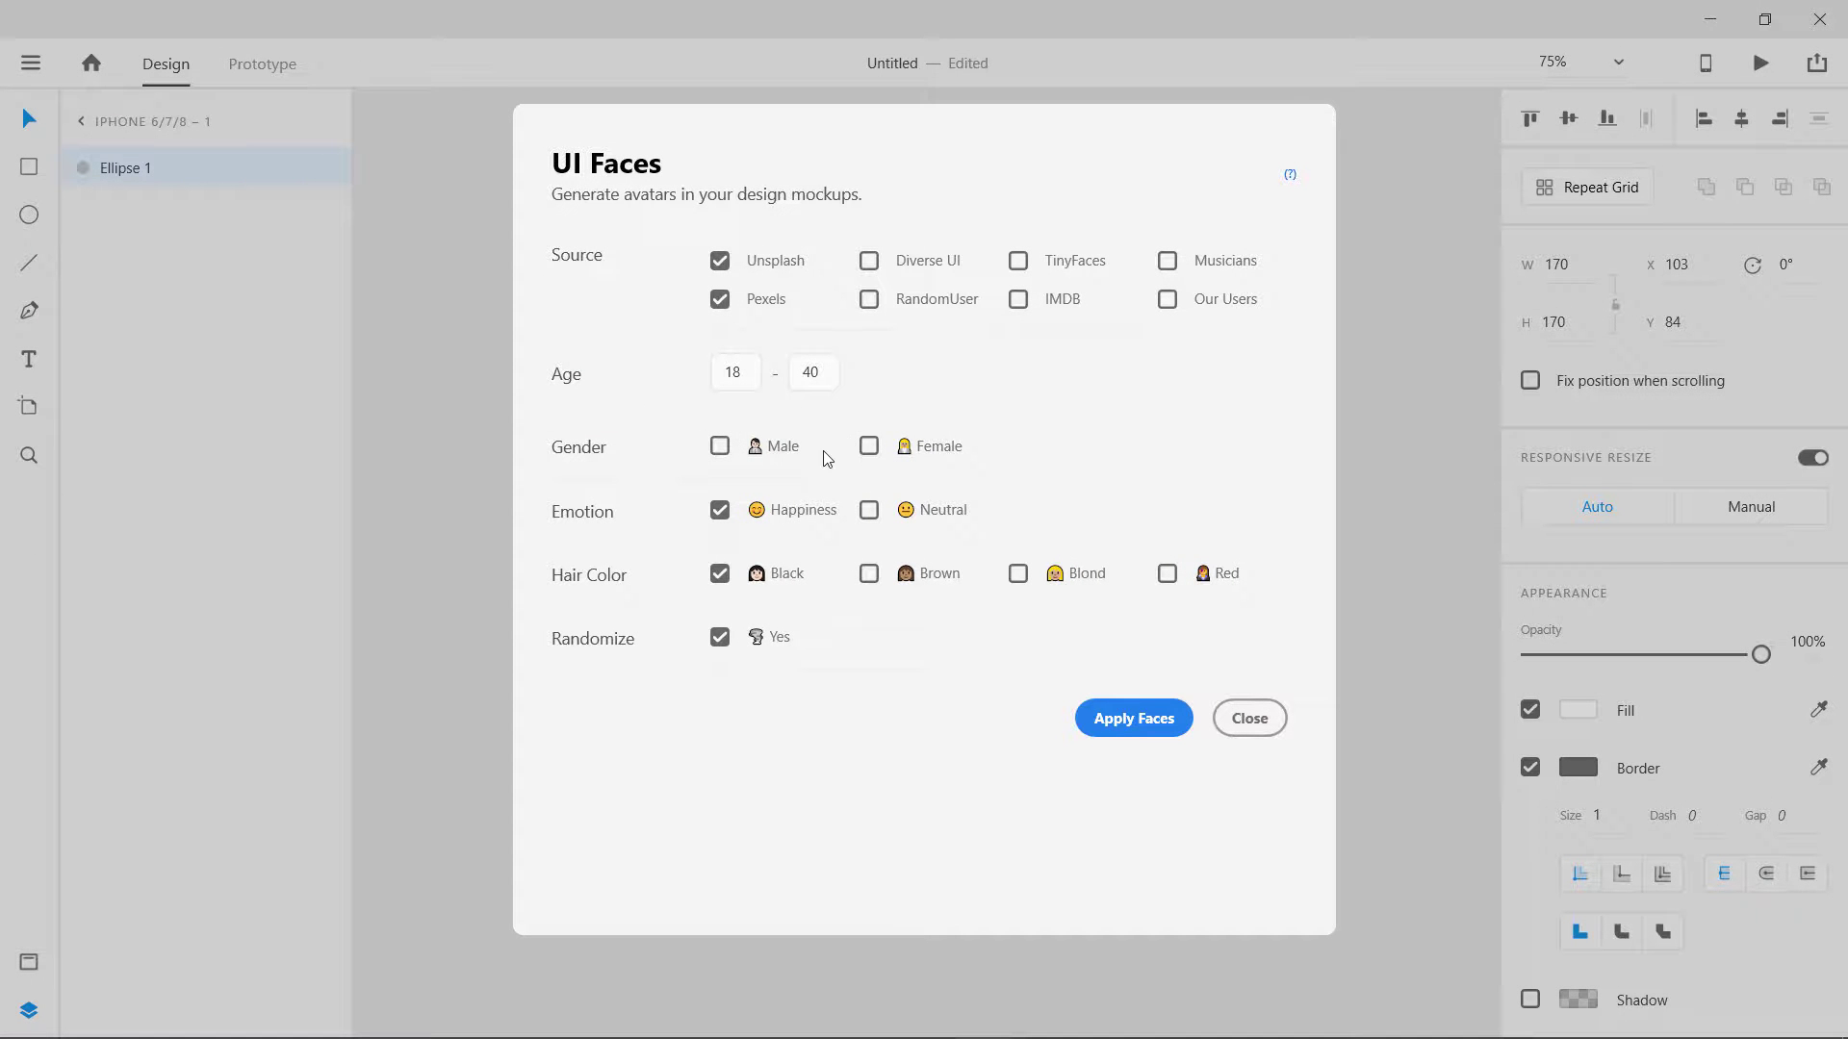
left_click(722, 574)
left_click(873, 512)
left_click(1140, 723)
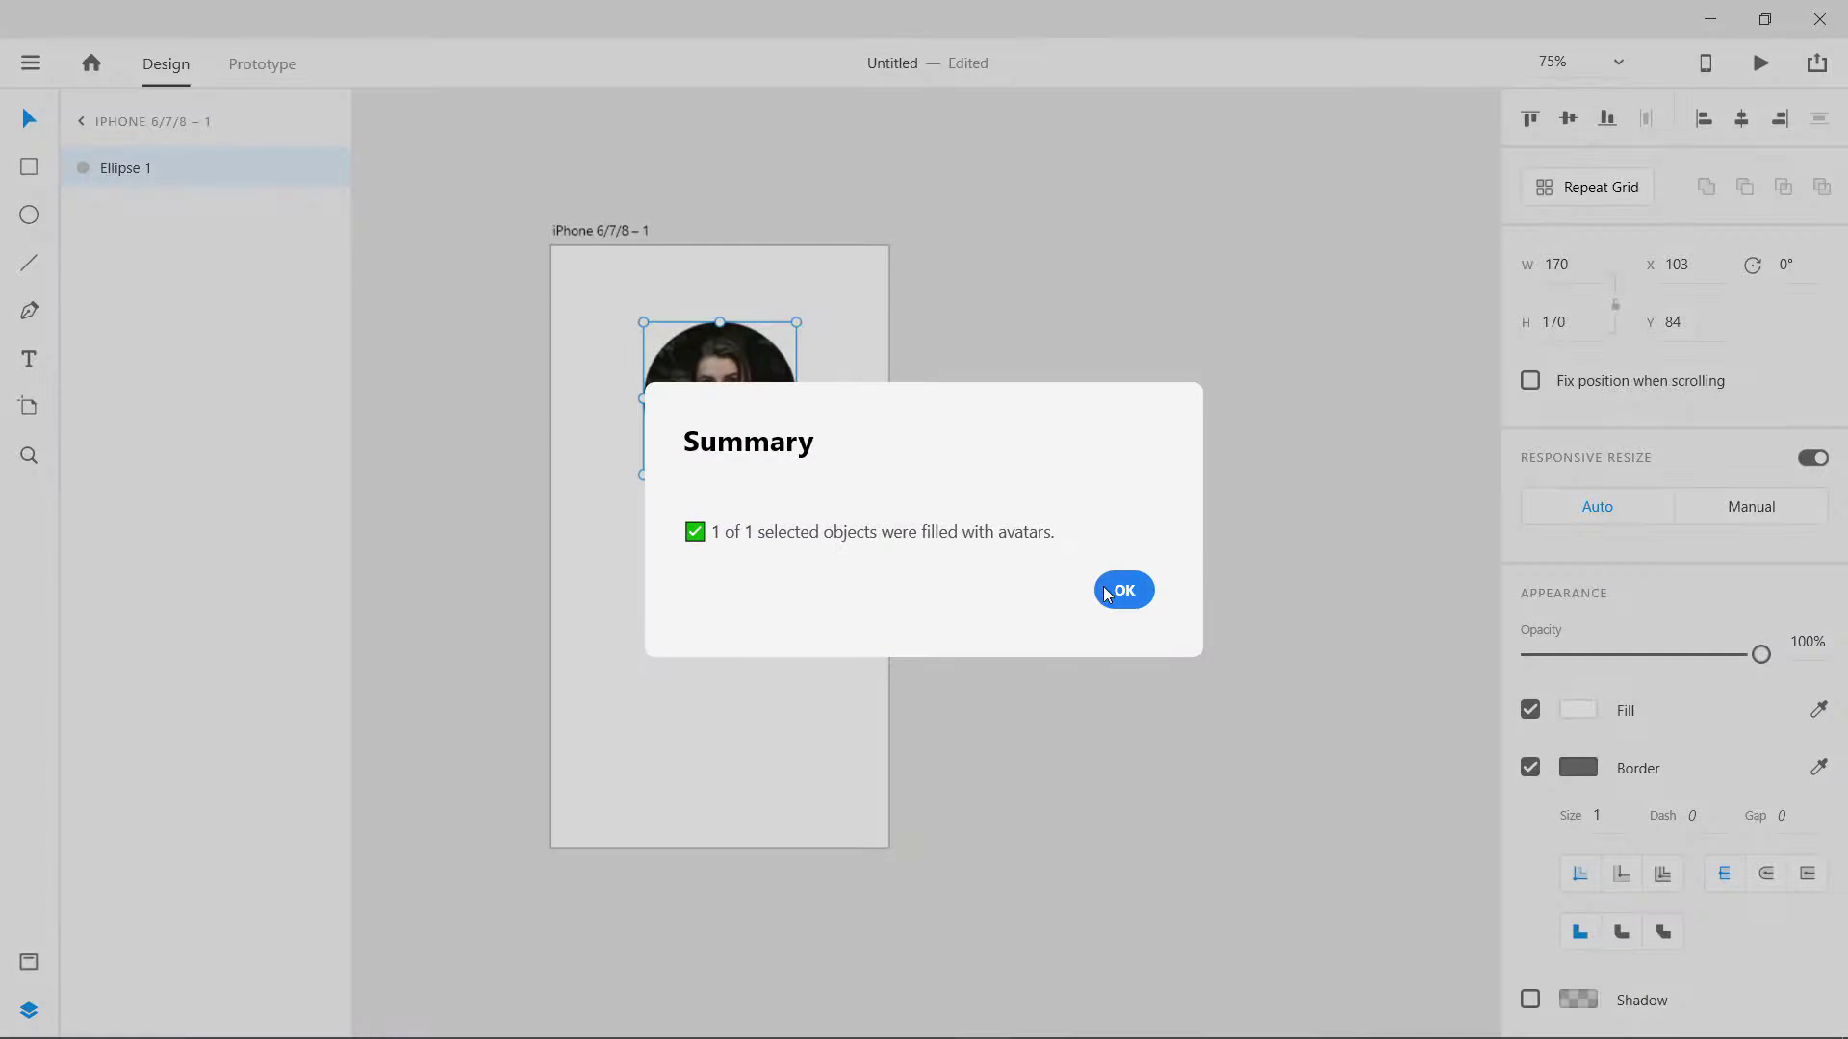
left_click(1123, 590)
Step: Check the avatar-filled circle by selecting and deselecting it a few times
left_click(772, 554)
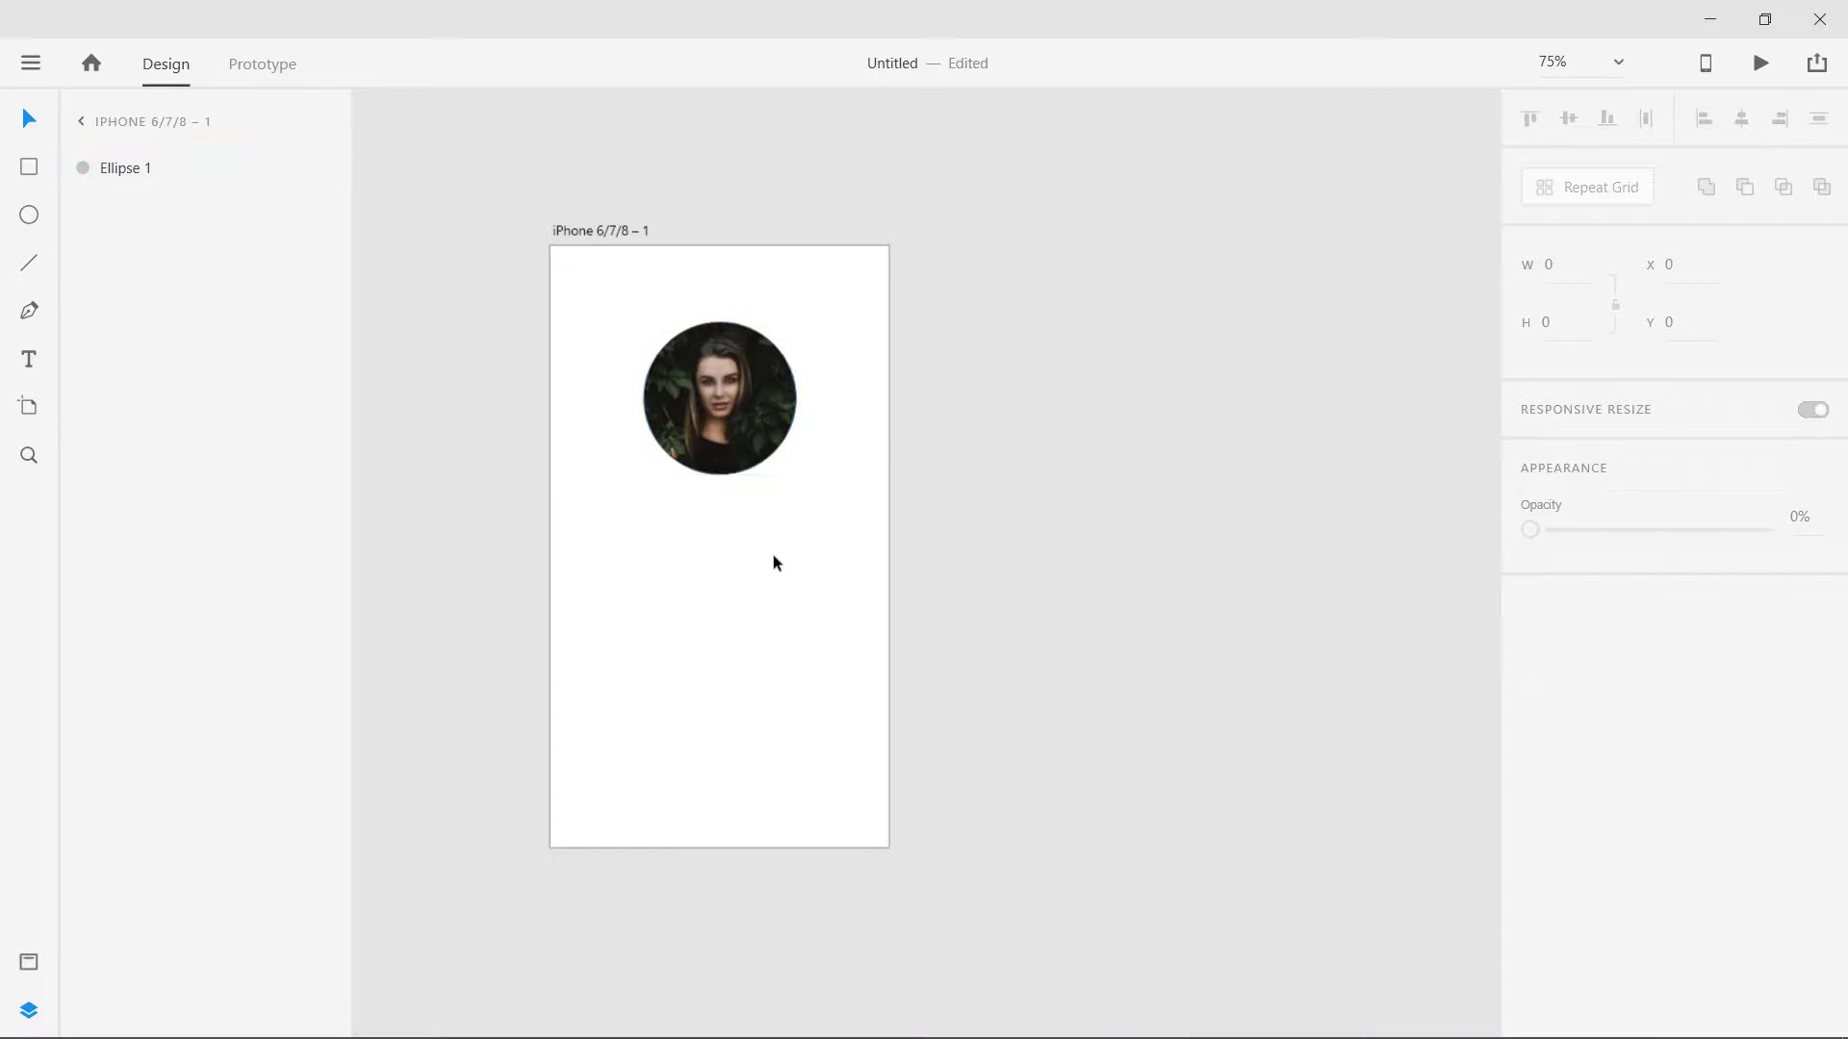
left_click(714, 447)
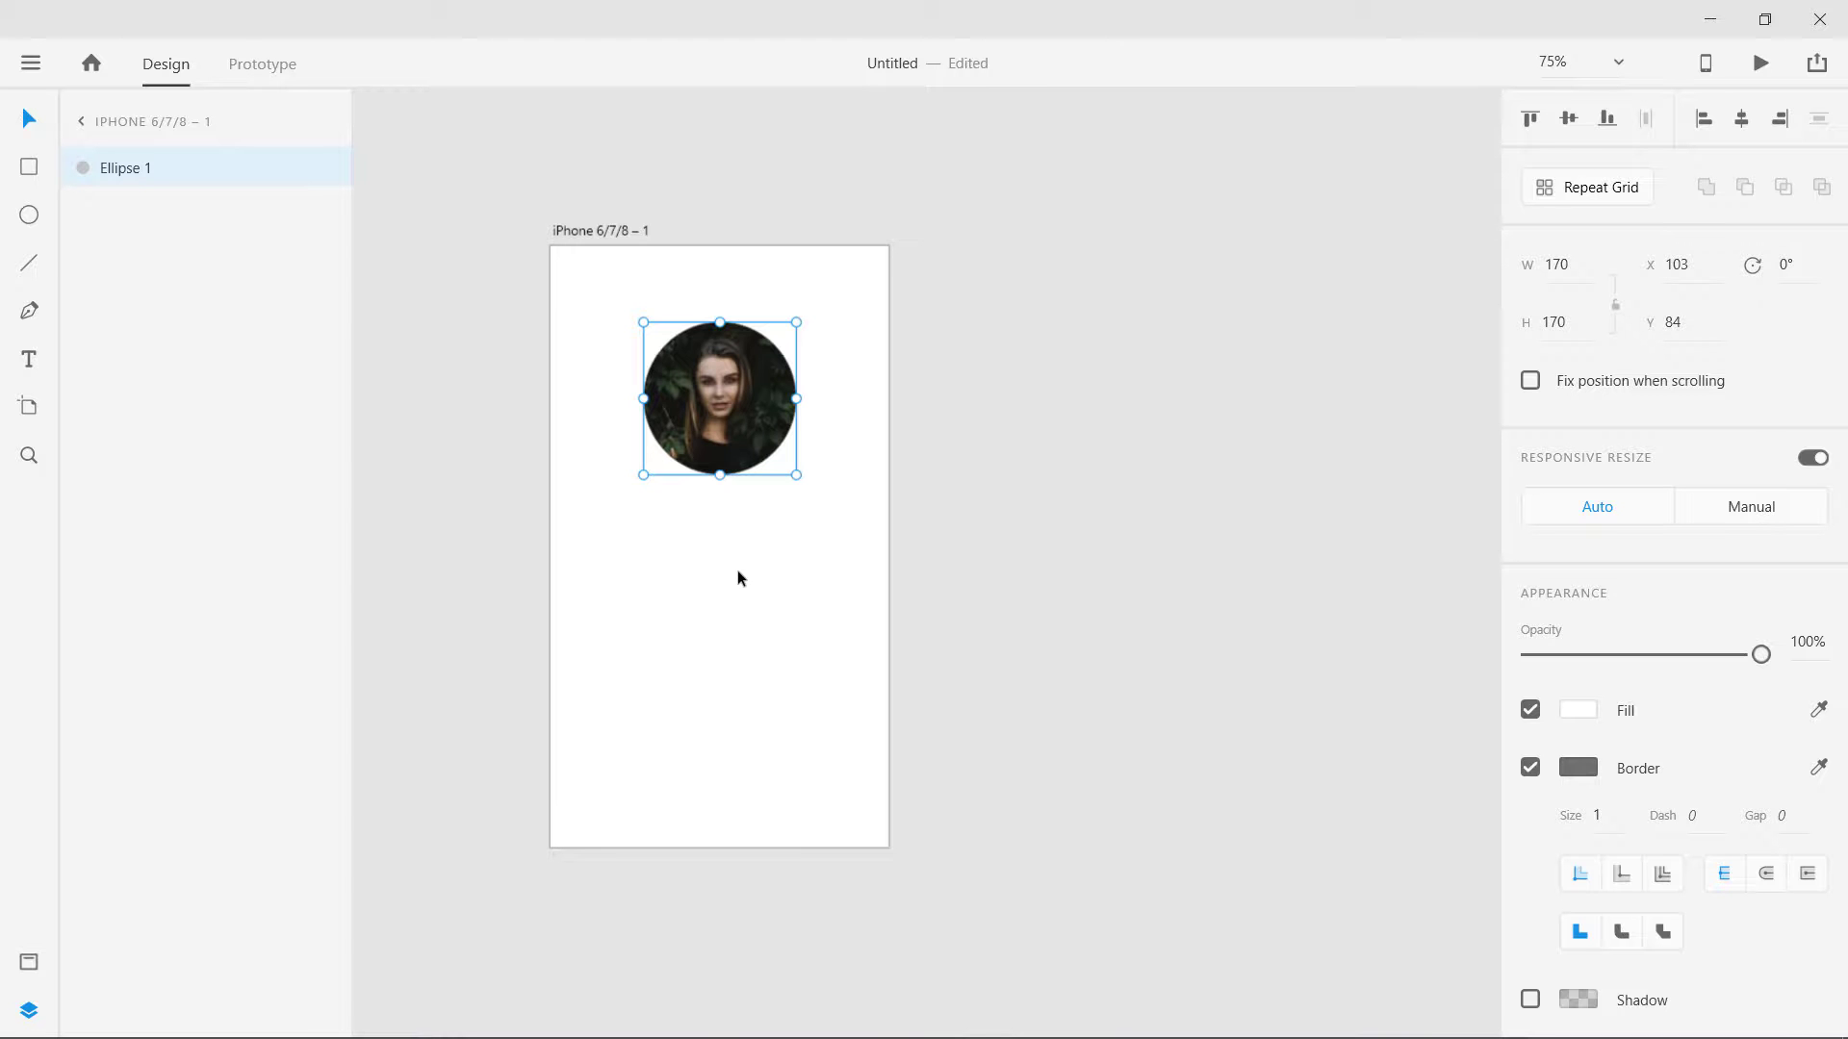
left_click(737, 570)
left_click(734, 465)
left_click(648, 552)
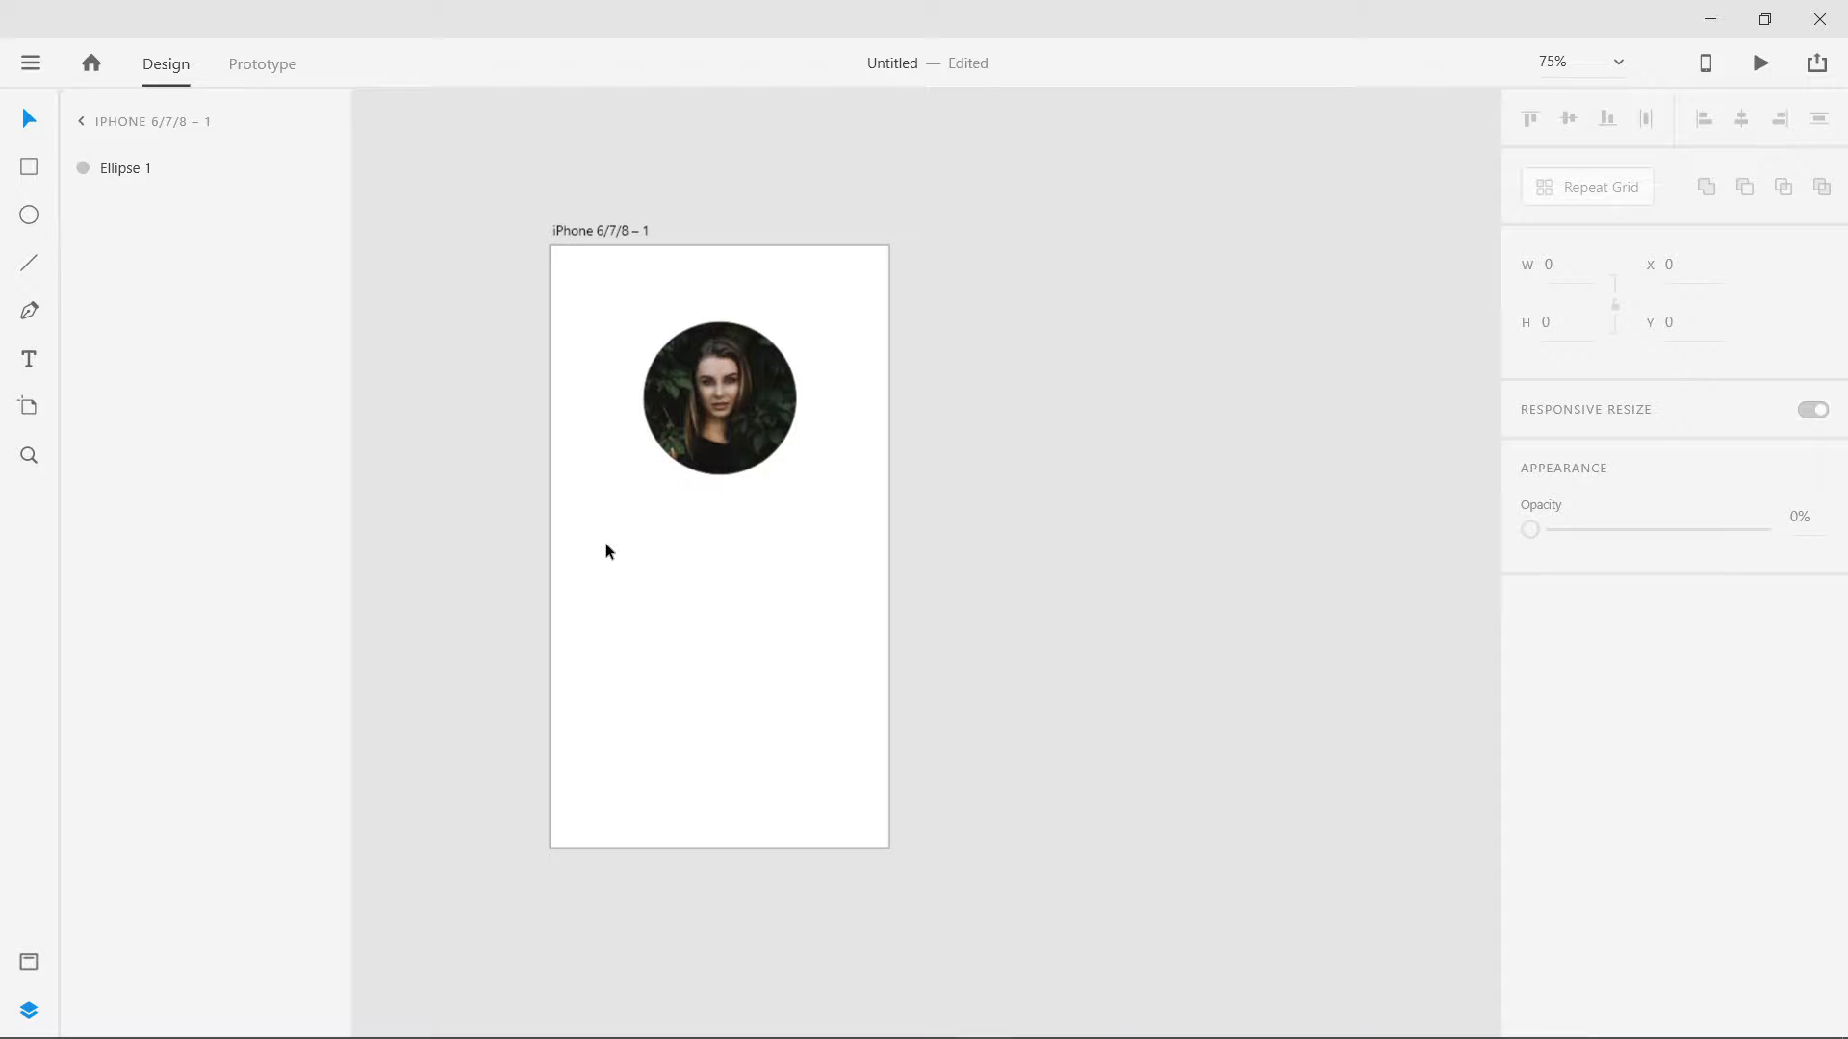
Step: Add a paragraph text area below the avatar reading 'SAmple paragraph'
key("t")
left_click_drag(609, 547, 853, 747)
type("SA")
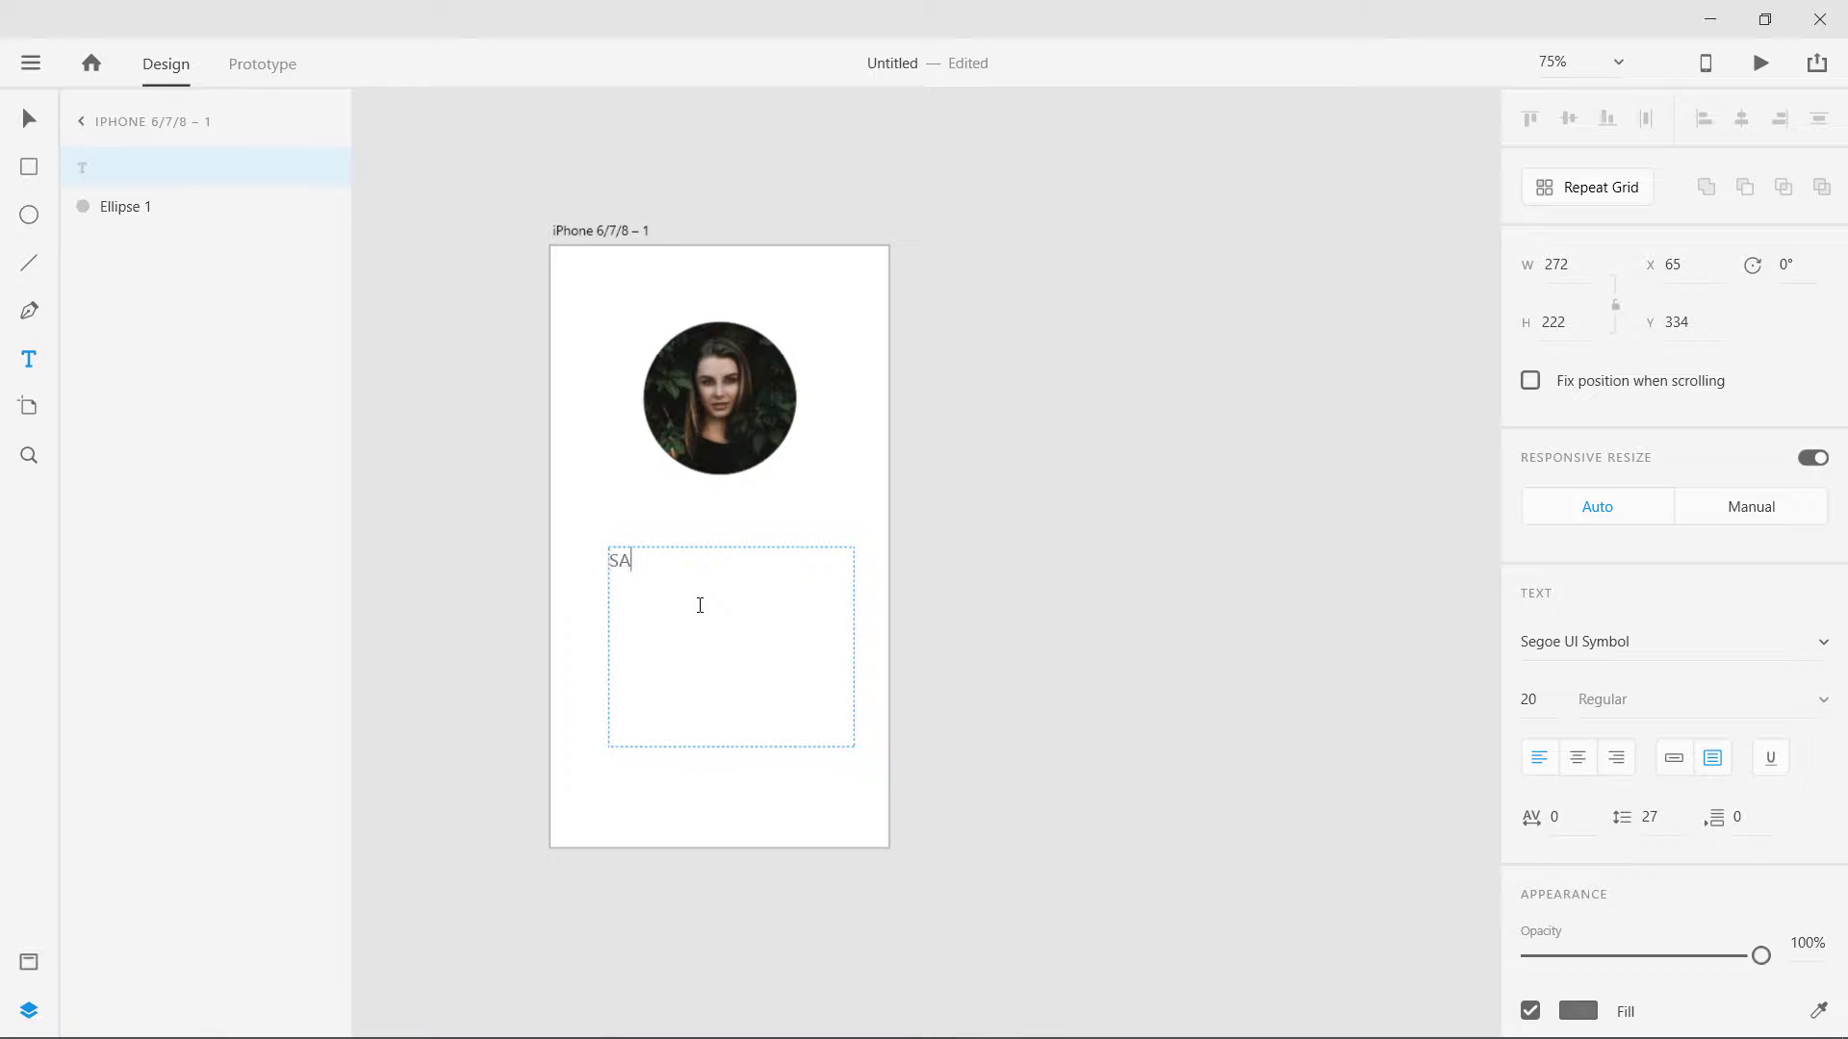
type("mple paragraph")
key("BackSpace")
key("BackSpace")
type("ph")
key("Escape")
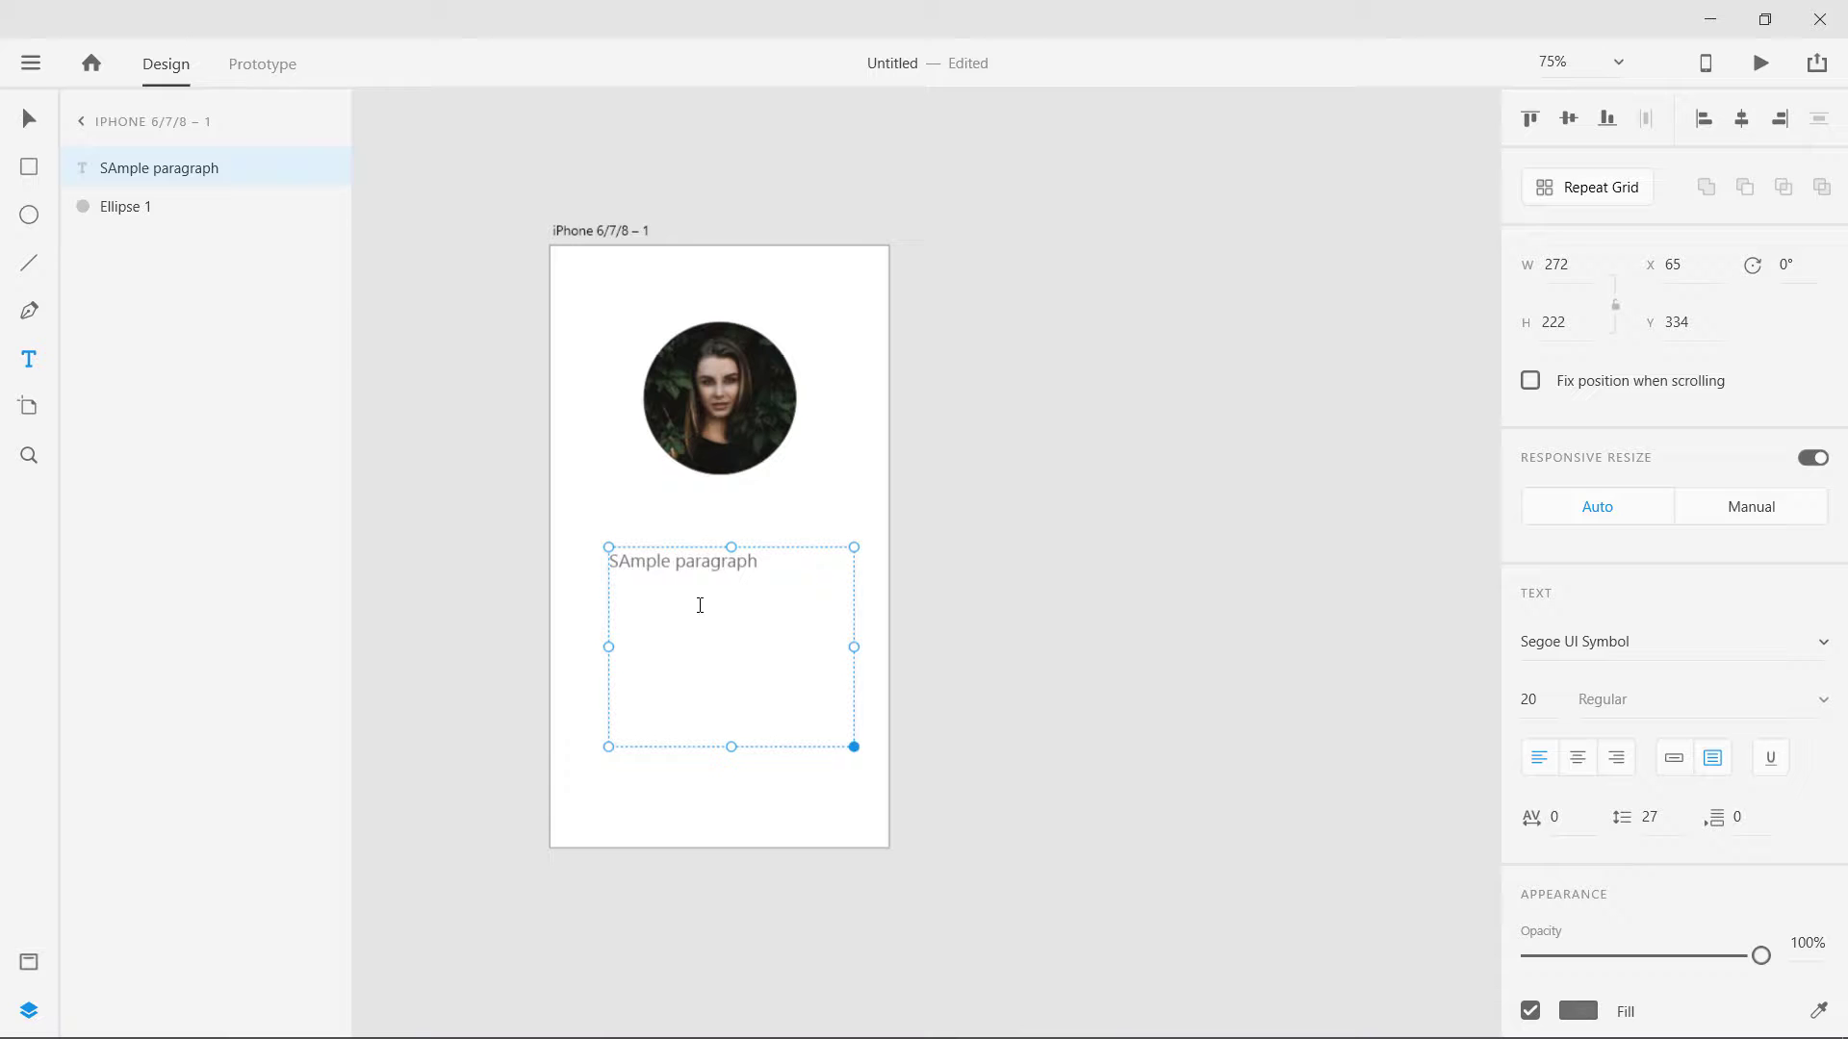
Step: Navigate the main menu to the Lorem Ipsum plugin under Plugins
left_click(29, 65)
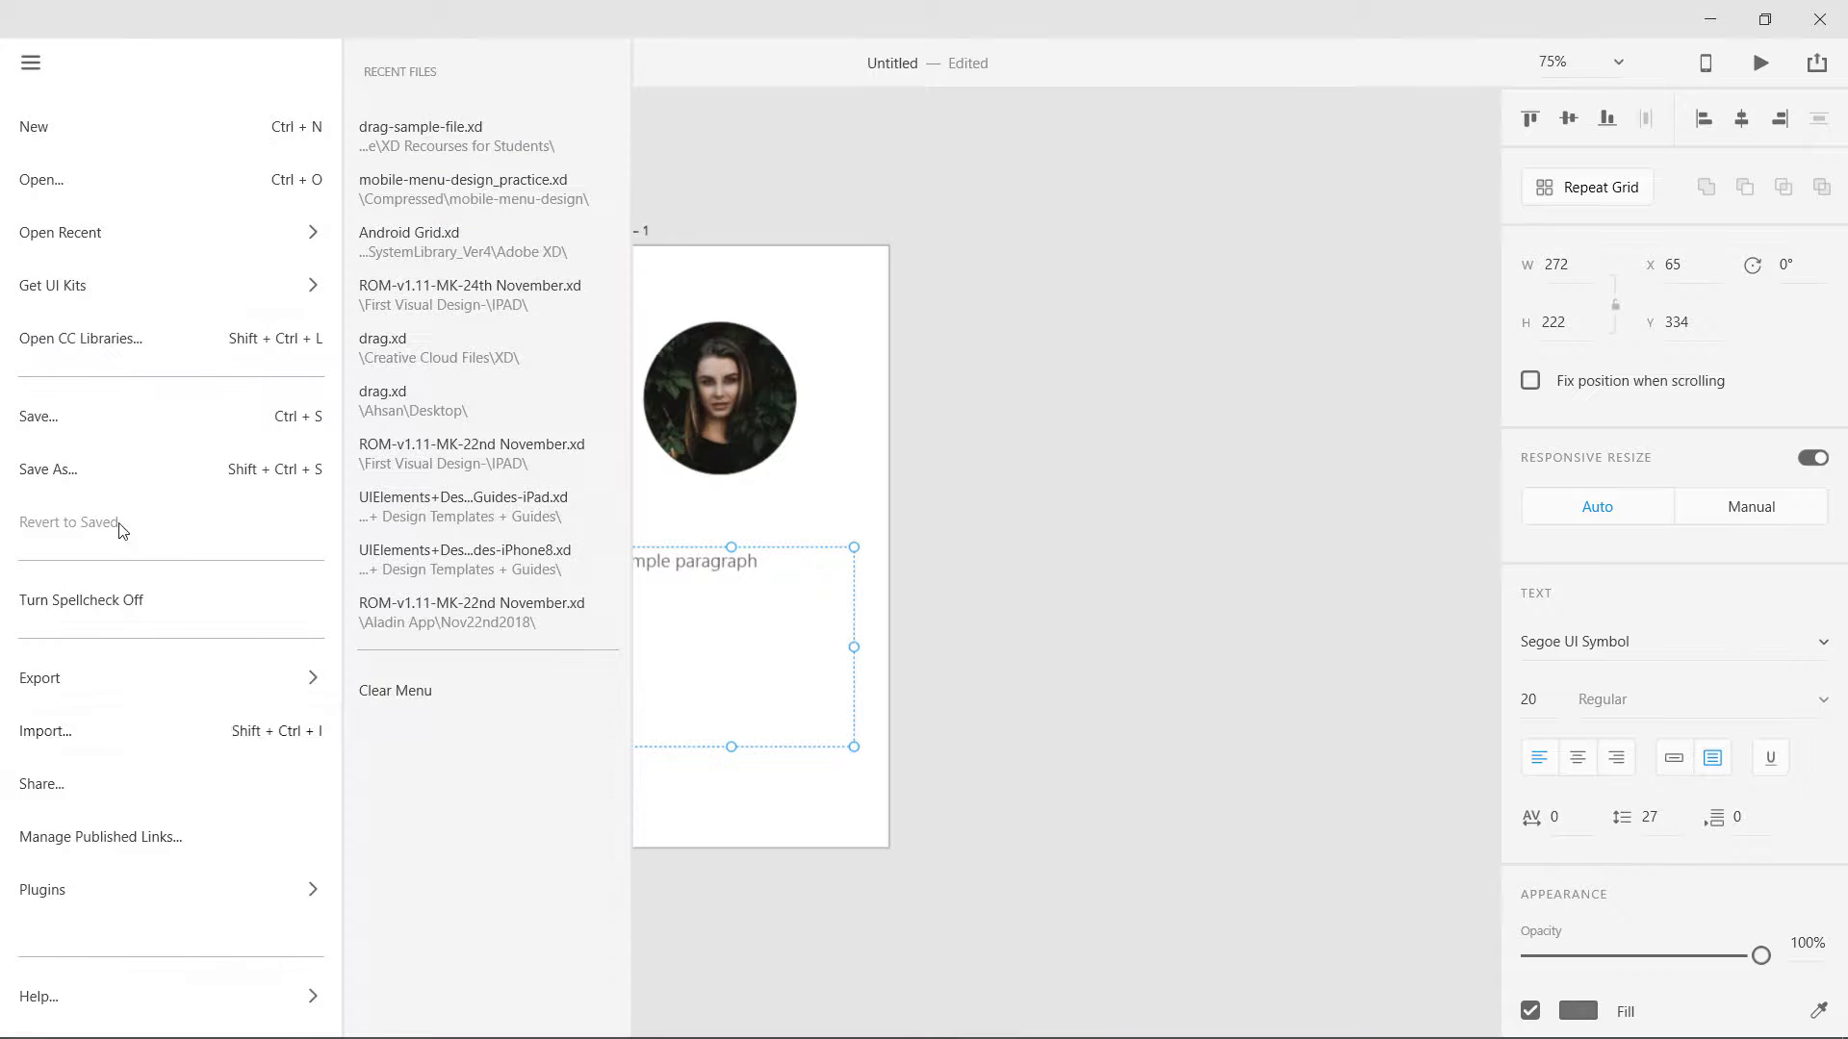
mouse_move(148, 890)
mouse_move(464, 354)
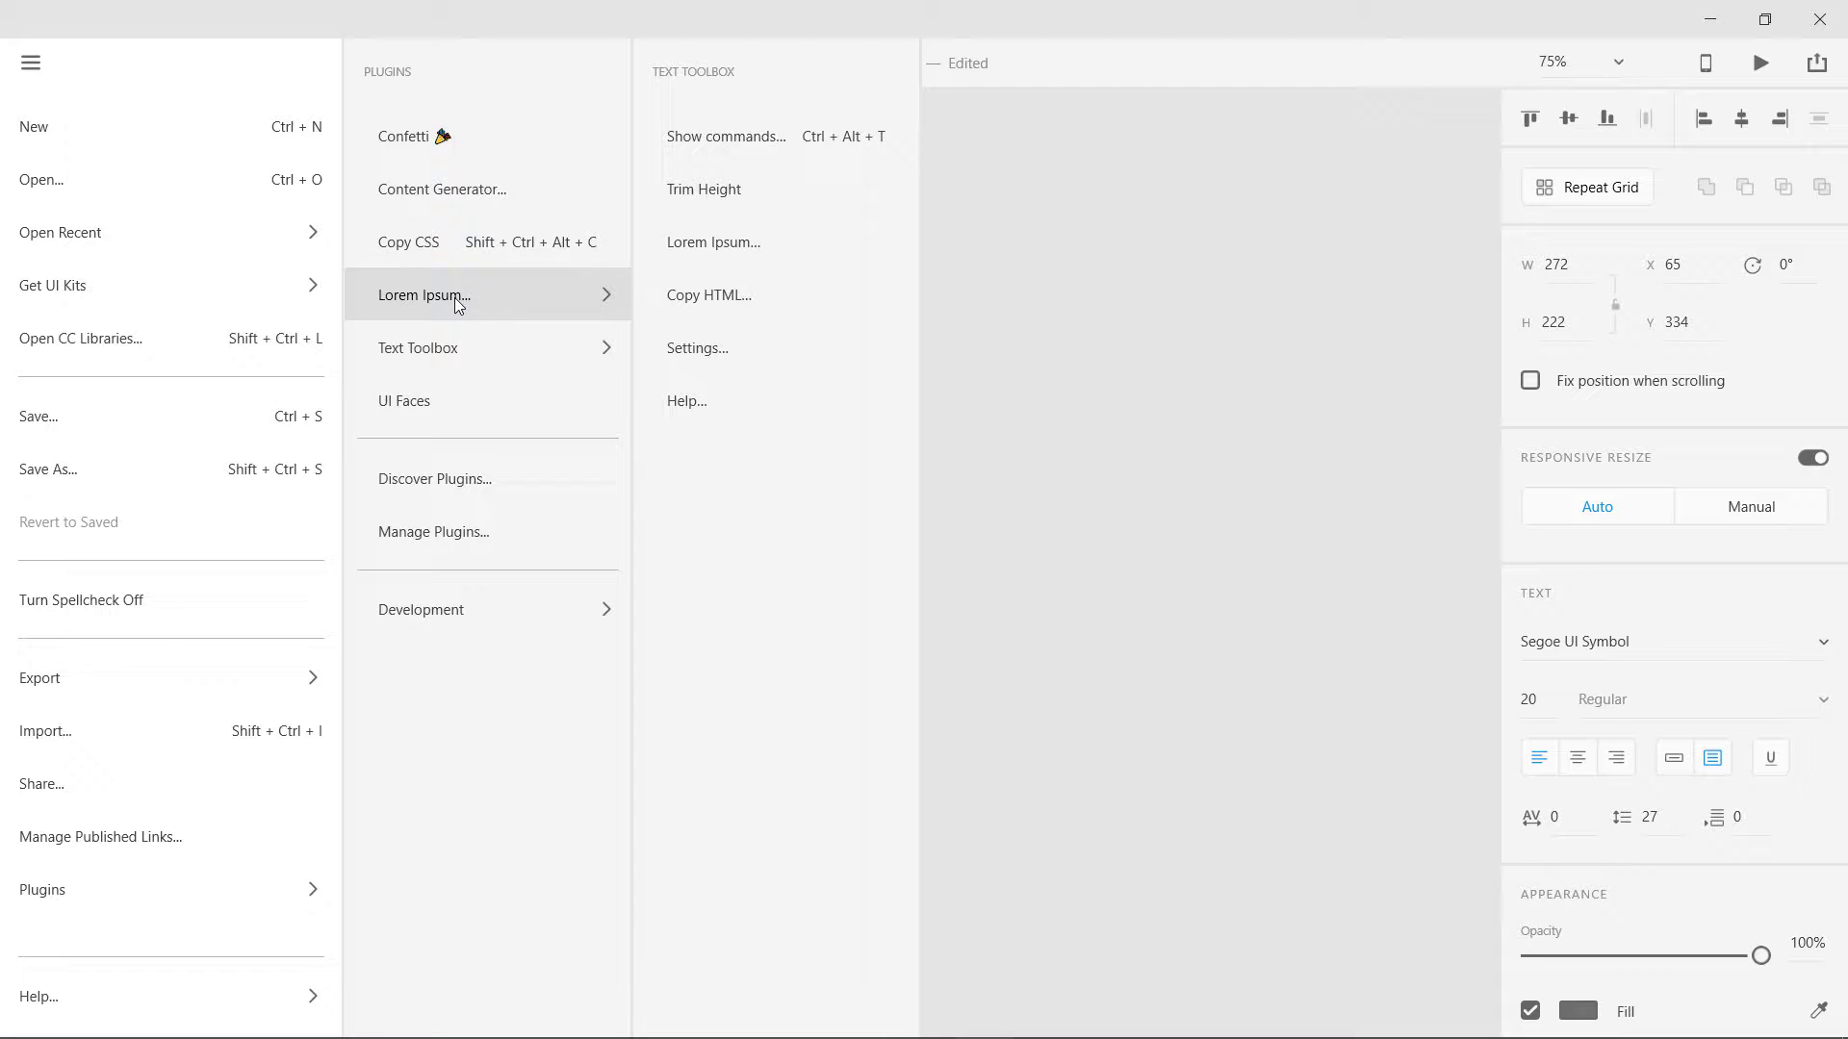
mouse_move(454, 297)
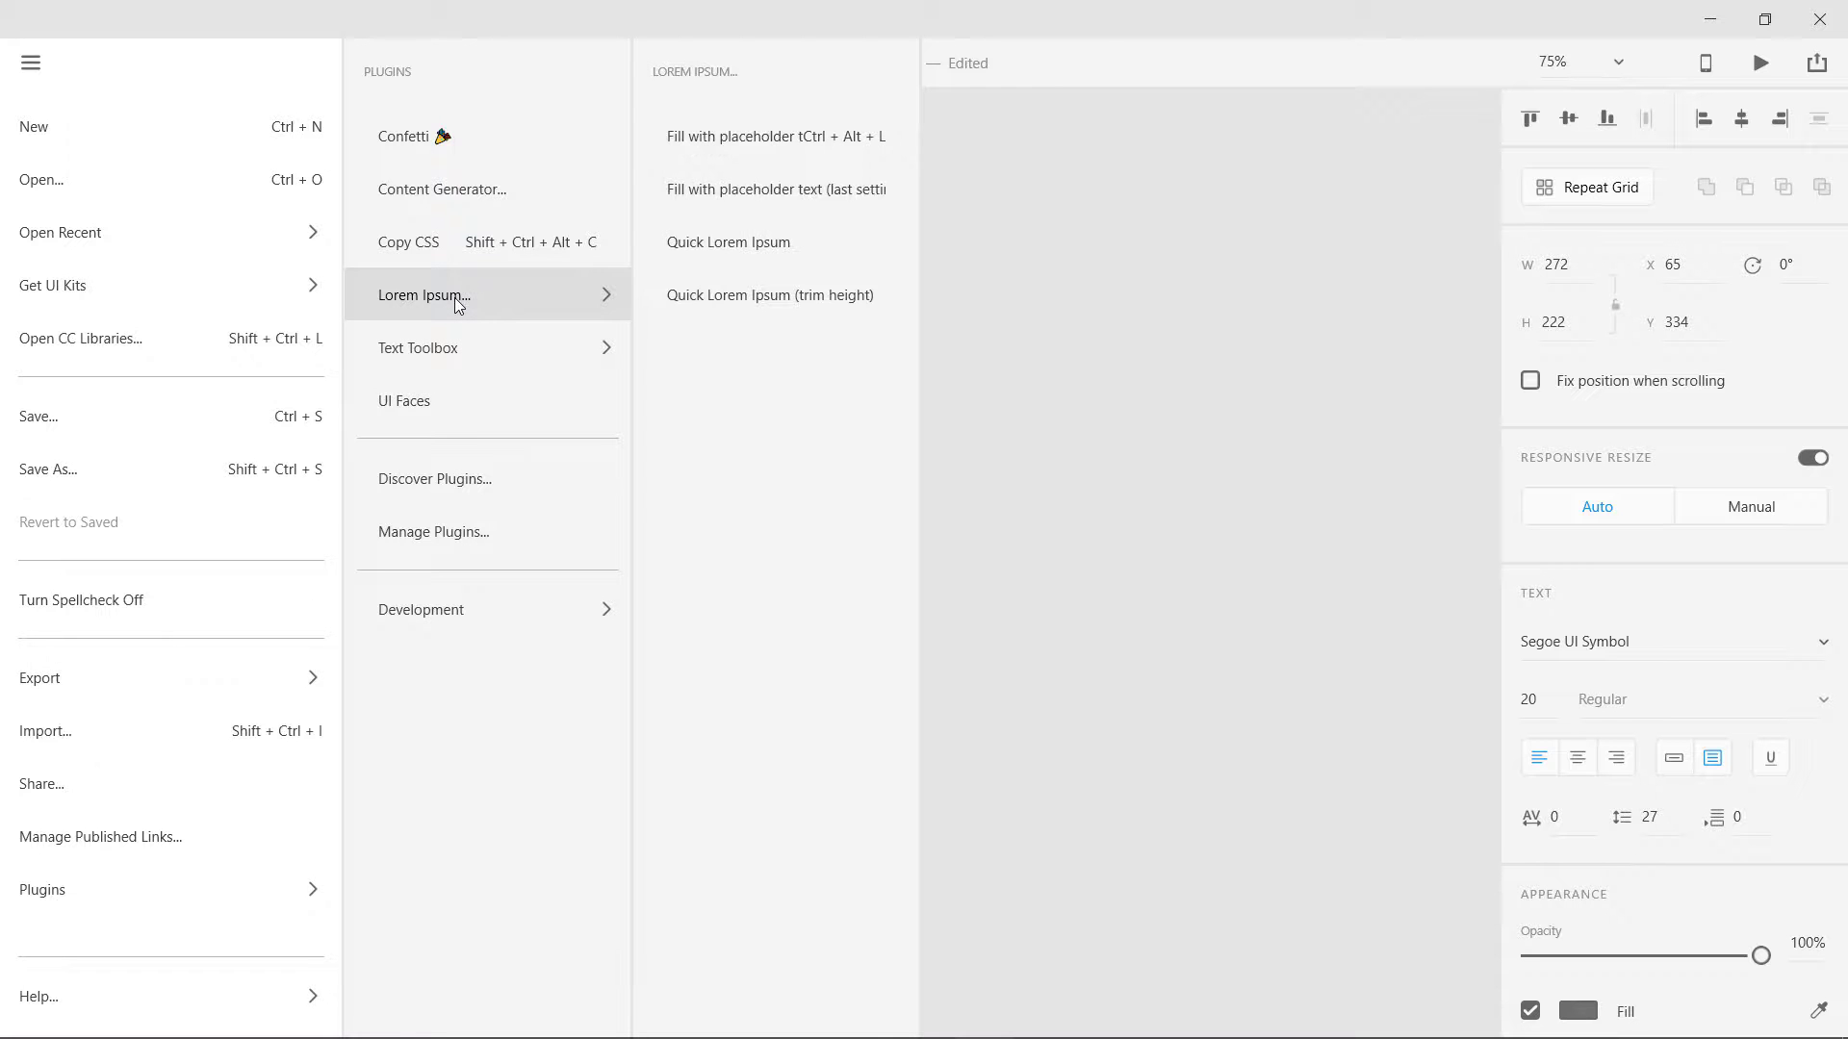
Step: Fill the paragraph with Lorem Ipsum (Latin, Standard) text without line breaks
left_click(748, 139)
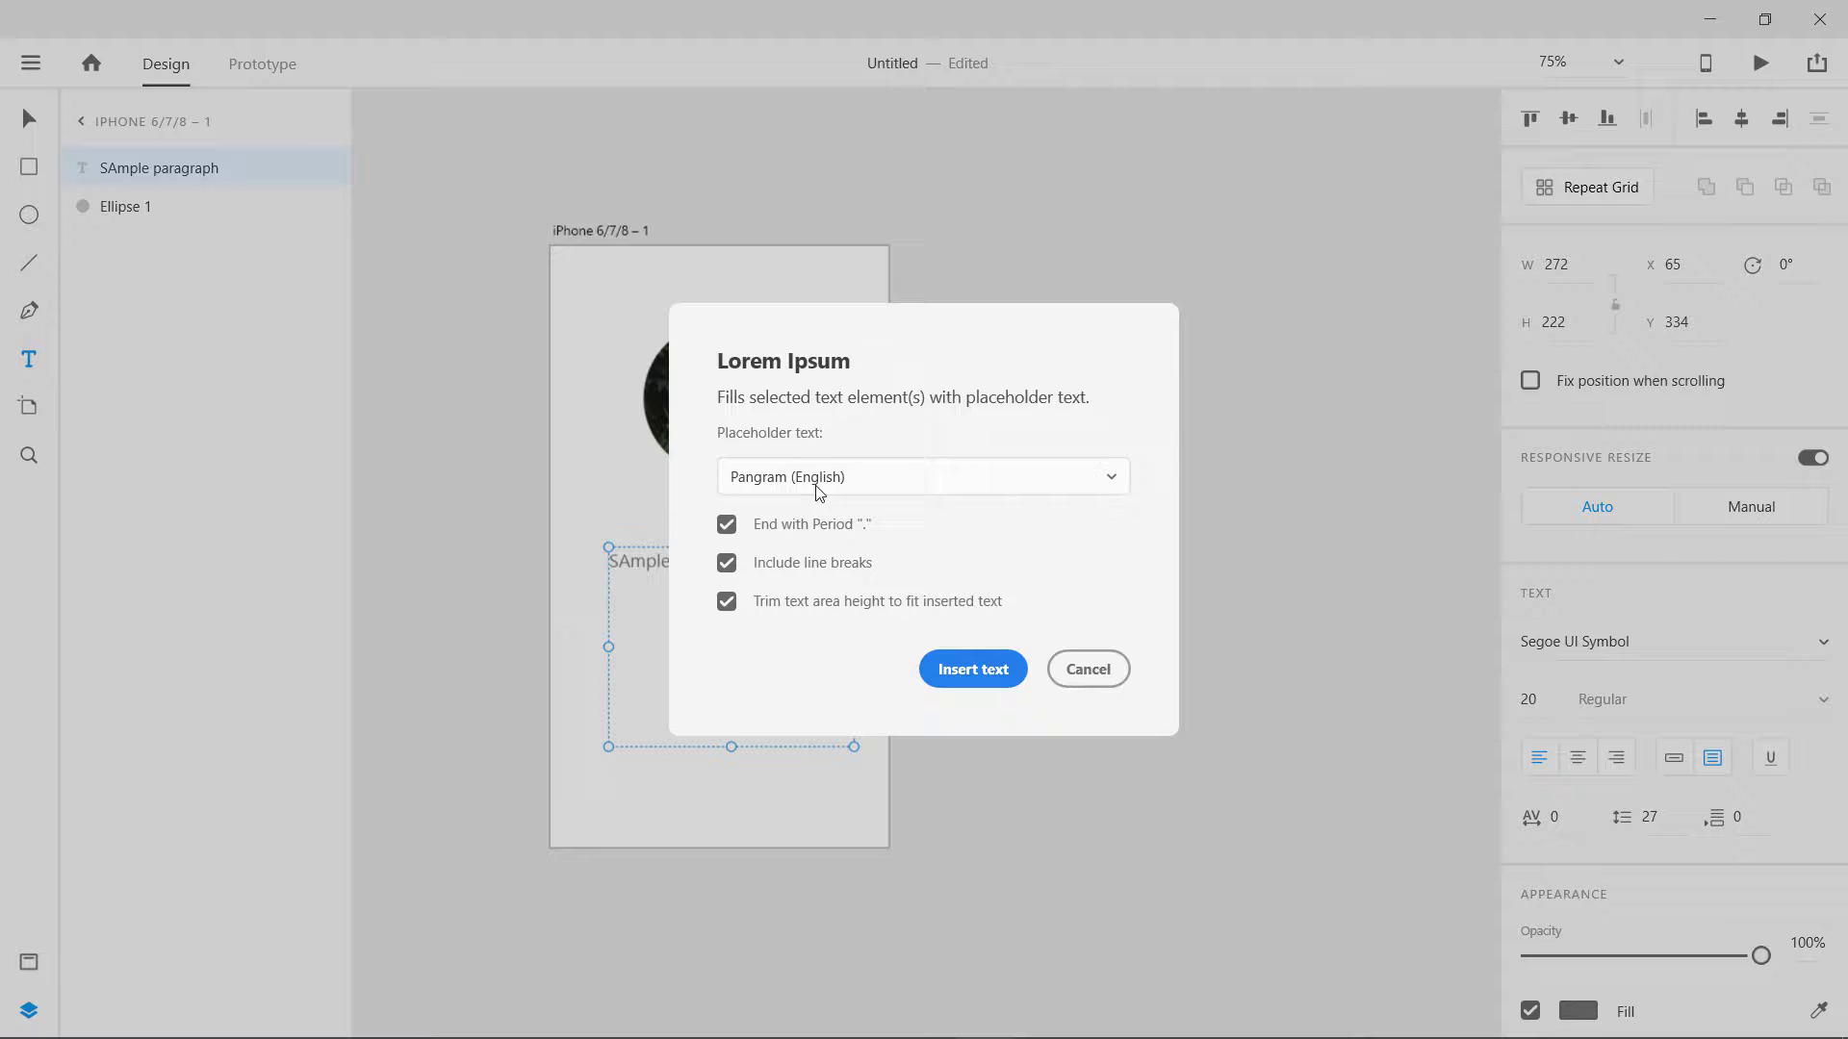
left_click(782, 485)
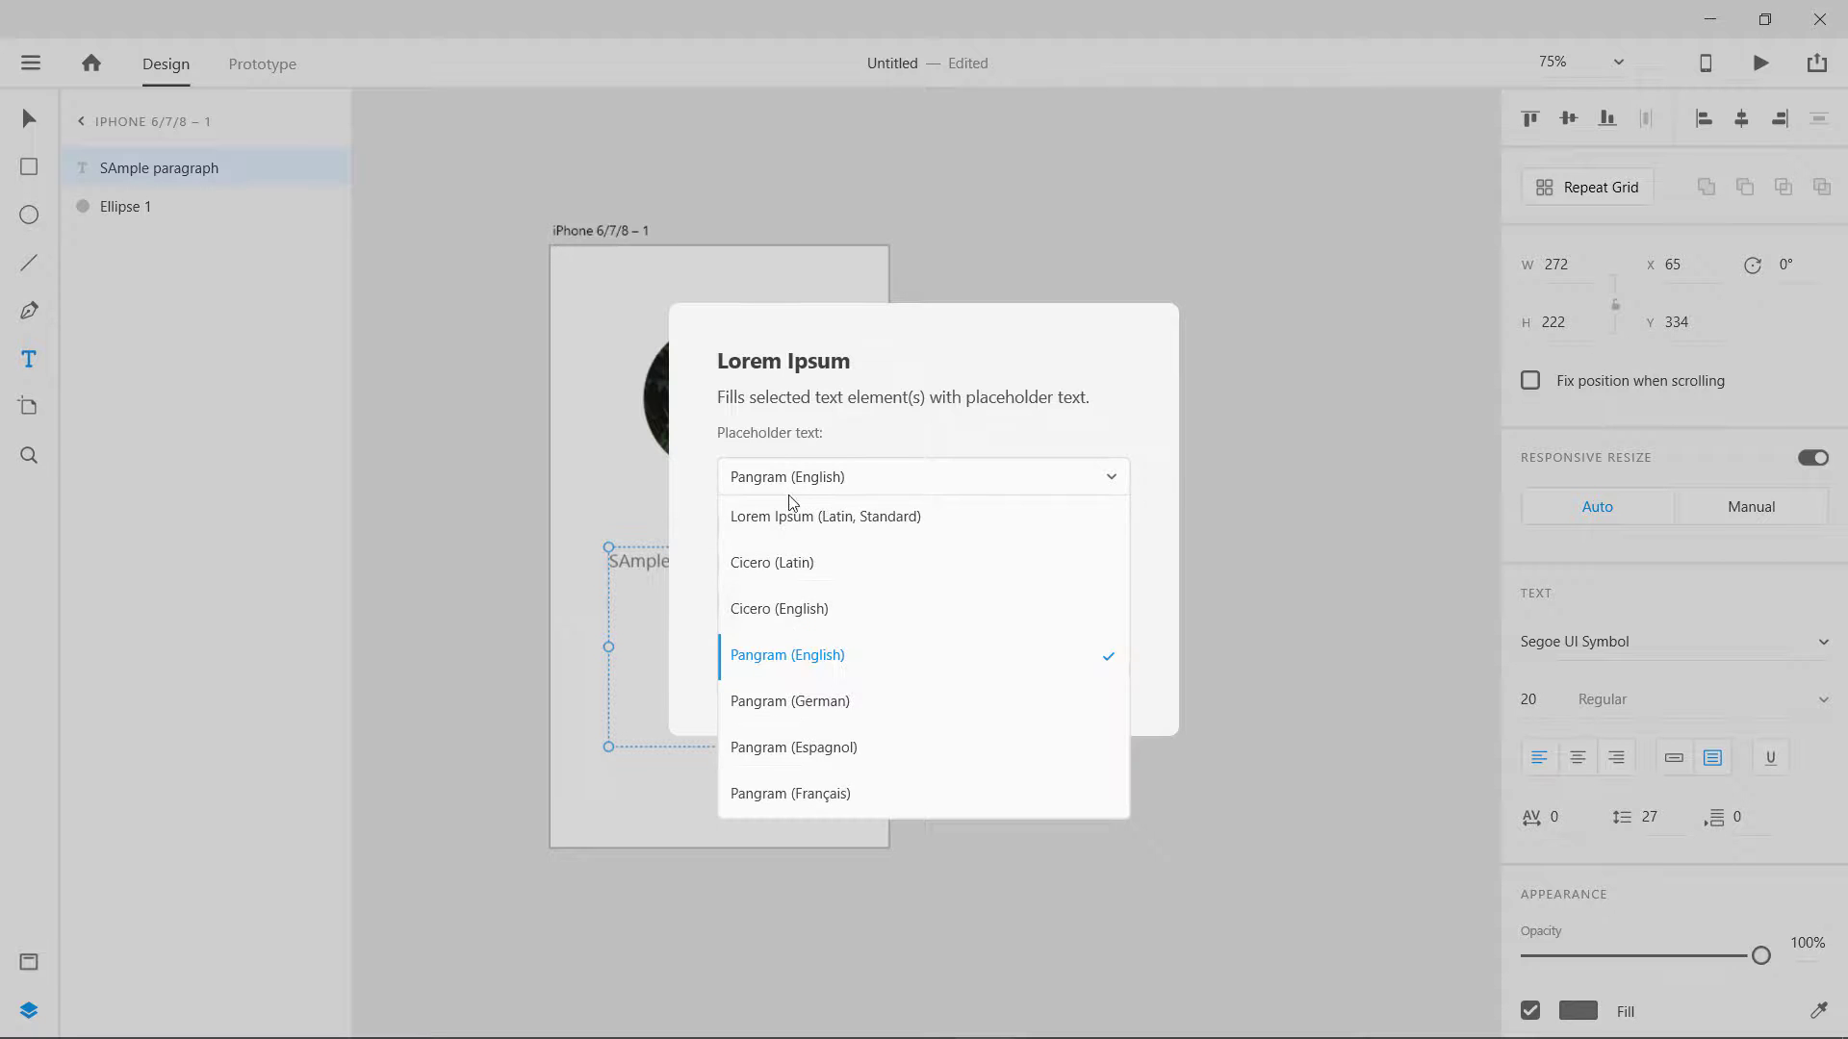
left_click(775, 520)
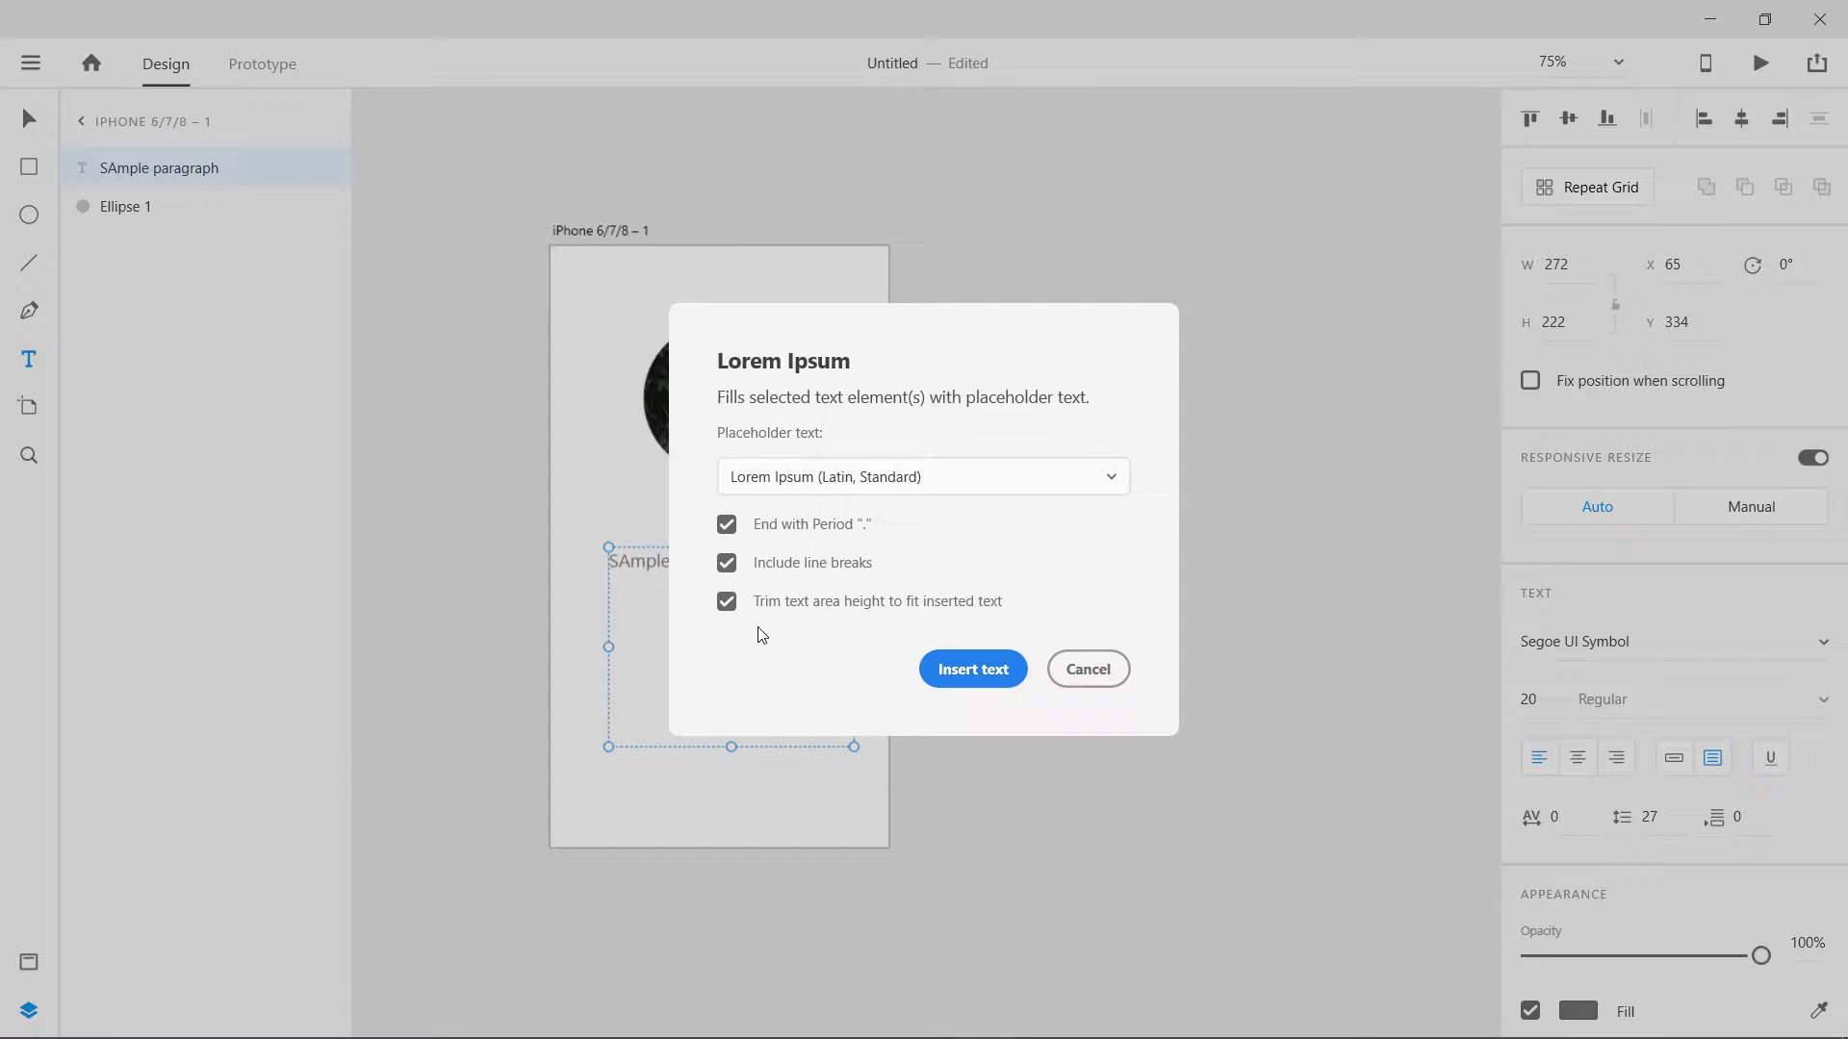
left_click(727, 566)
left_click(972, 674)
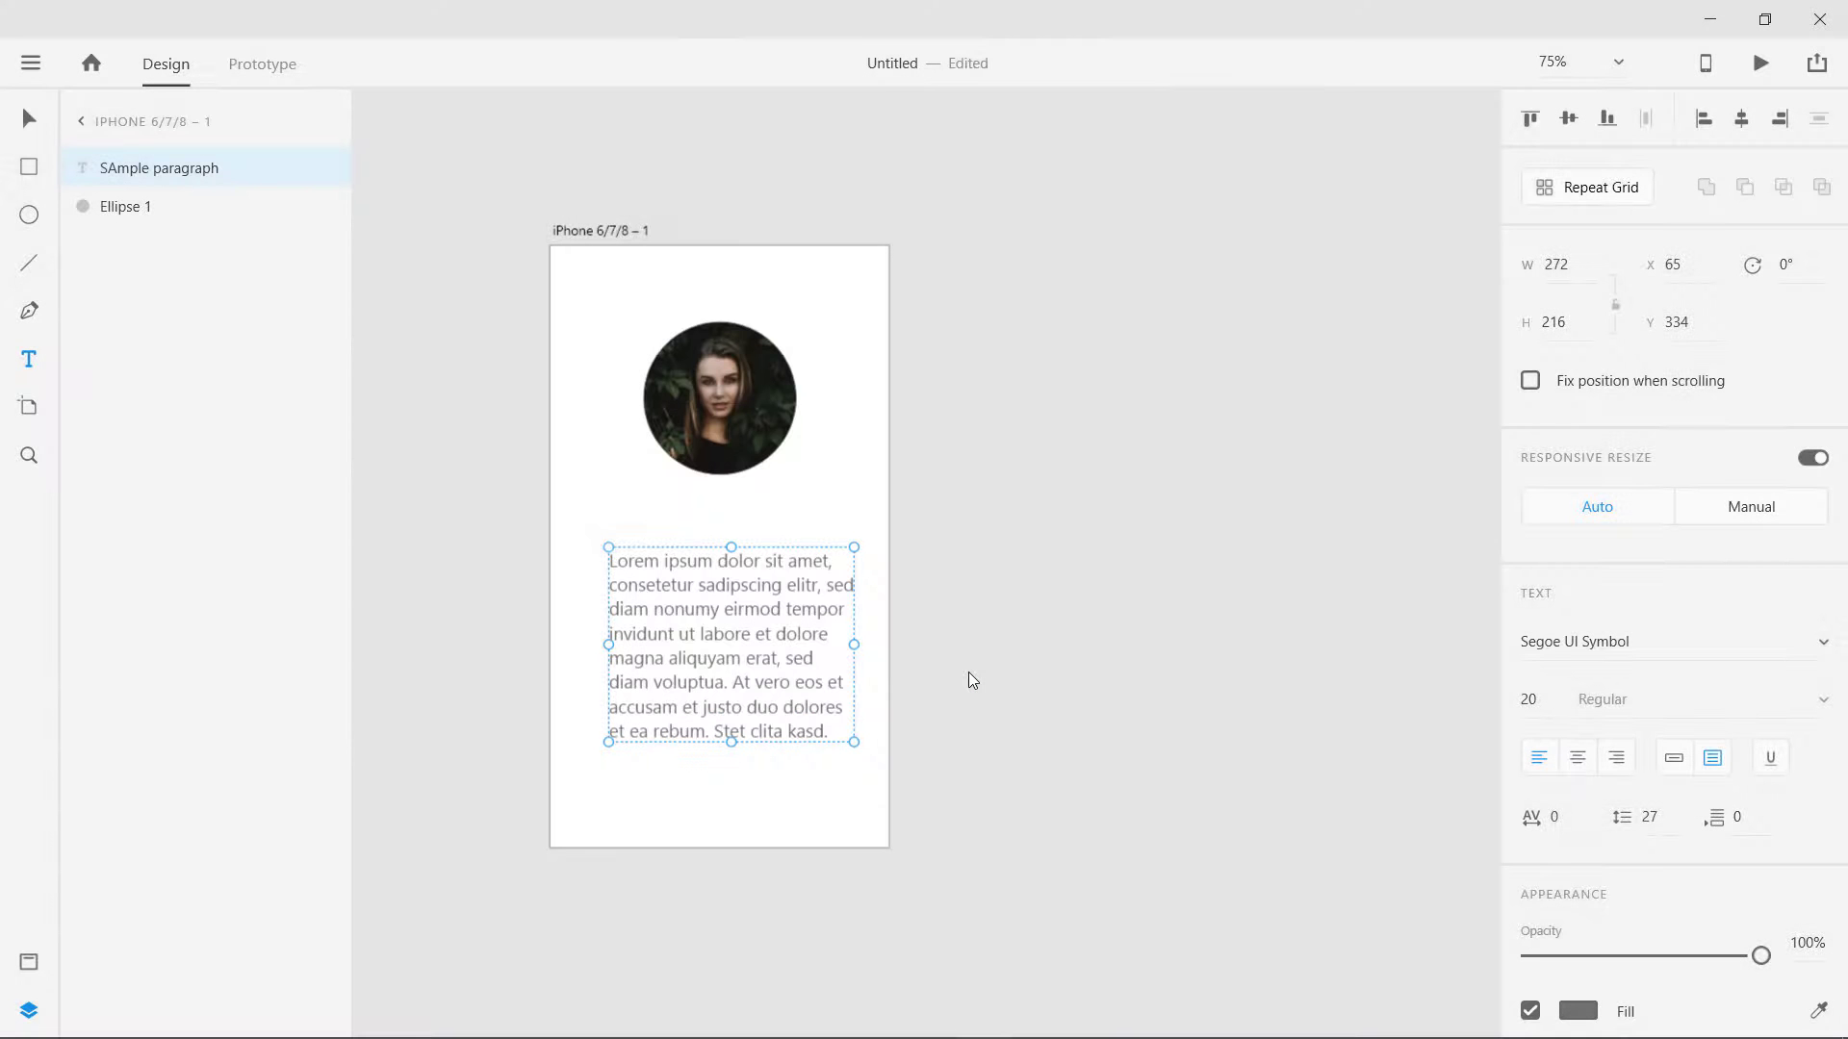
Step: Move the paragraph lower and add a new text box reading 'sample' above it
key("Escape")
left_click_drag(746, 662, 742, 732)
left_click(29, 170)
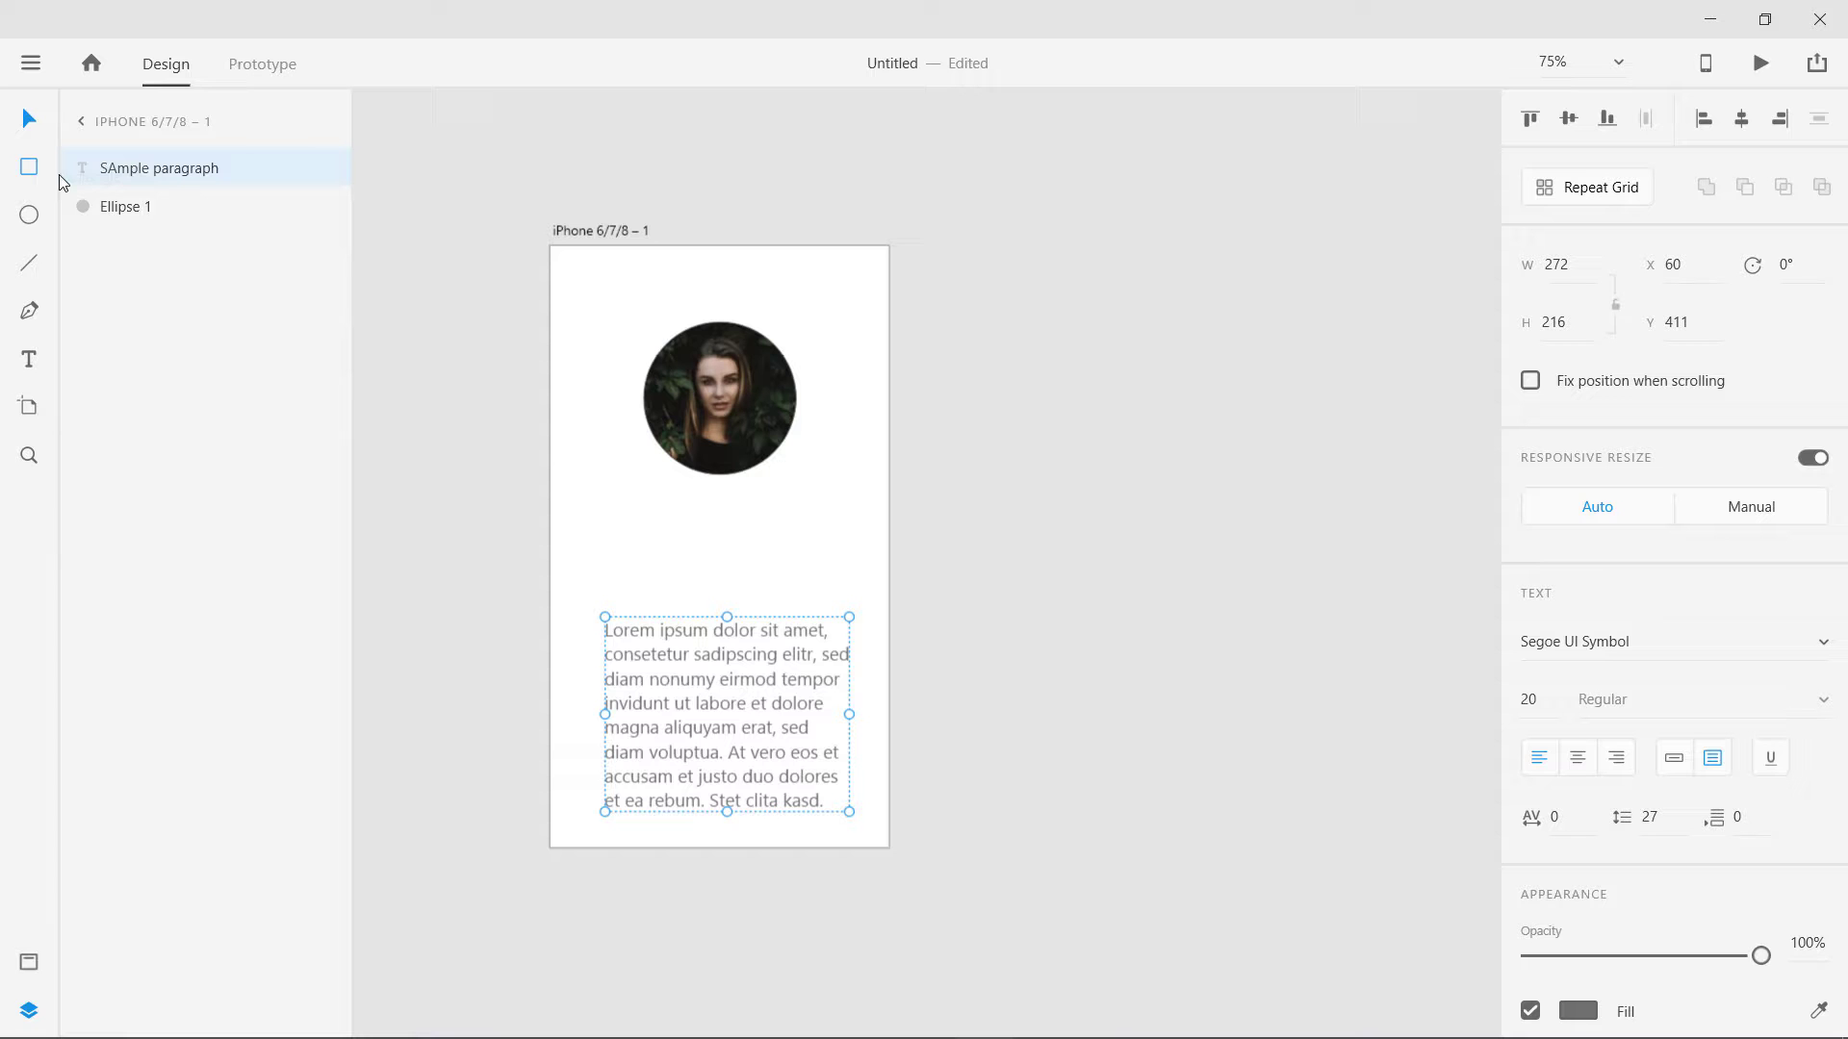
left_click(34, 362)
left_click(604, 510)
left_click_drag(682, 539, 846, 607)
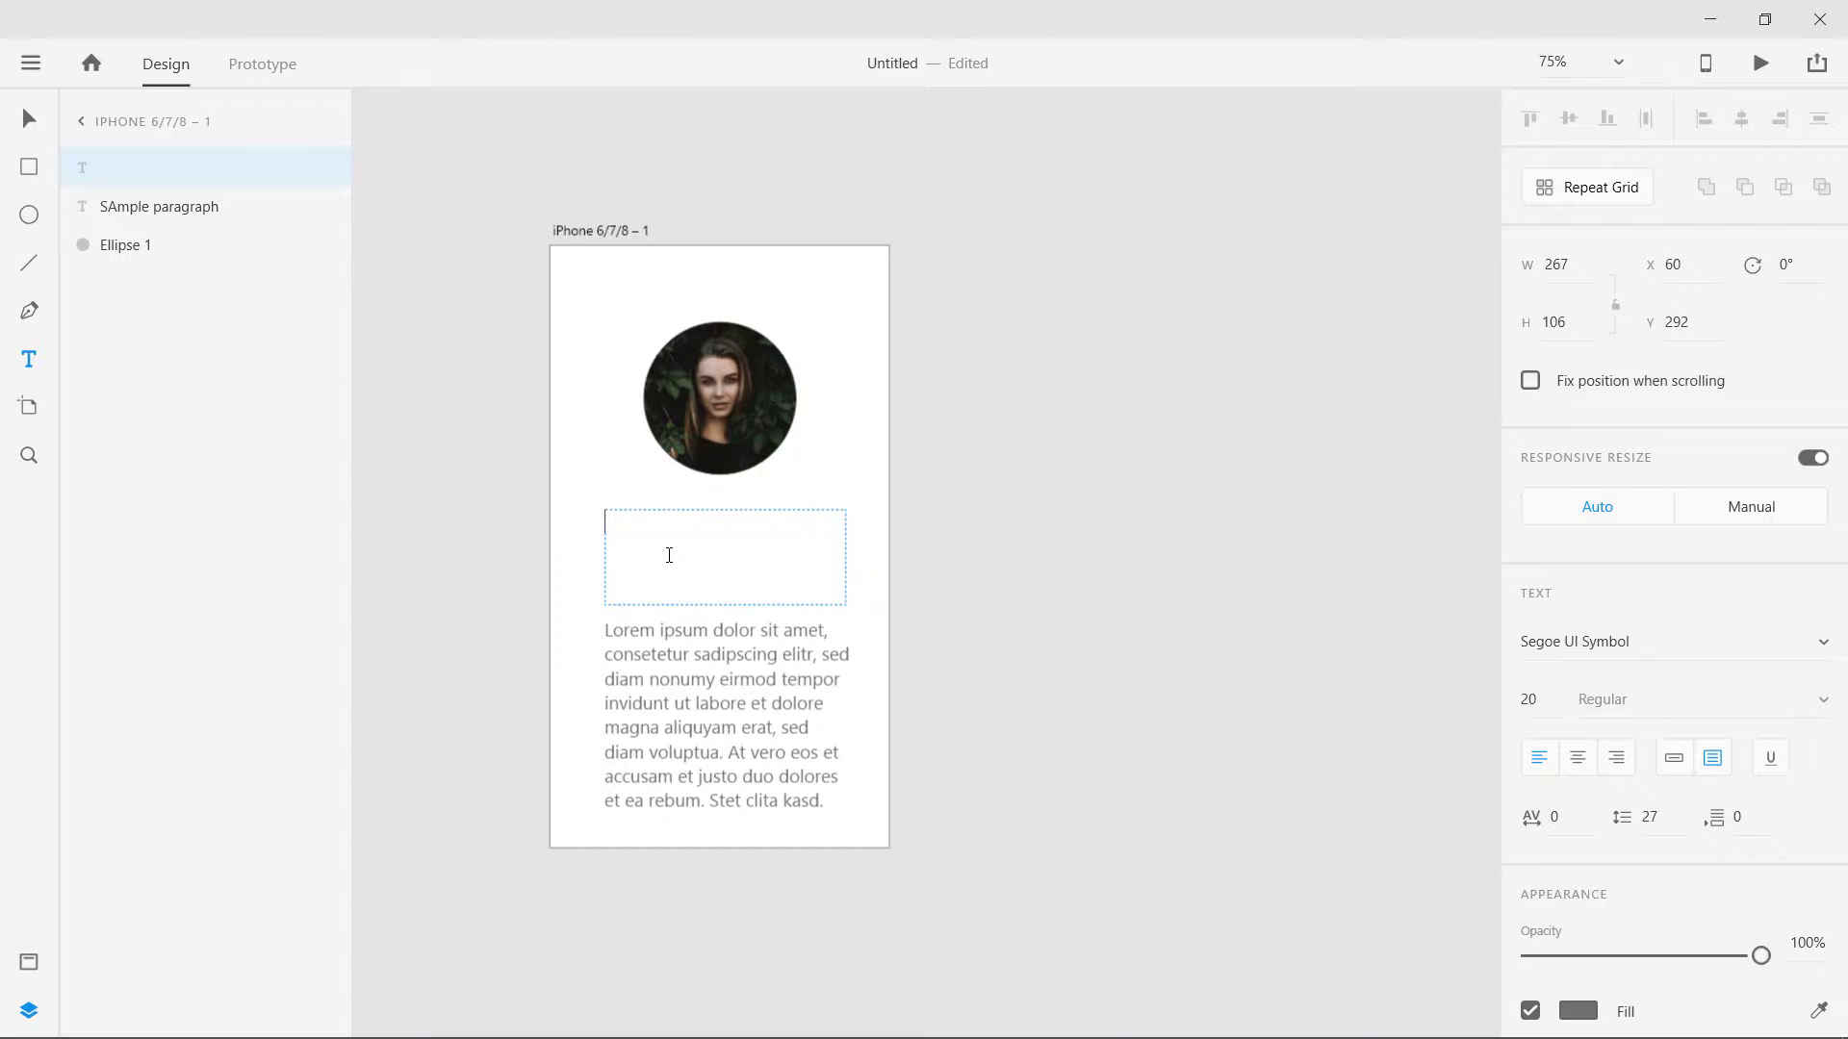
type("sample")
key("Escape")
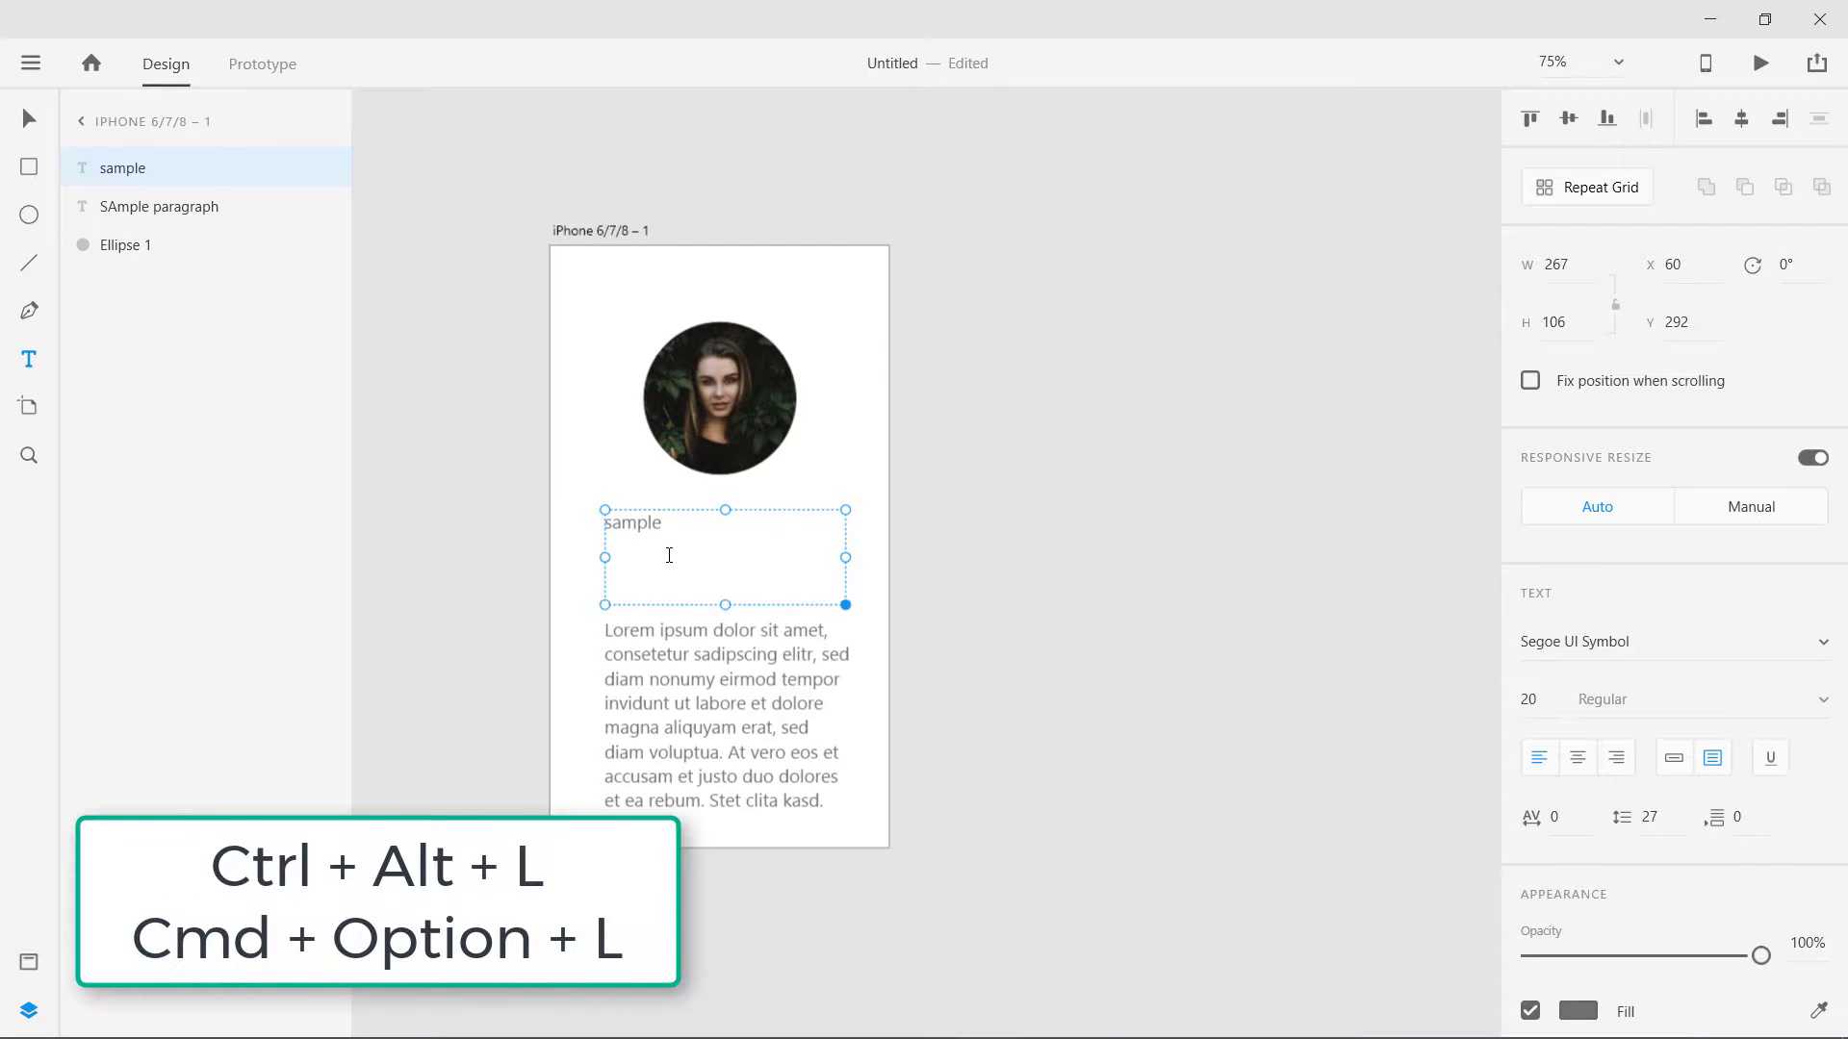
Step: Fill the 'sample' box with Lorem ipsum, then replace it with Cicero (Latin) text
key("ctrl+alt+l")
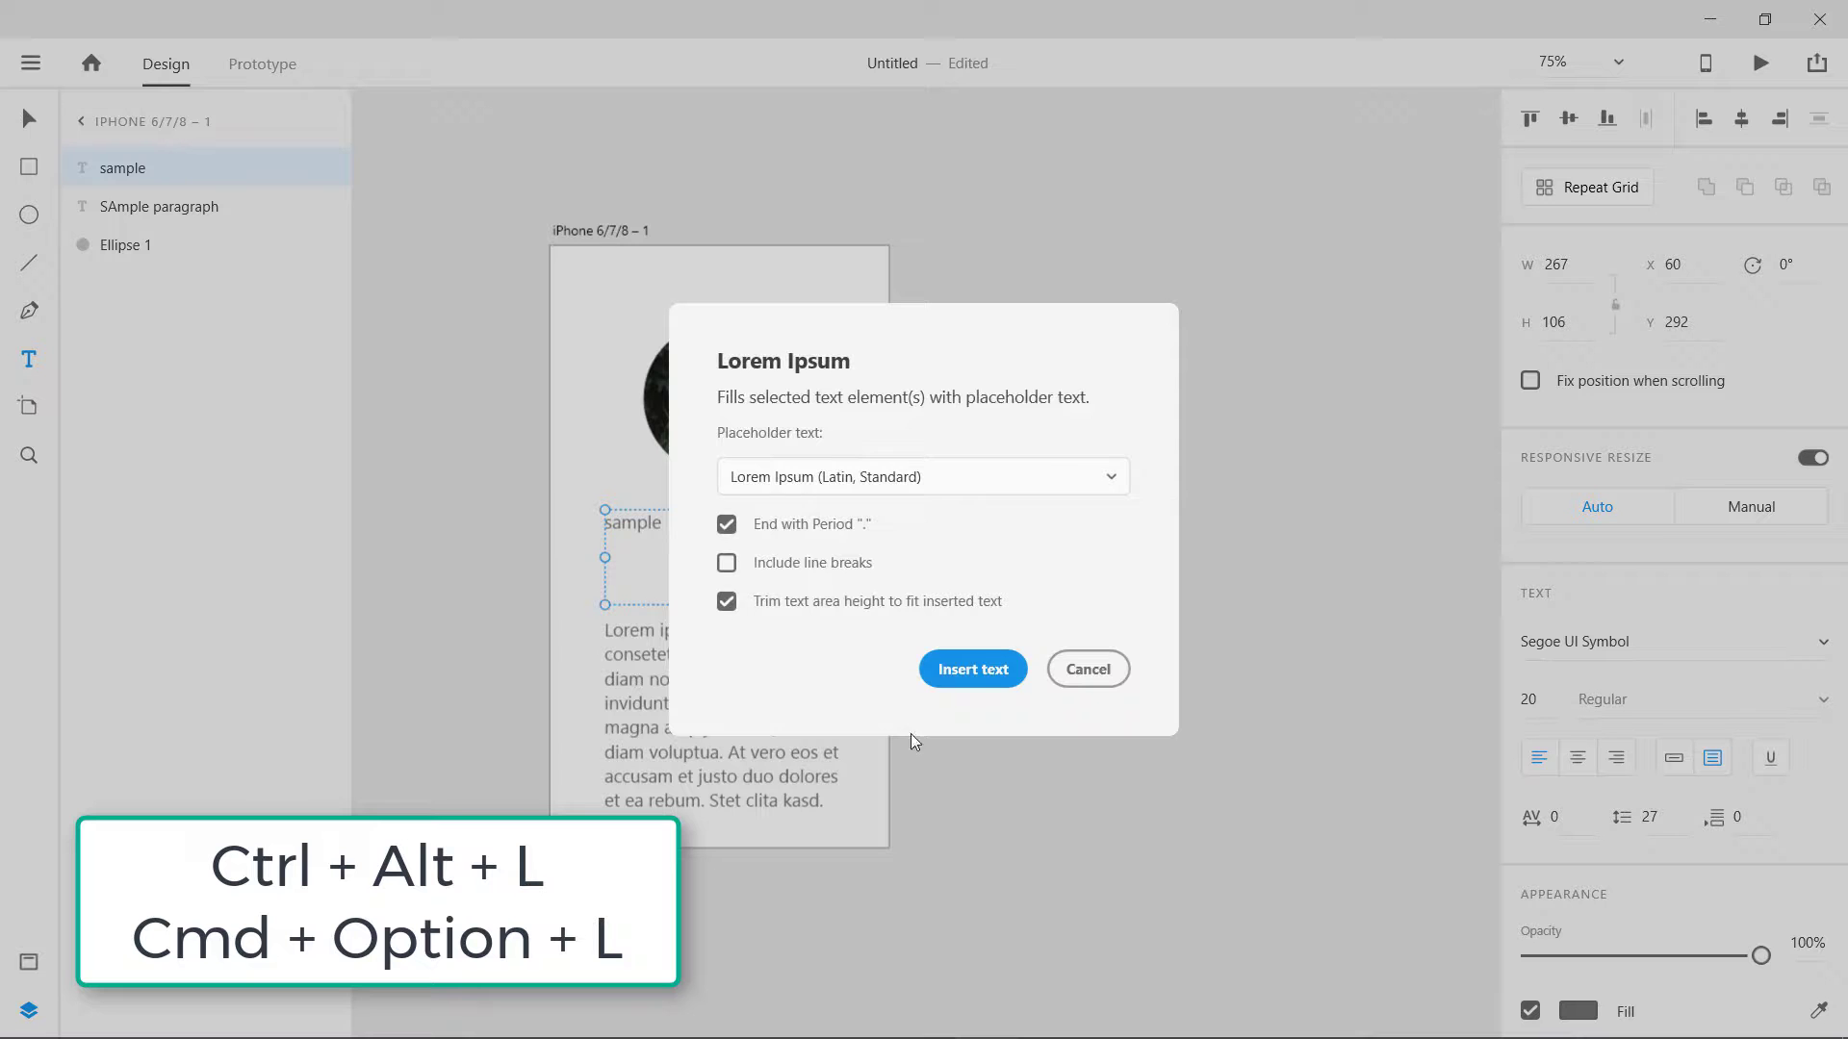
left_click(991, 668)
key("Escape")
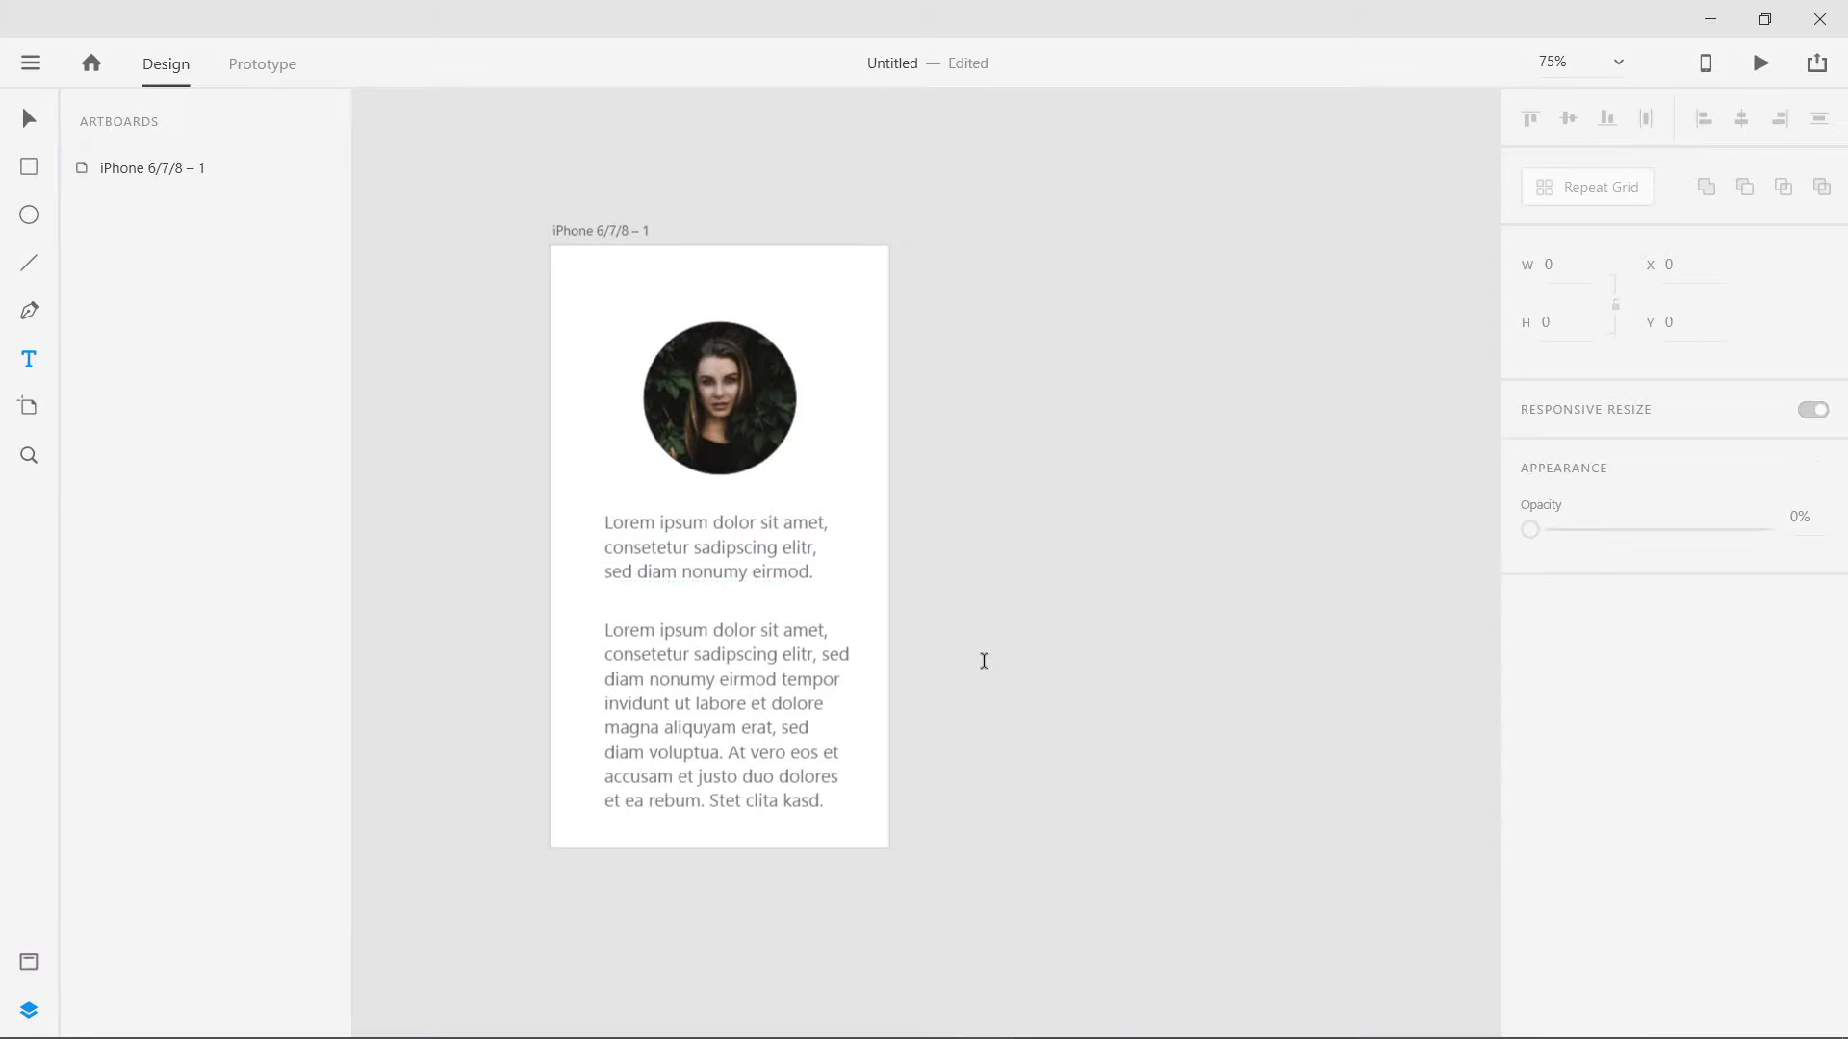
left_click(711, 539)
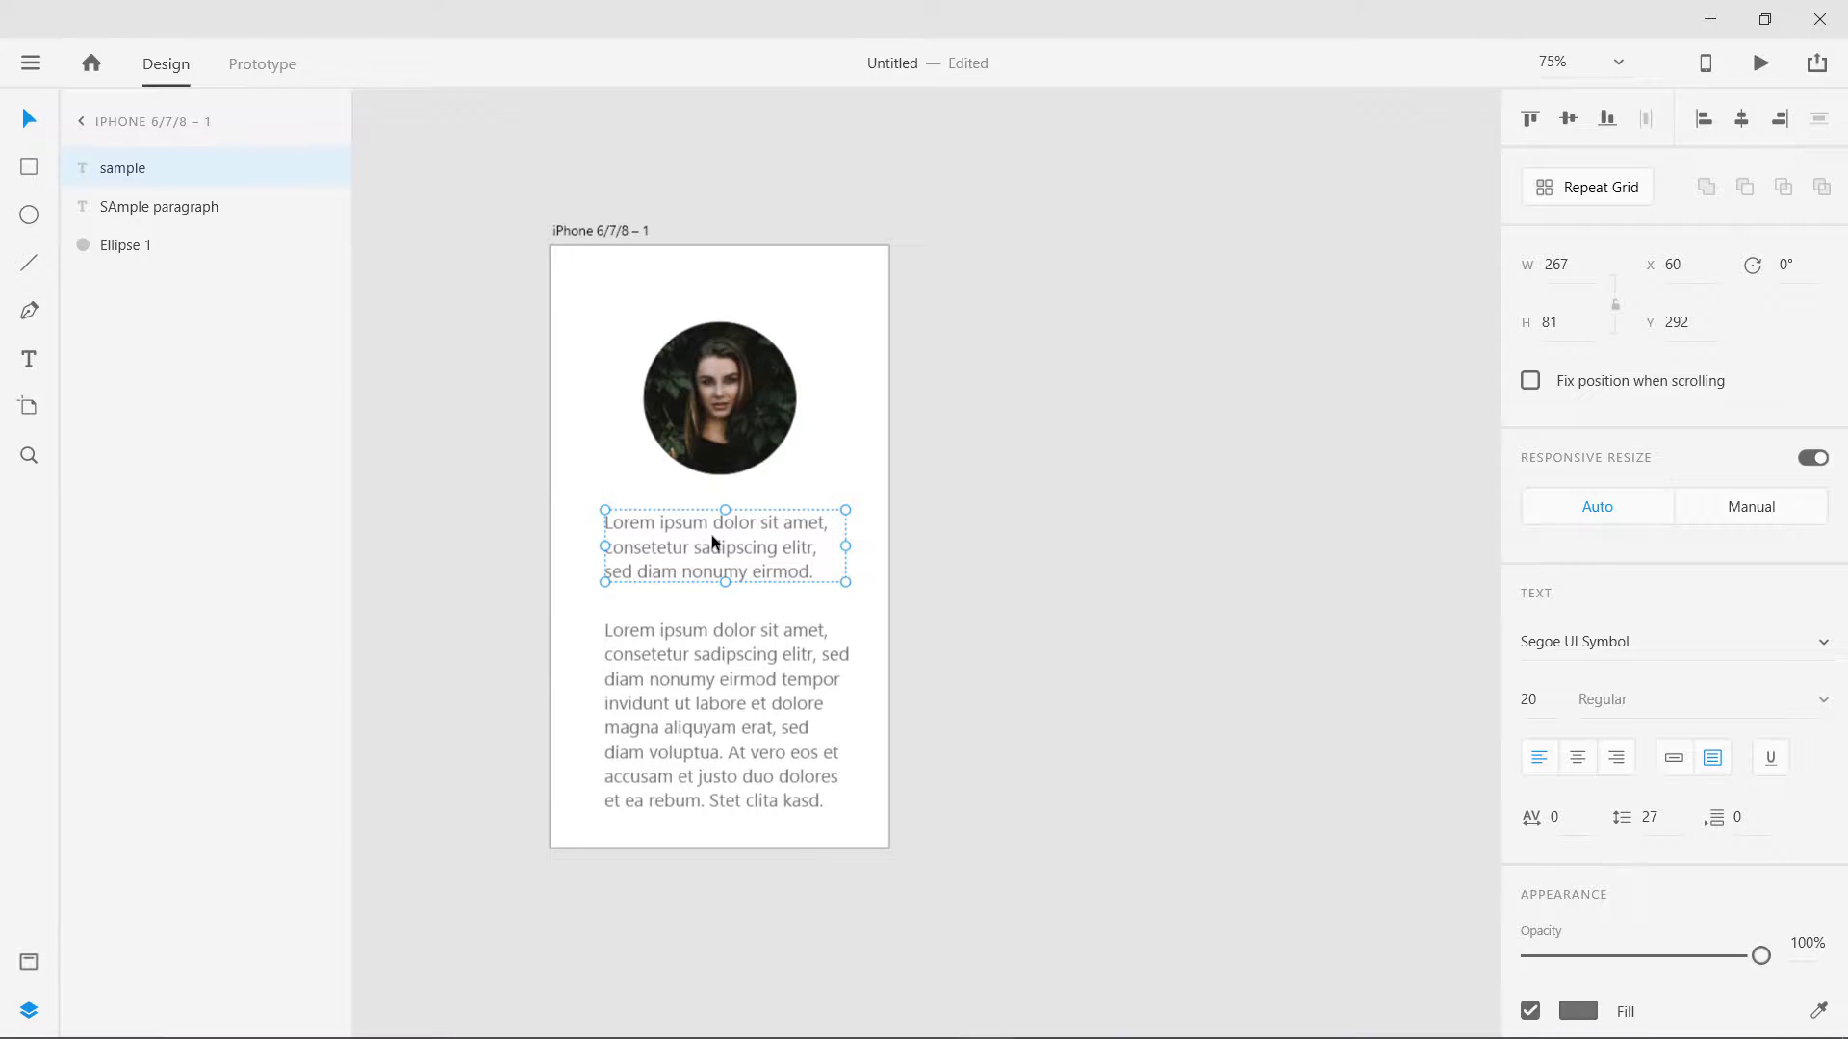
key("ctrl+shift+l")
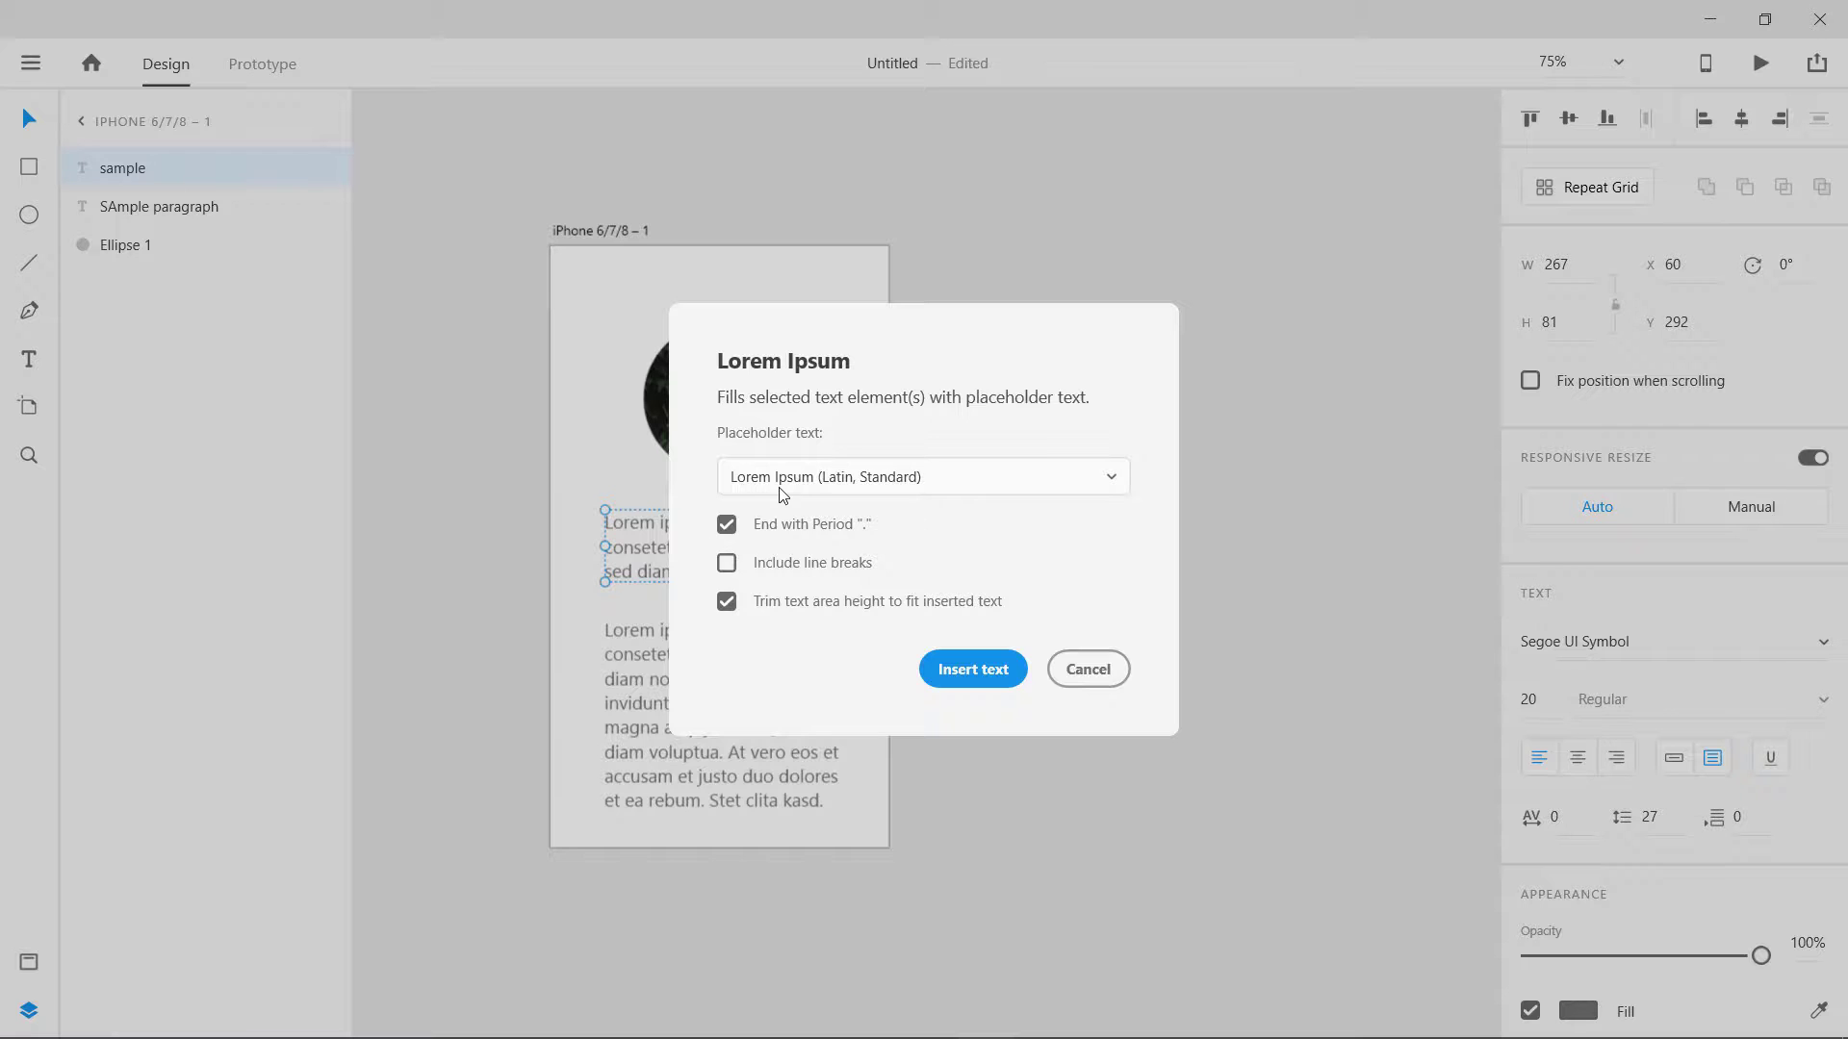
left_click(780, 486)
left_click(785, 575)
left_click(964, 662)
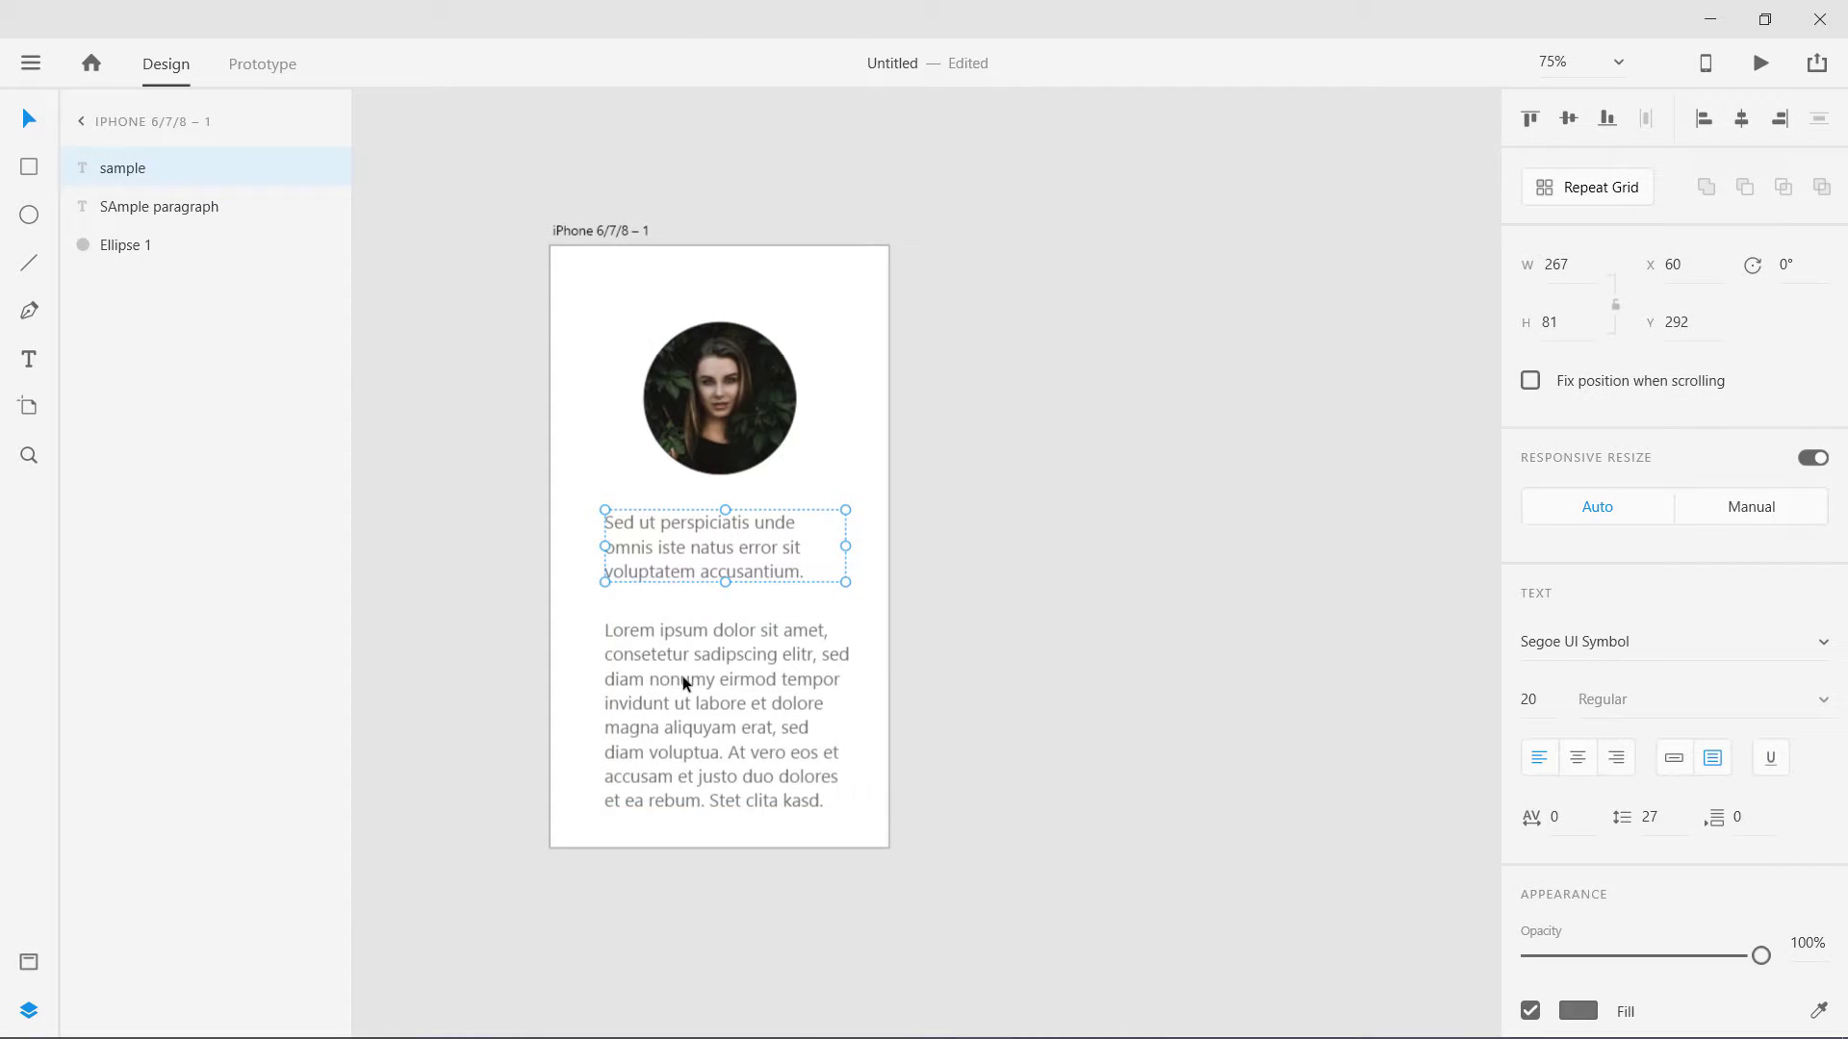
left_click(576, 650)
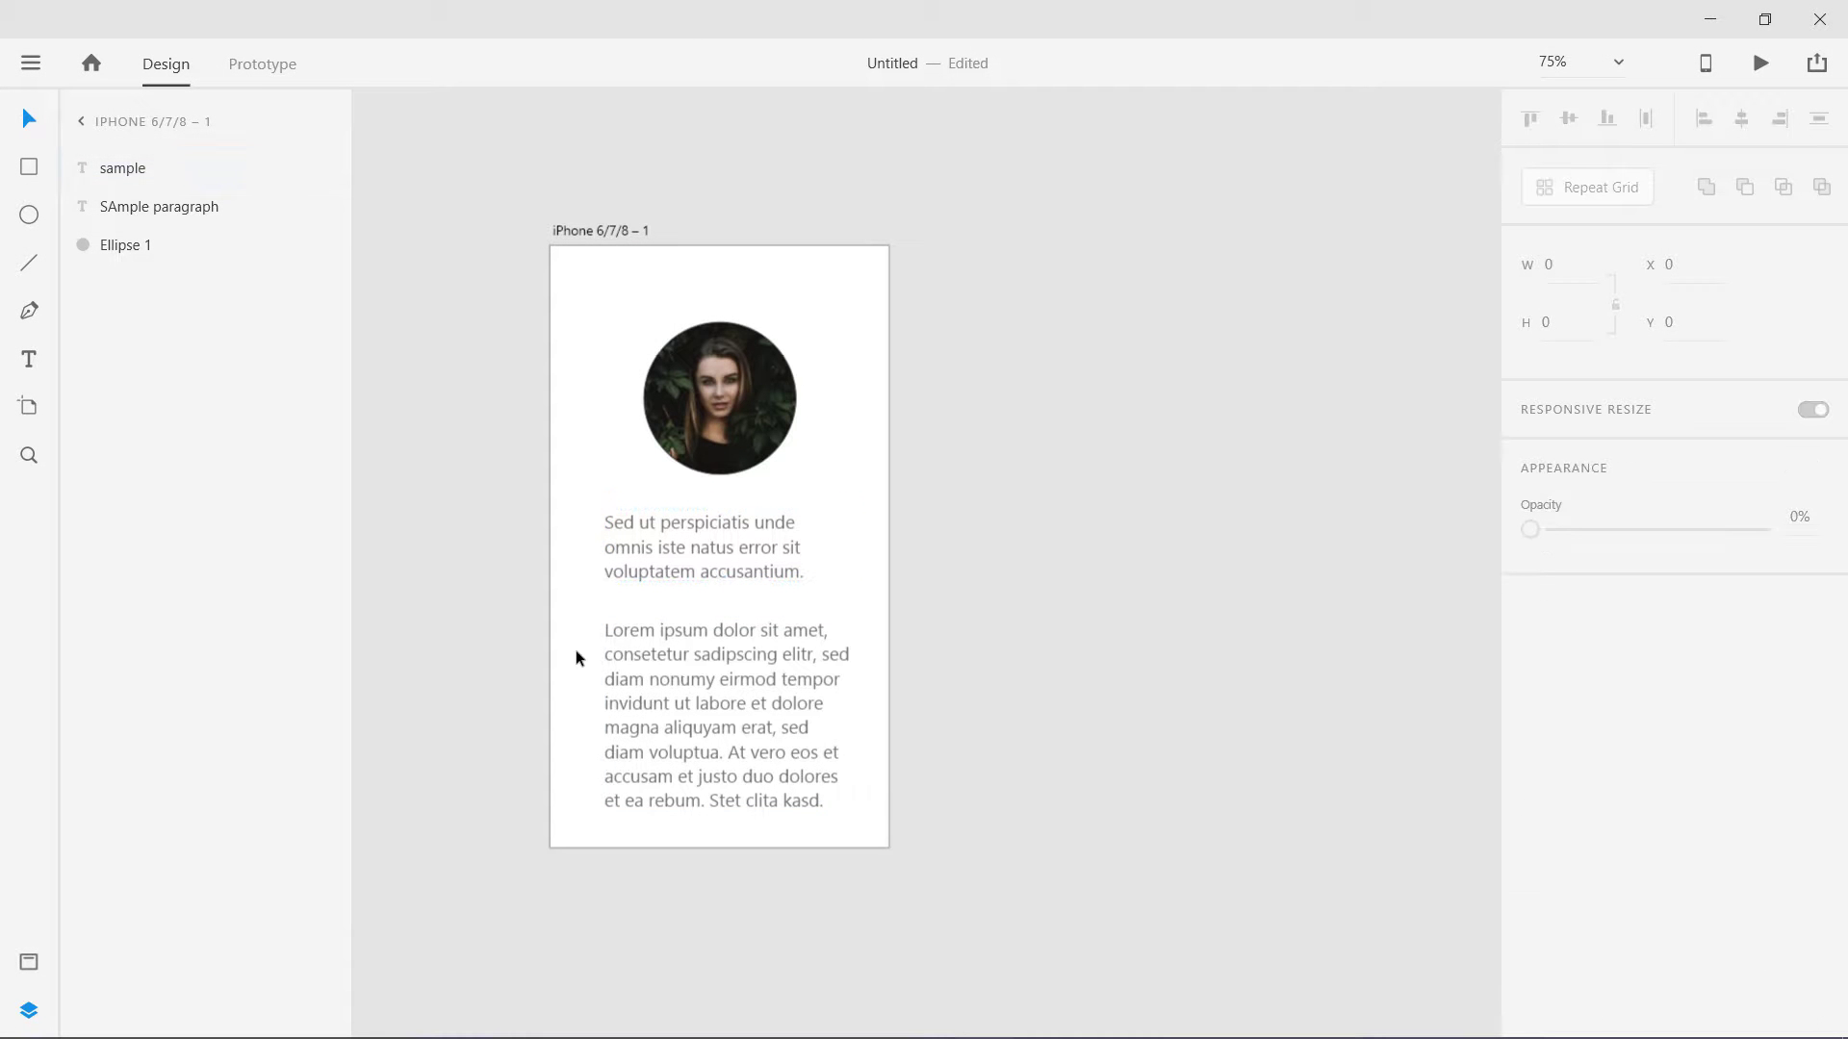
Step: Delete the short 'Sed ut perspiciatis' text block and then the Lorem ipsum paragraph
left_click(612, 542)
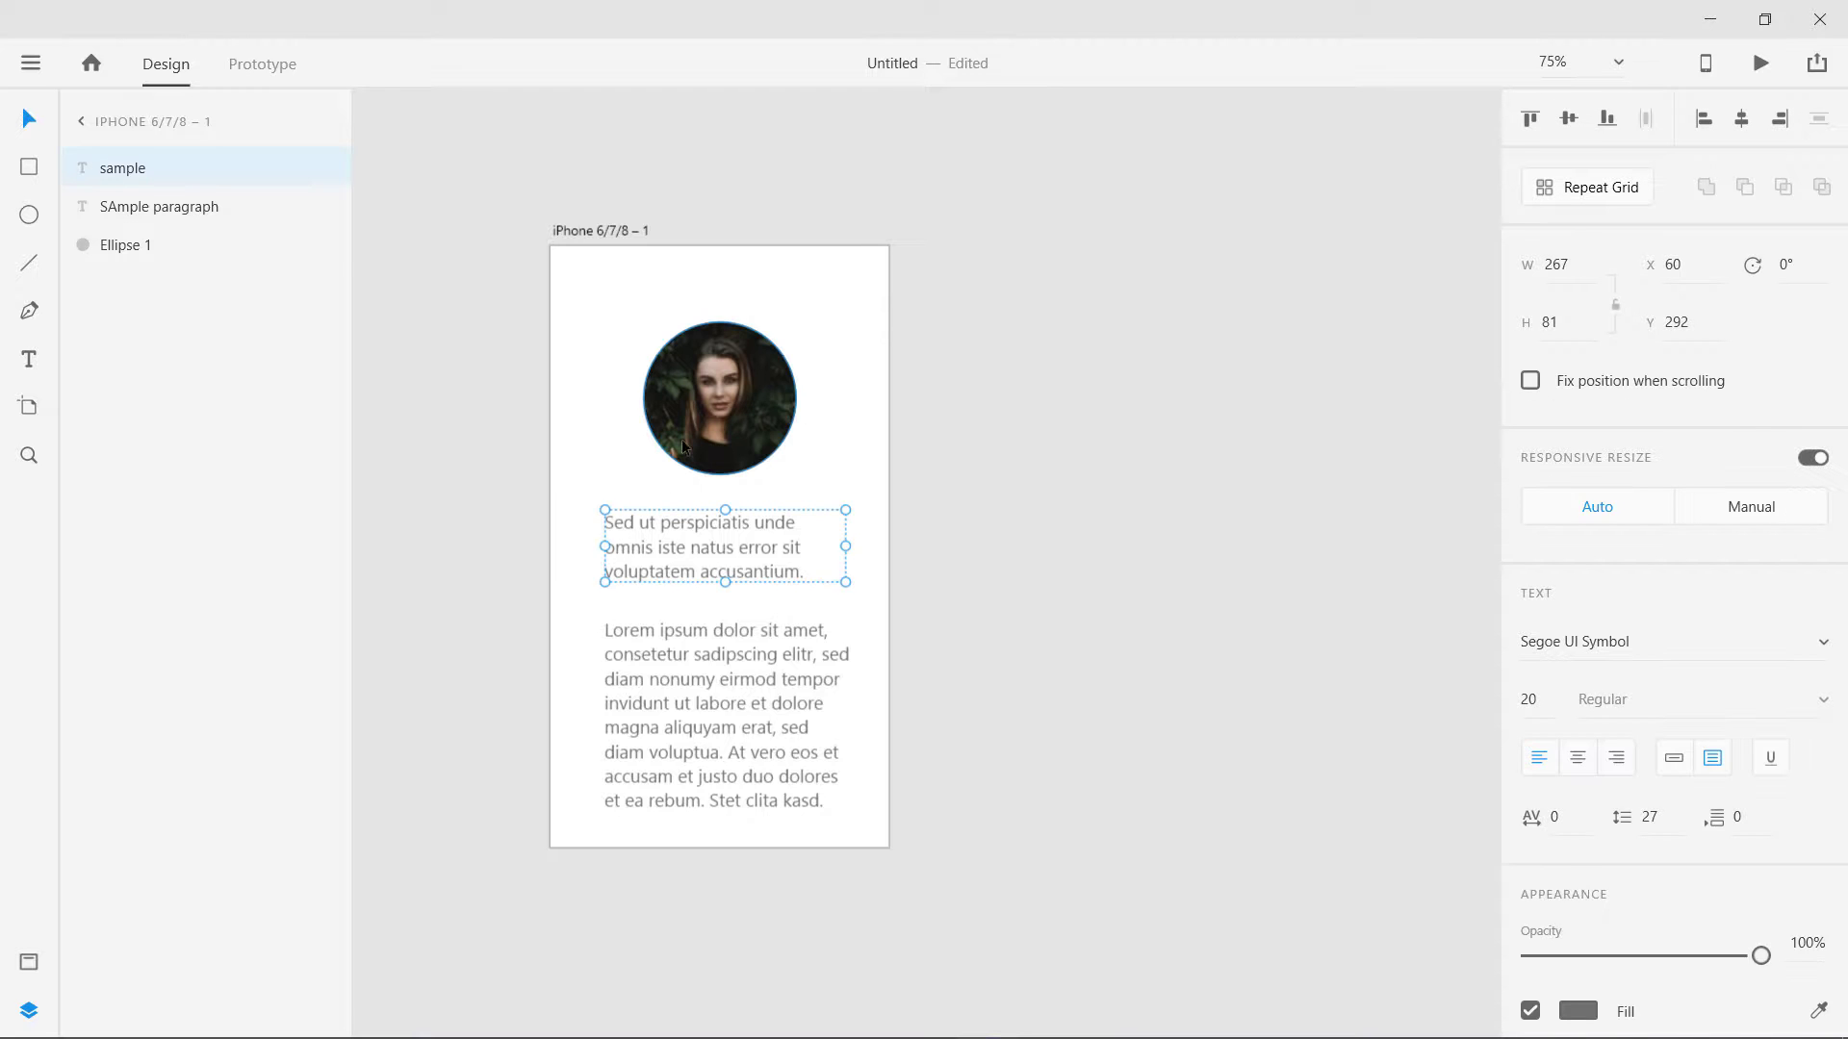
left_click(681, 439)
left_click(683, 495)
left_click(683, 518)
left_click(567, 340)
left_click(622, 523)
key("Delete")
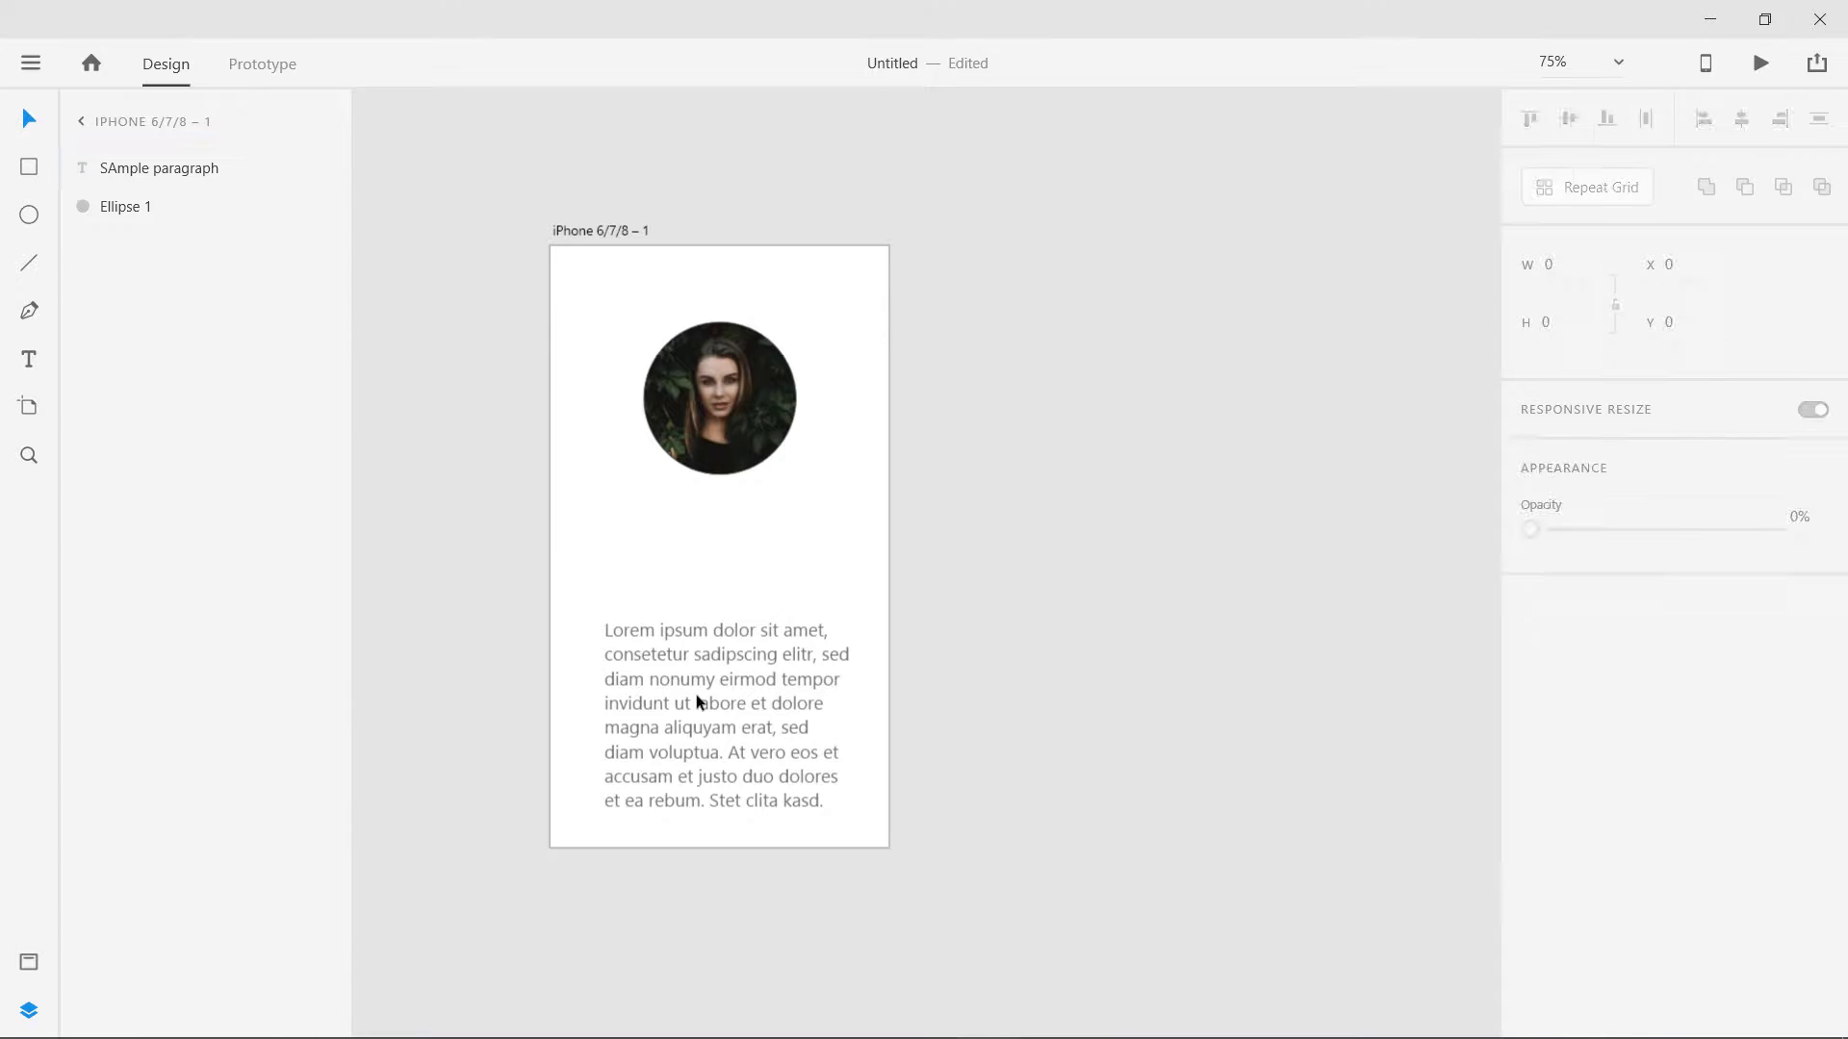
left_click(696, 700)
key("Delete")
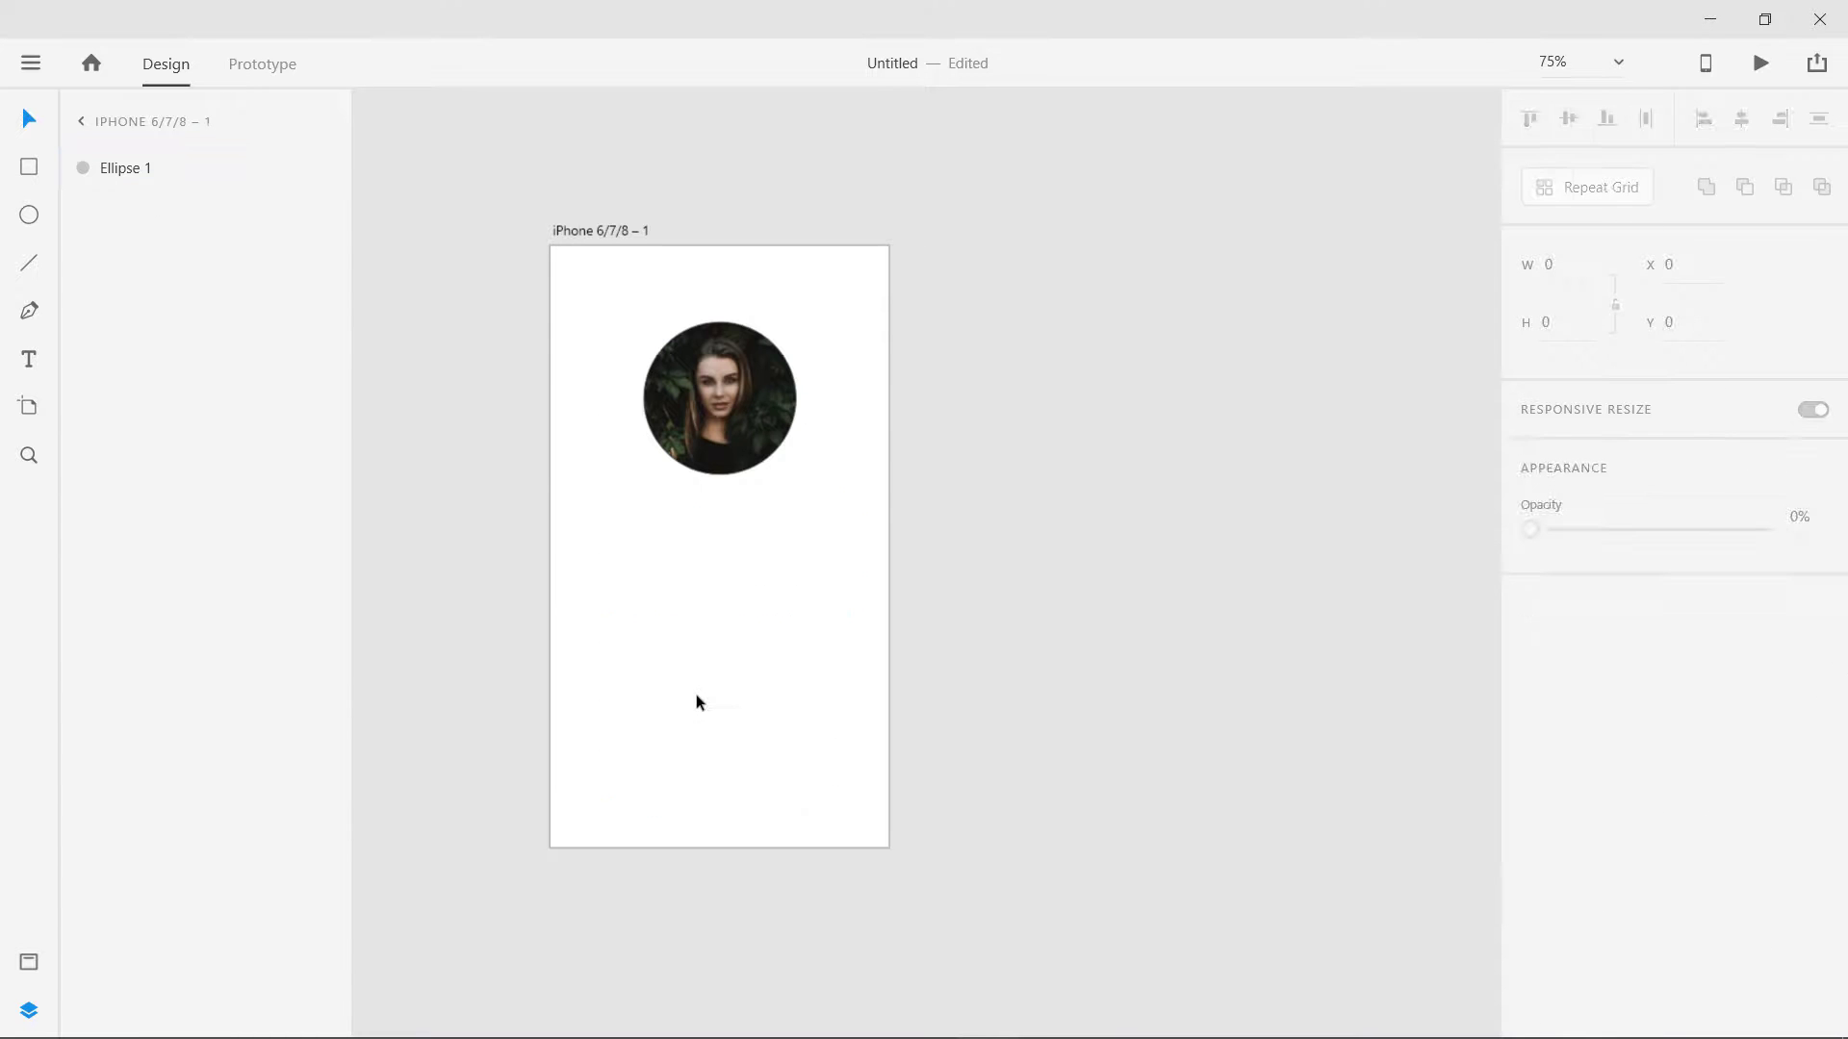
Step: Draw a closed four-cornered pen path below the avatar
left_click(29, 310)
left_click(652, 616)
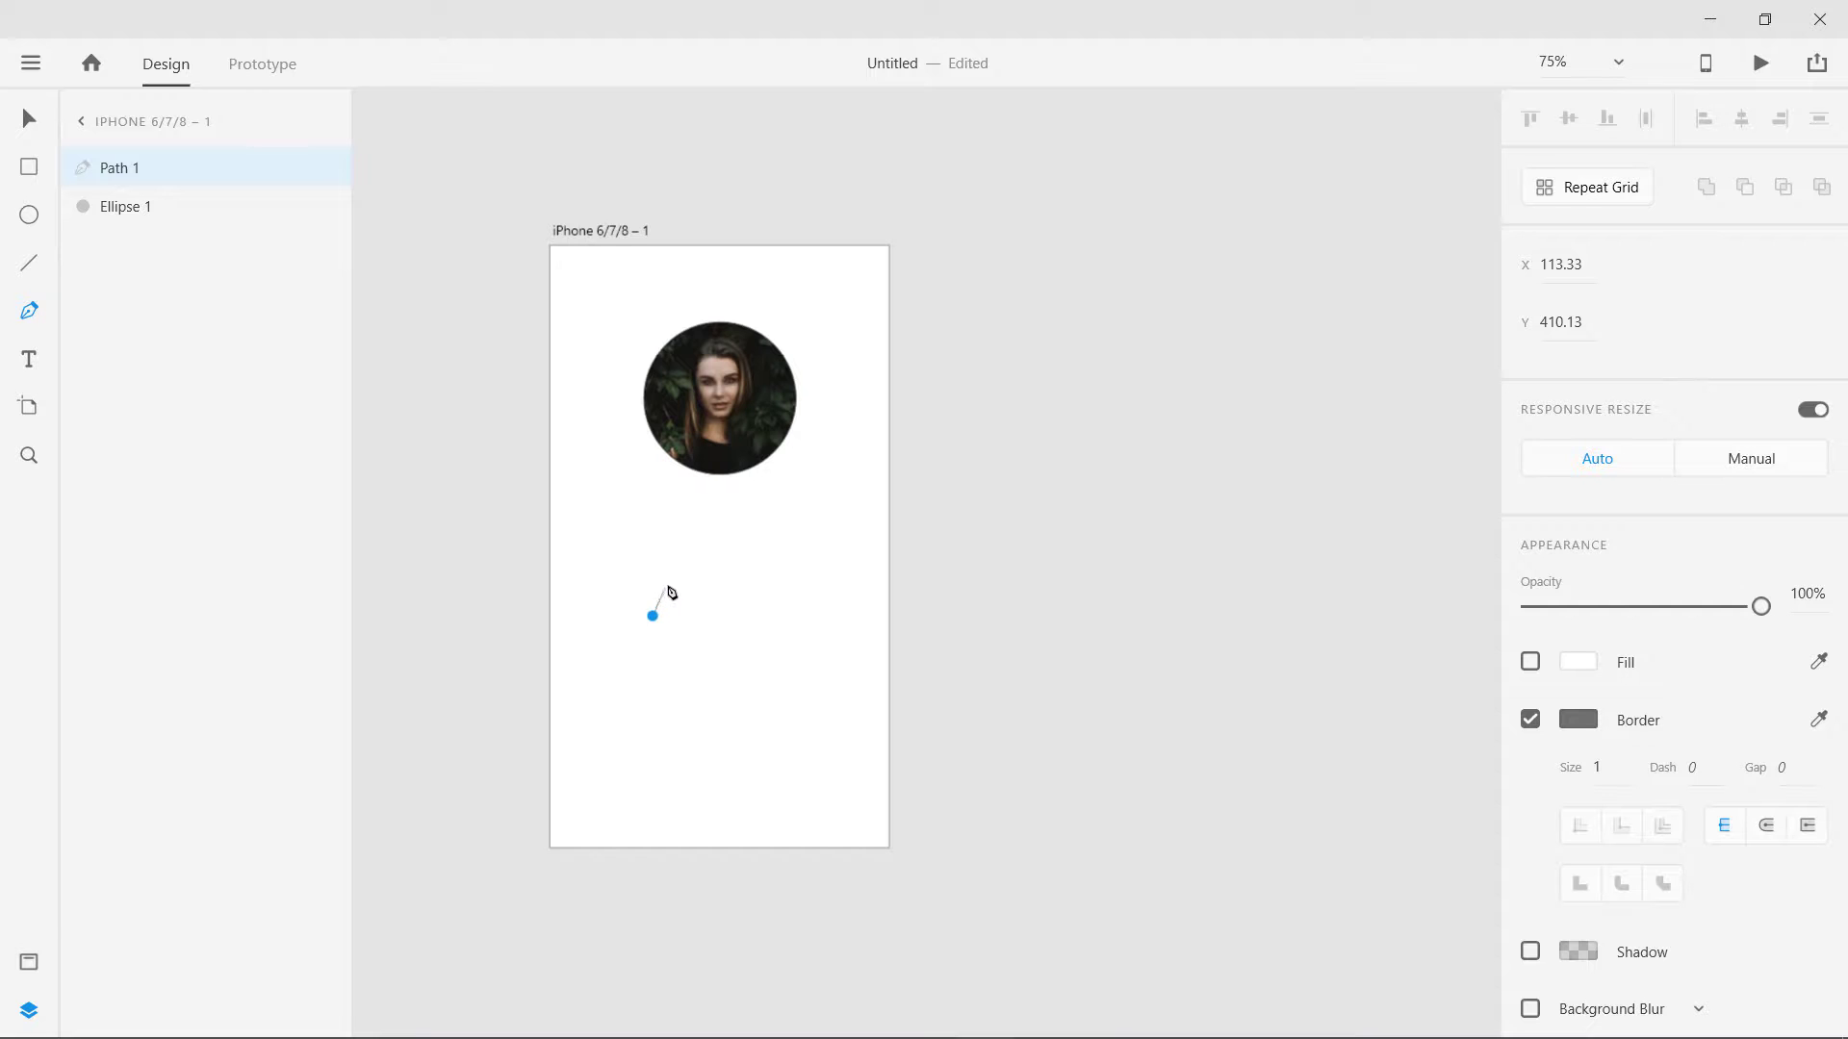
left_click(668, 587)
left_click_drag(669, 589, 671, 578)
left_click(704, 598)
left_click(677, 640)
left_click(652, 616)
key("Escape")
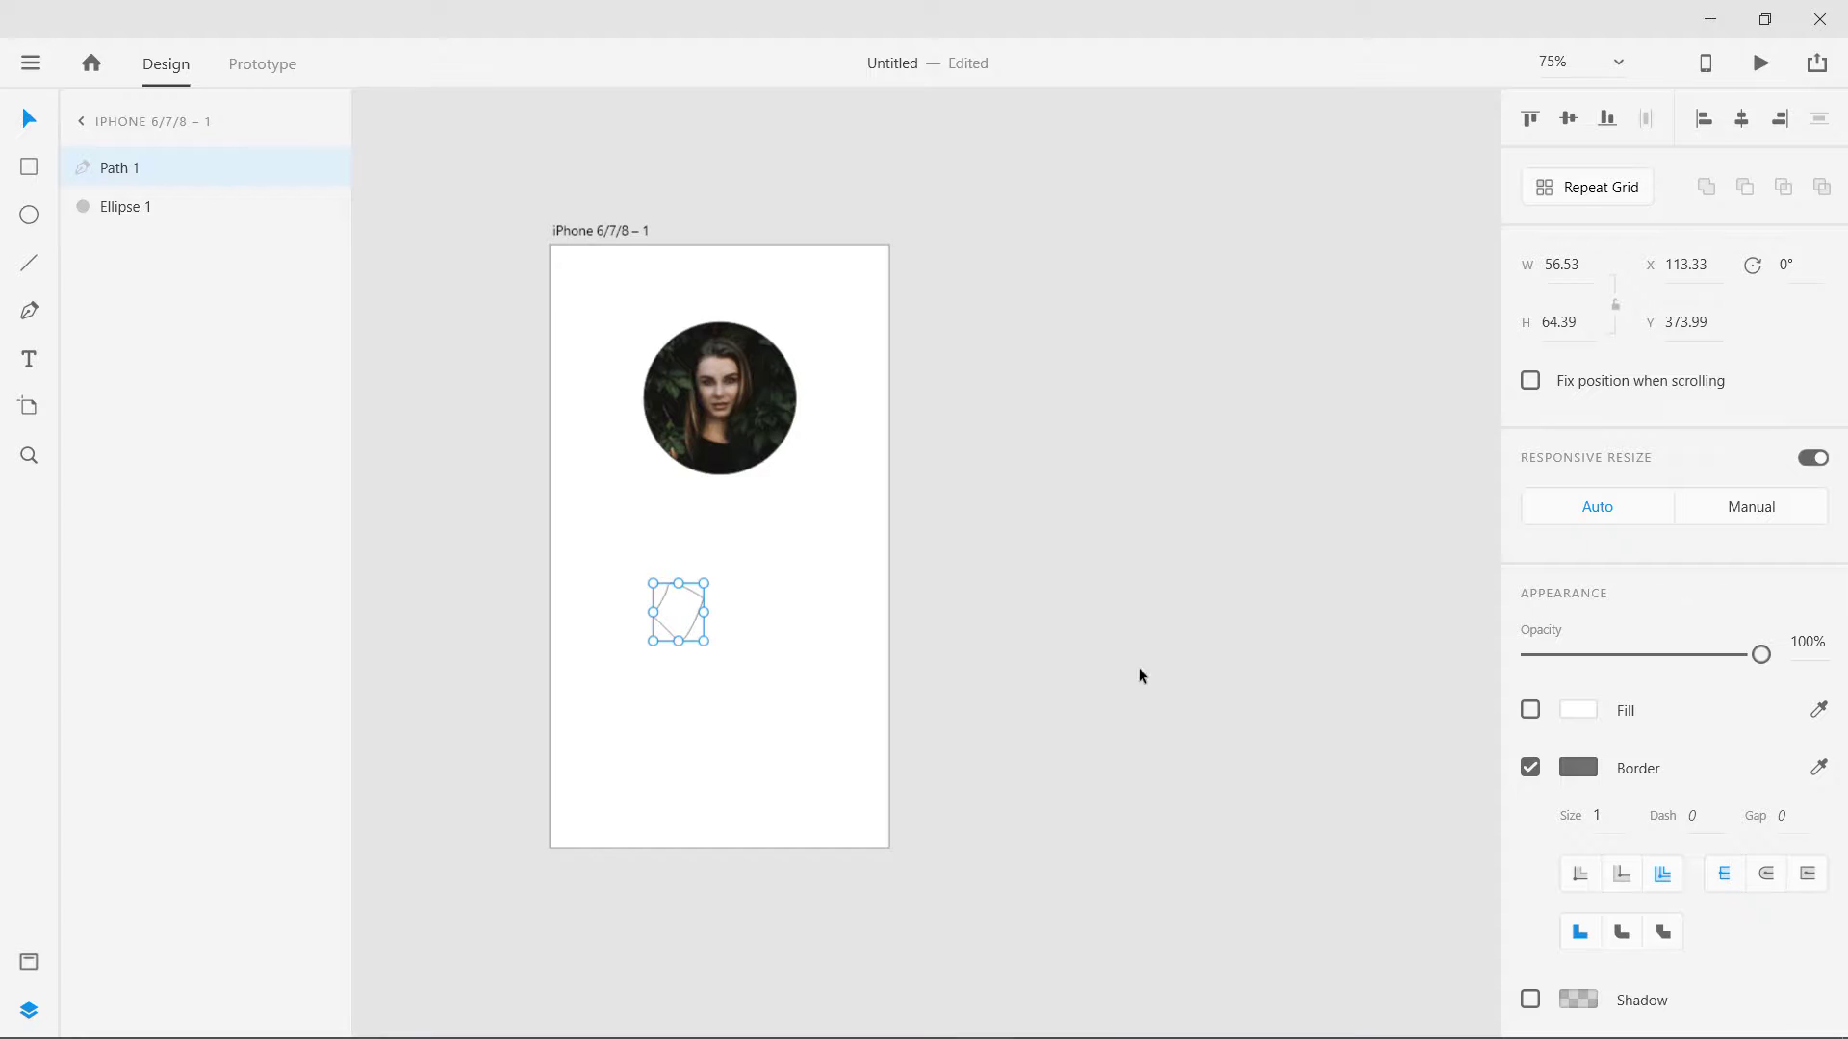
Step: Set the shape's border colour to blue #3E83EA
left_click(1578, 767)
left_click(1455, 698)
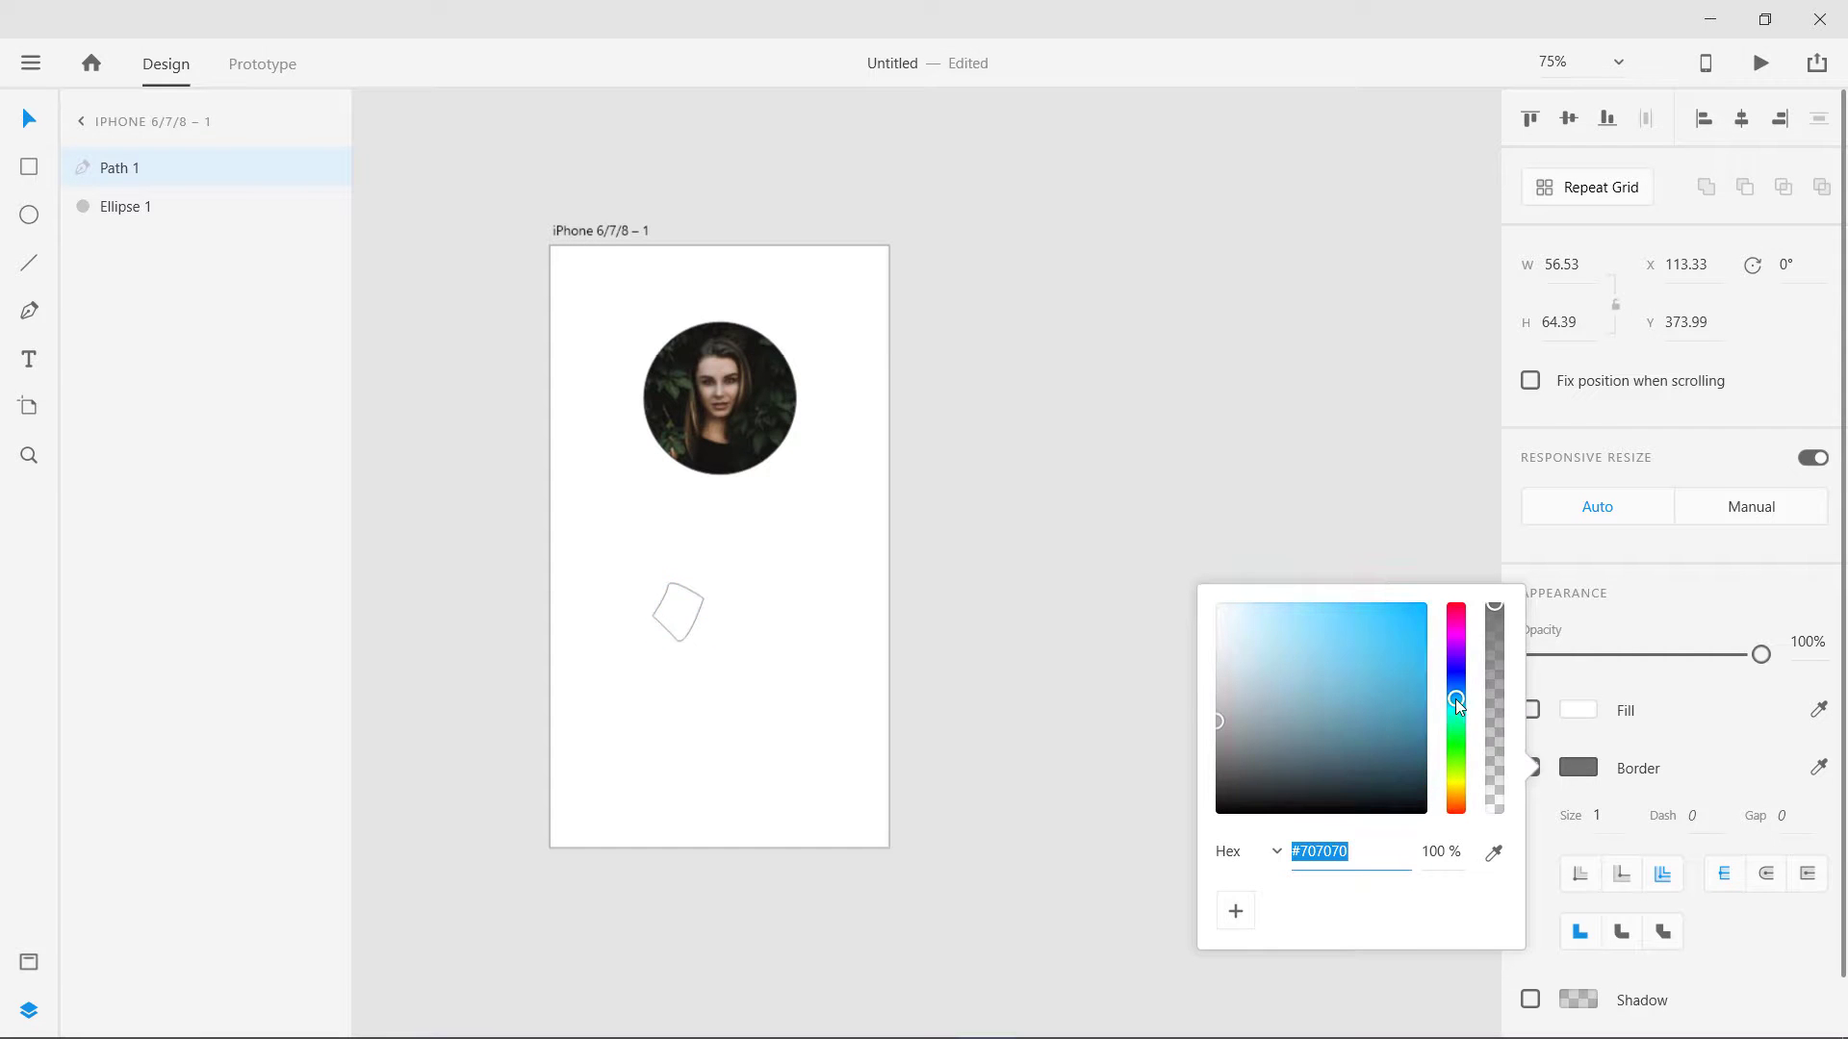
left_click_drag(1455, 699, 1372, 625)
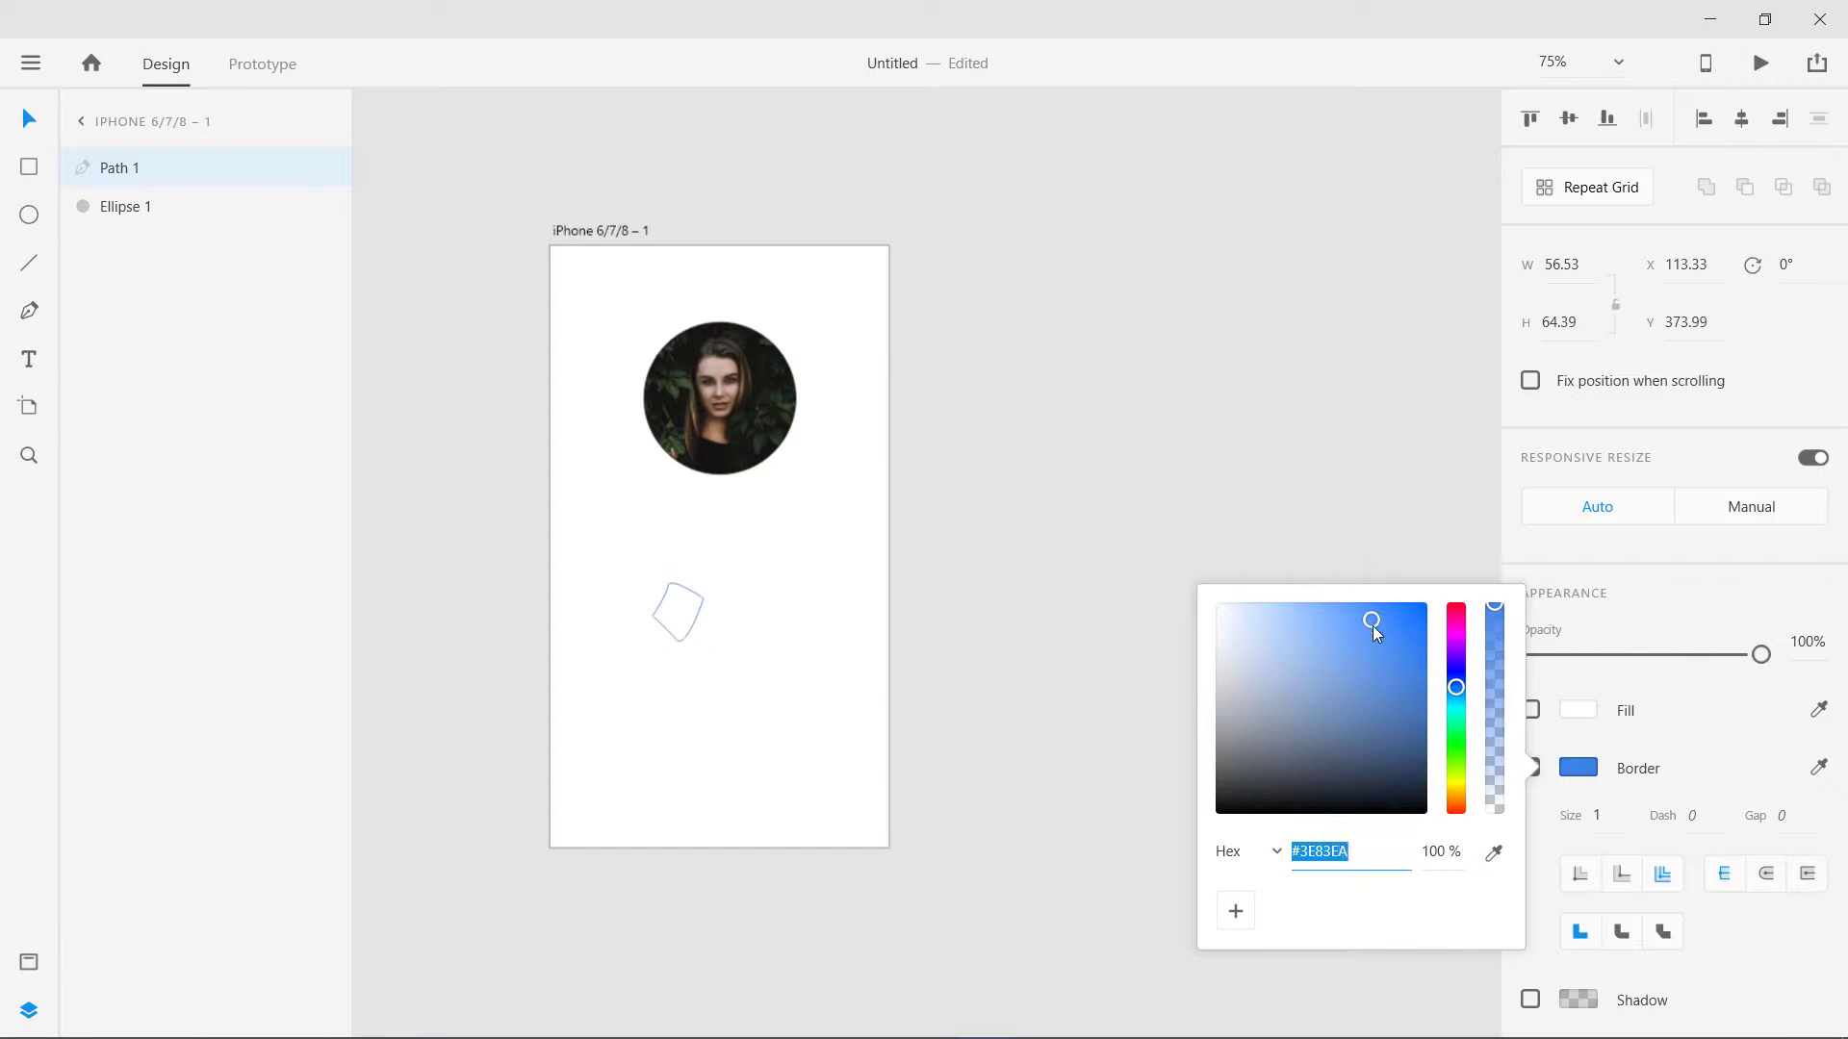
left_click(1693, 760)
Step: Turn off the shape's border and save fill colour purple #7C84EA as a swatch
left_click(1530, 767)
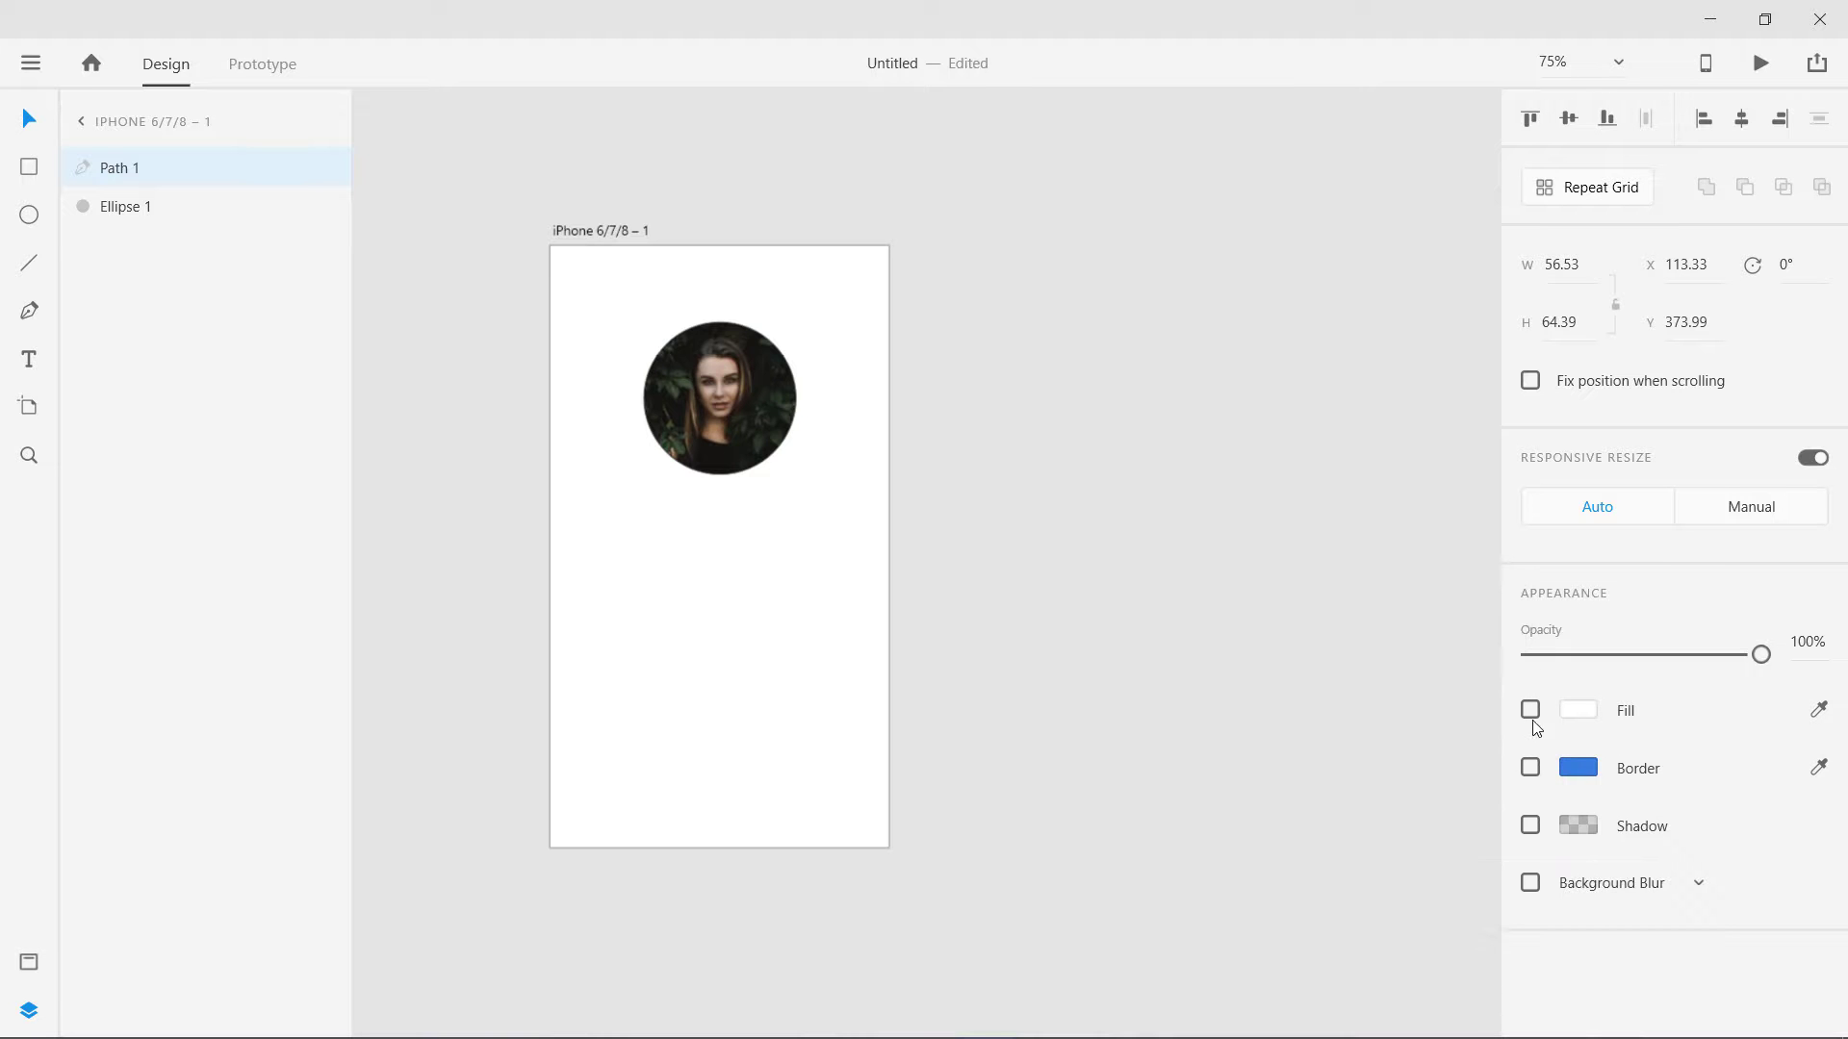
left_click(1563, 712)
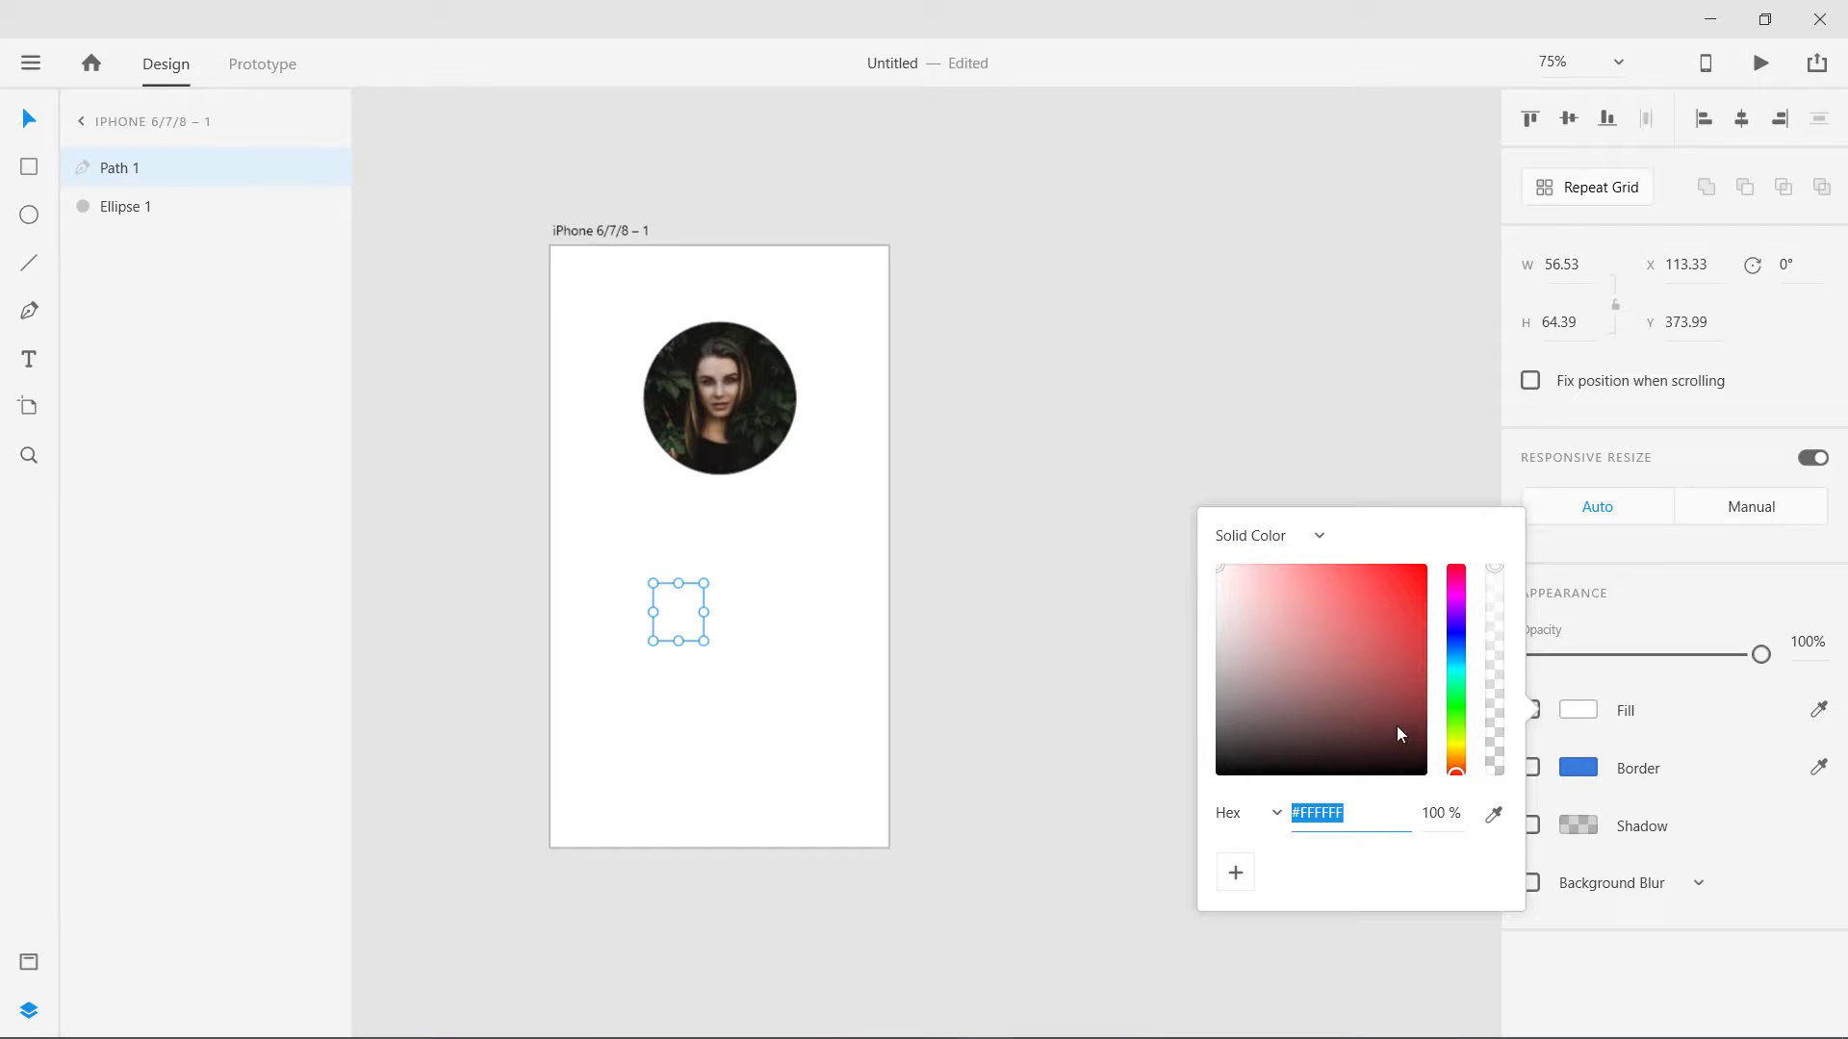
left_click_drag(1397, 733, 1315, 582)
left_click(1449, 637)
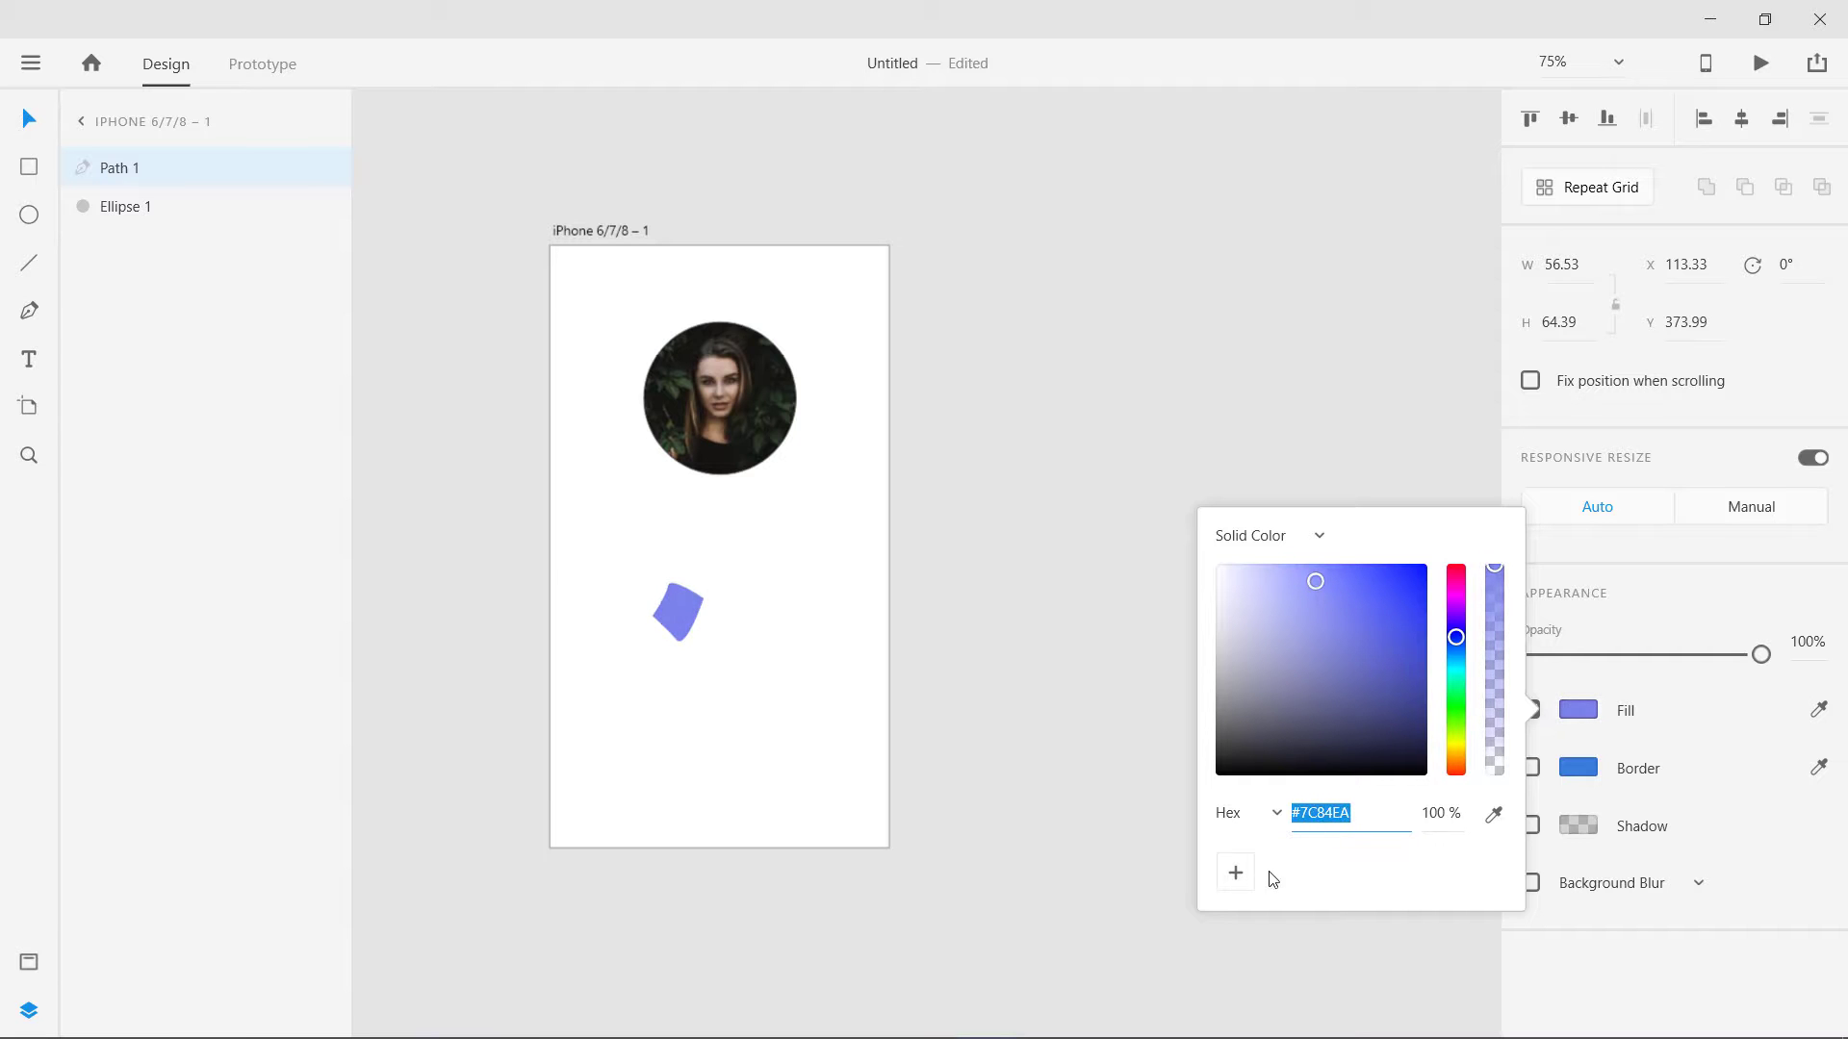
left_click(1238, 875)
Step: Change the fill via teal to the final yellow #E8BD47
left_click(1459, 677)
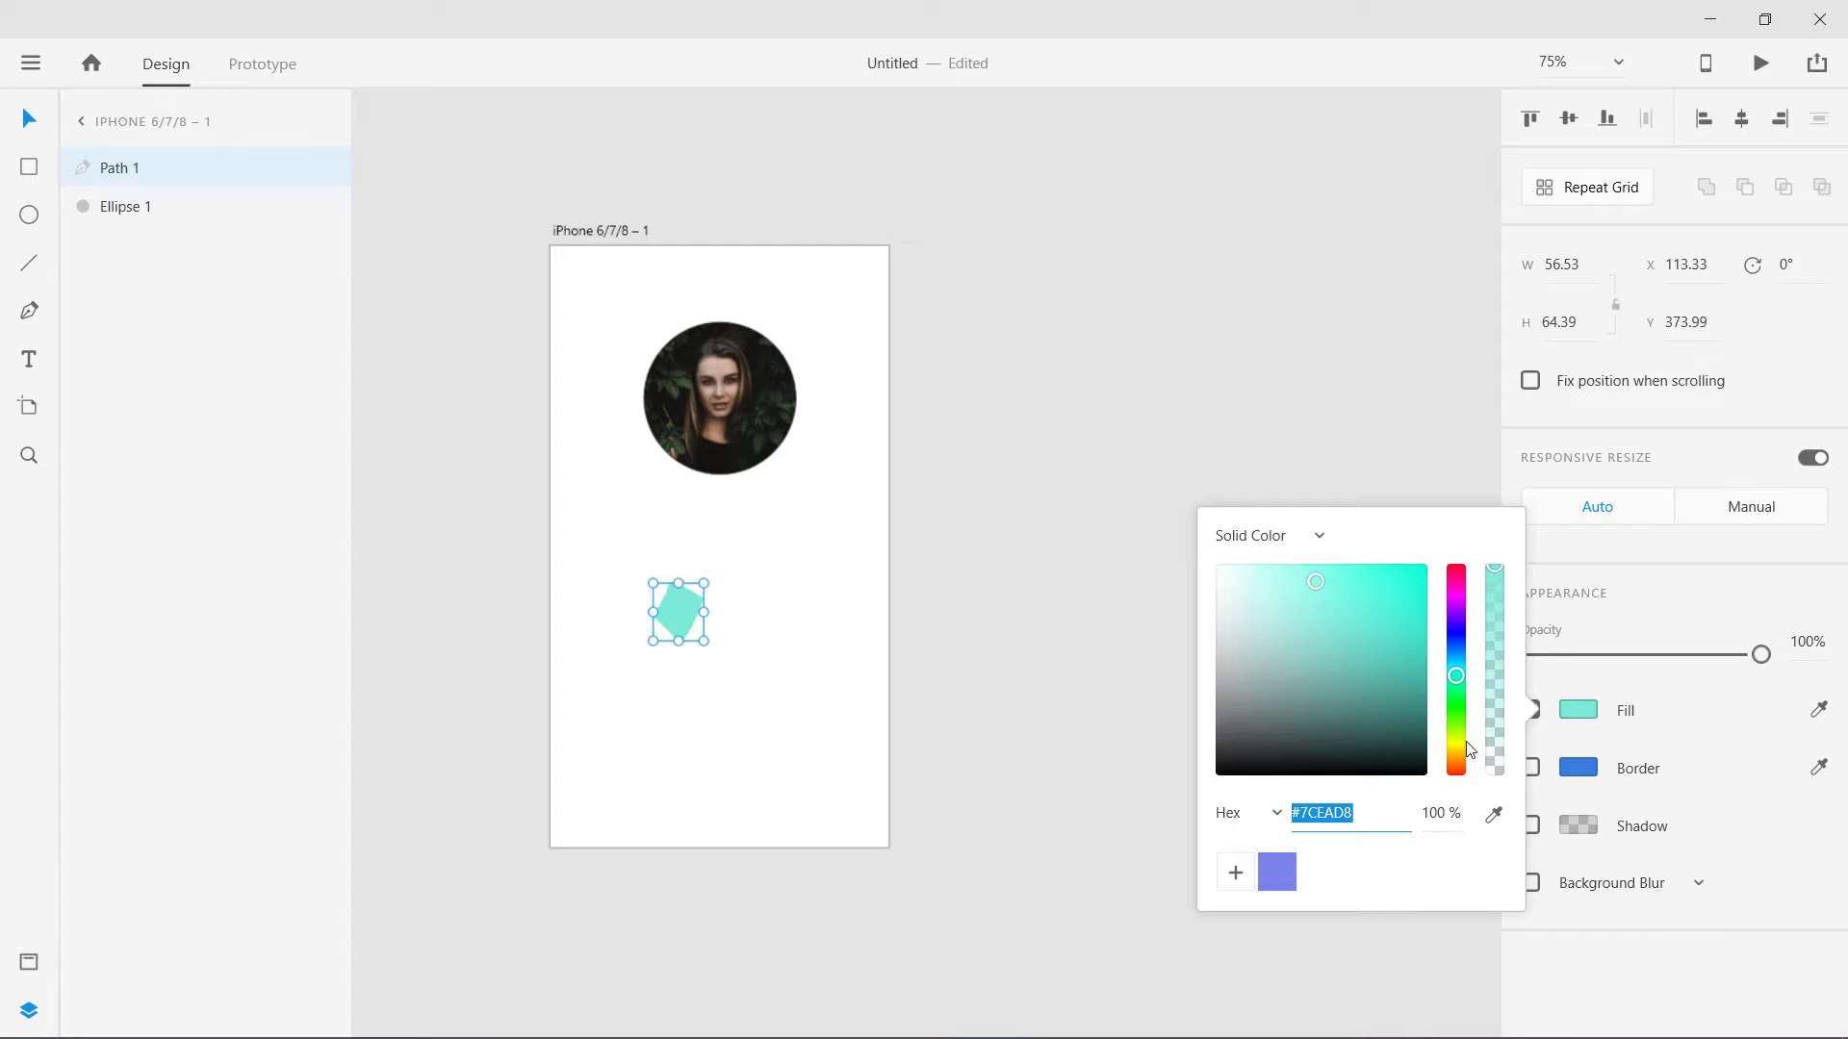
left_click_drag(1458, 753, 1460, 752)
left_click_drag(1354, 586, 1362, 583)
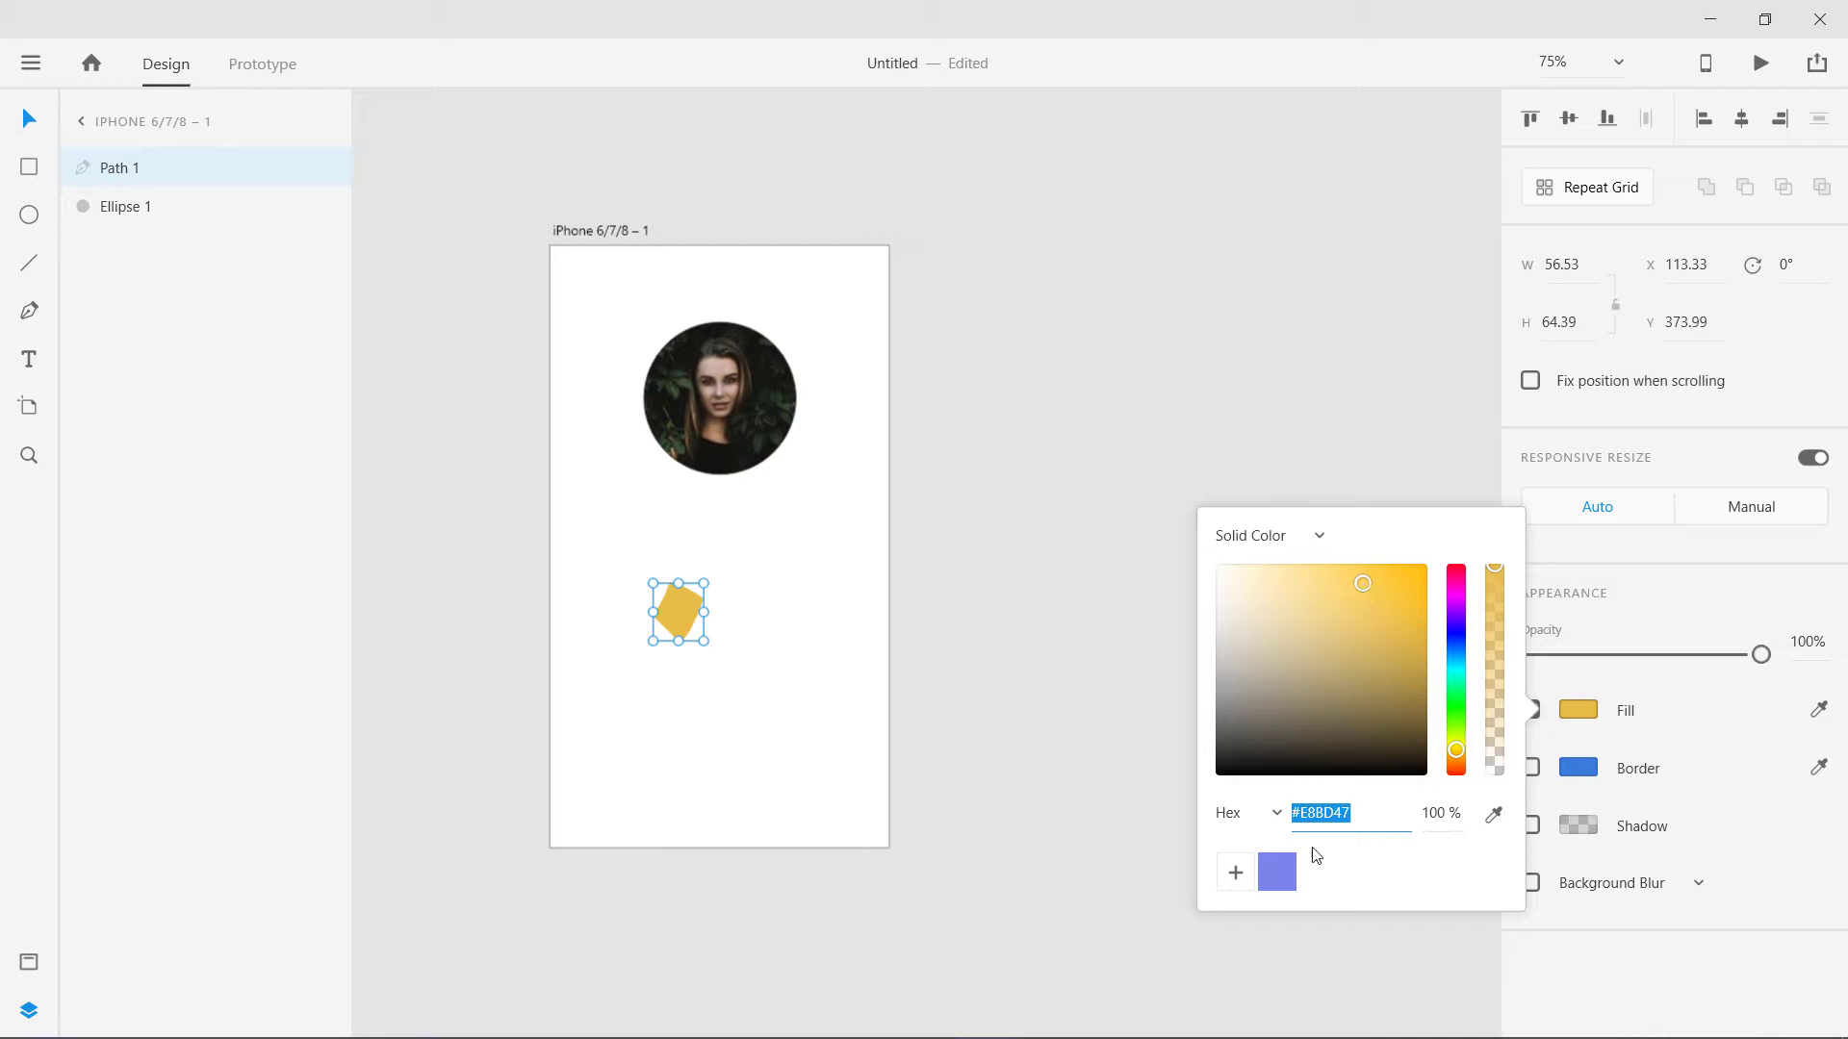
Step: Restore the saved purple fill, then set the Confetti plugin to randomize scale and rotation
left_click(1276, 872)
left_click(643, 633)
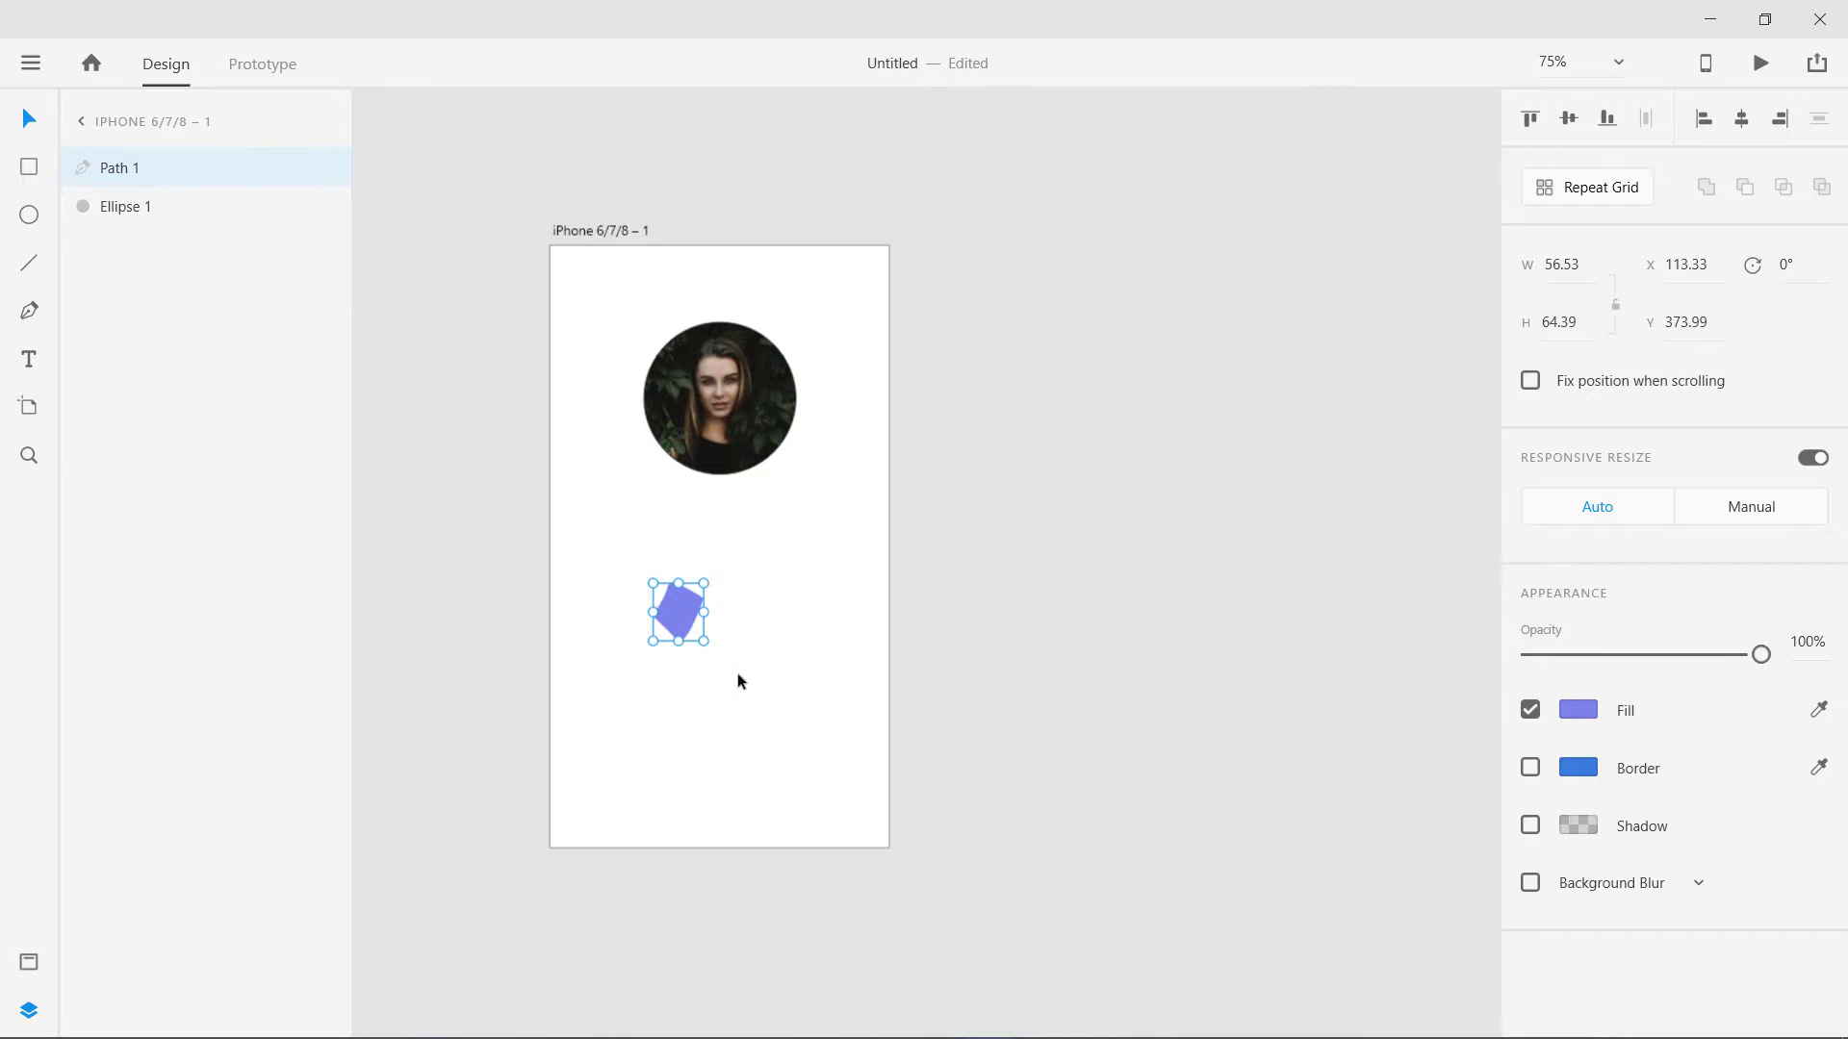
left_click(30, 66)
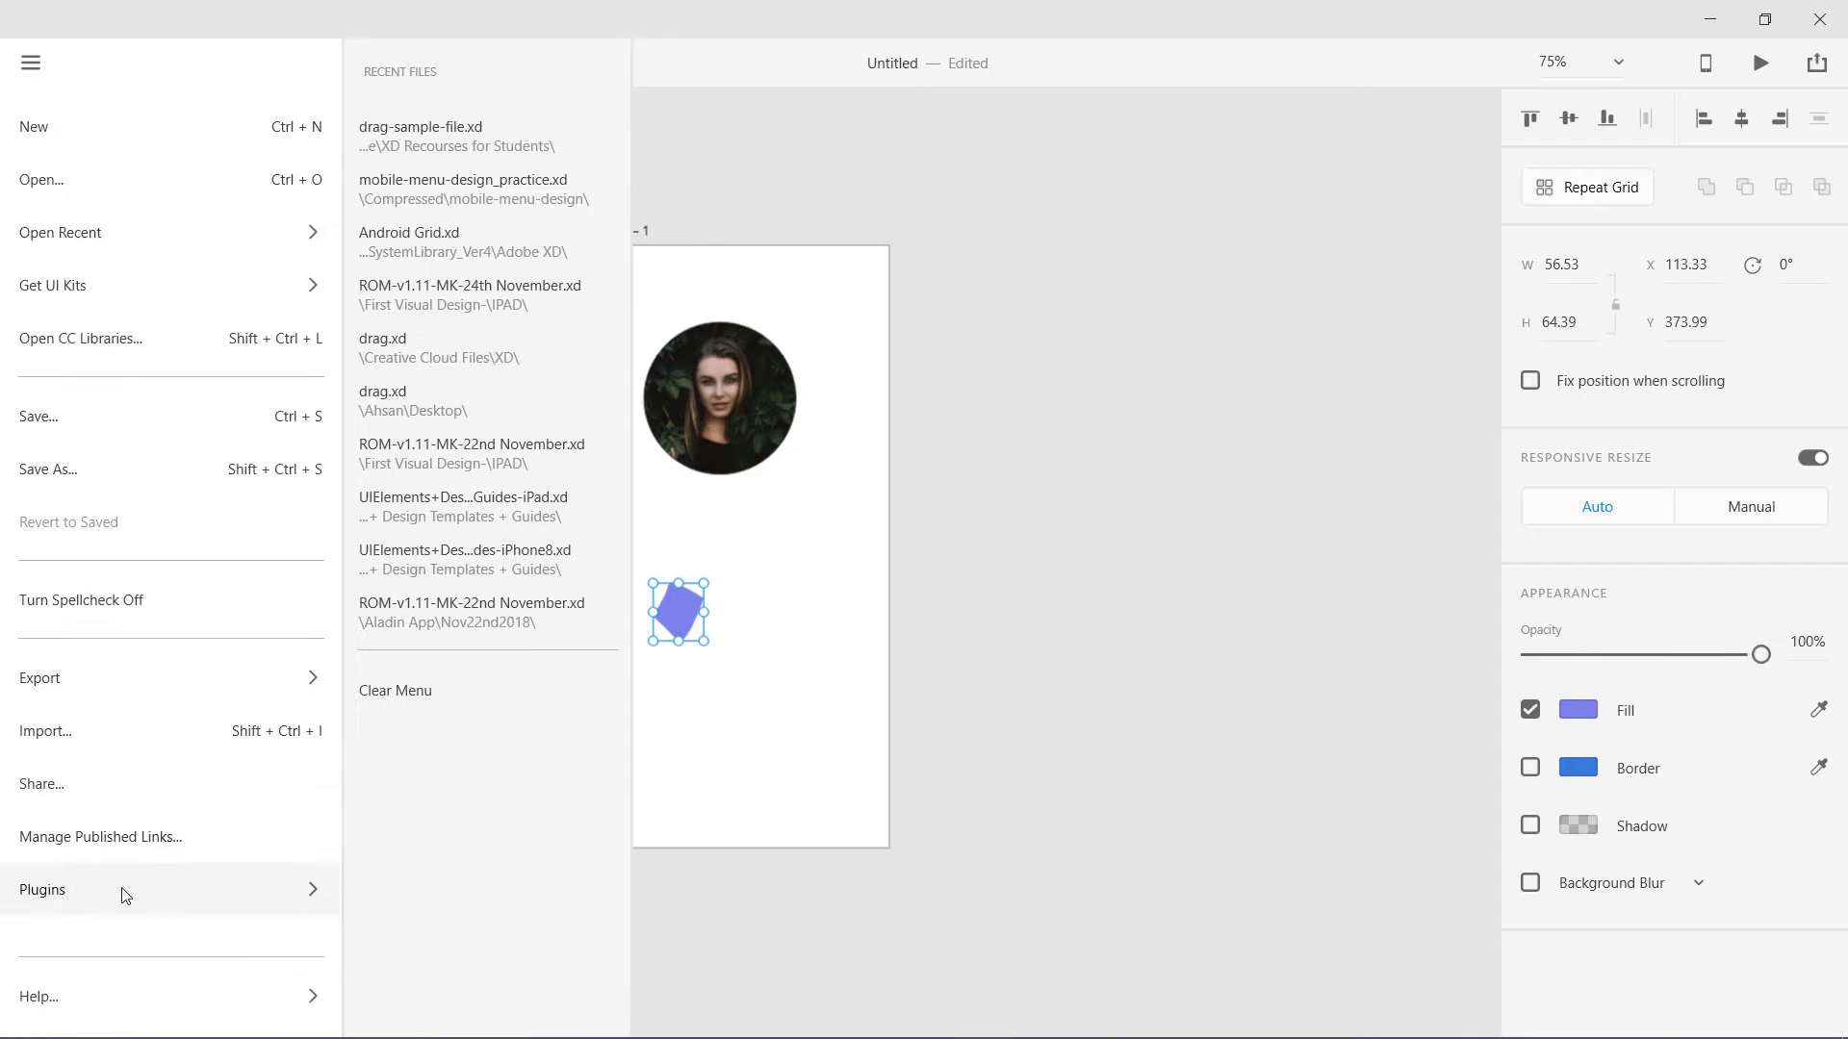
mouse_move(124, 890)
left_click(396, 135)
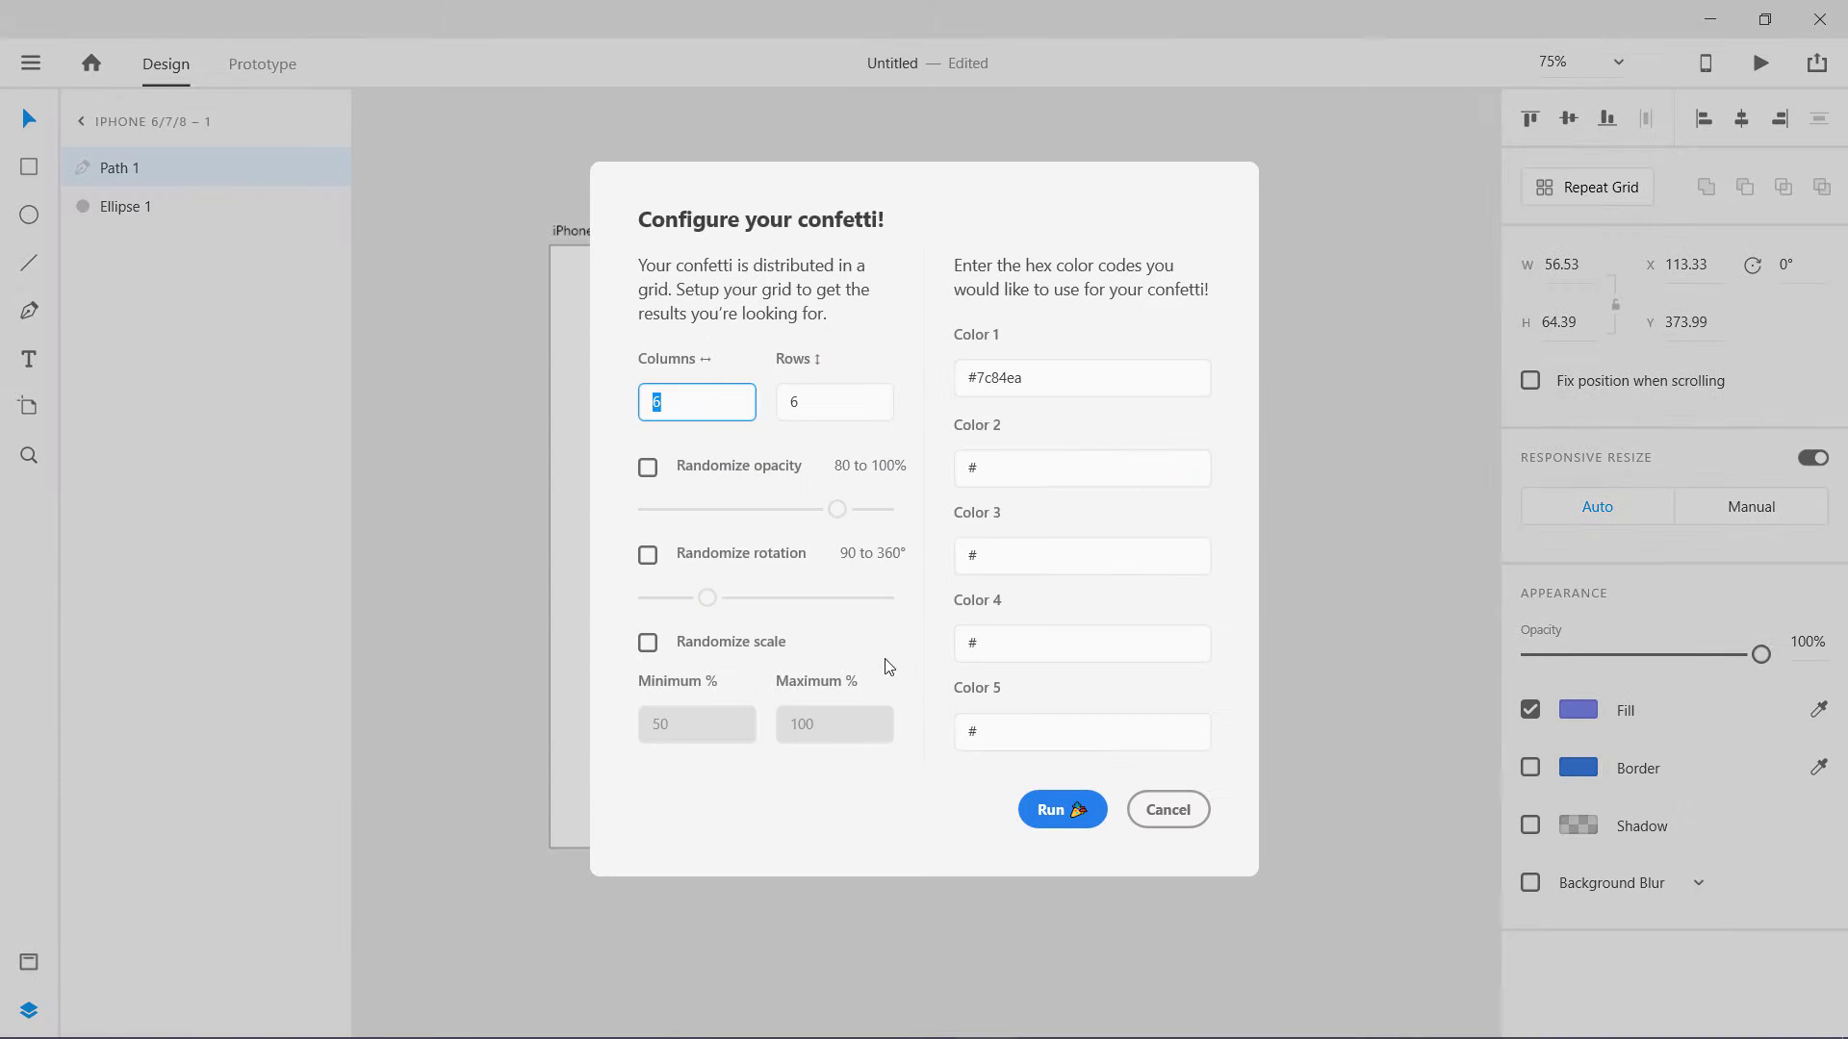
left_click(655, 648)
left_click(648, 555)
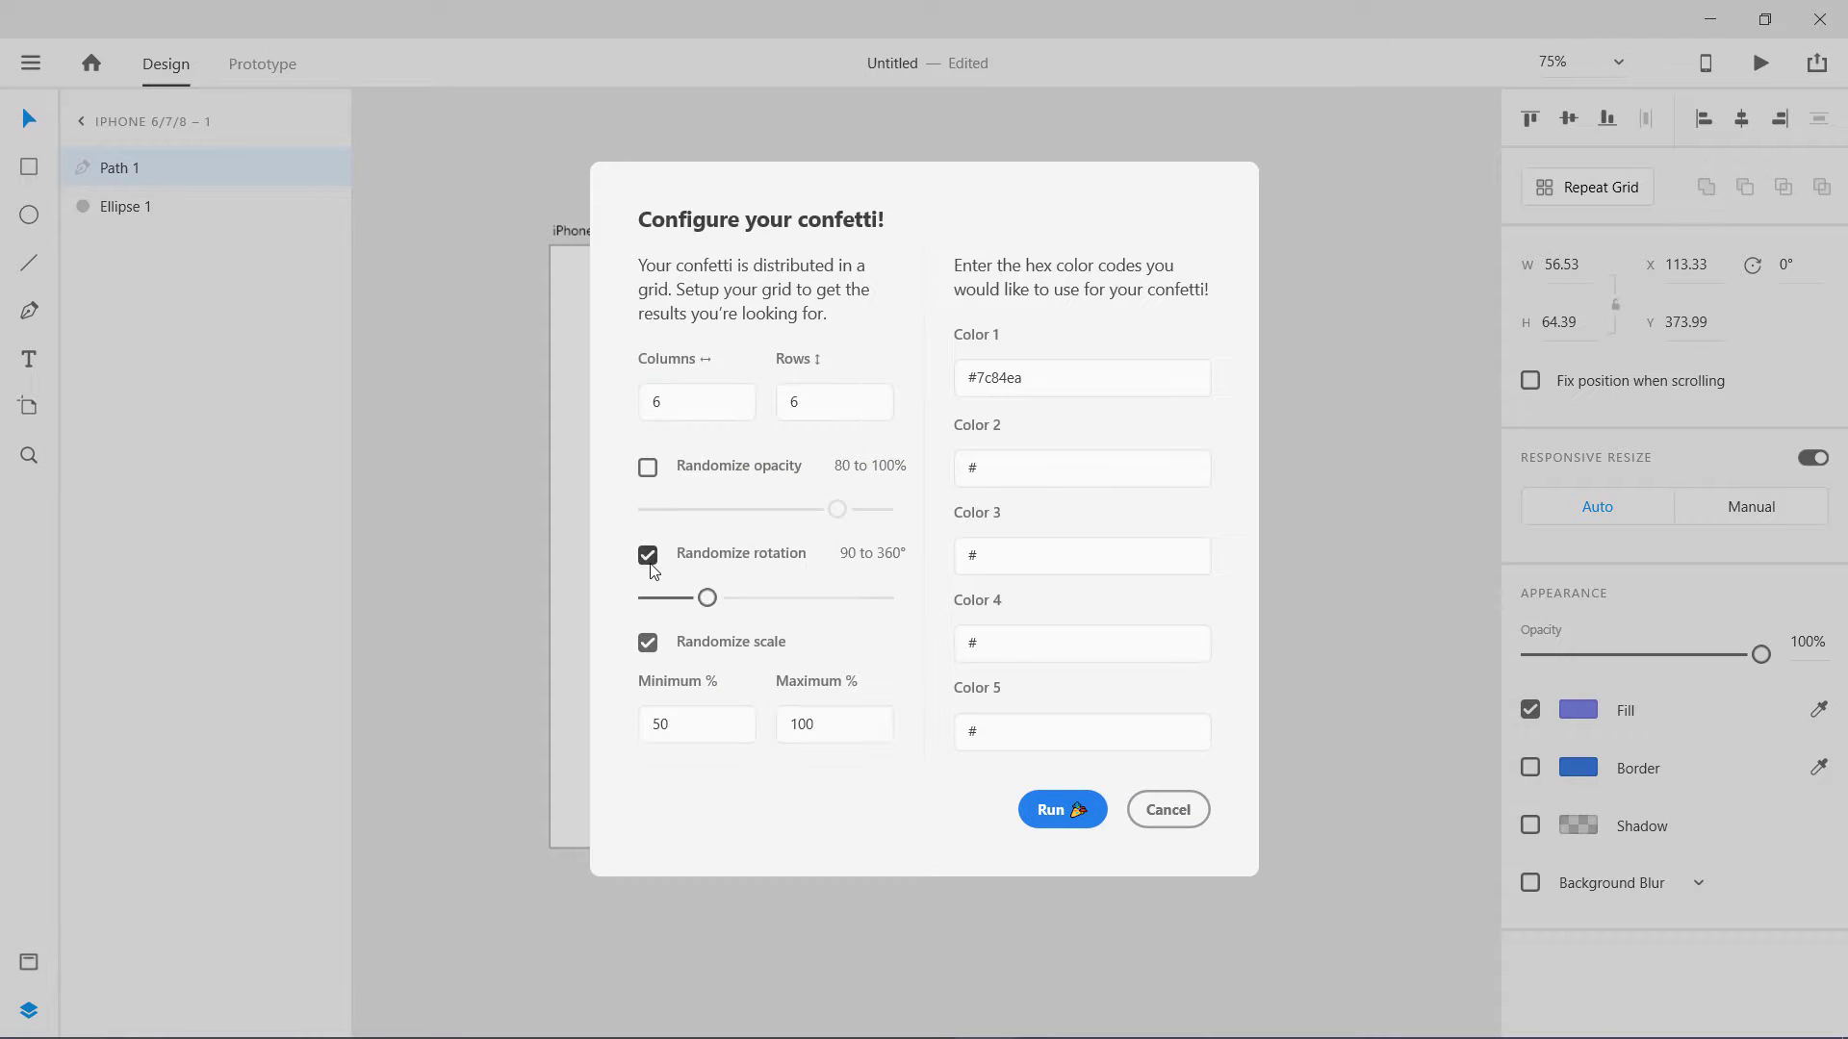
Step: Enter teal #7cead8 as the second confetti colour
left_click(1030, 382)
left_click(1022, 474)
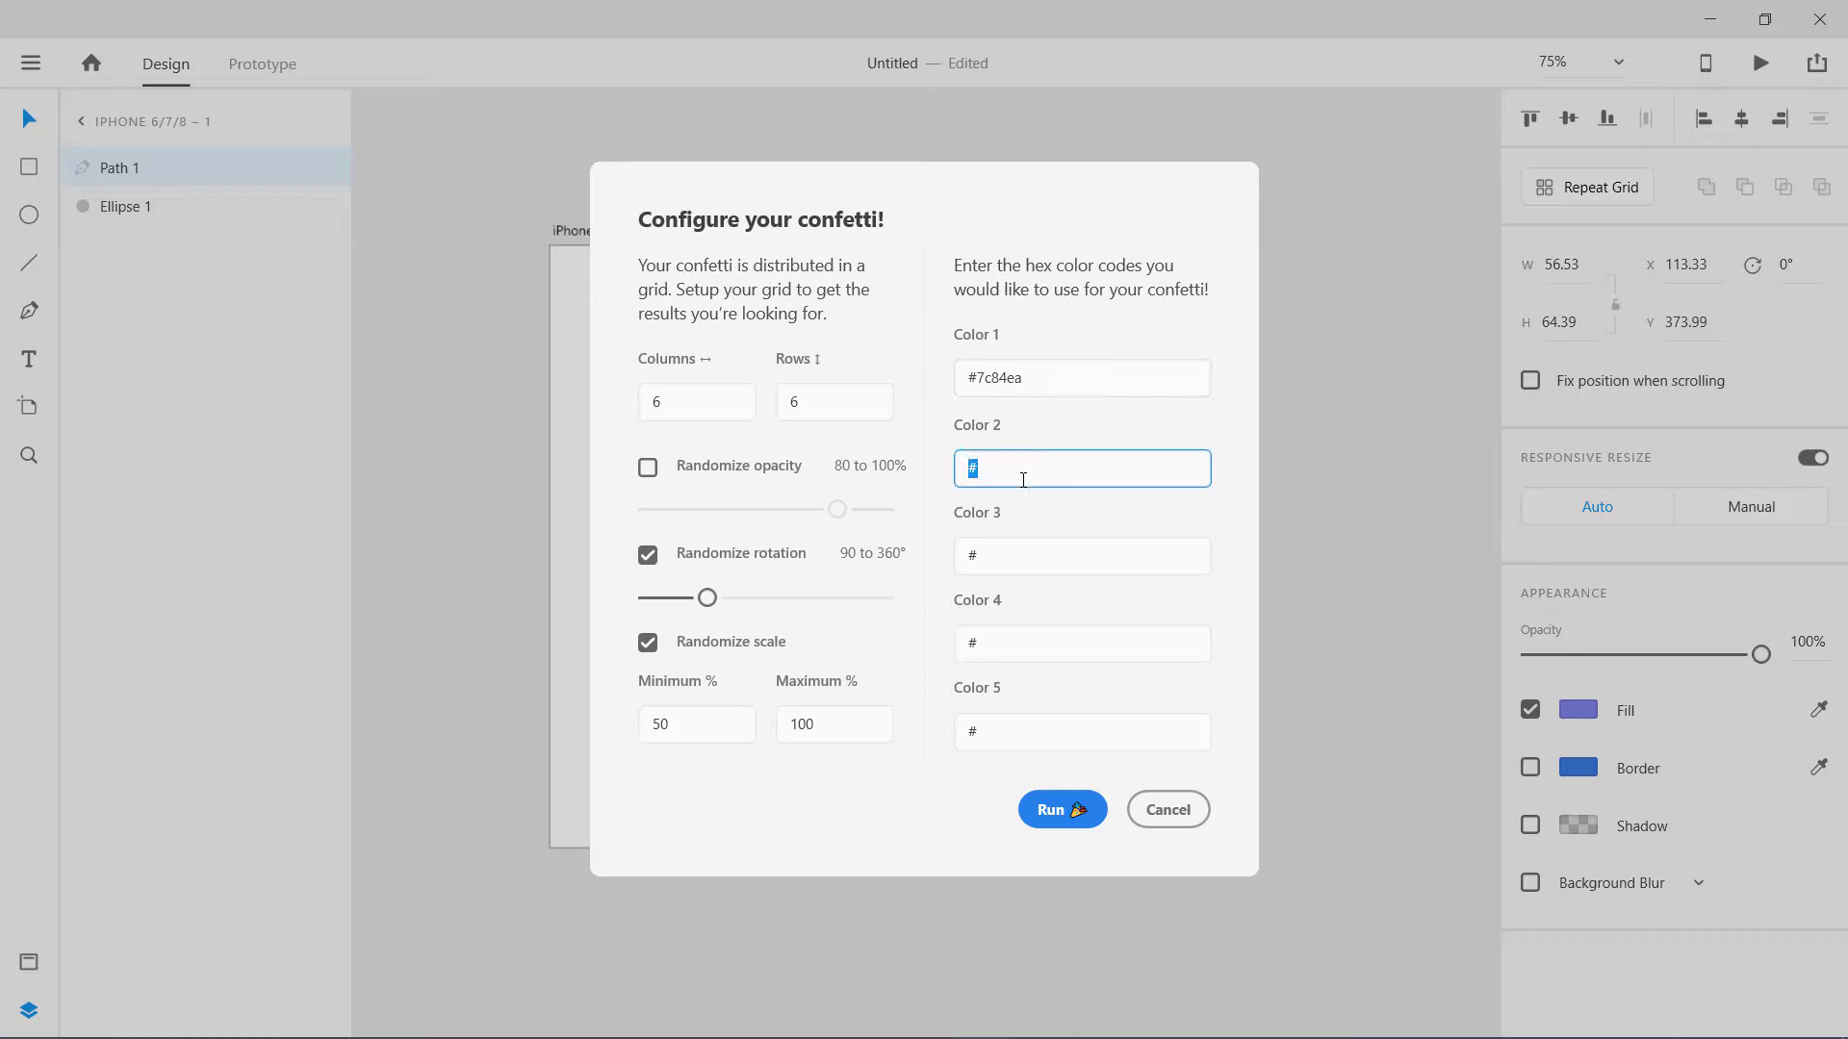
left_click(1020, 474)
left_click(1021, 565)
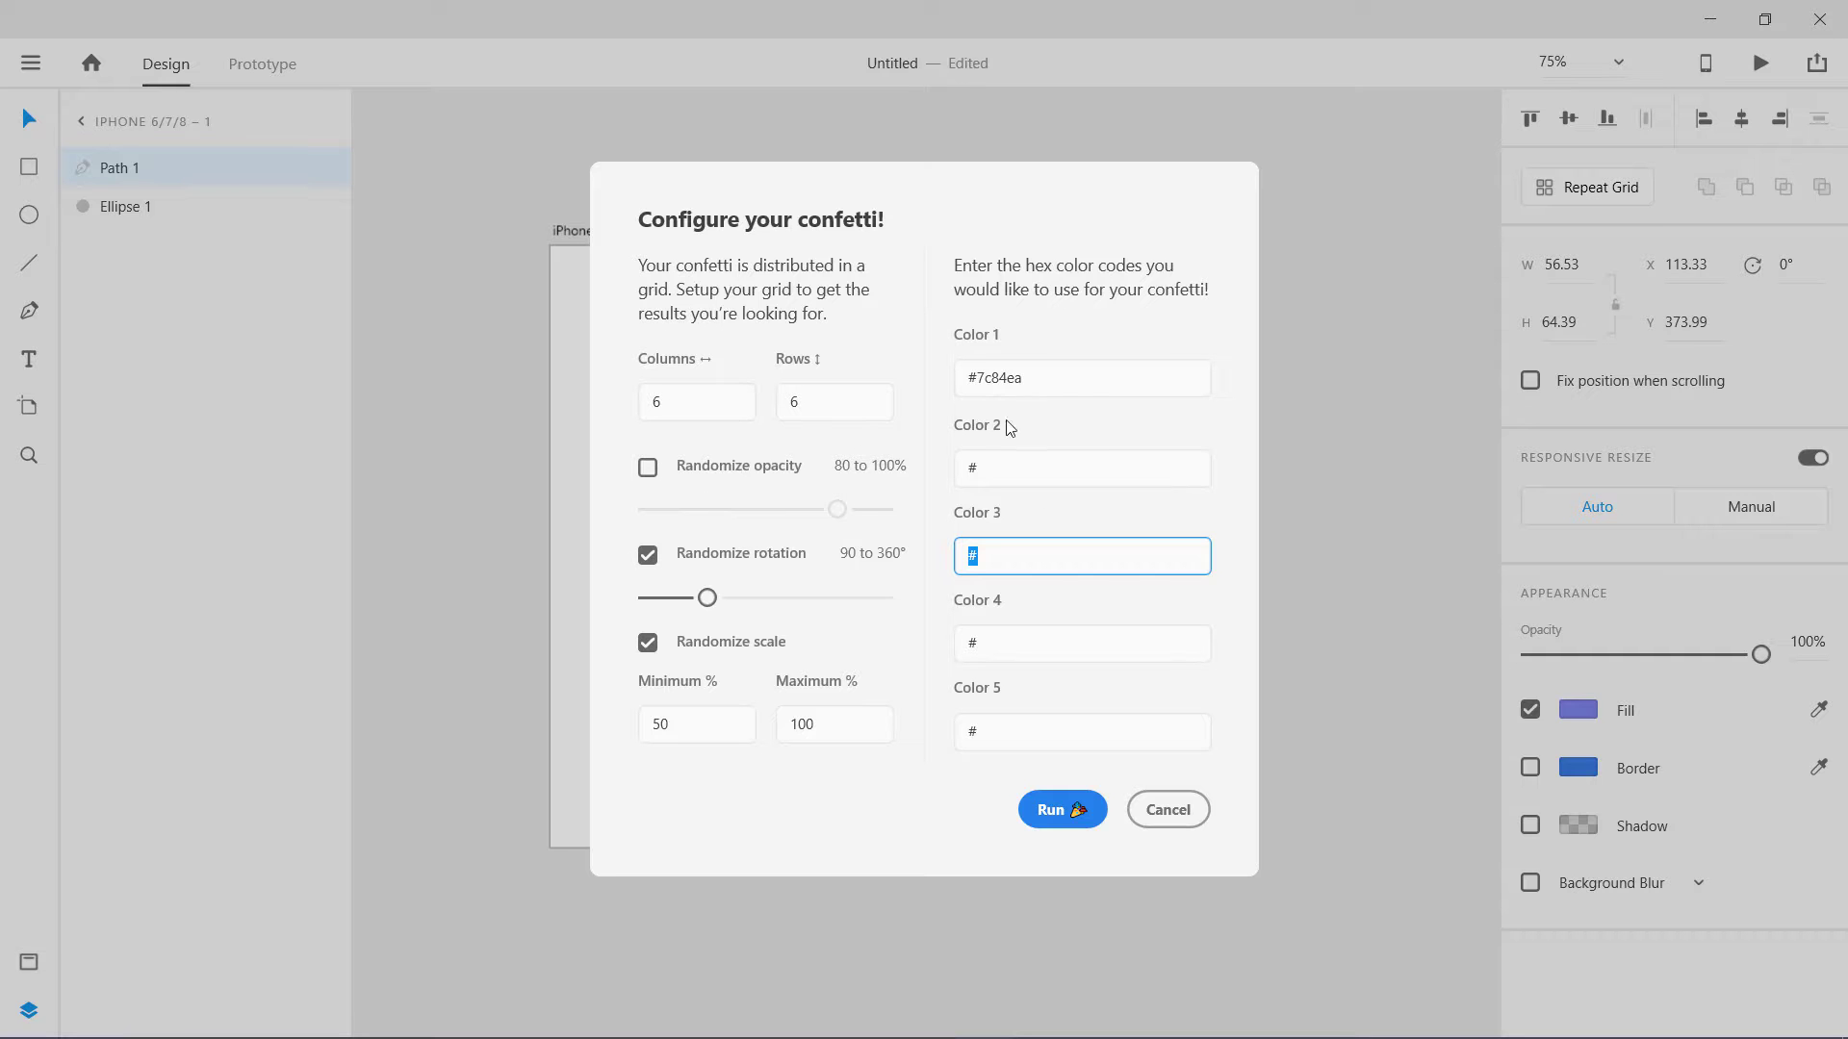
left_click(1010, 555)
left_click(1001, 468)
left_click(1000, 467)
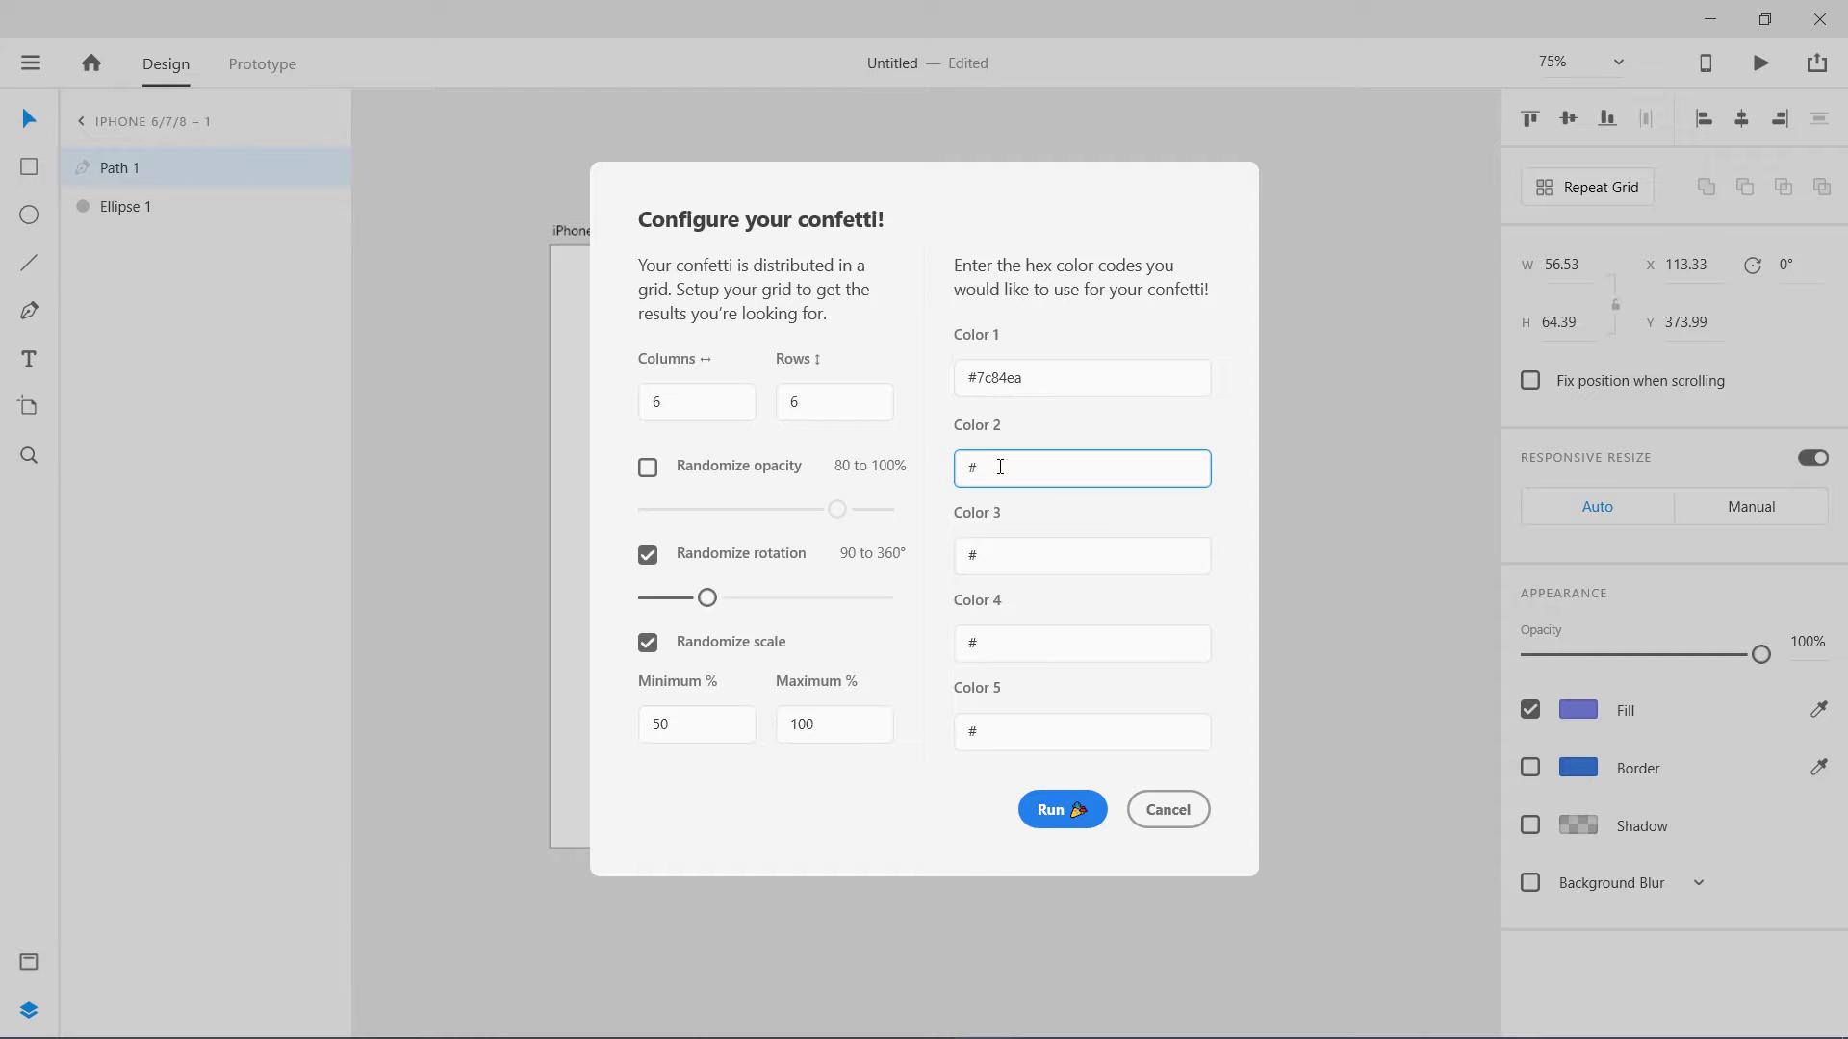
type("7")
key("BackSpace")
type("7cead8")
left_click(1001, 543)
Step: Add yellow #efbd3f as the third colour, generate the confetti, and move it over the artboard
type("efbd3f")
left_click(1043, 812)
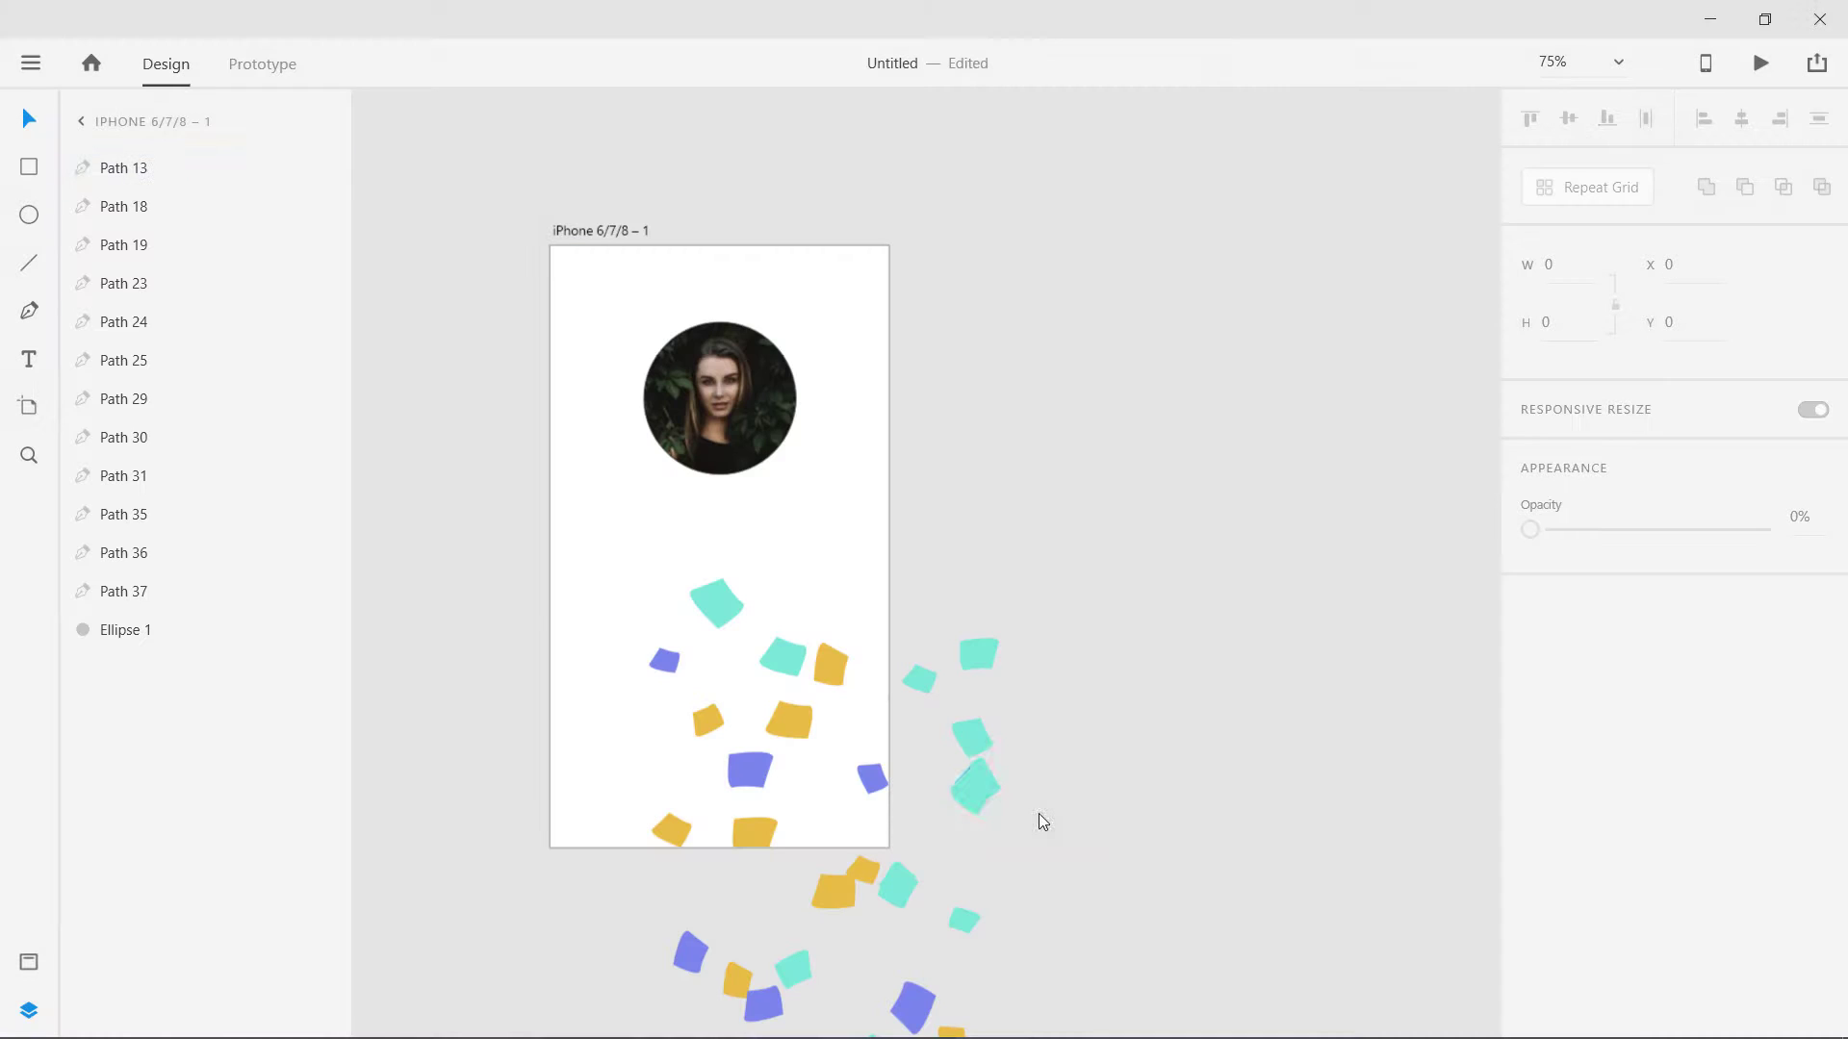
scroll(536, 612, "down", 4)
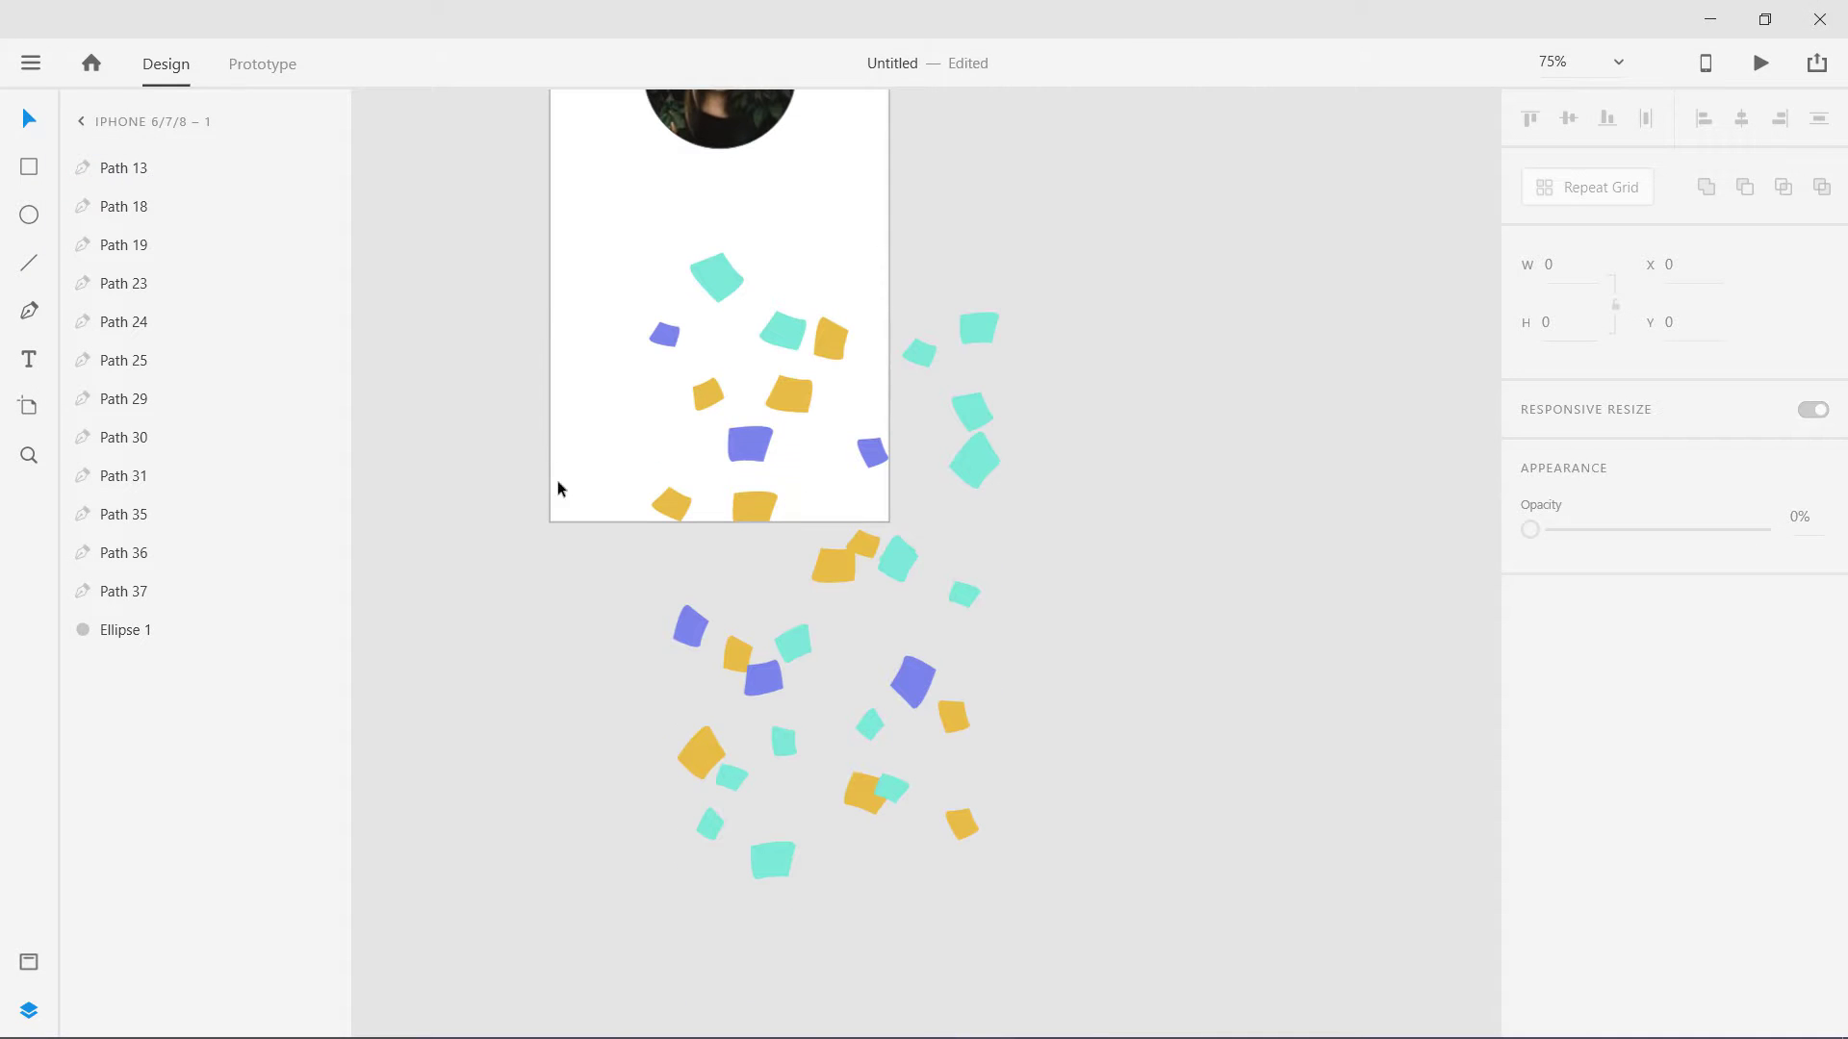
left_click_drag(611, 211, 1037, 907)
left_click_drag(777, 339, 695, 196)
scroll(671, 552, "up", 4)
left_click_drag(700, 539, 666, 331)
Step: Group the confetti, fade it to 62% opacity, and layer it behind the photo
key("ctrl+g")
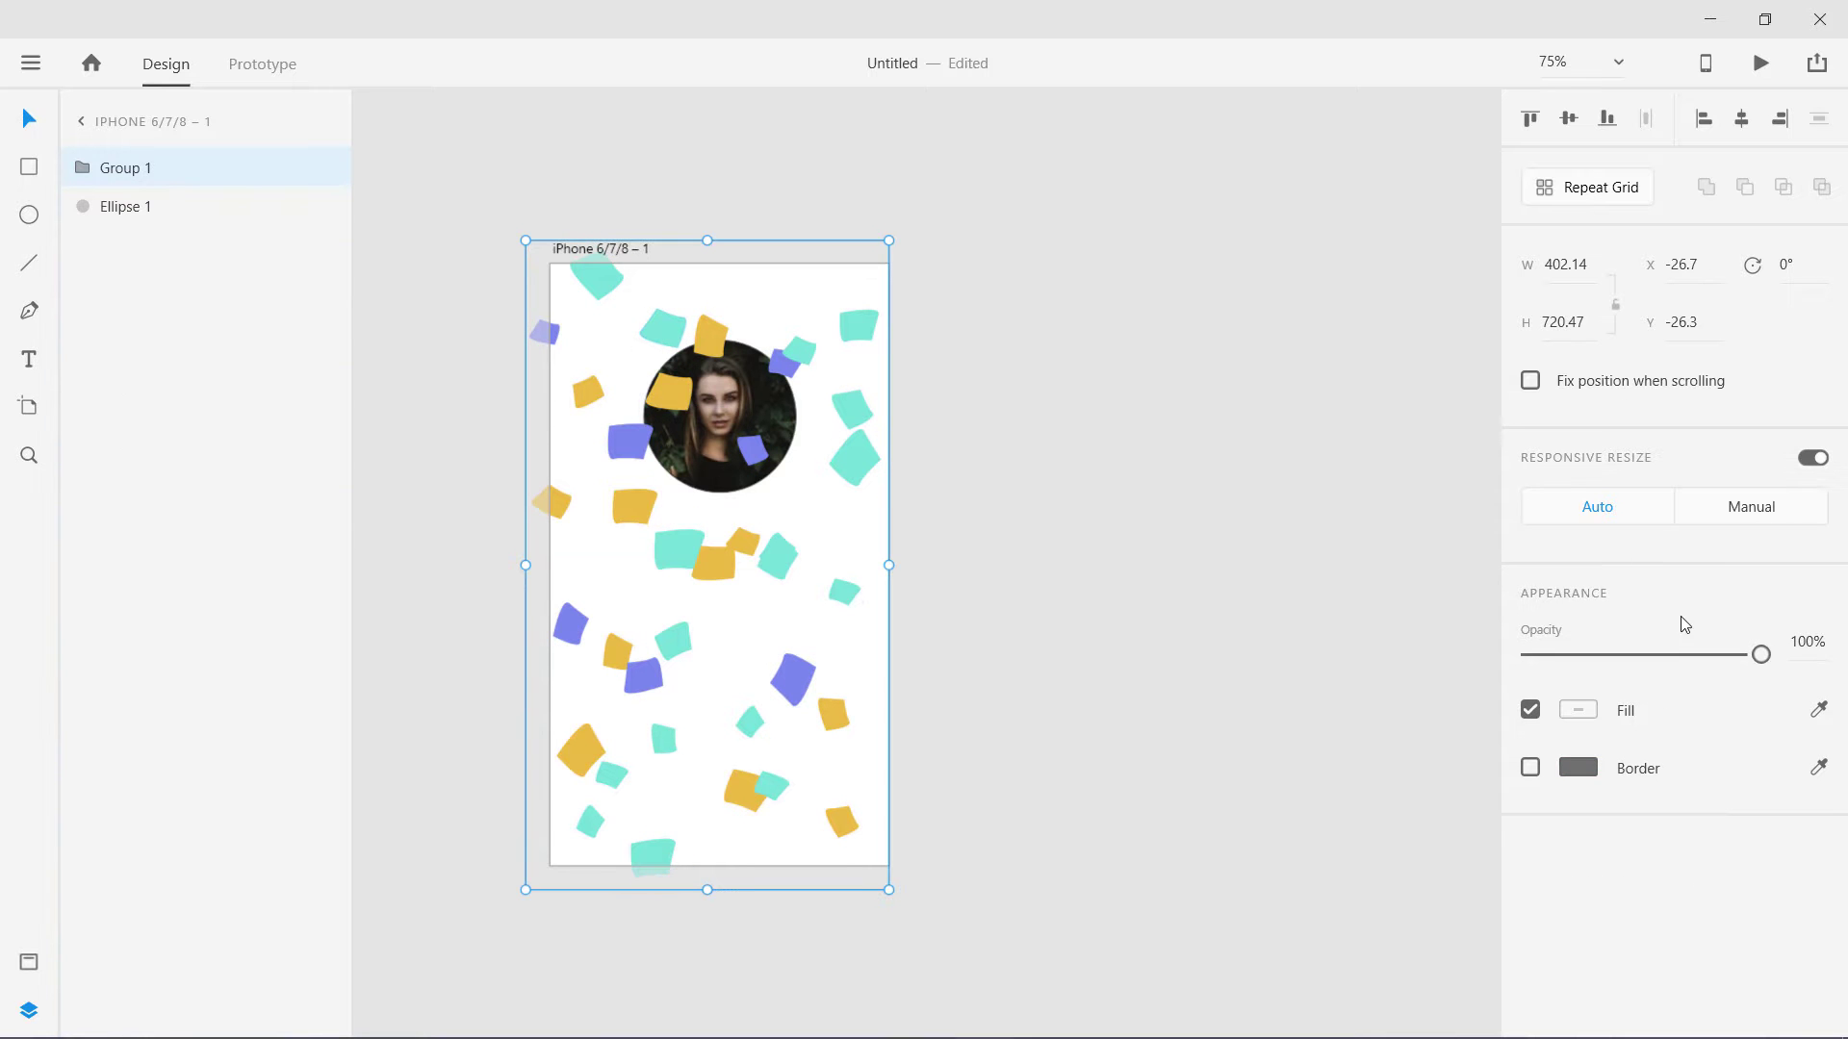
left_click_drag(1761, 654, 1672, 657)
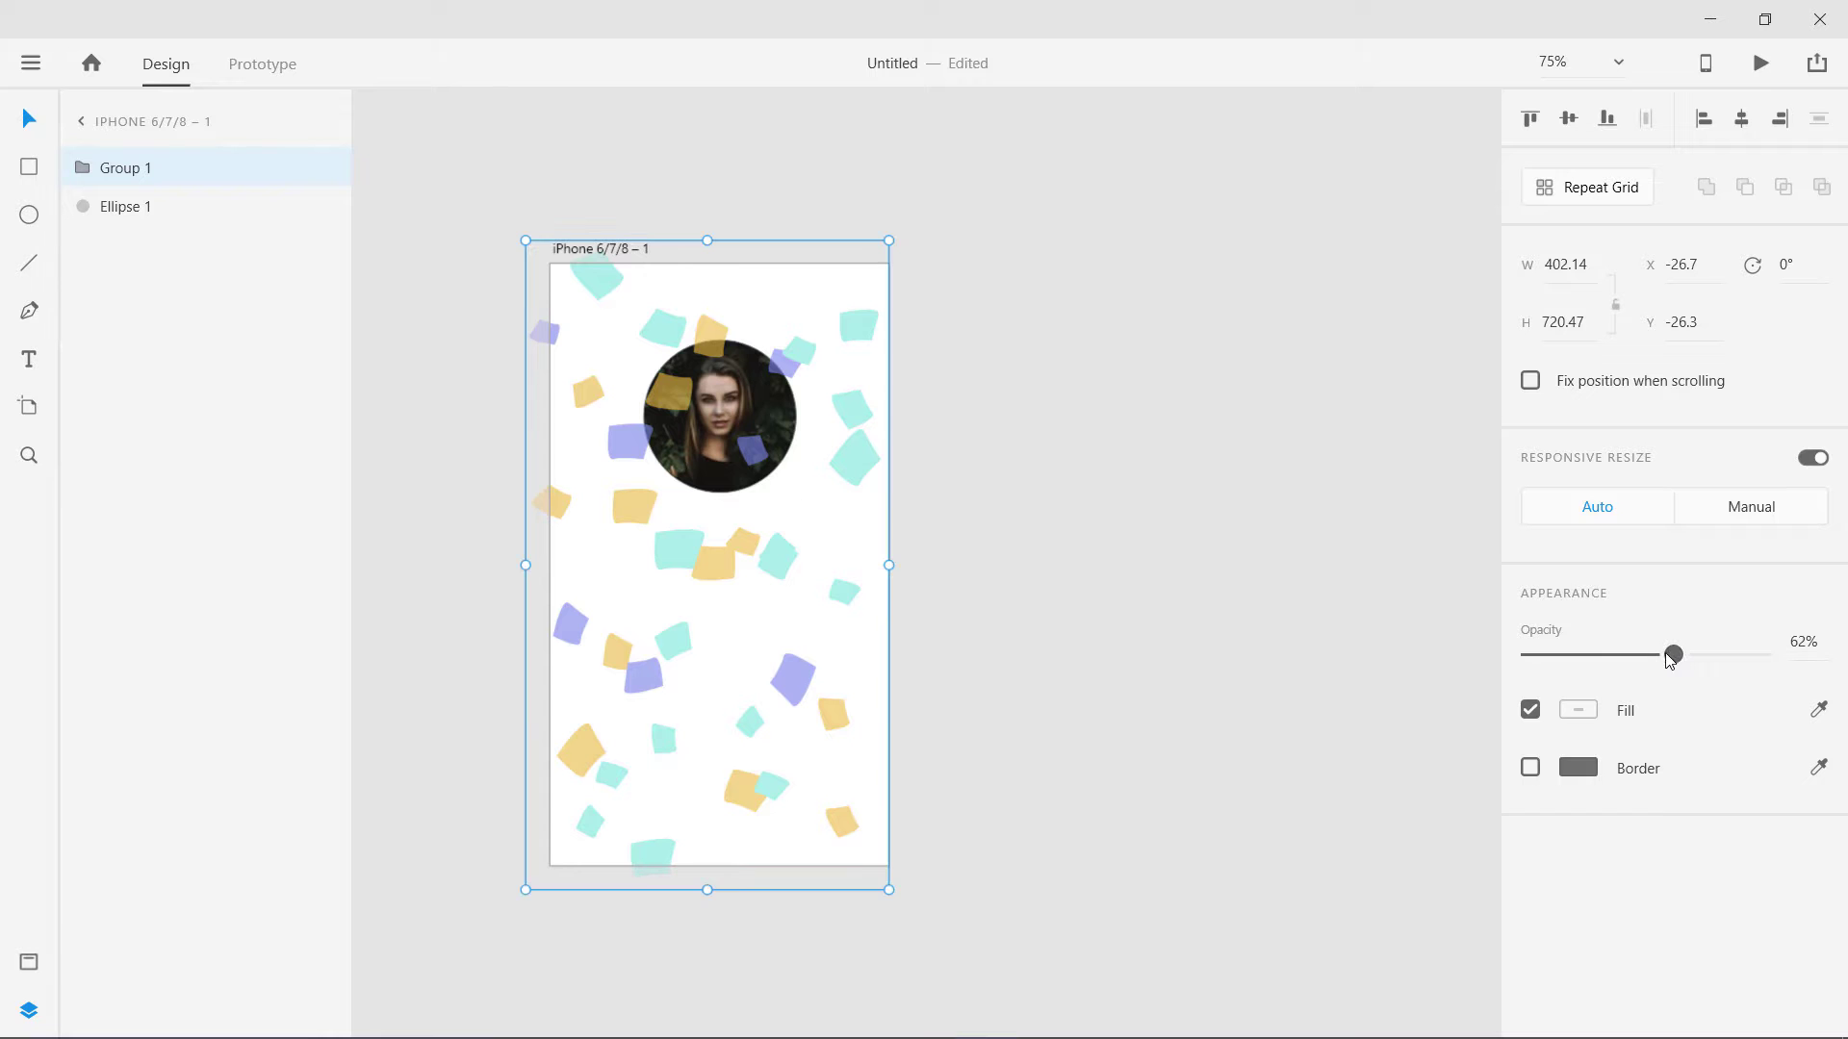
left_click_drag(712, 337, 720, 335)
left_click_drag(152, 173, 161, 239)
left_click(1114, 452)
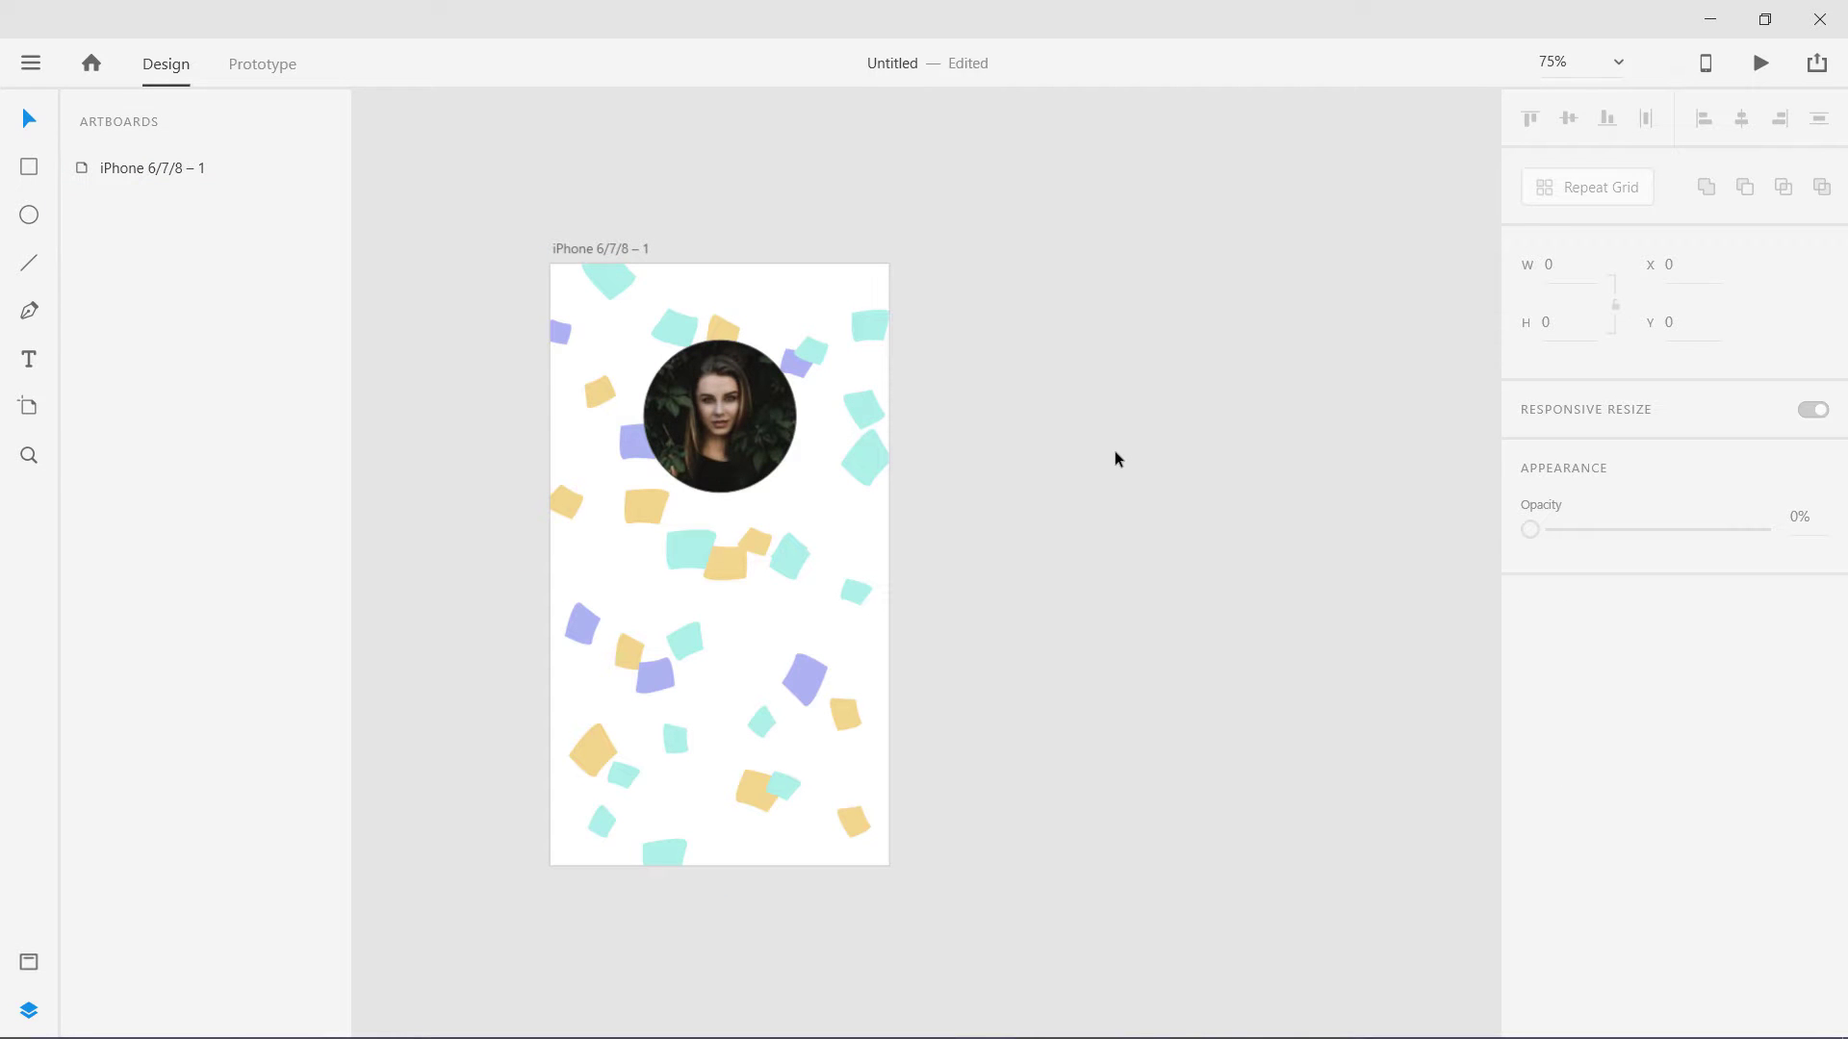
Step: Give the photo circle a drop shadow and a light grey #ADADAD border
left_click(720, 448)
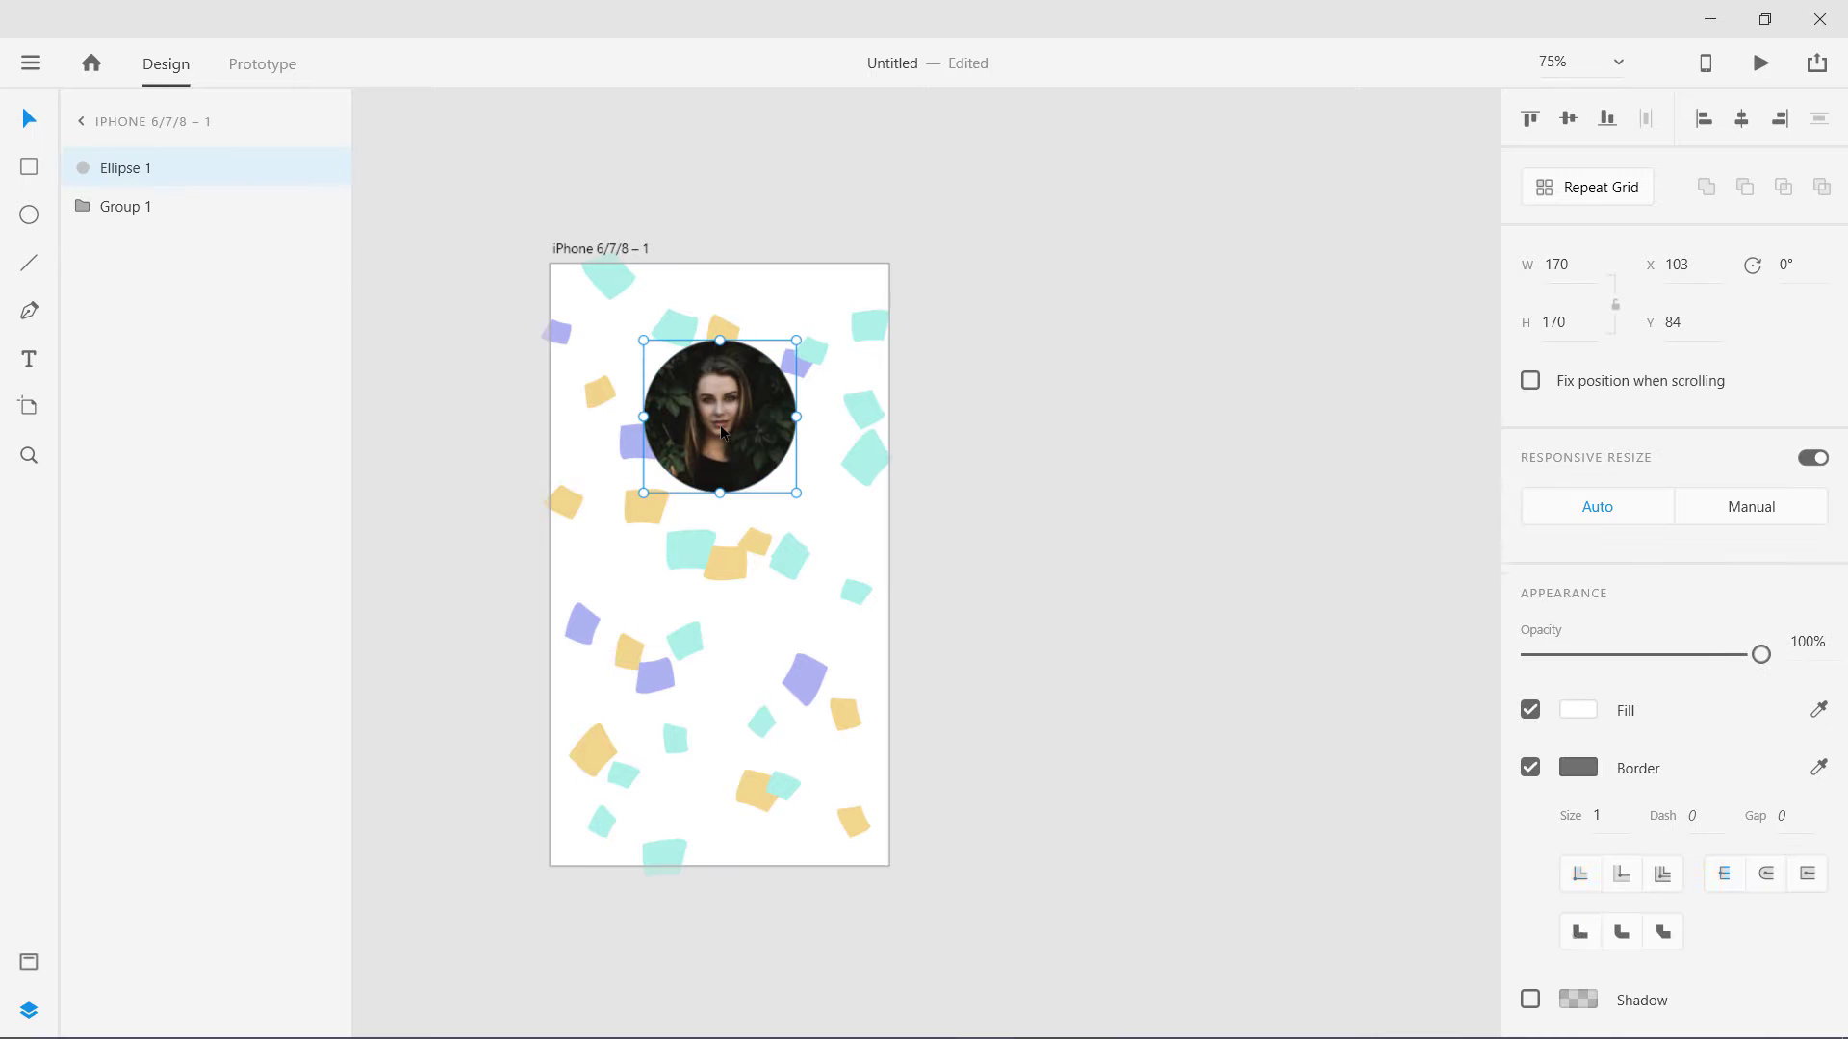
left_click(1530, 998)
left_click(1579, 768)
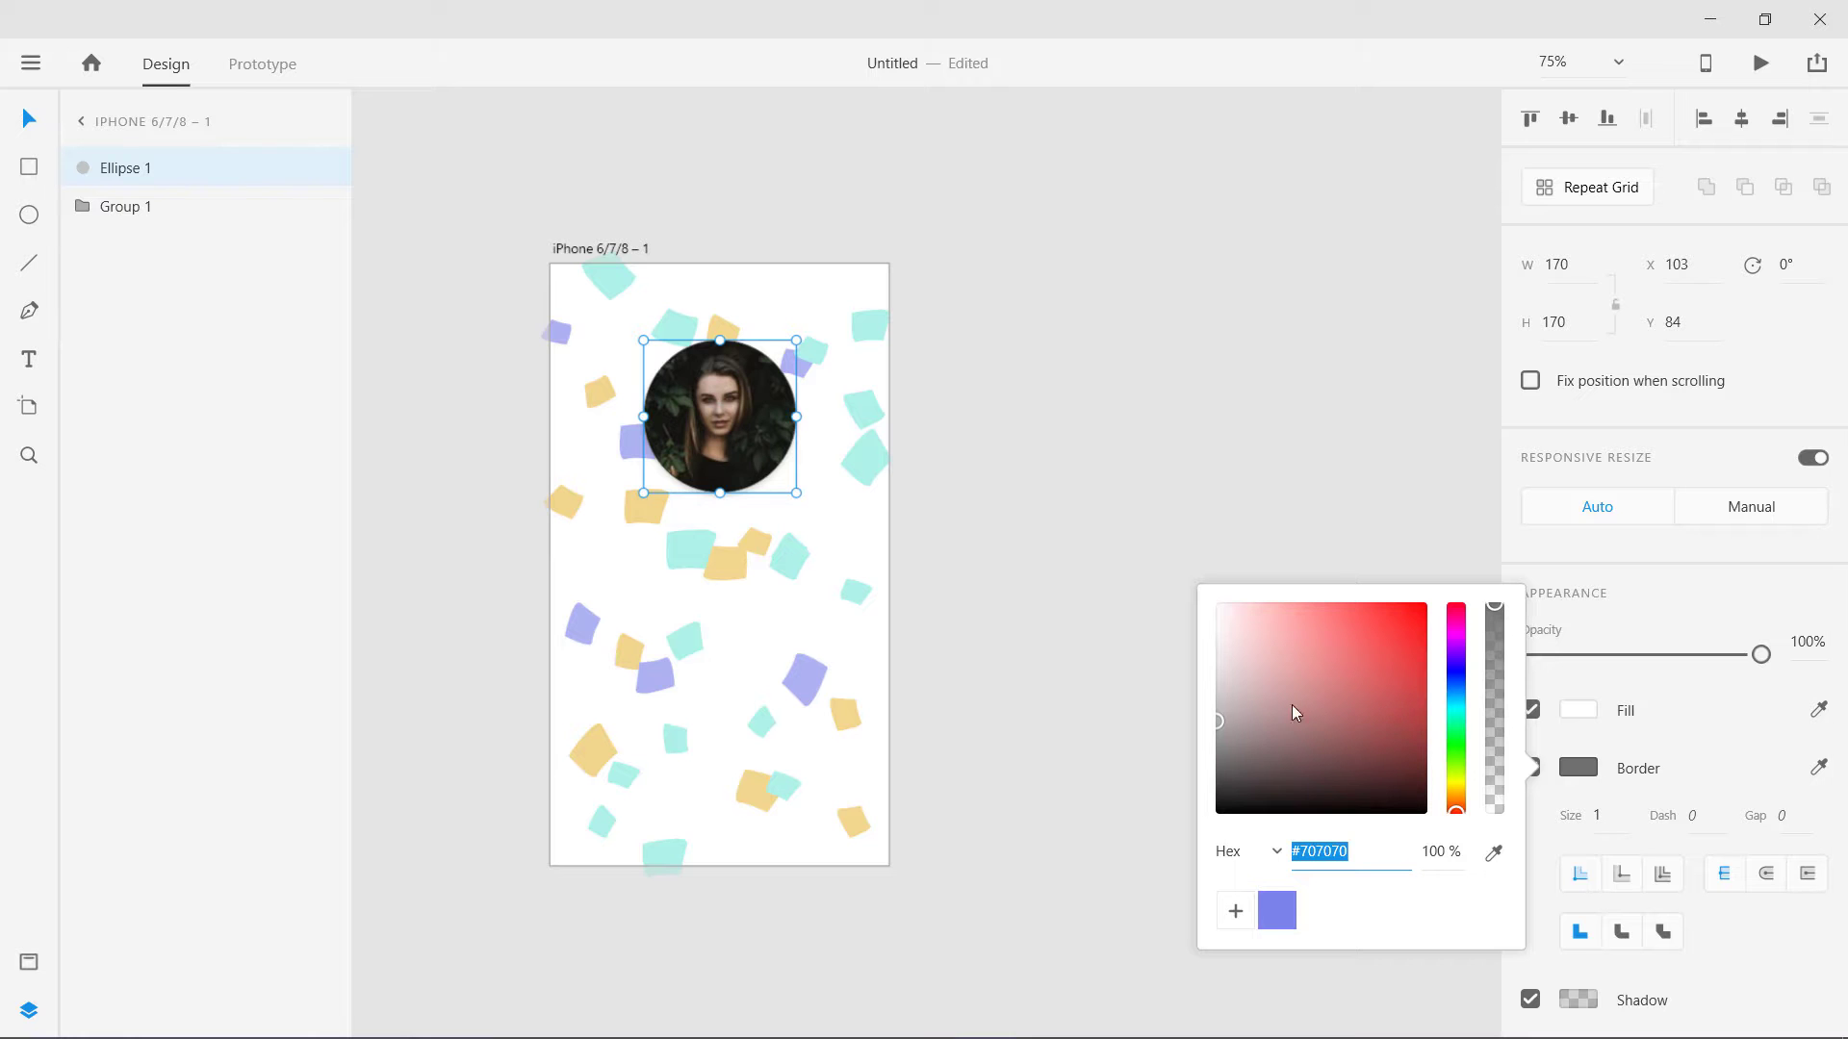
left_click_drag(1245, 713, 1166, 660)
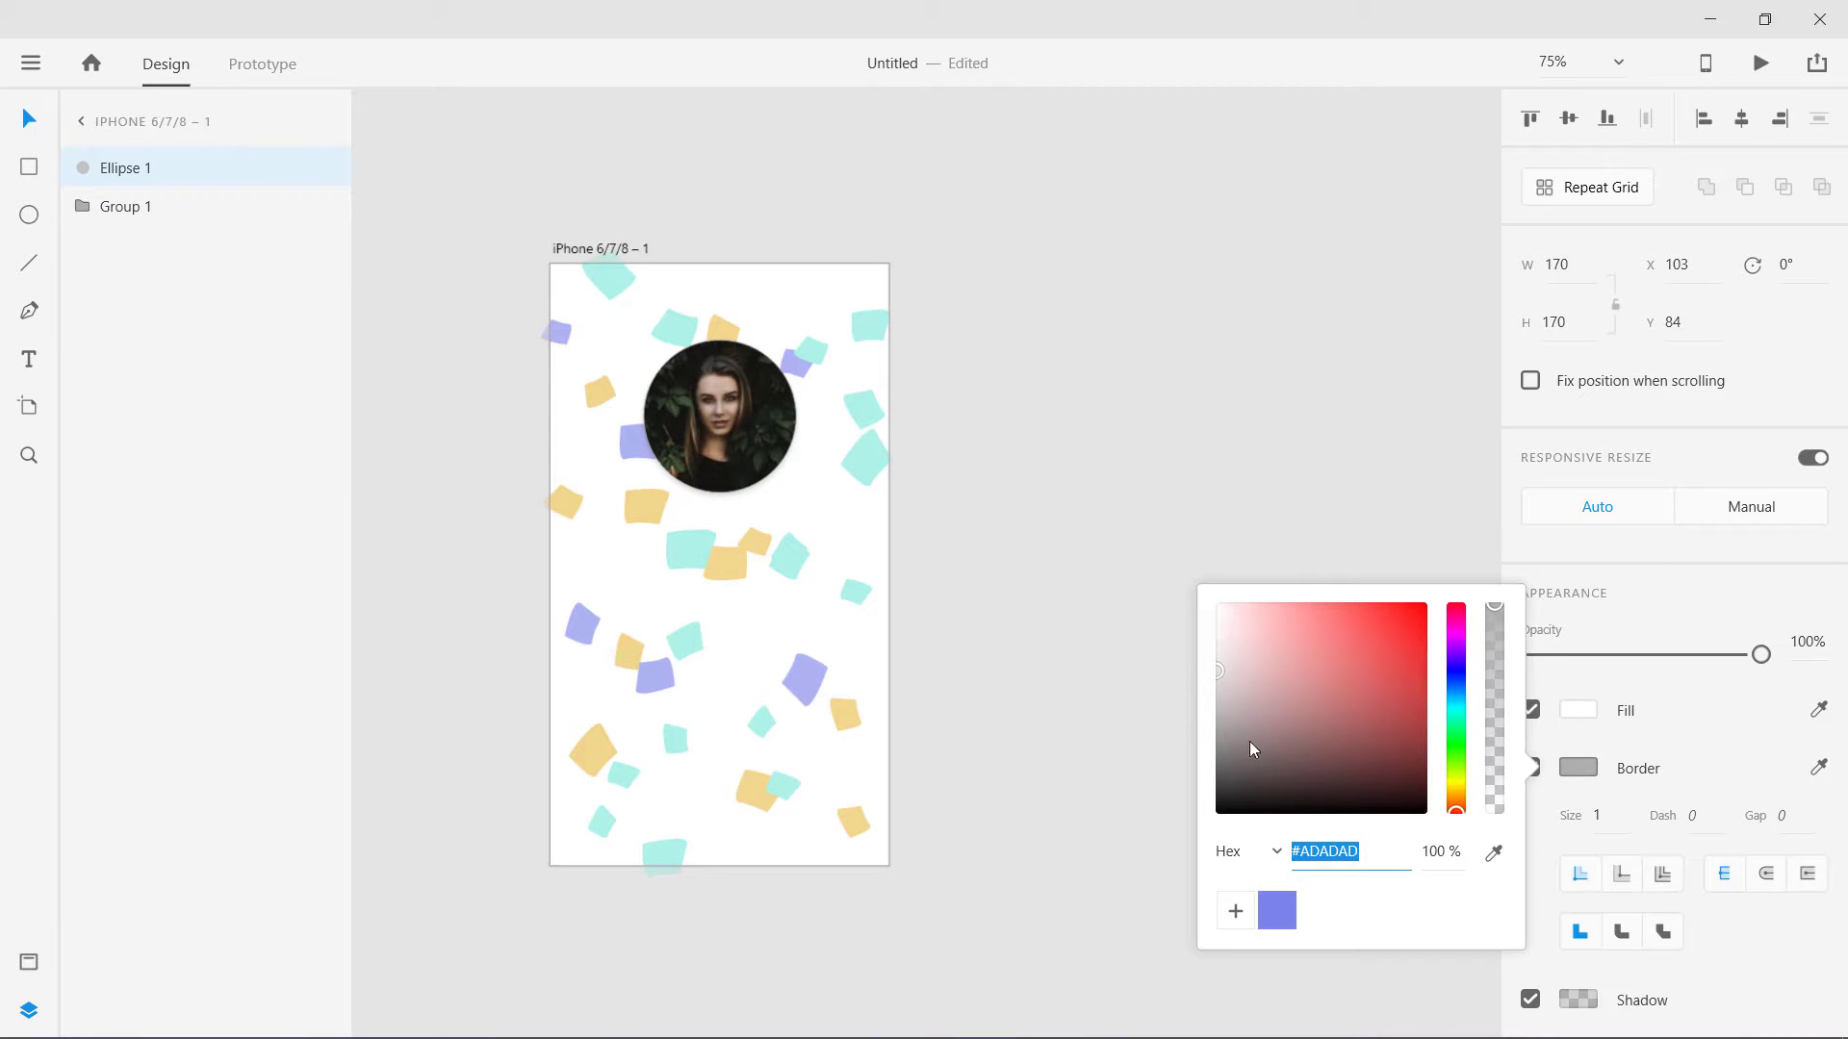
left_click(1559, 852)
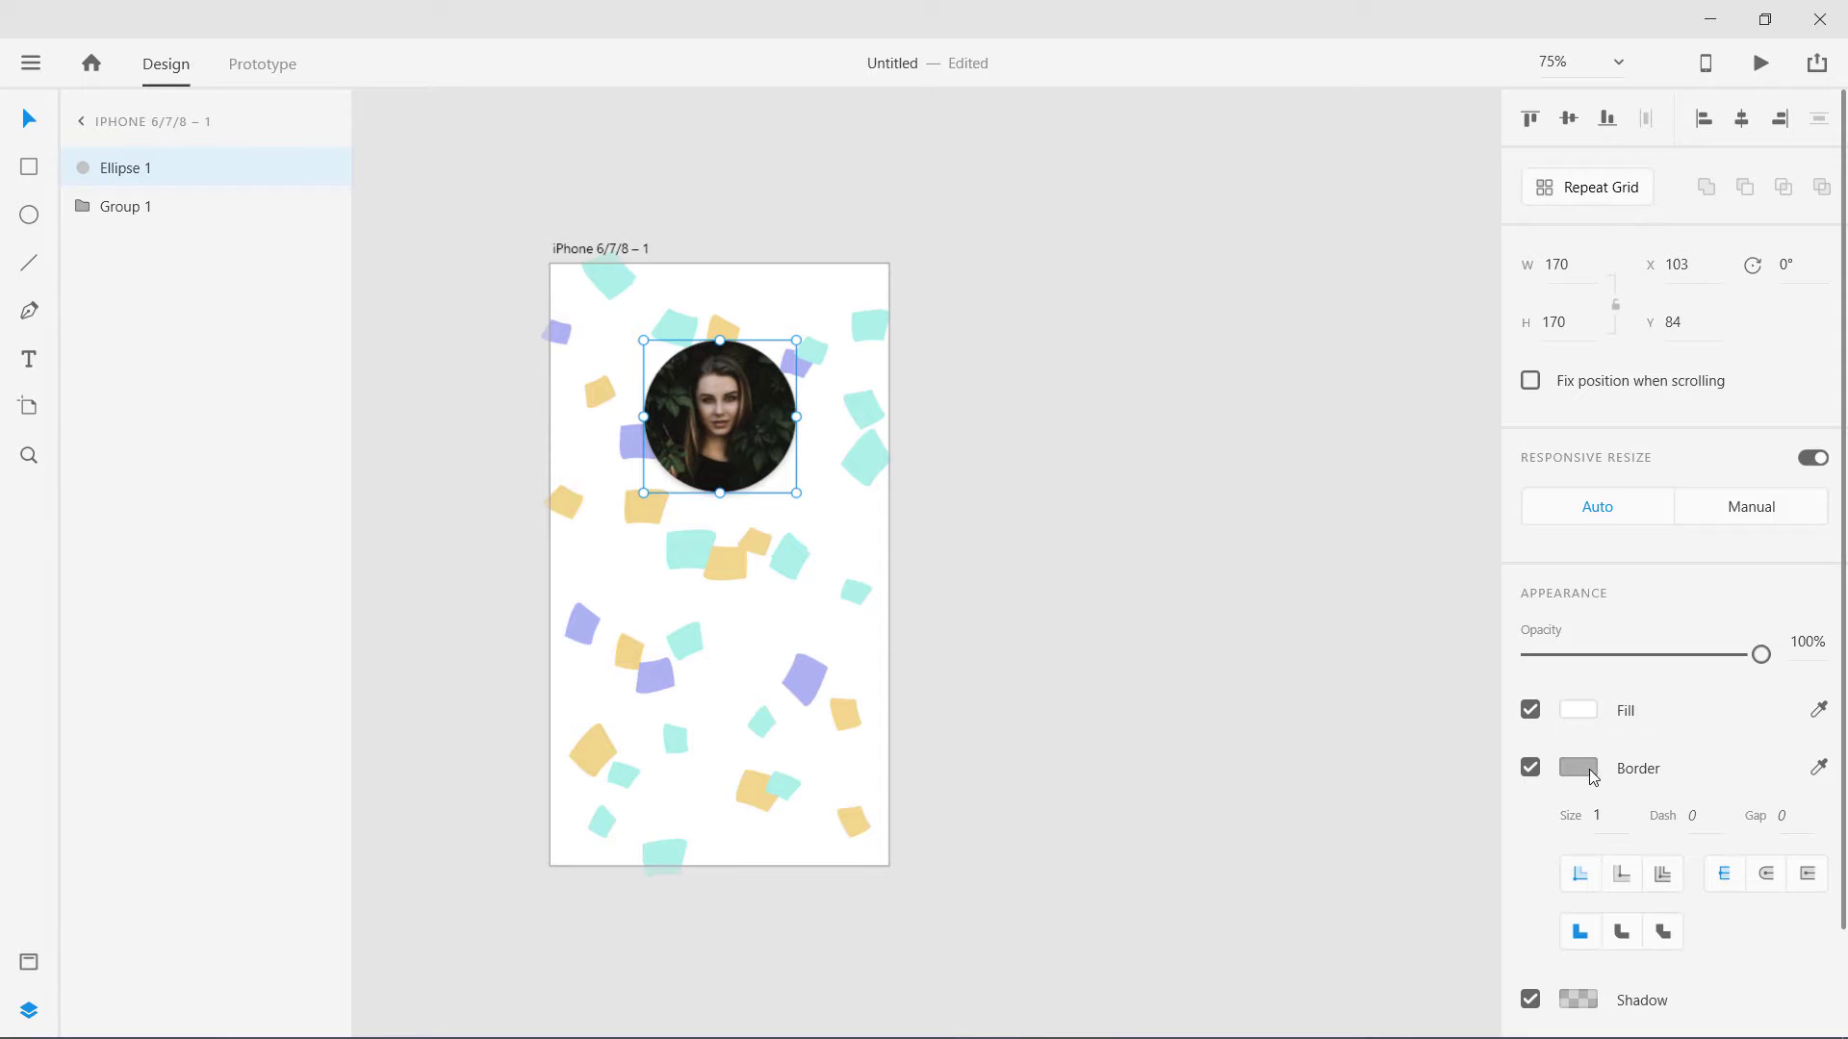
Step: Set the avatar circle's border size to 5 and check the result
left_click(1588, 815)
type("5")
key("Return")
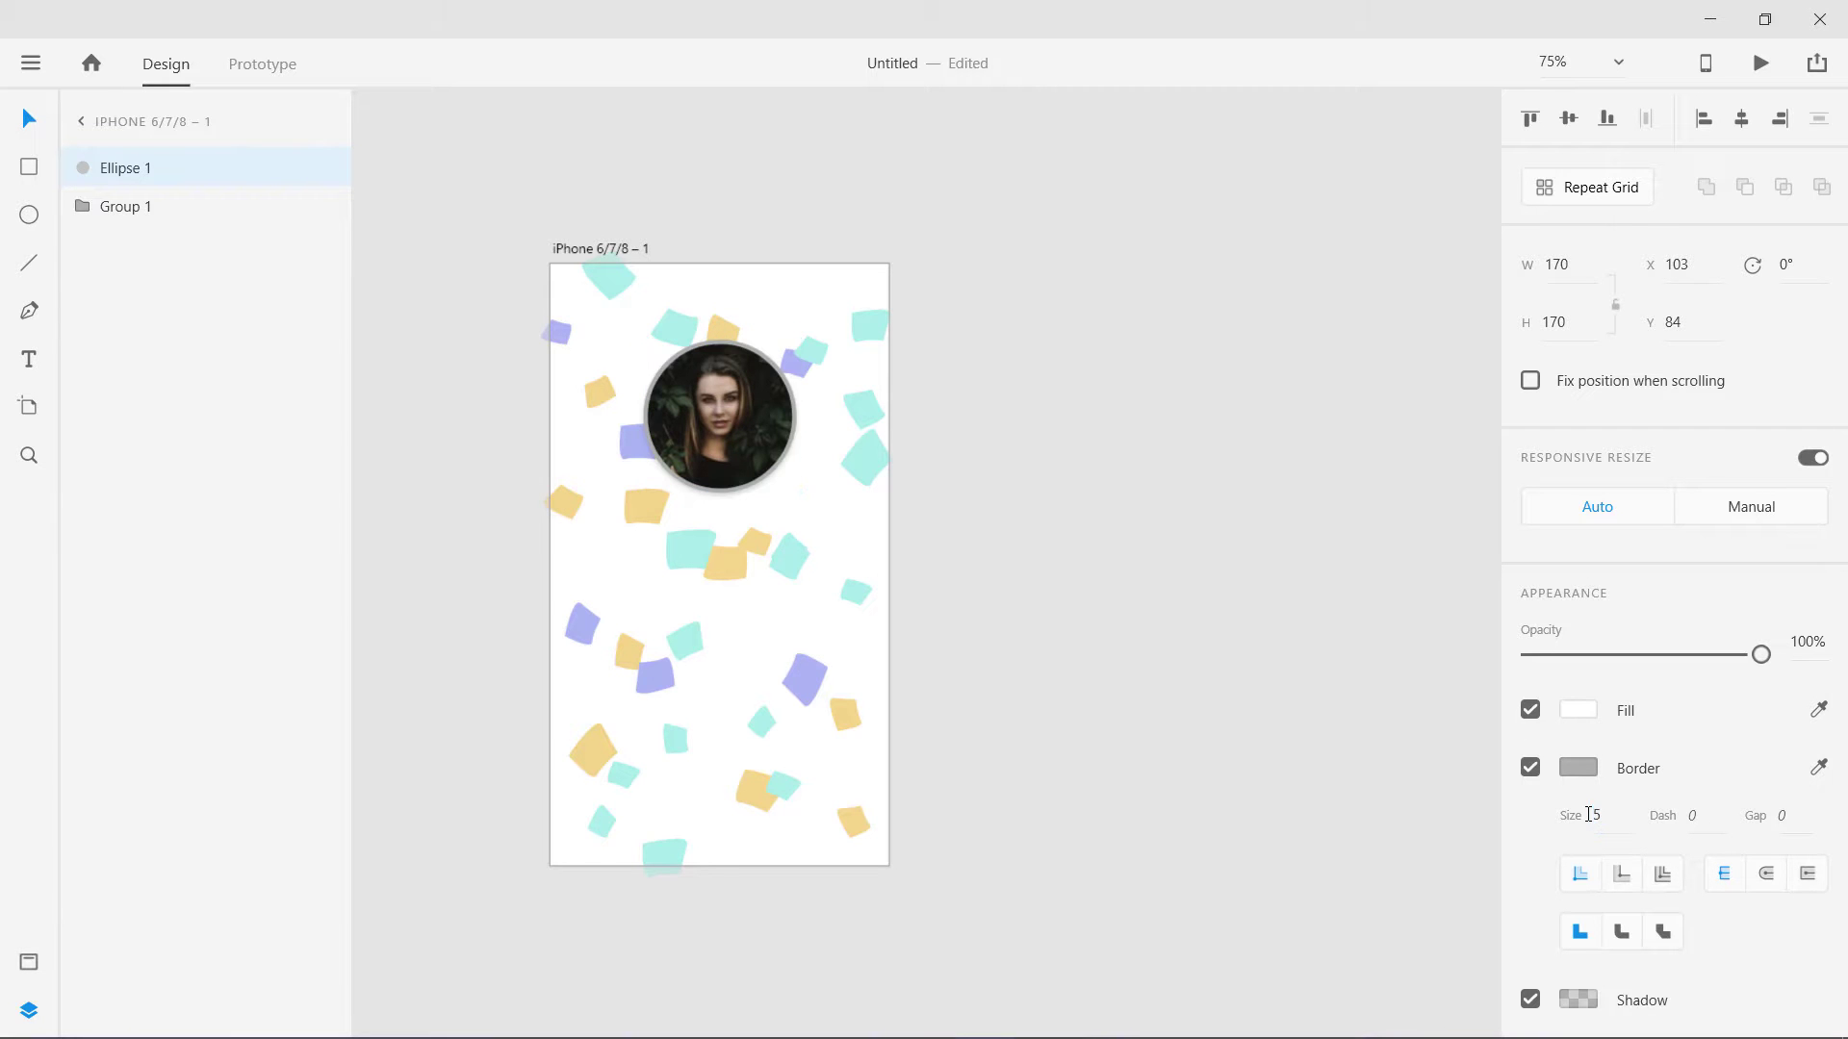
left_click(1233, 805)
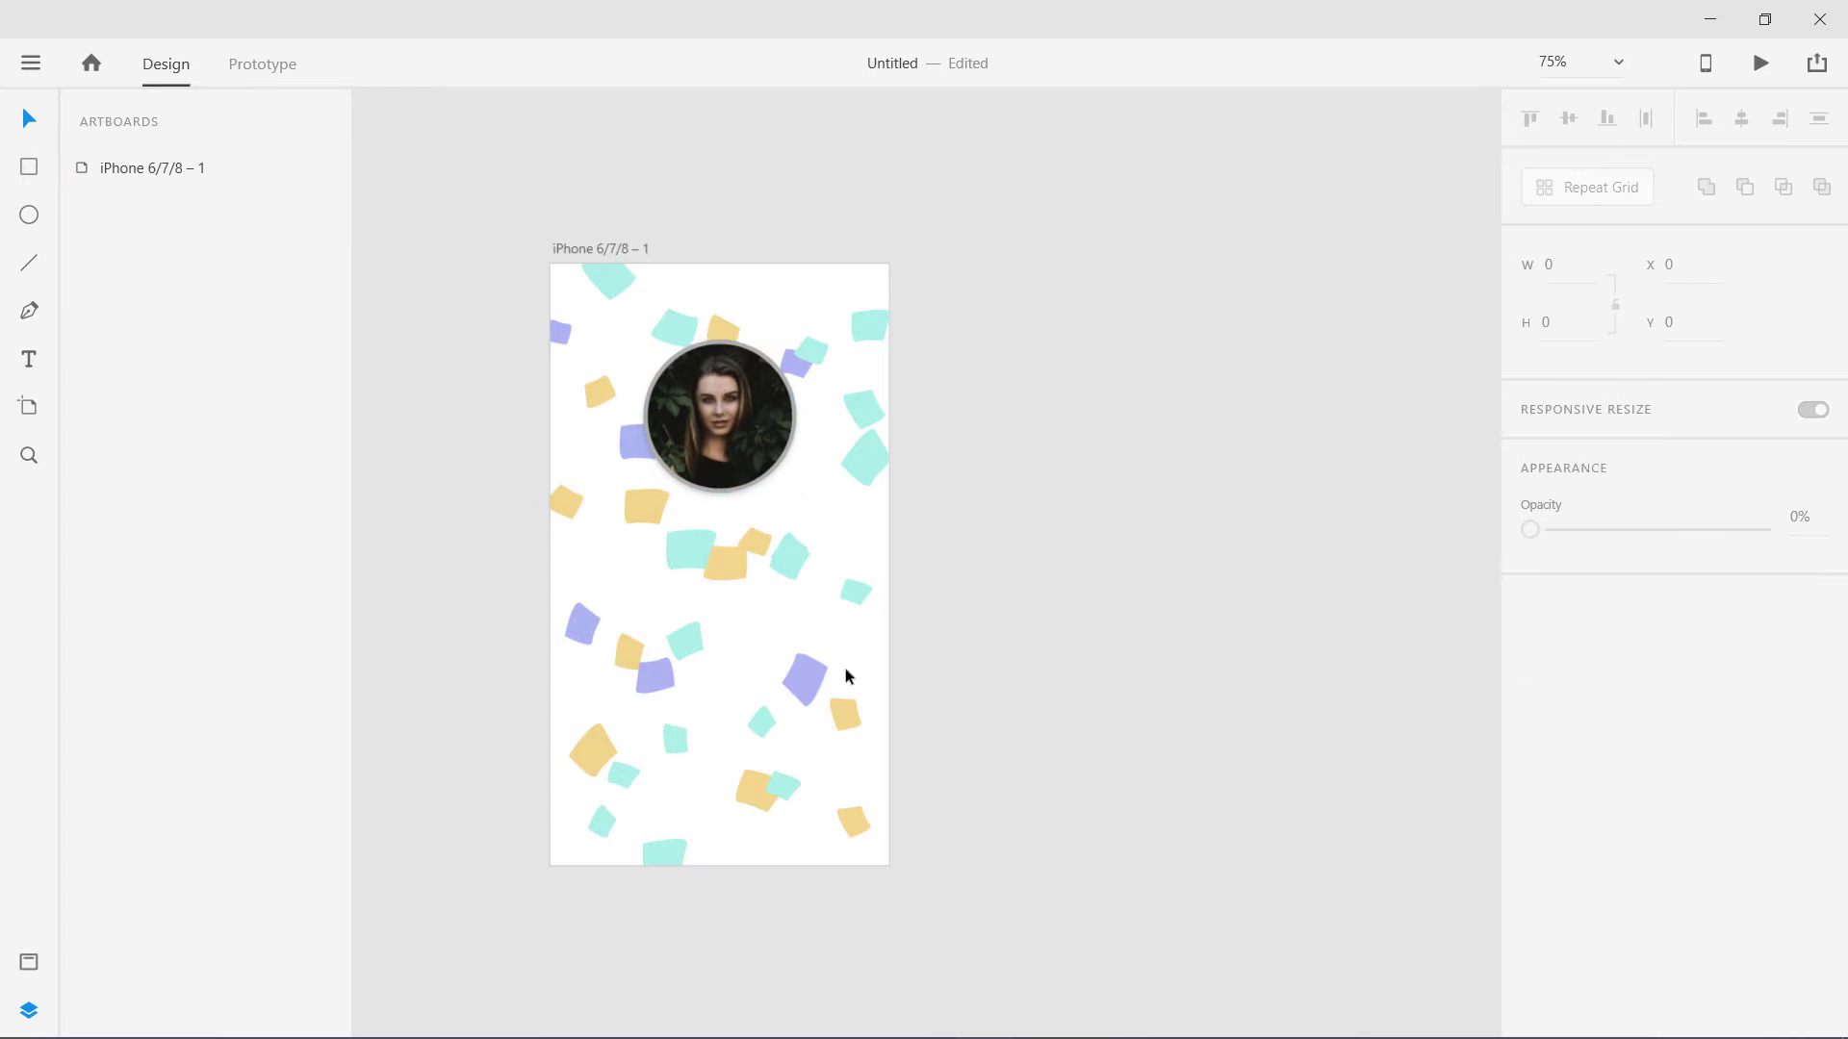
left_click(715, 464)
Step: Copy the selected avatar ellipse's CSS to the clipboard with the Copy CSS plugin
right_click(716, 464)
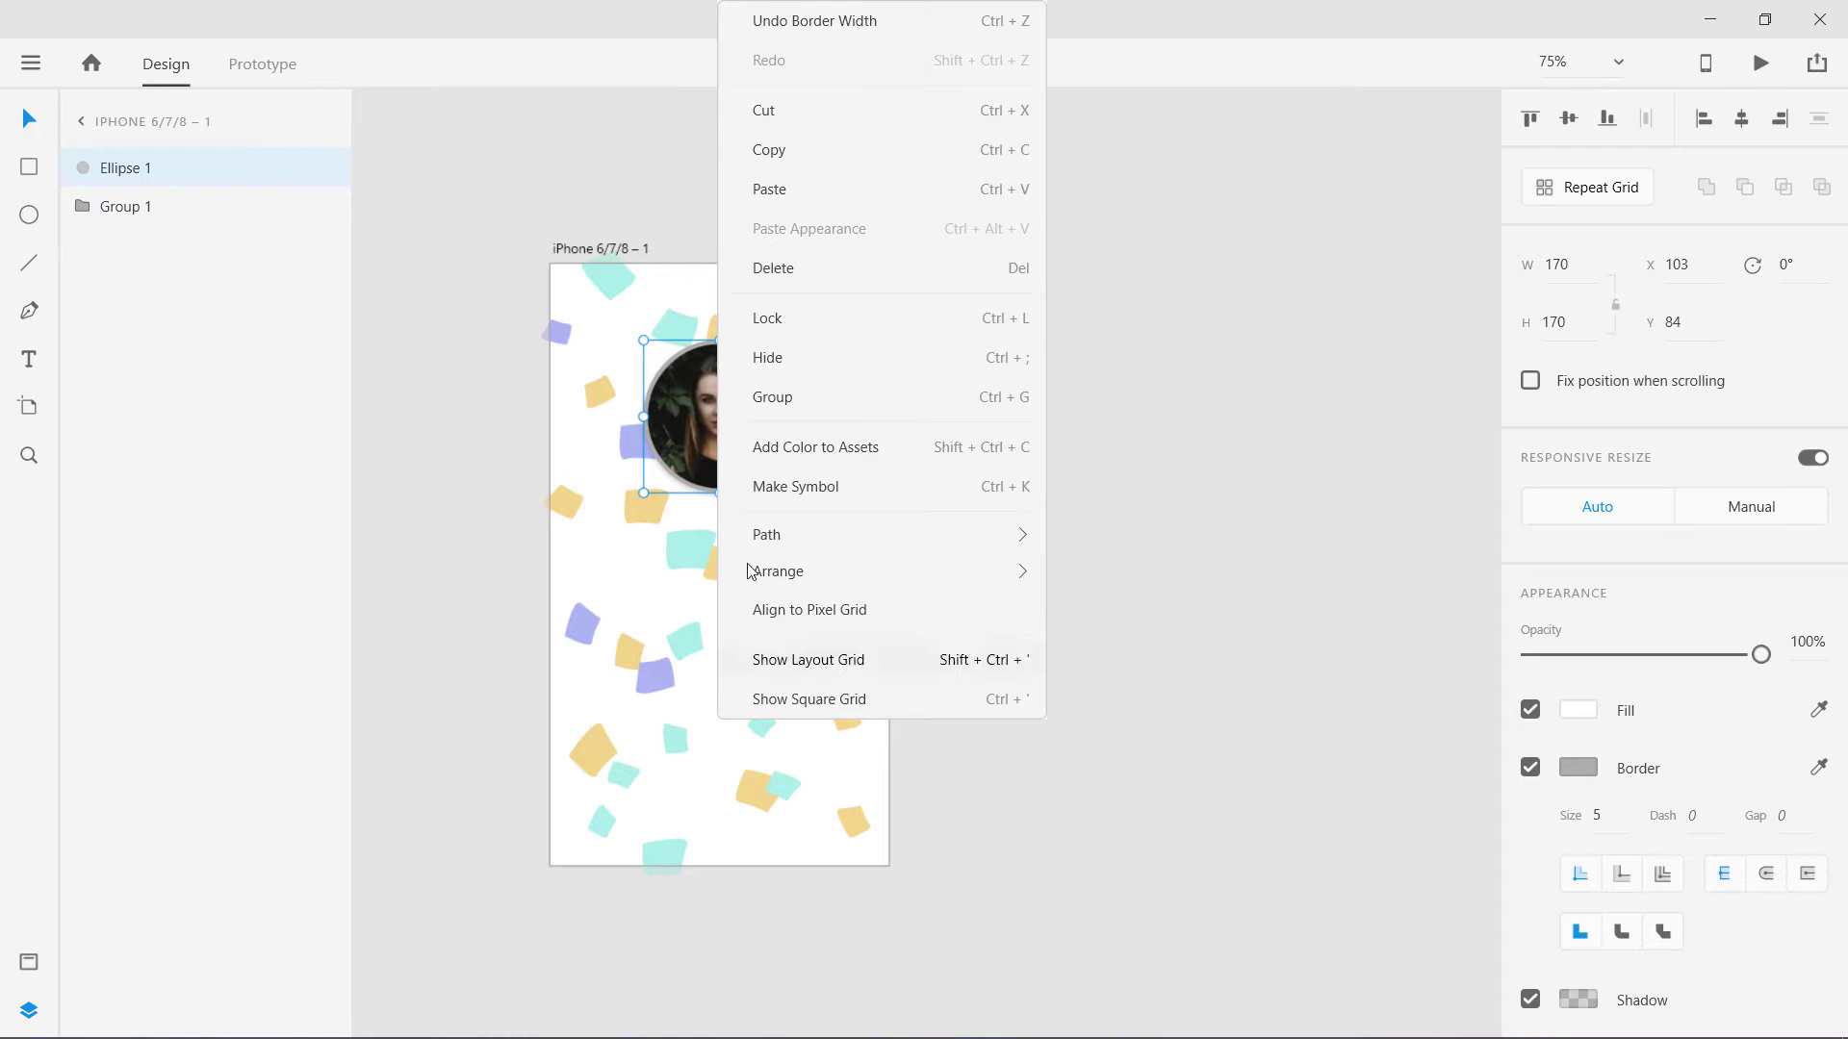
left_click(693, 412)
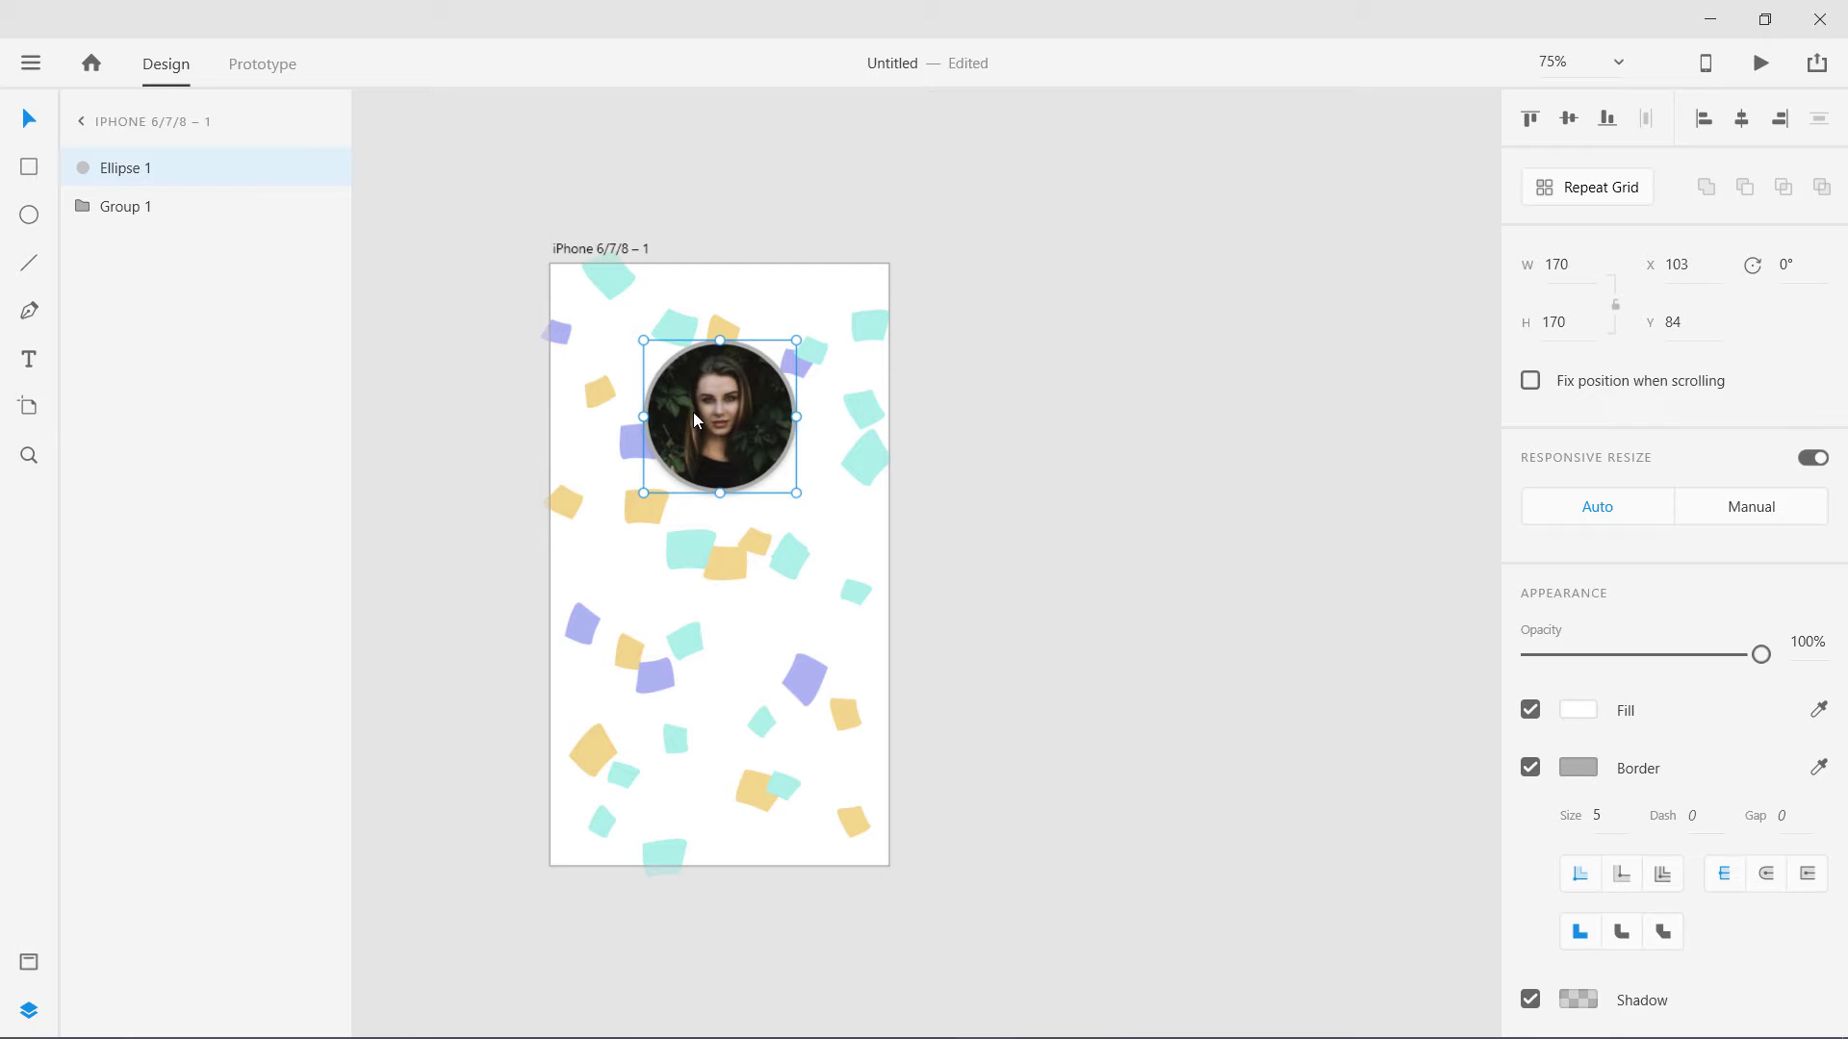
left_click(31, 62)
mouse_move(154, 895)
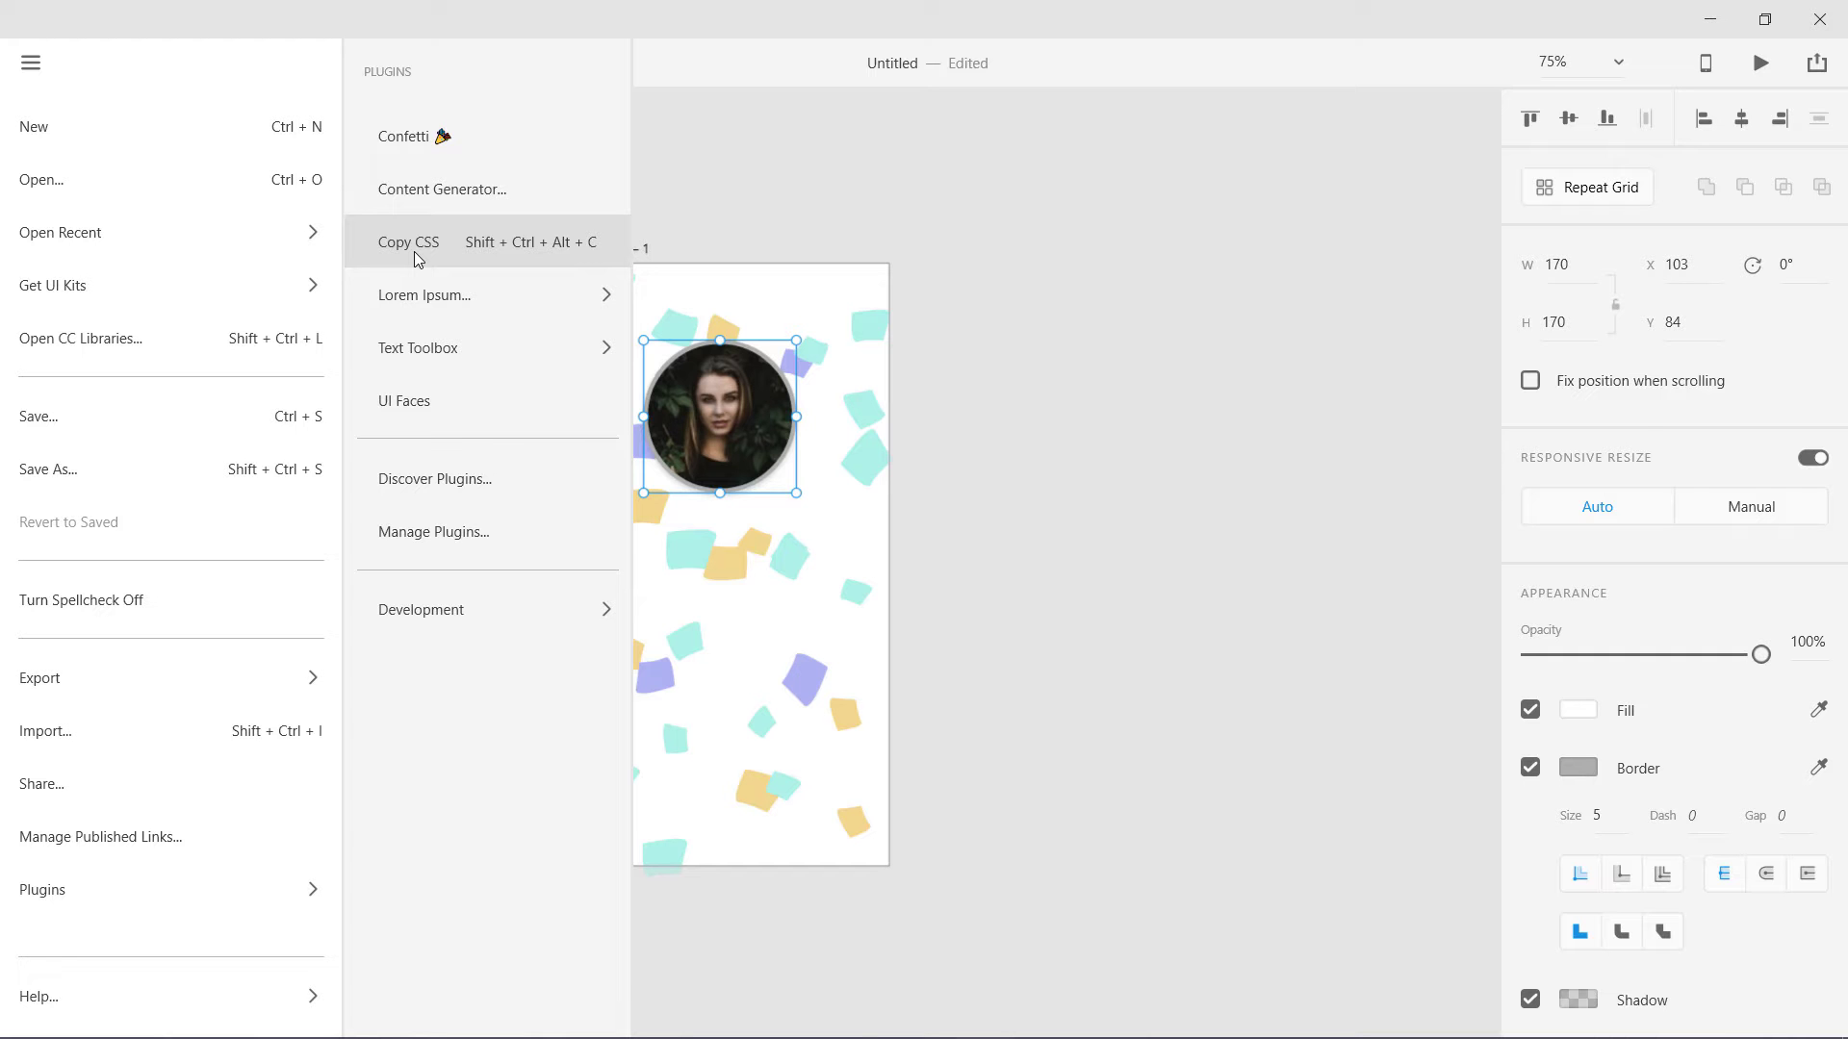
left_click(414, 242)
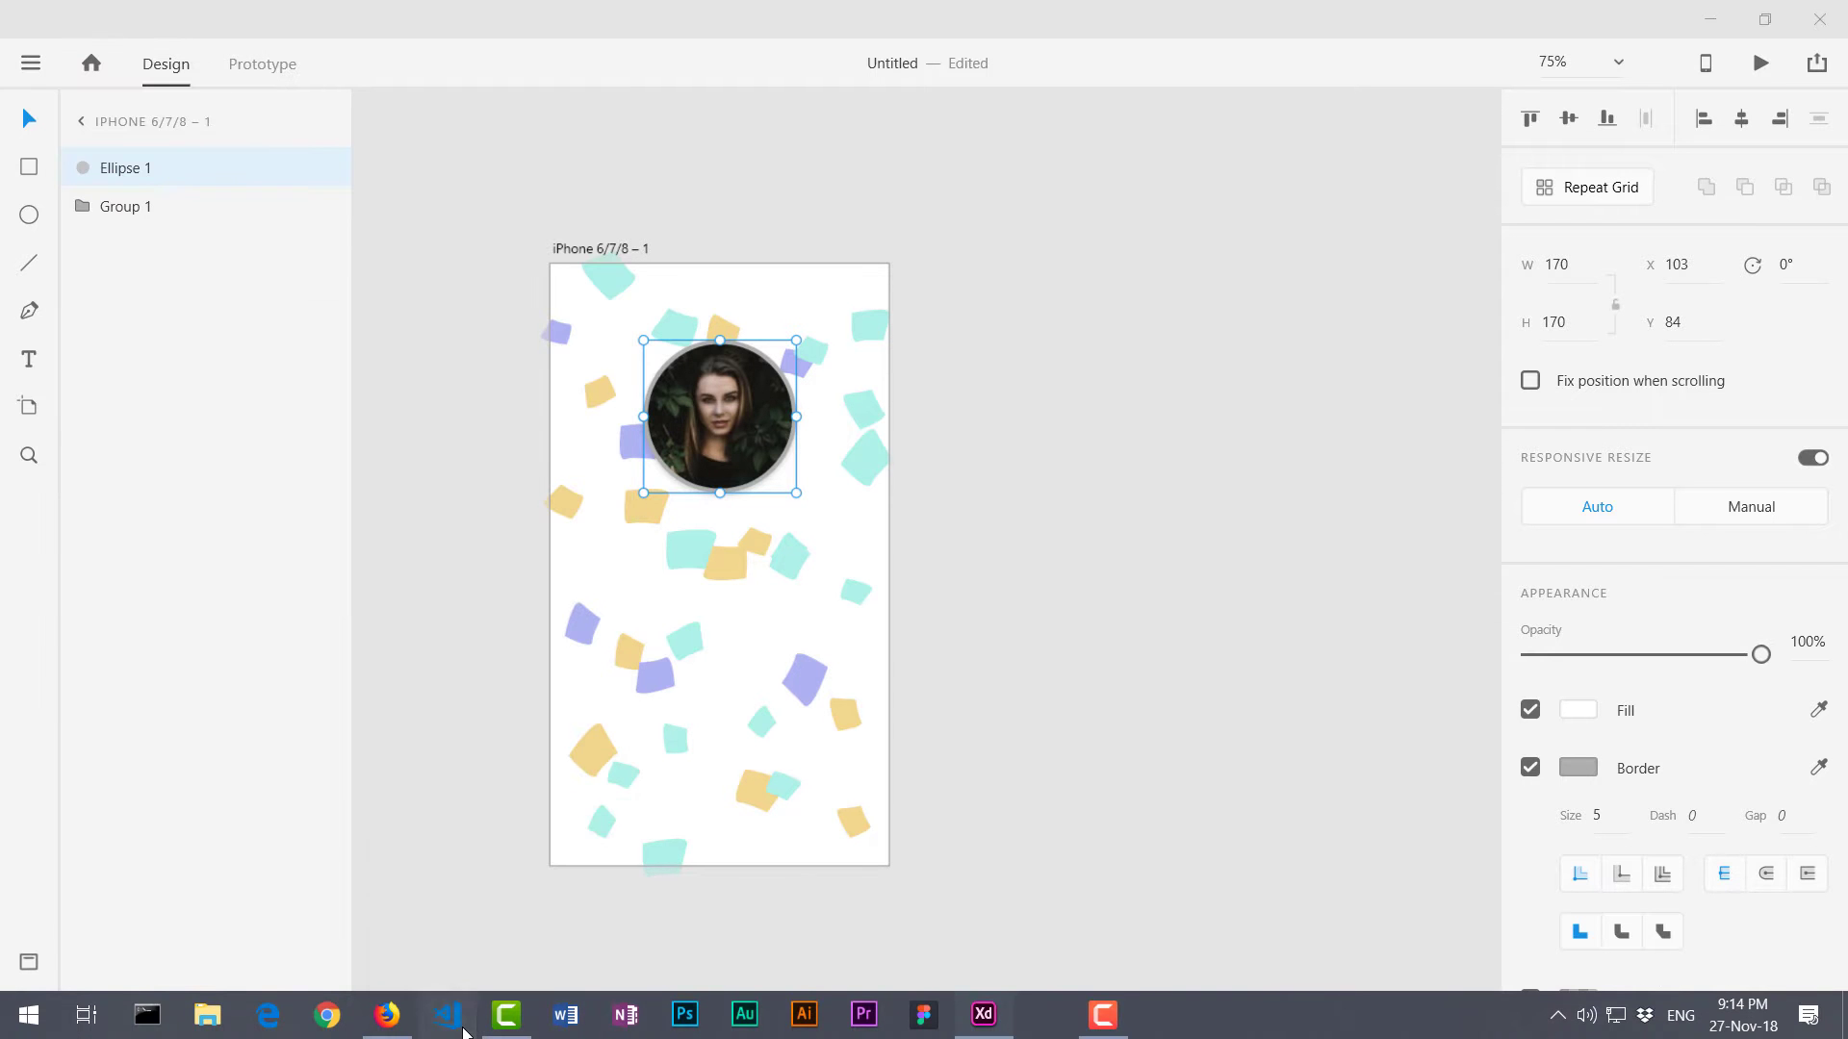
Step: Paste the avatar's CSS on a new line below the URL in the grids links file
left_click(447, 1014)
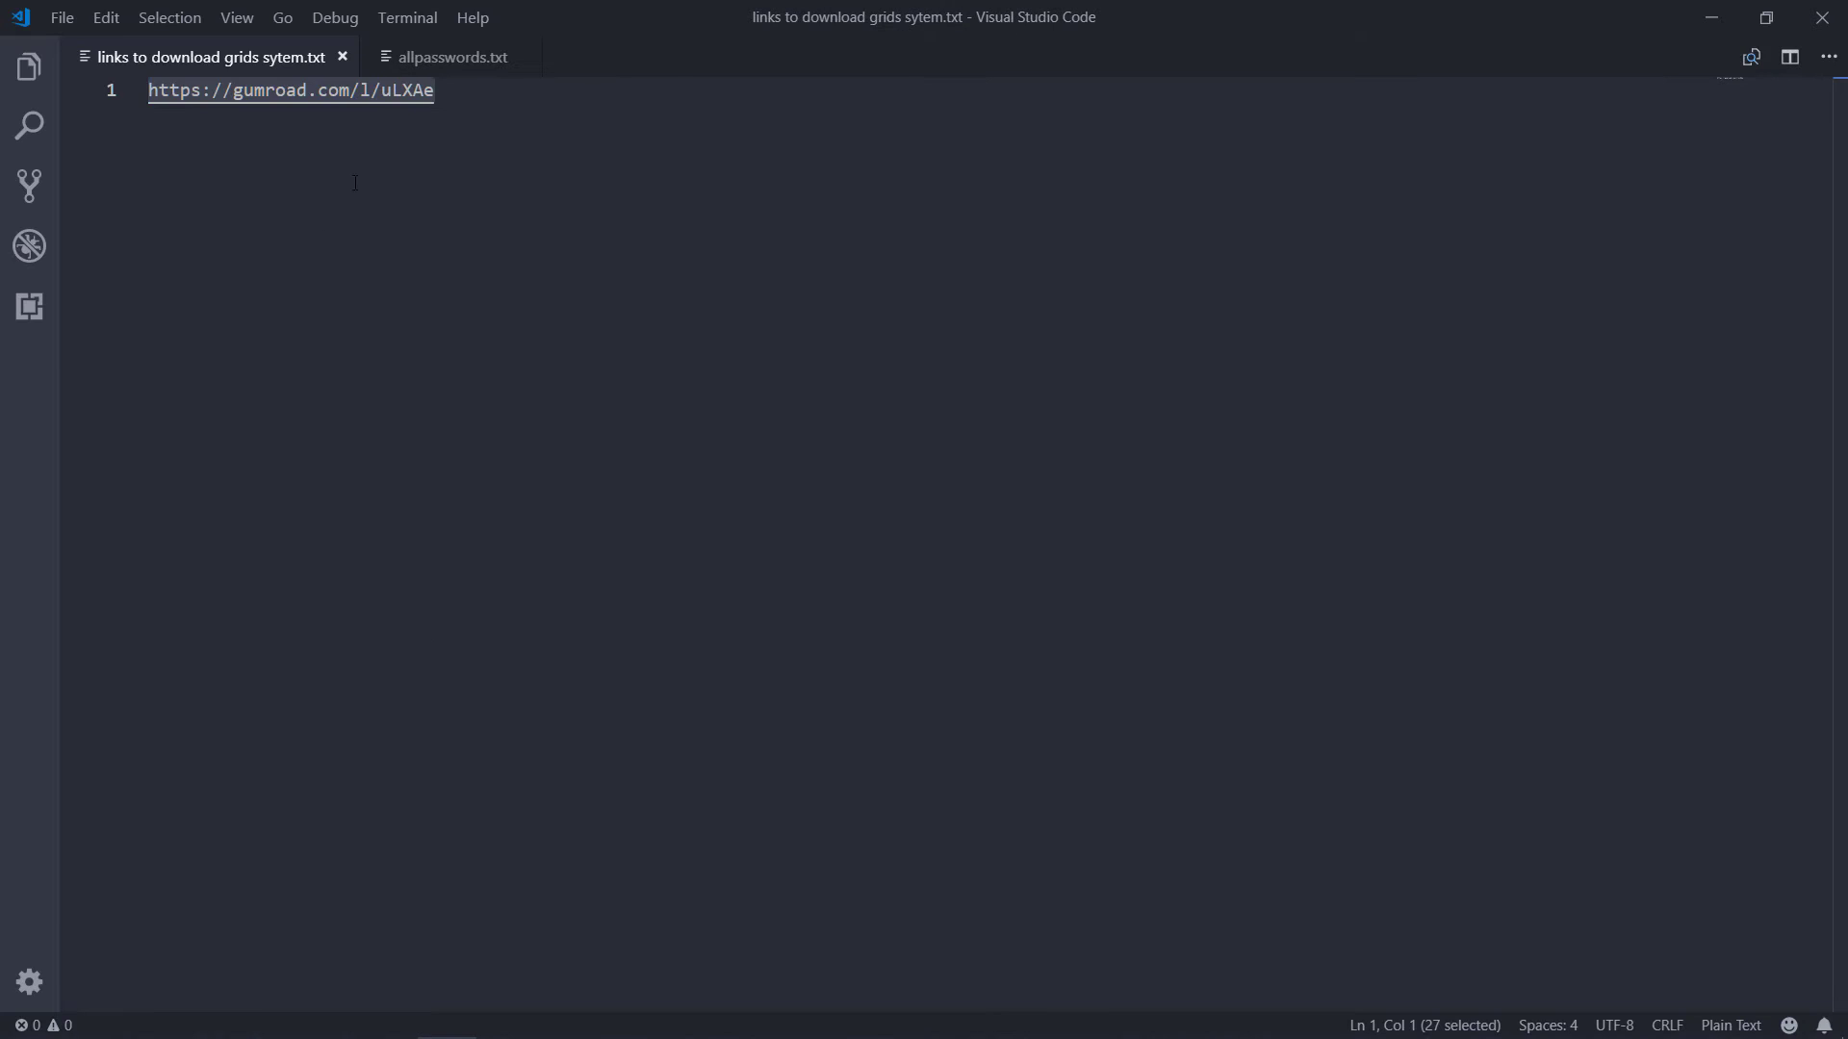
left_click(451, 57)
left_click(221, 60)
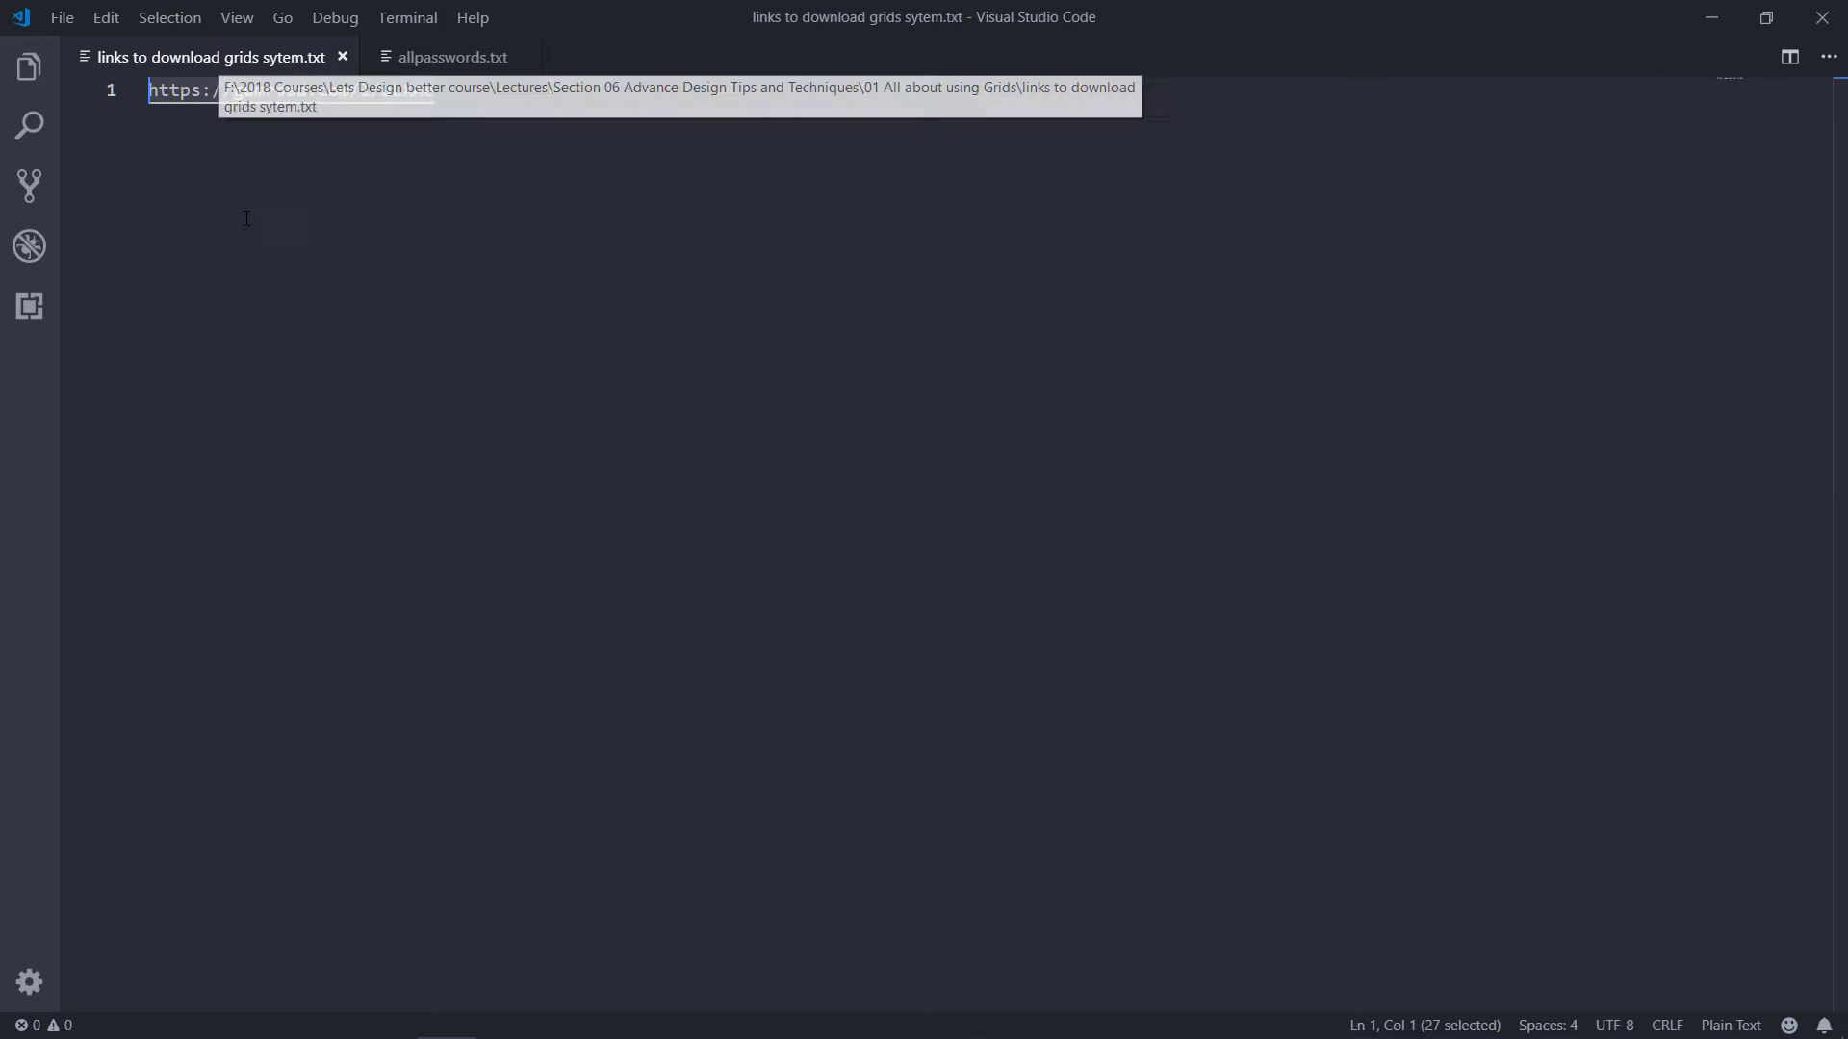
left_click(463, 96)
key("Return")
key("Return")
key("Return")
key("Return")
key("Return")
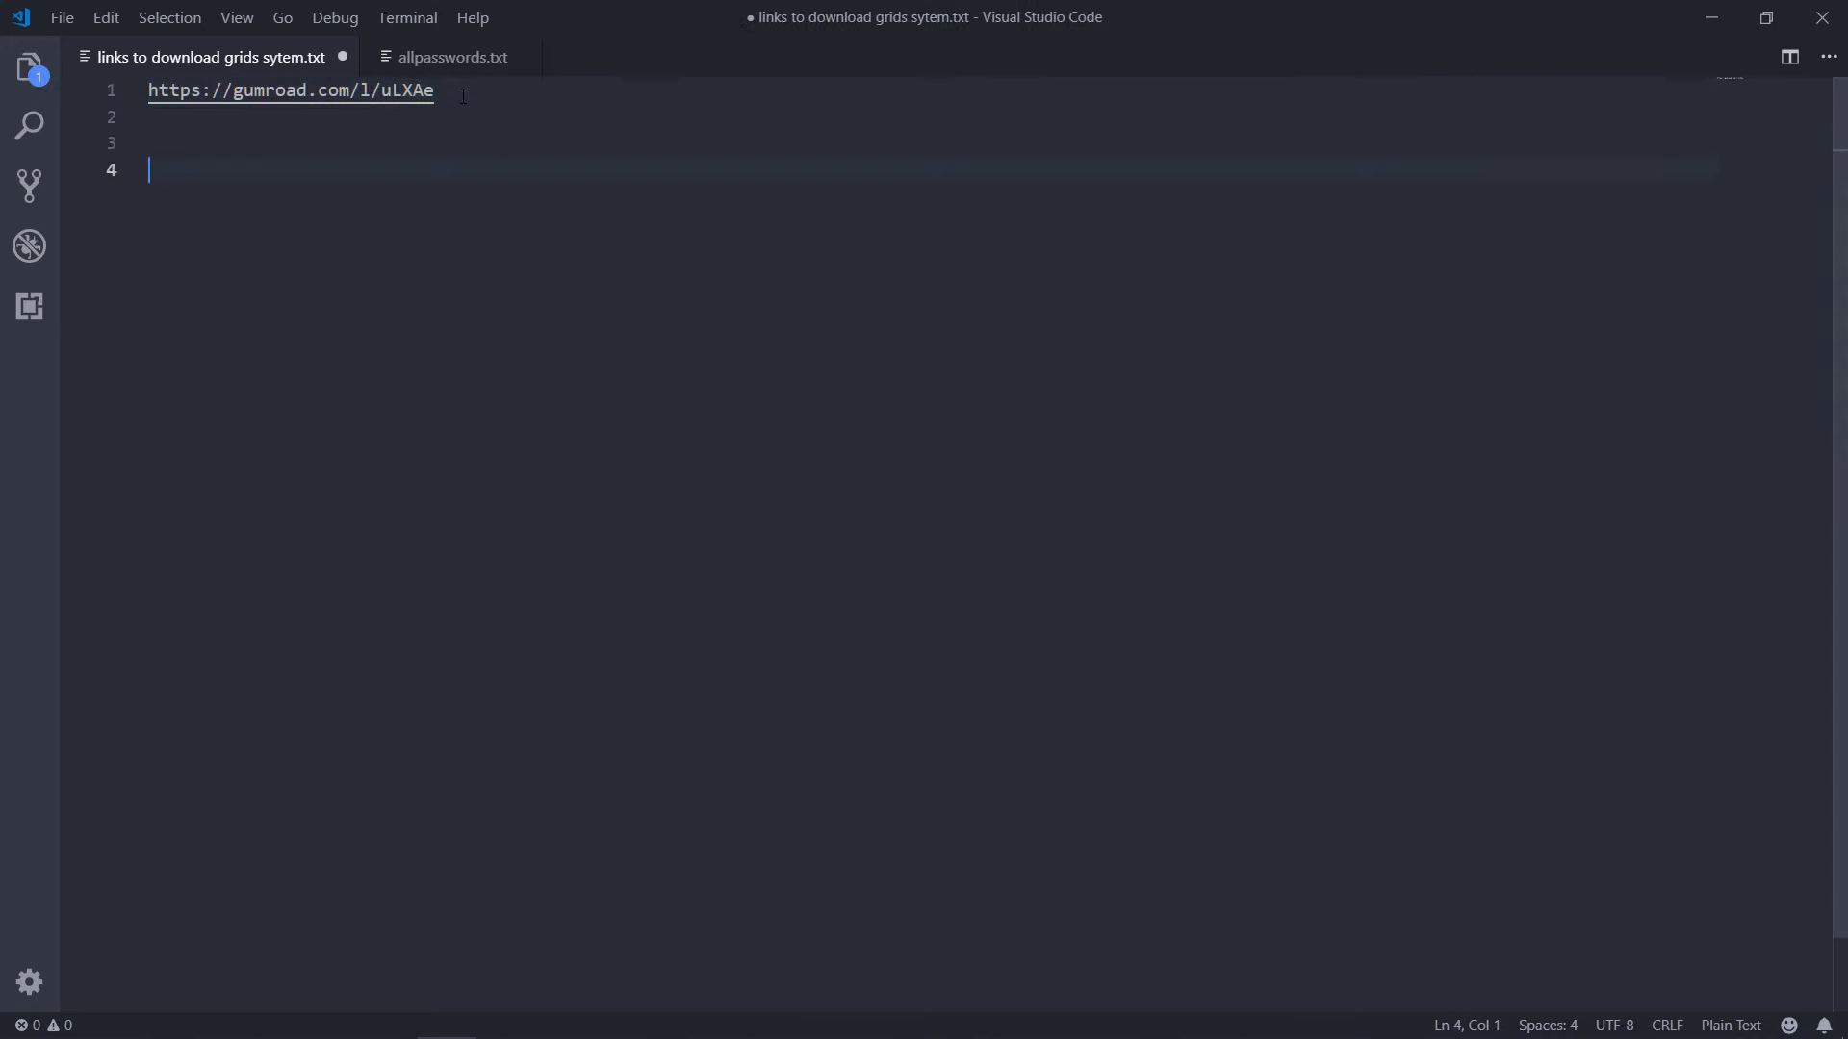
key("ctrl+v")
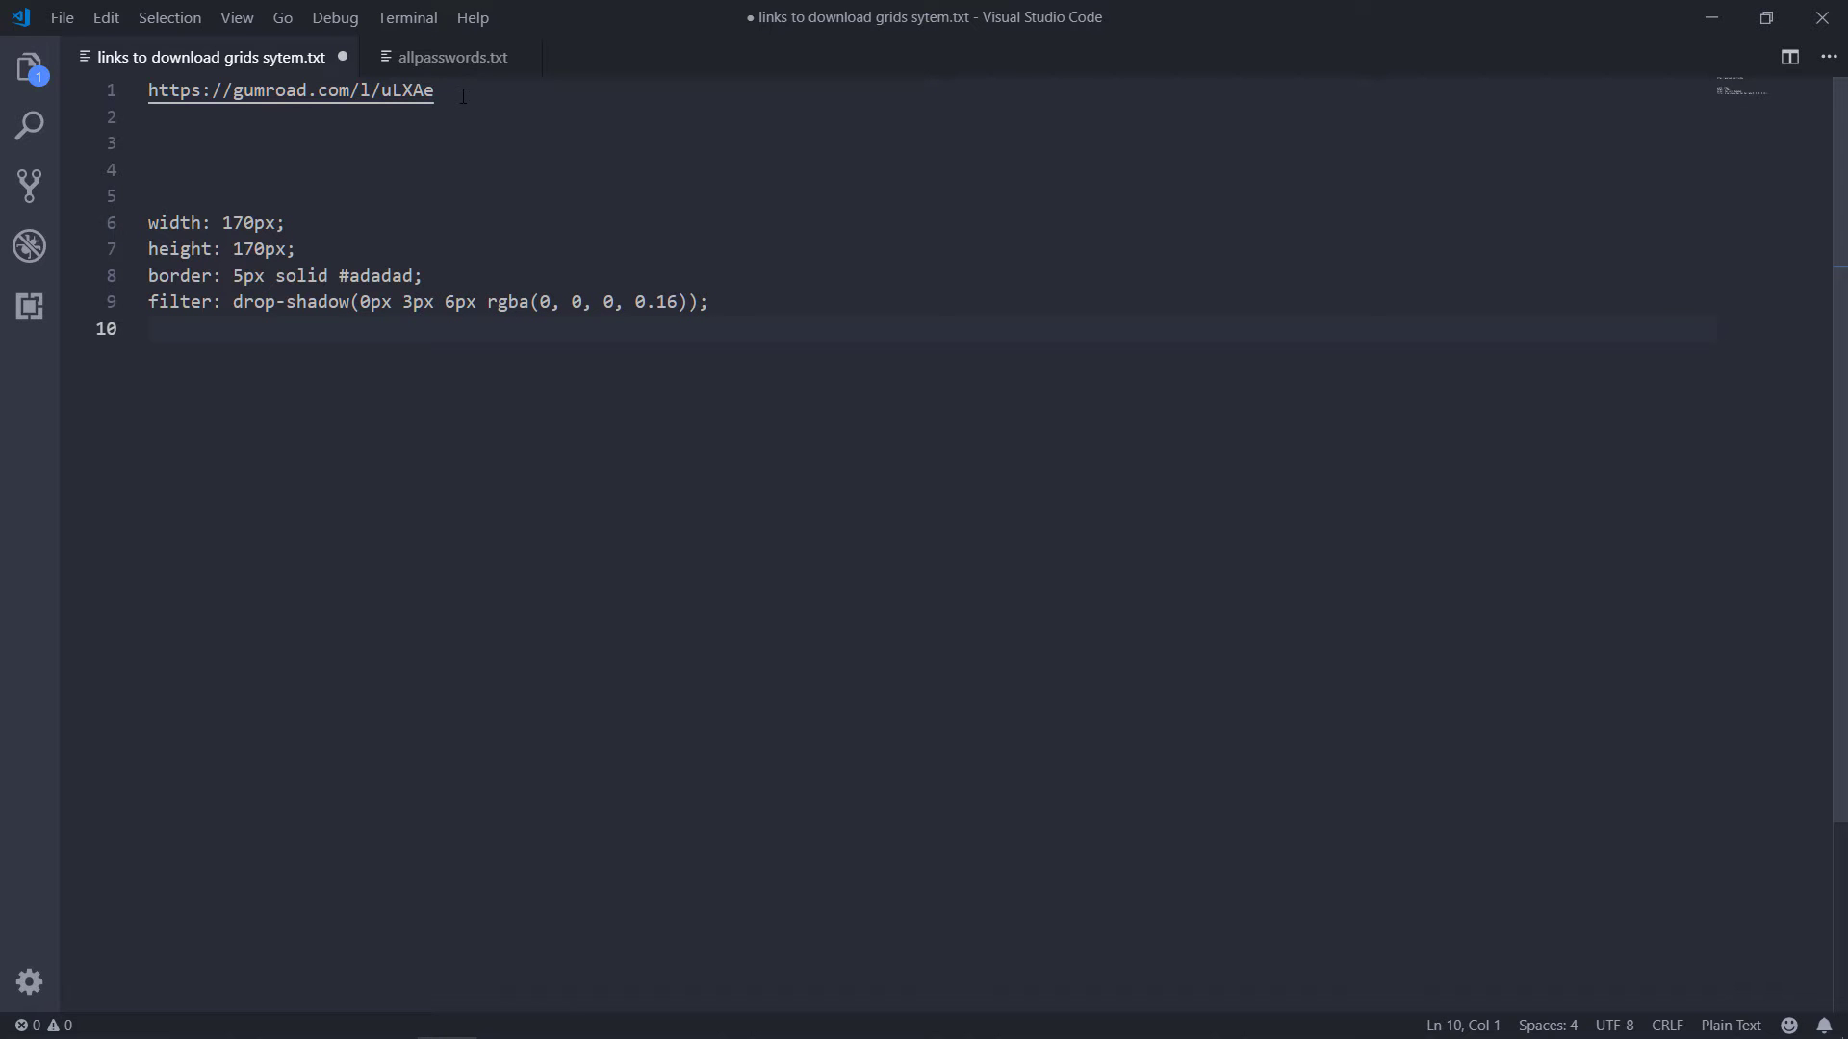
left_click(179, 275)
left_click(180, 303)
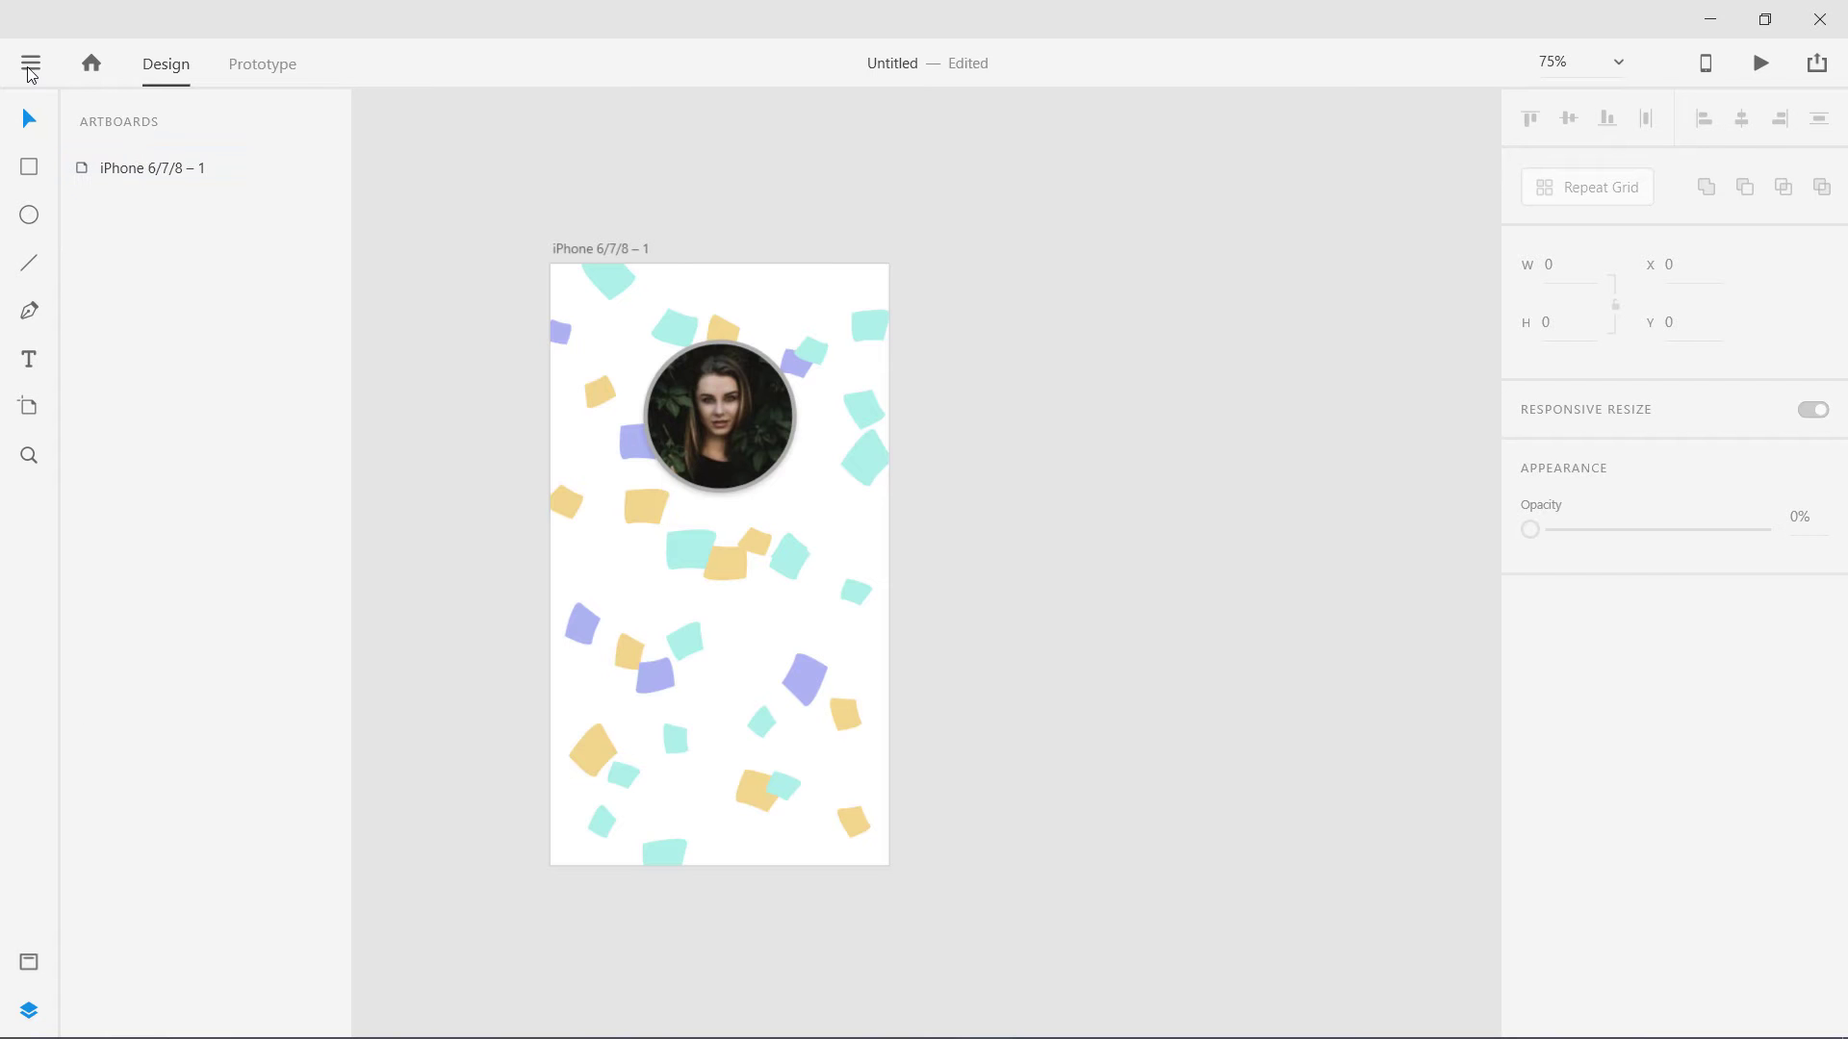
left_click(30, 67)
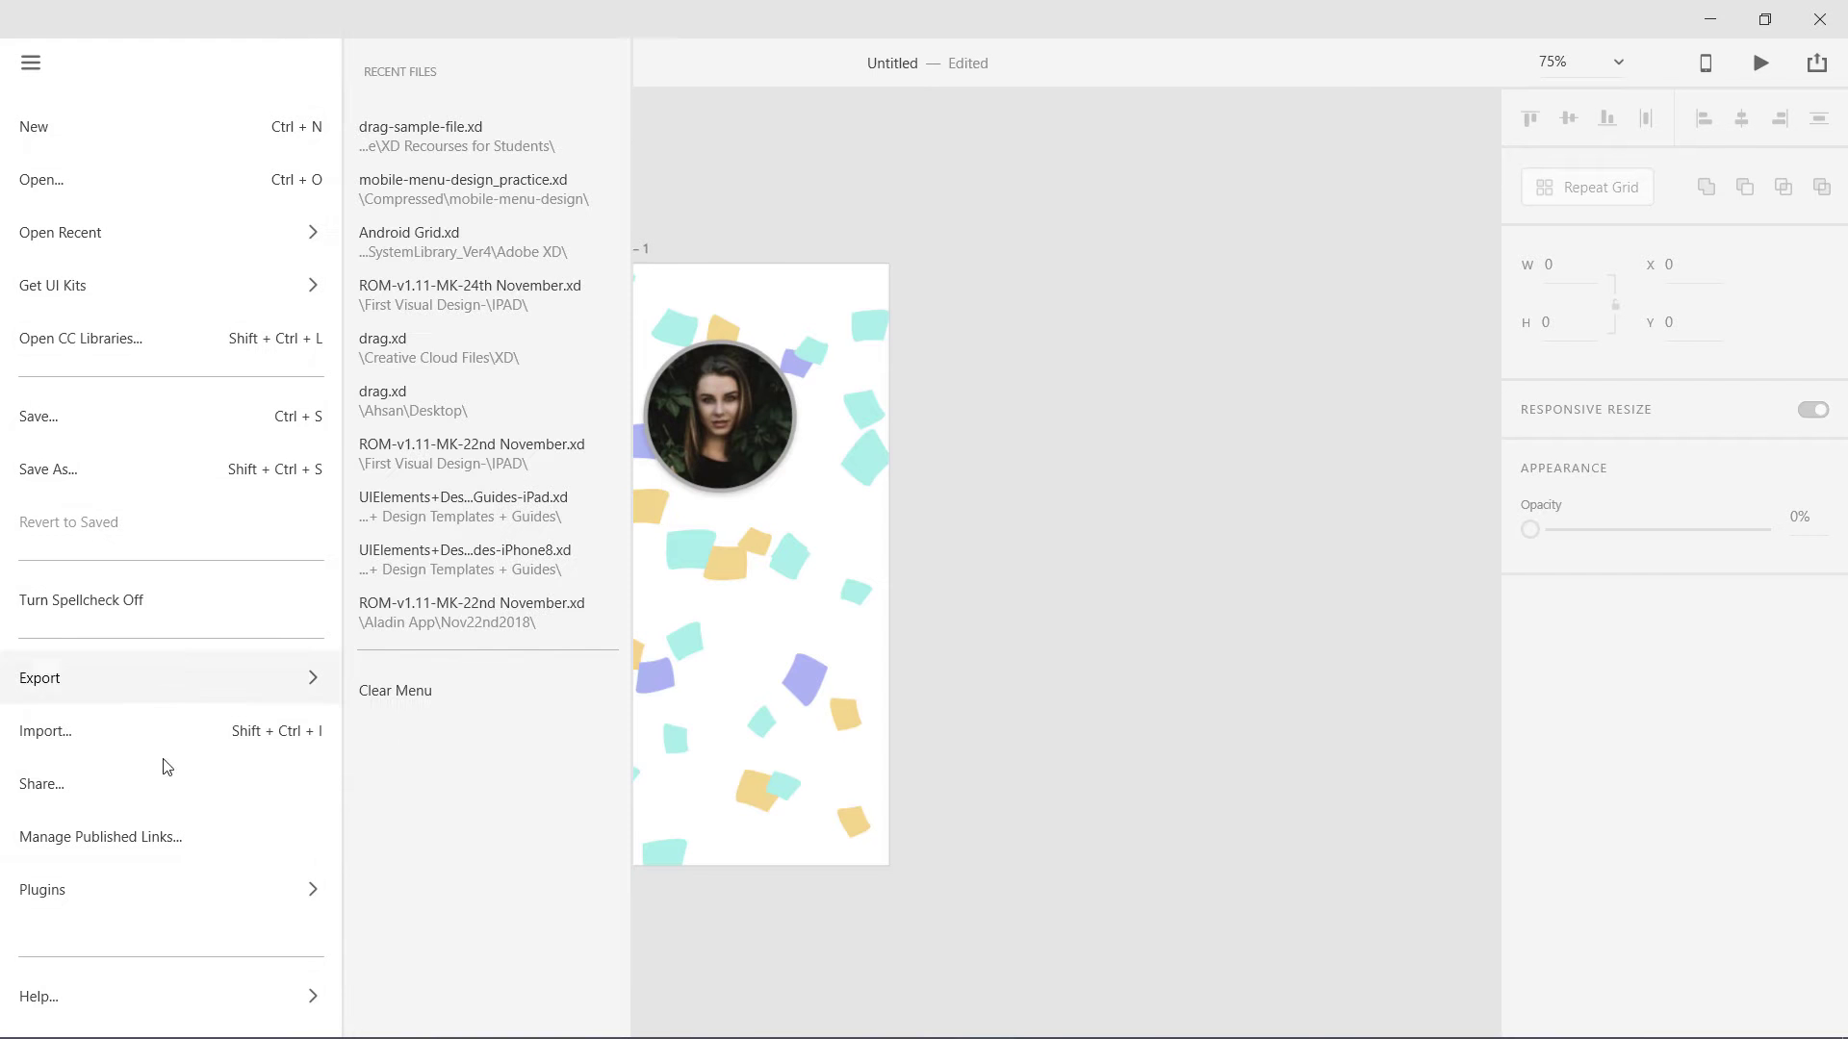
mouse_move(186, 886)
mouse_move(473, 358)
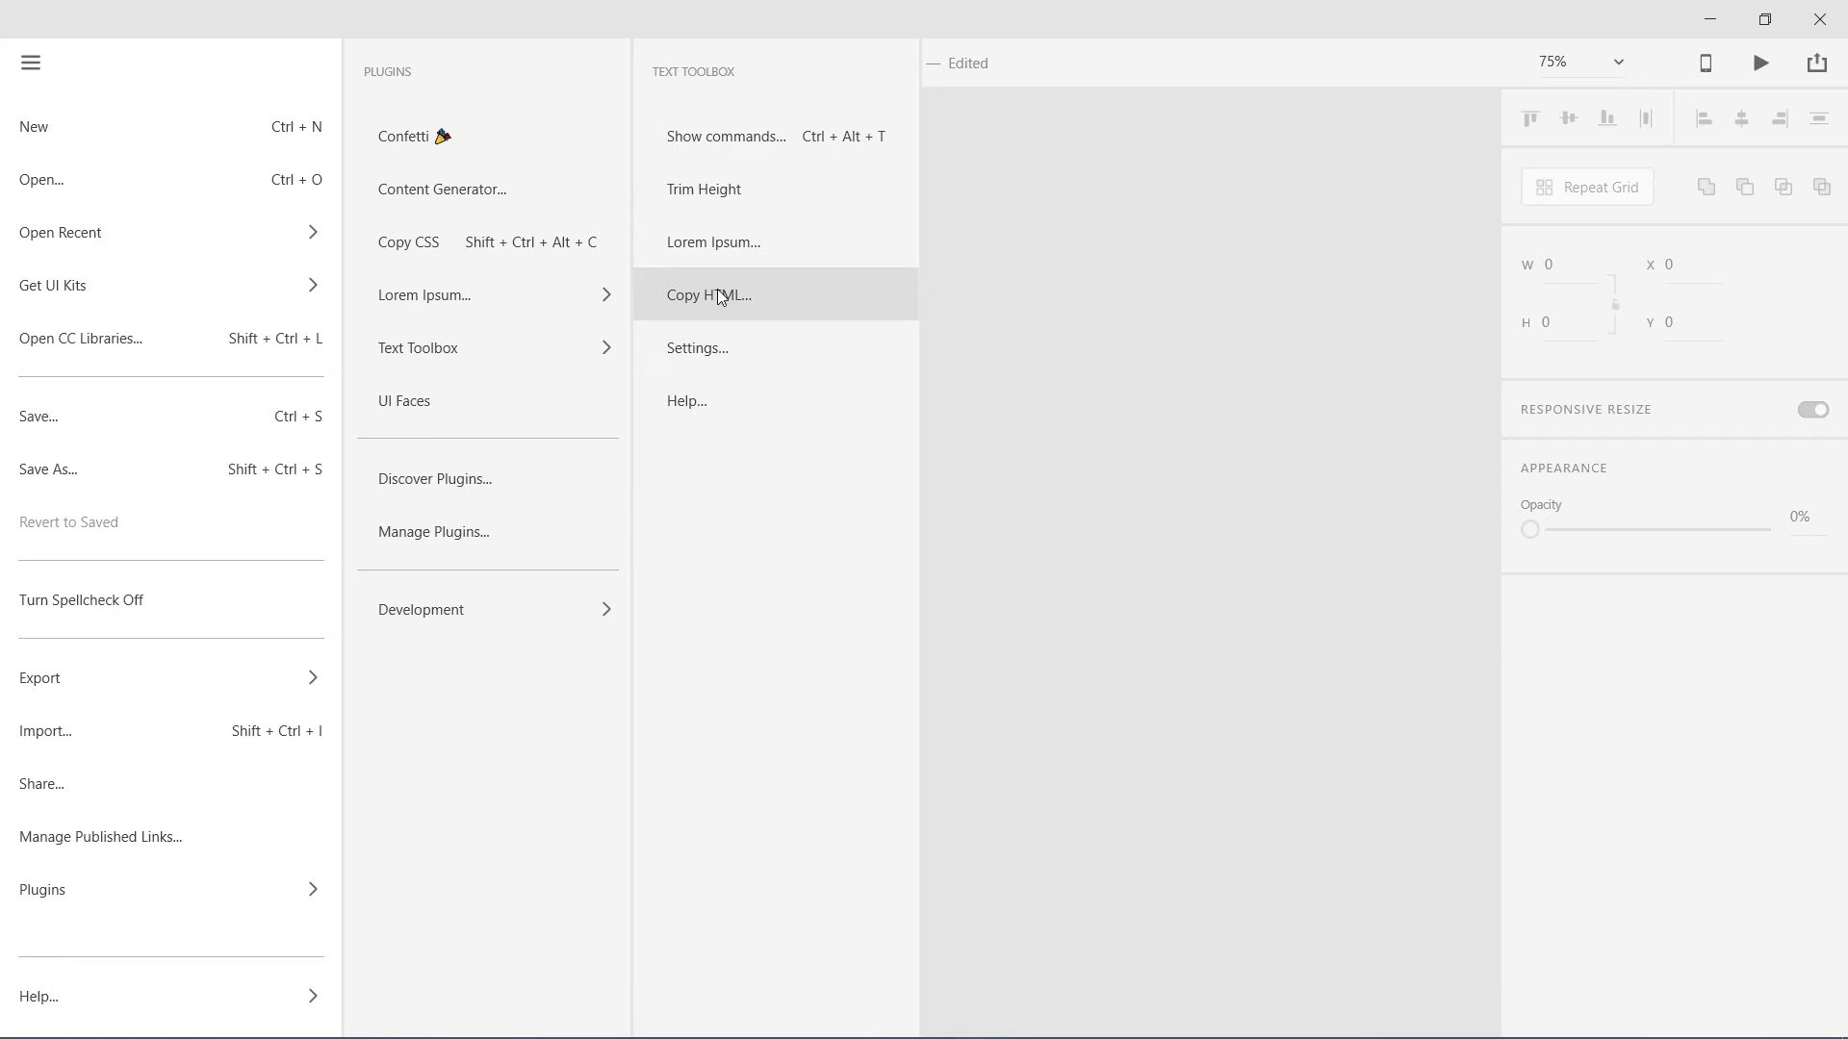
left_click(987, 295)
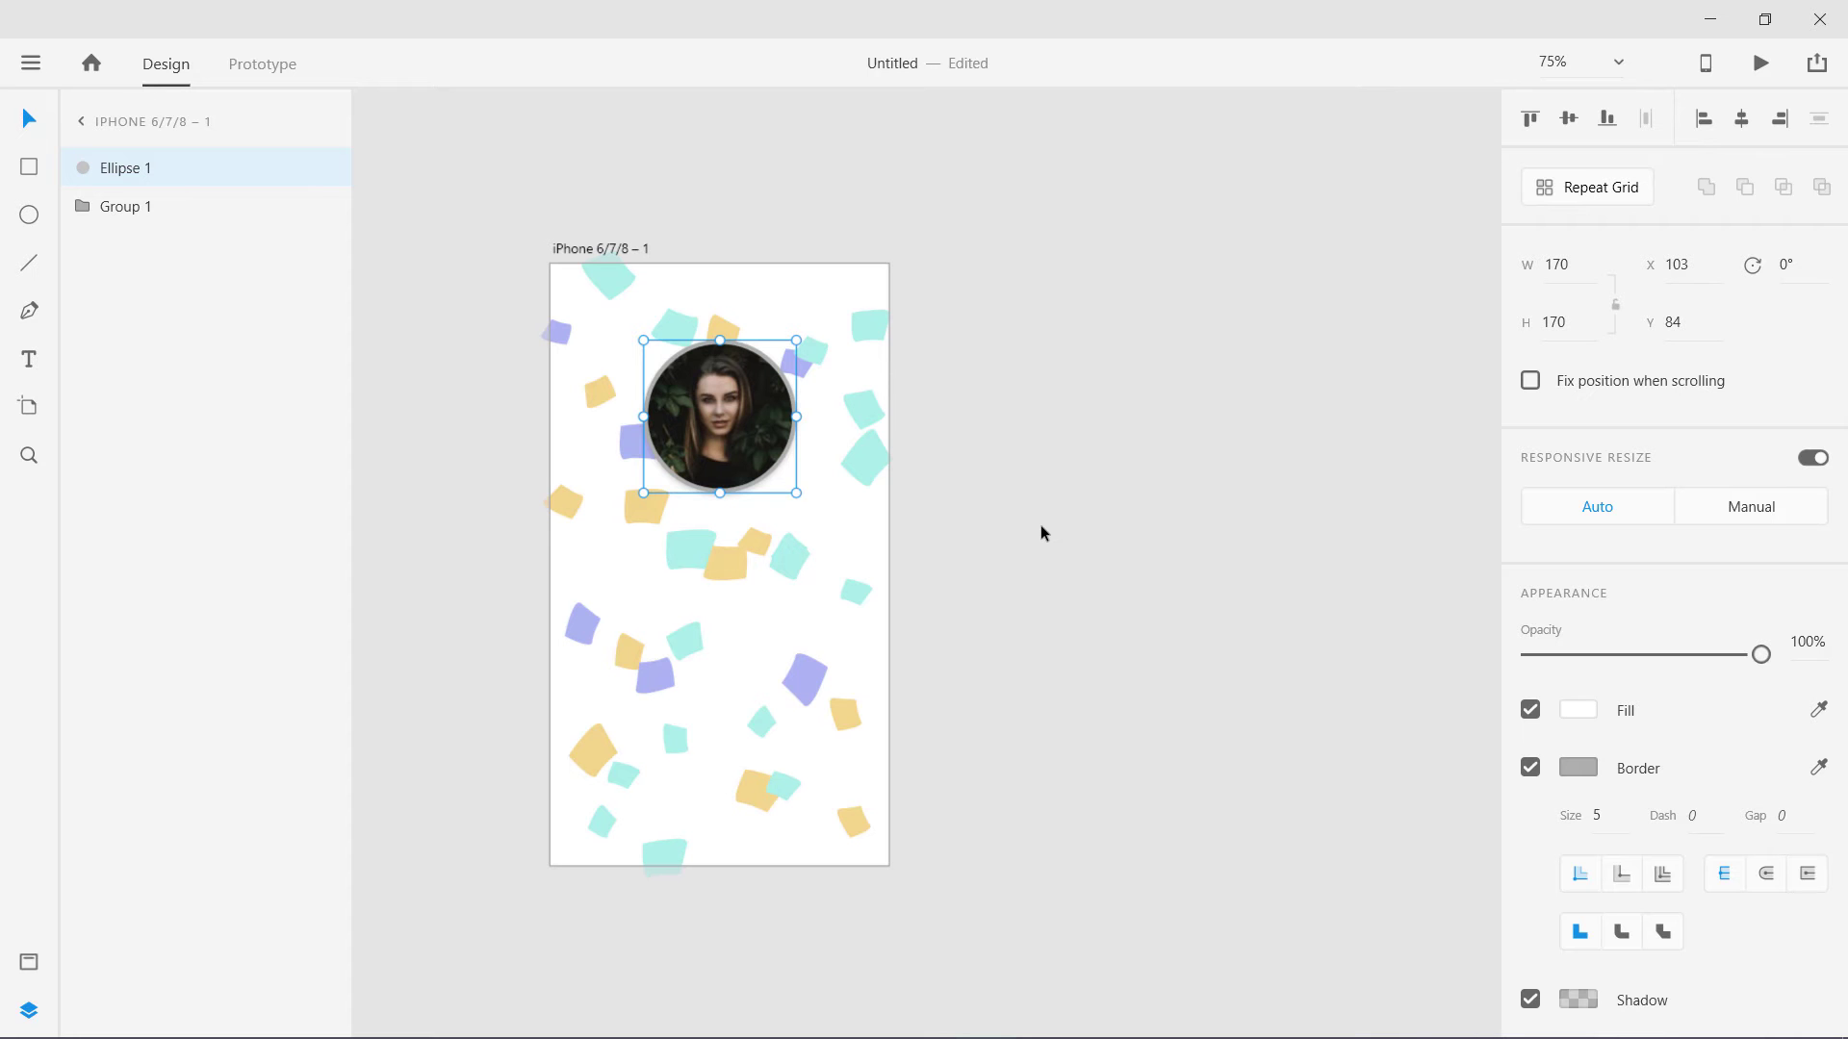
left_click(30, 63)
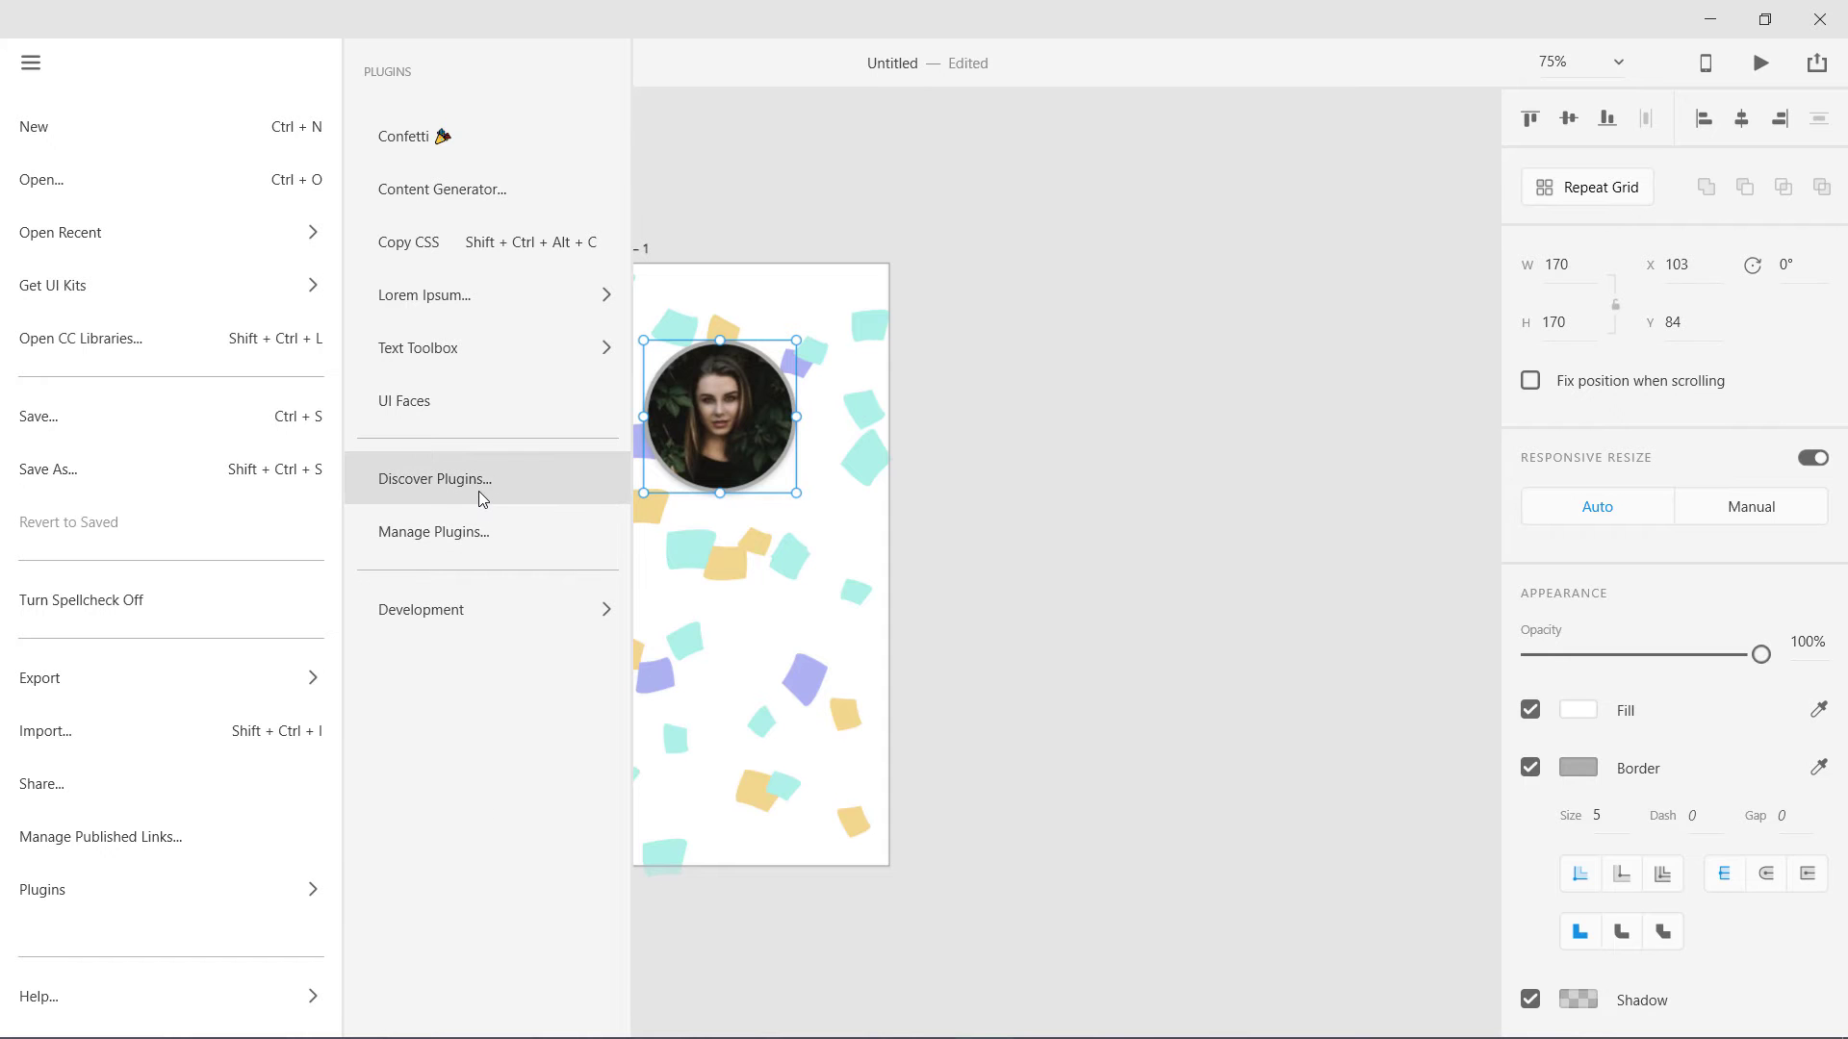
mouse_move(493, 296)
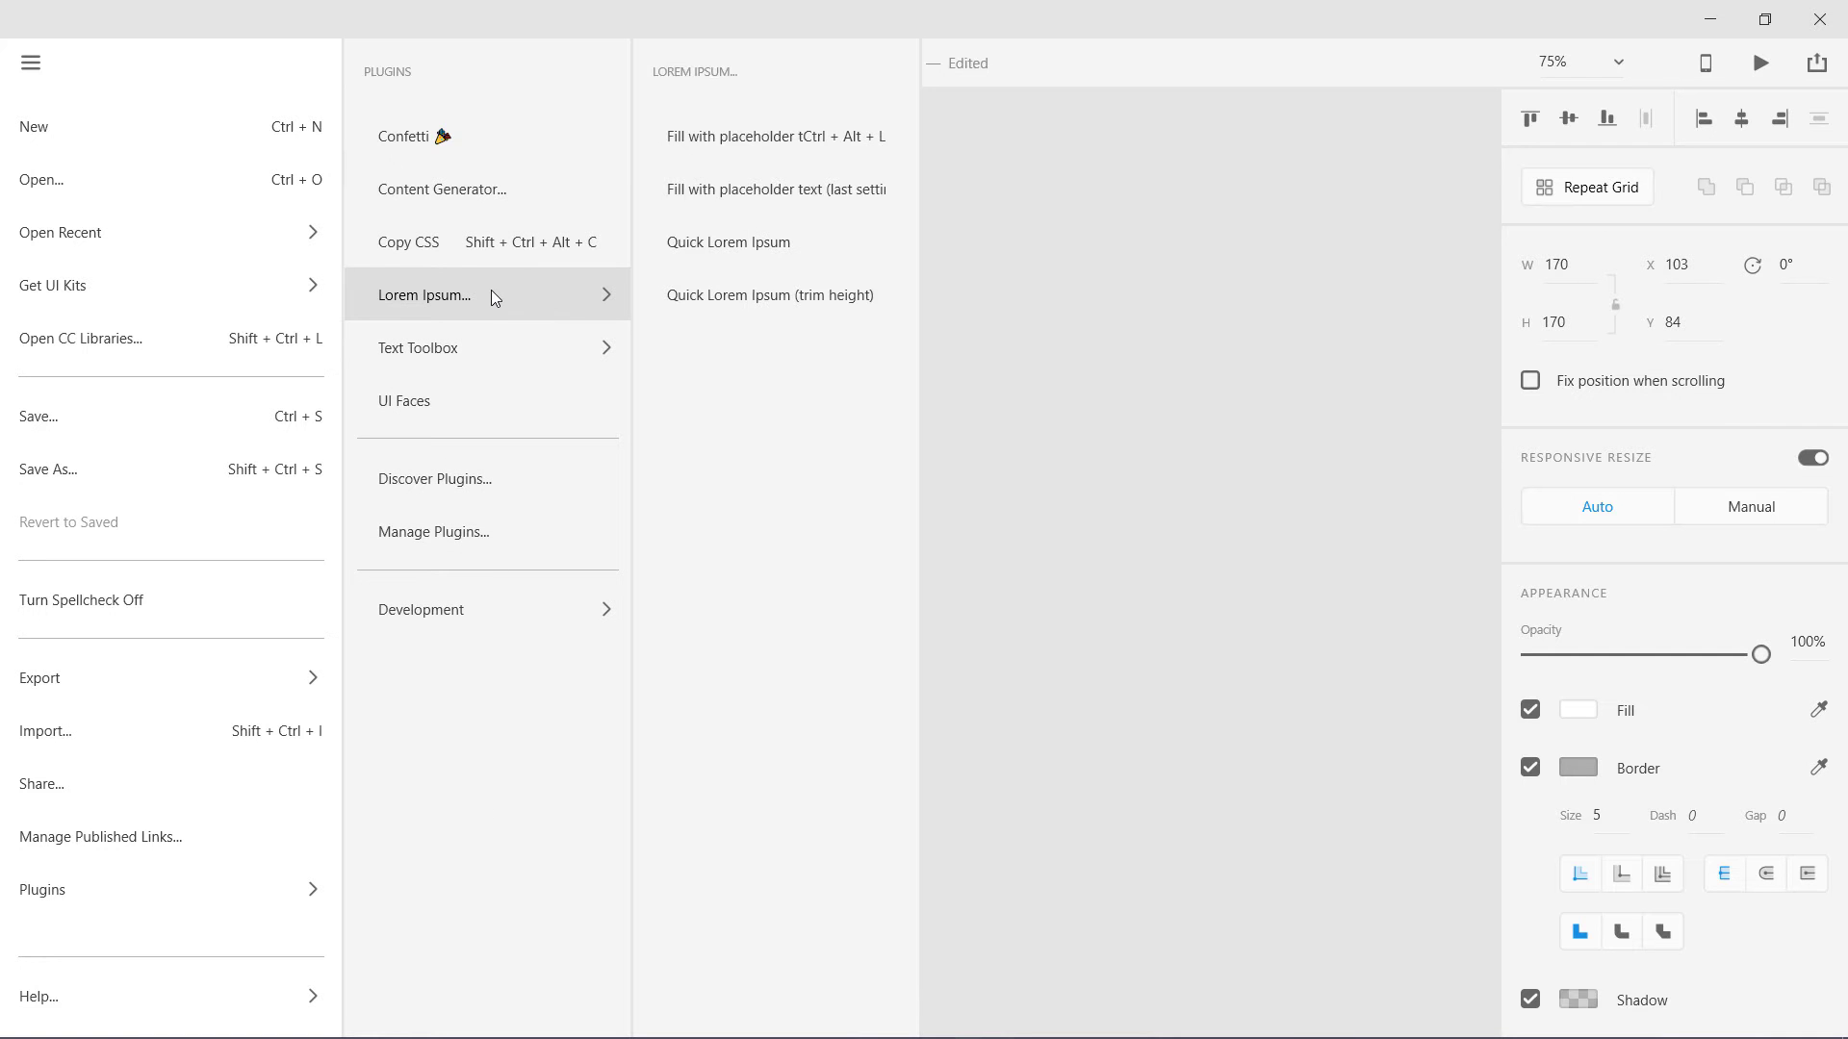
left_click(463, 404)
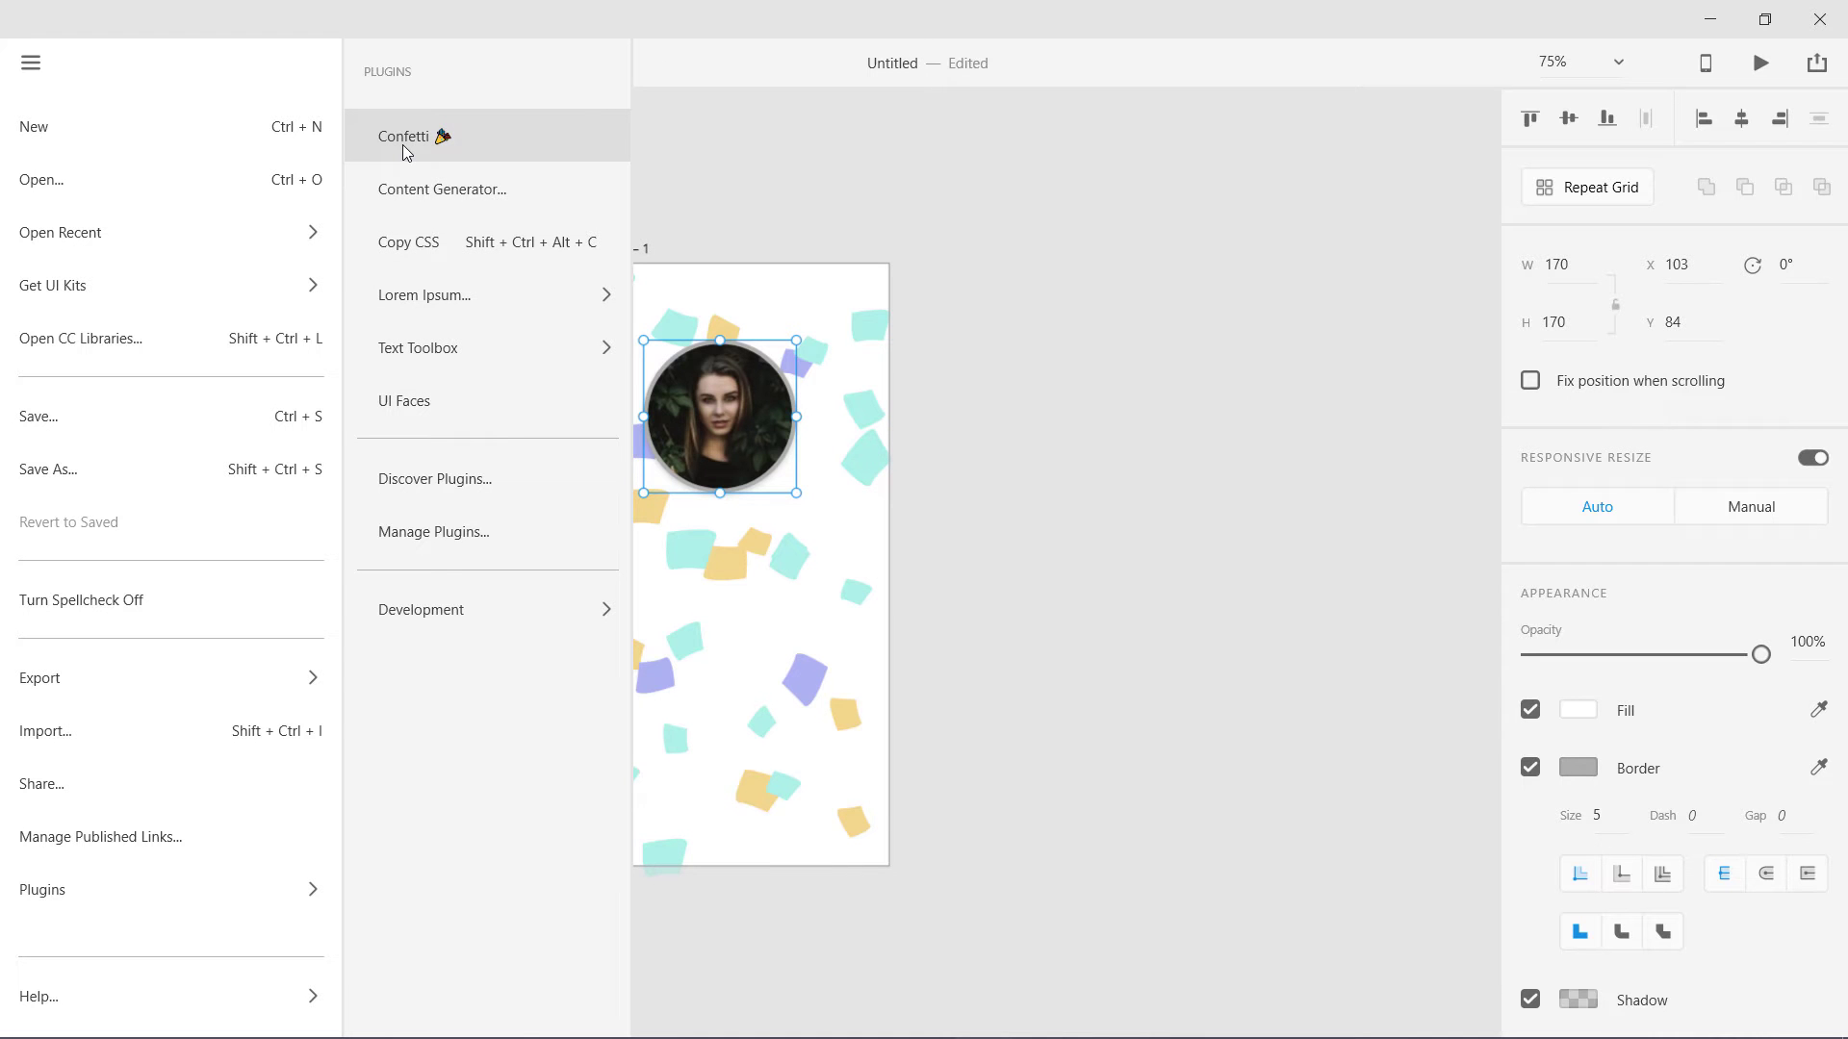
left_click(1072, 342)
left_click(506, 585)
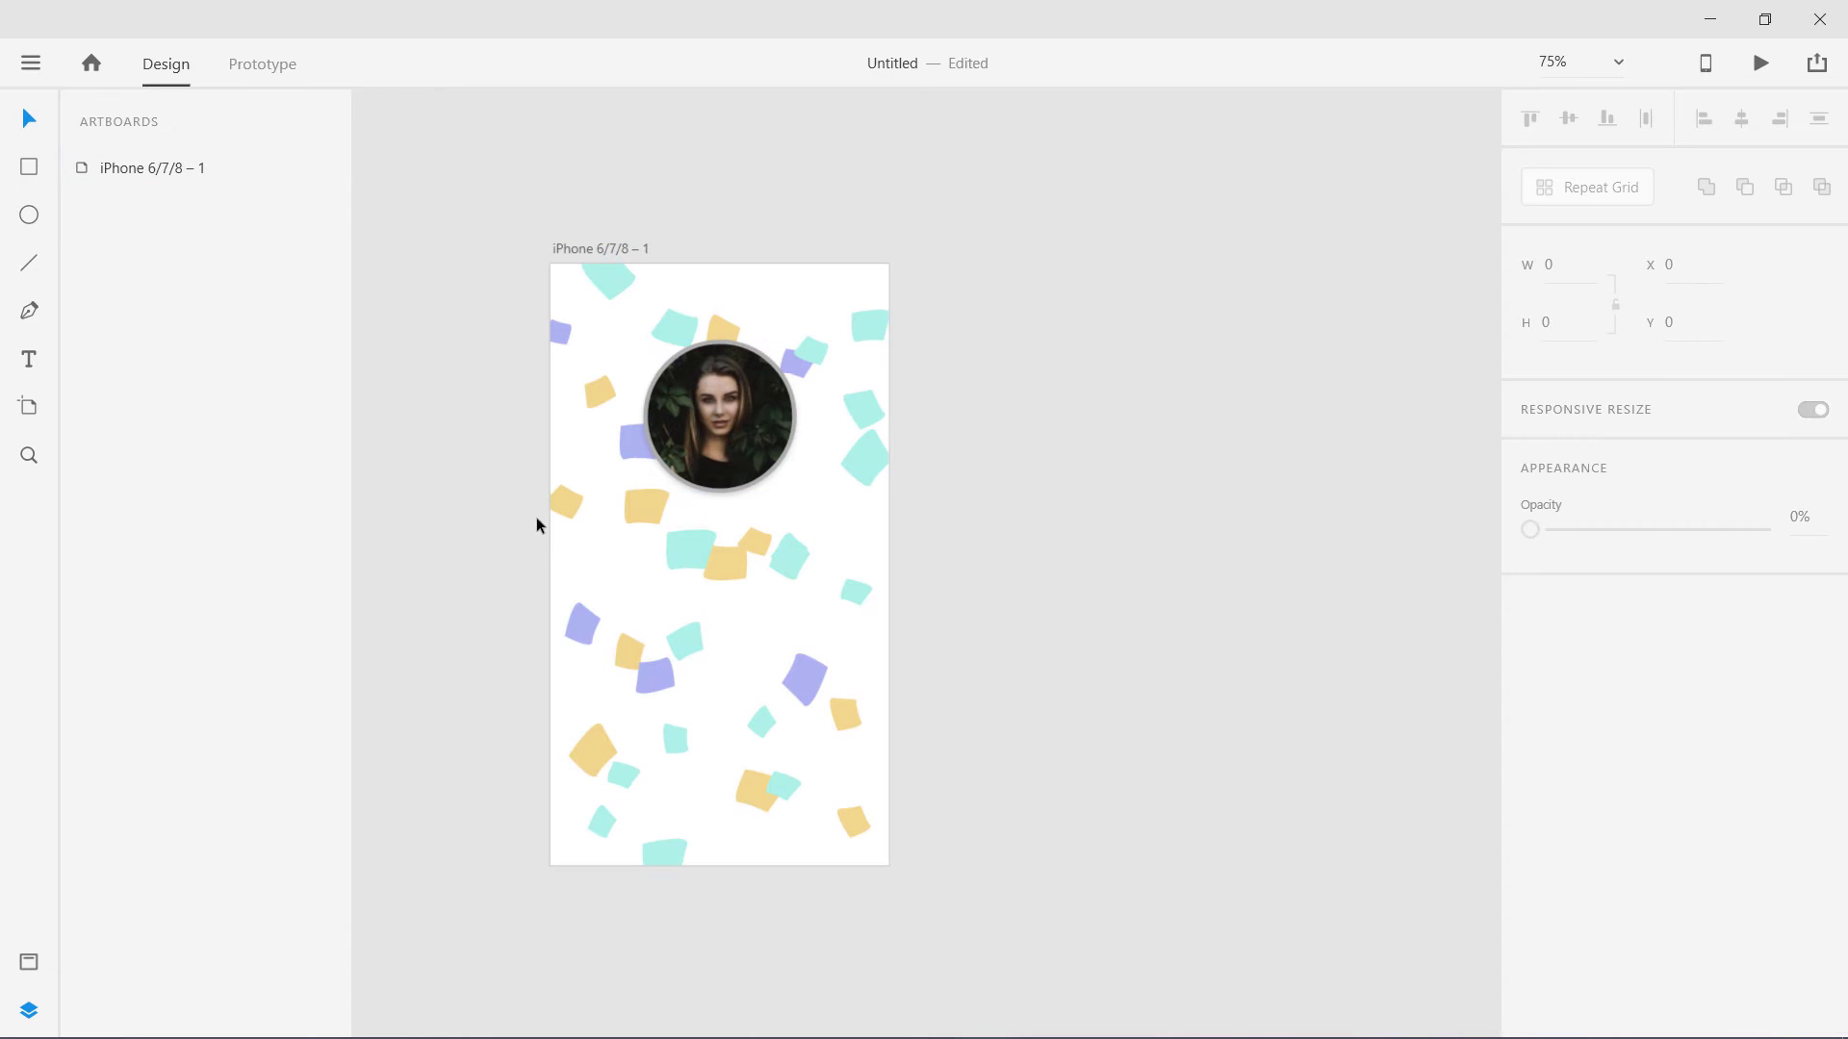
left_click(558, 500)
left_click(425, 505)
left_click(28, 65)
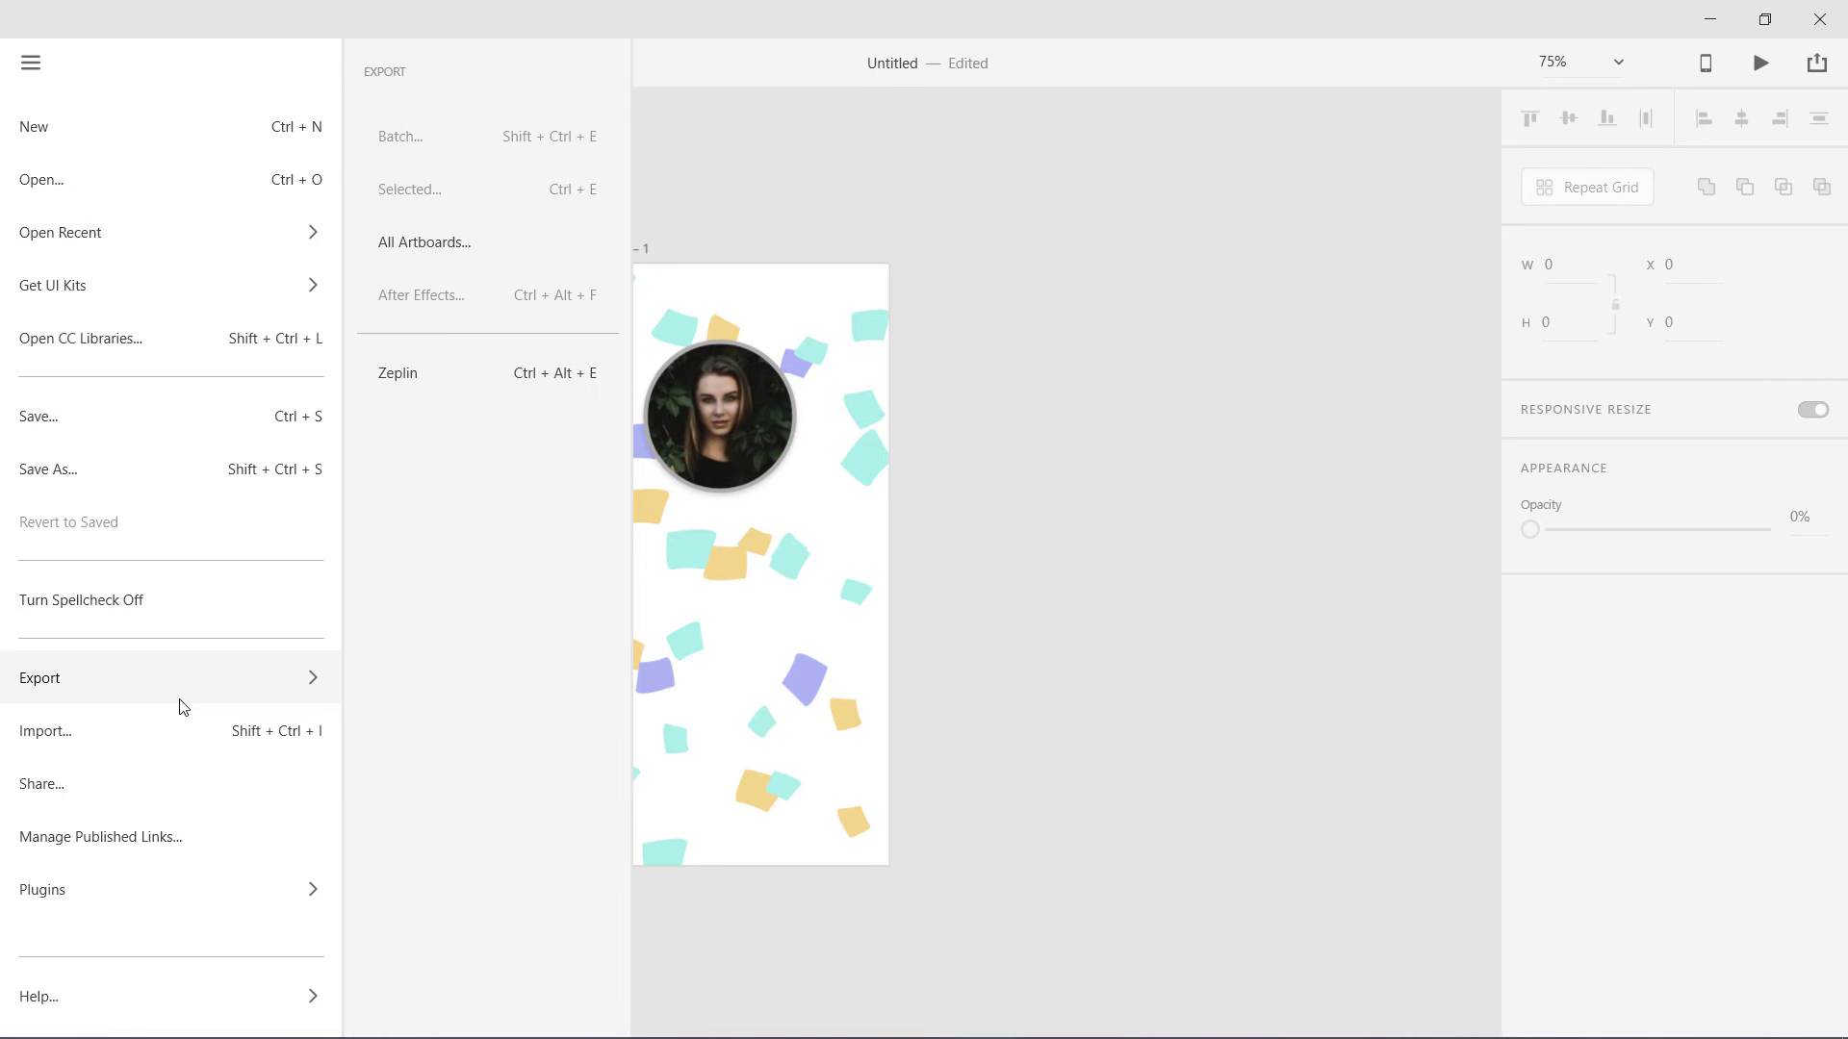
left_click(1307, 433)
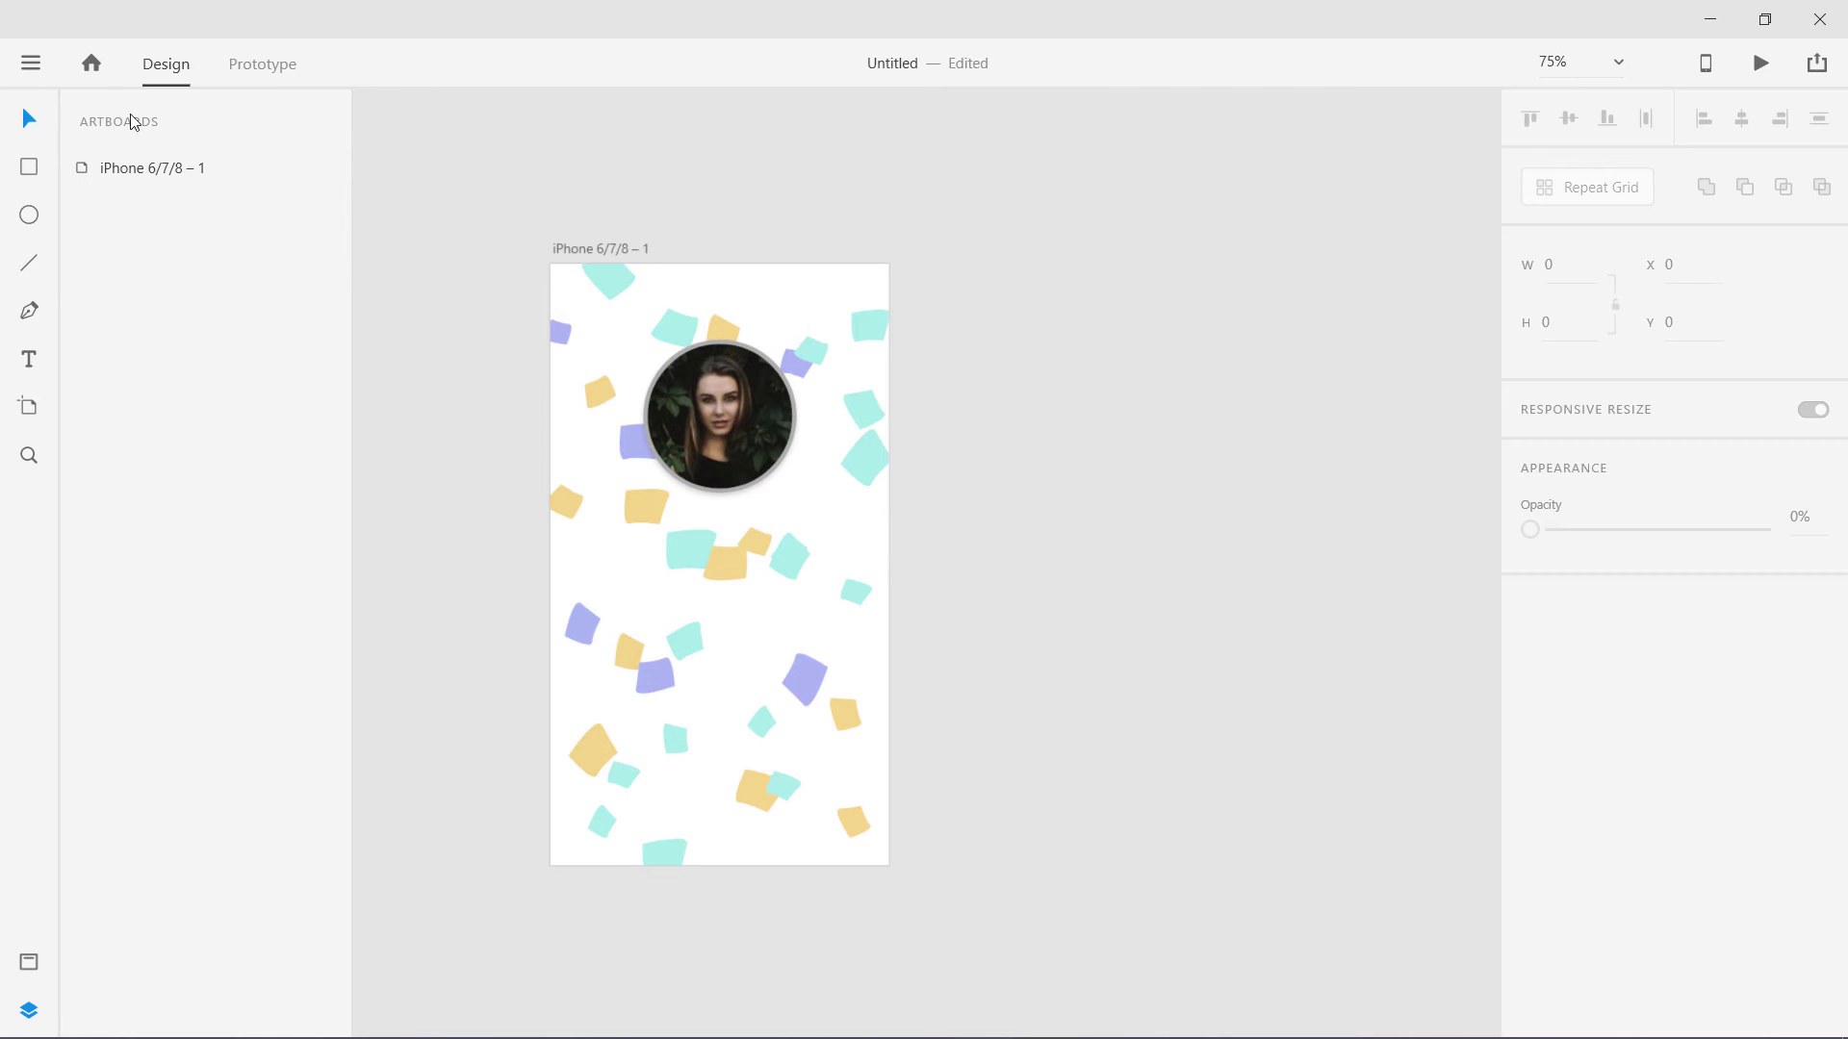
Step: Open Add-ons from the XD home screen and browse the Editors' Choice plugins and UI kits
left_click(91, 66)
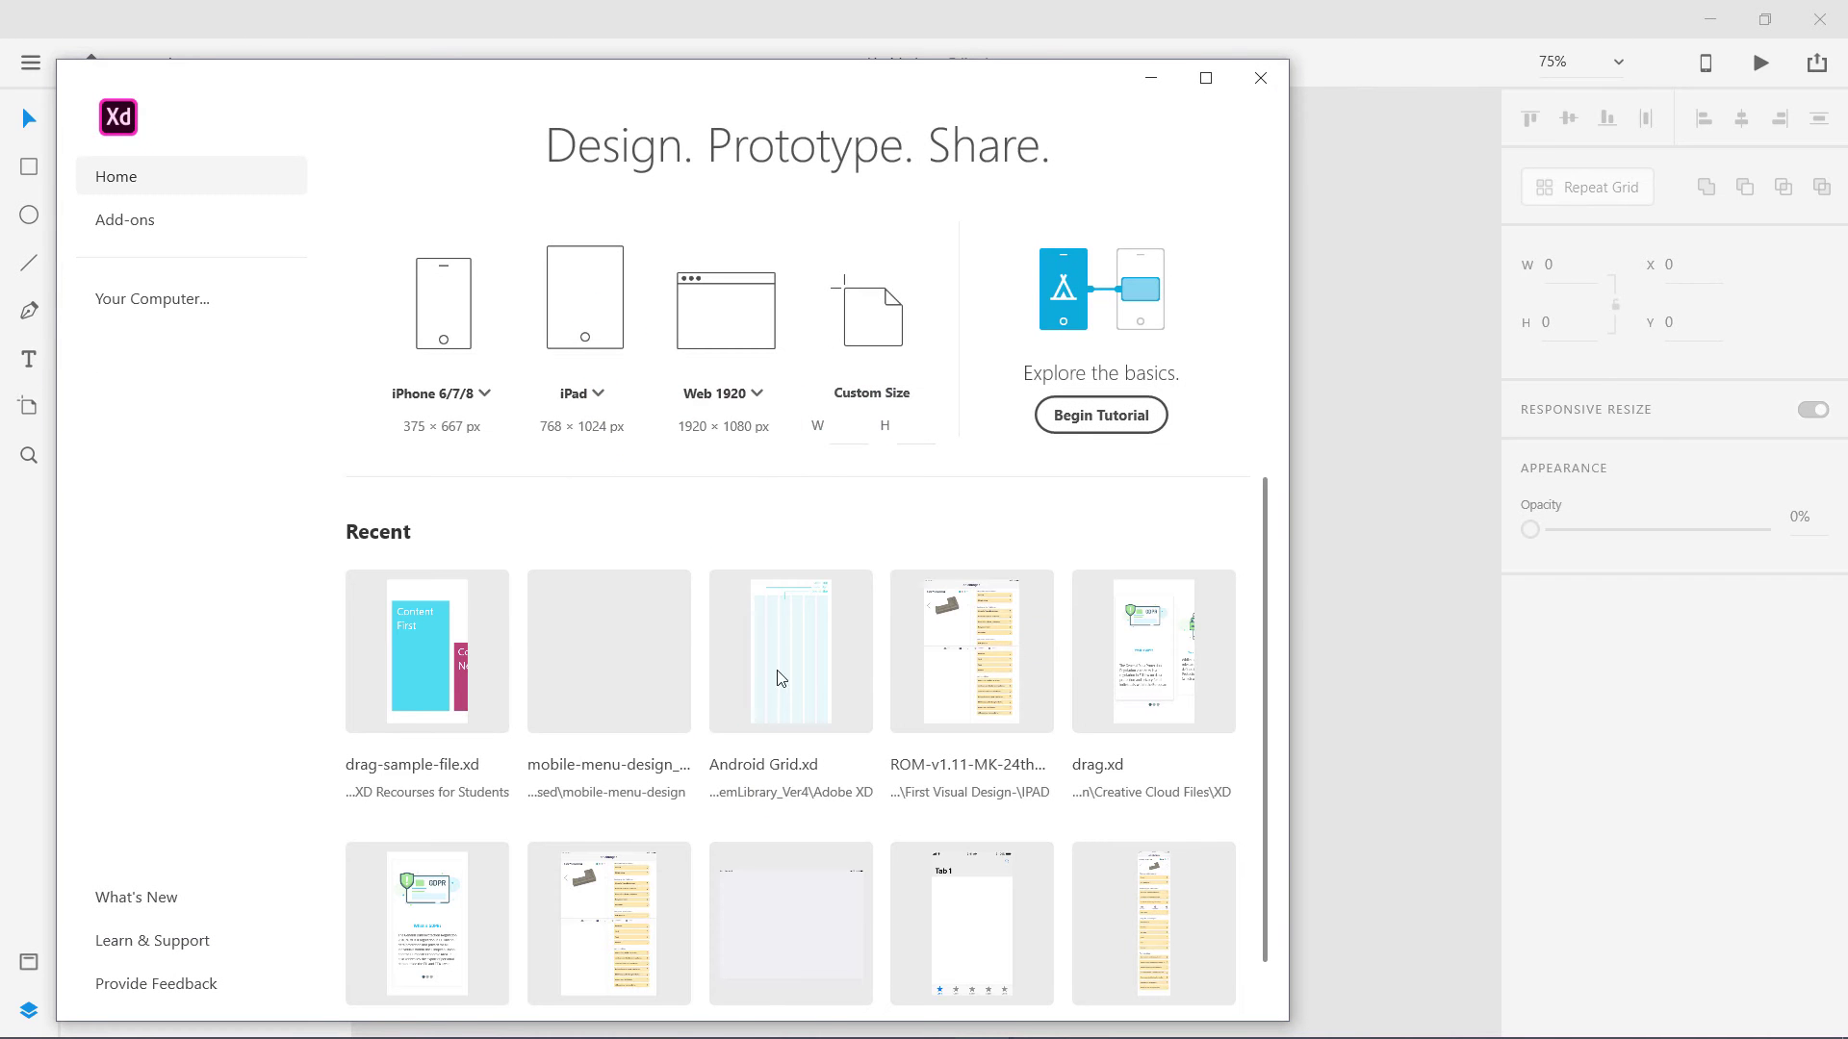
left_click(117, 234)
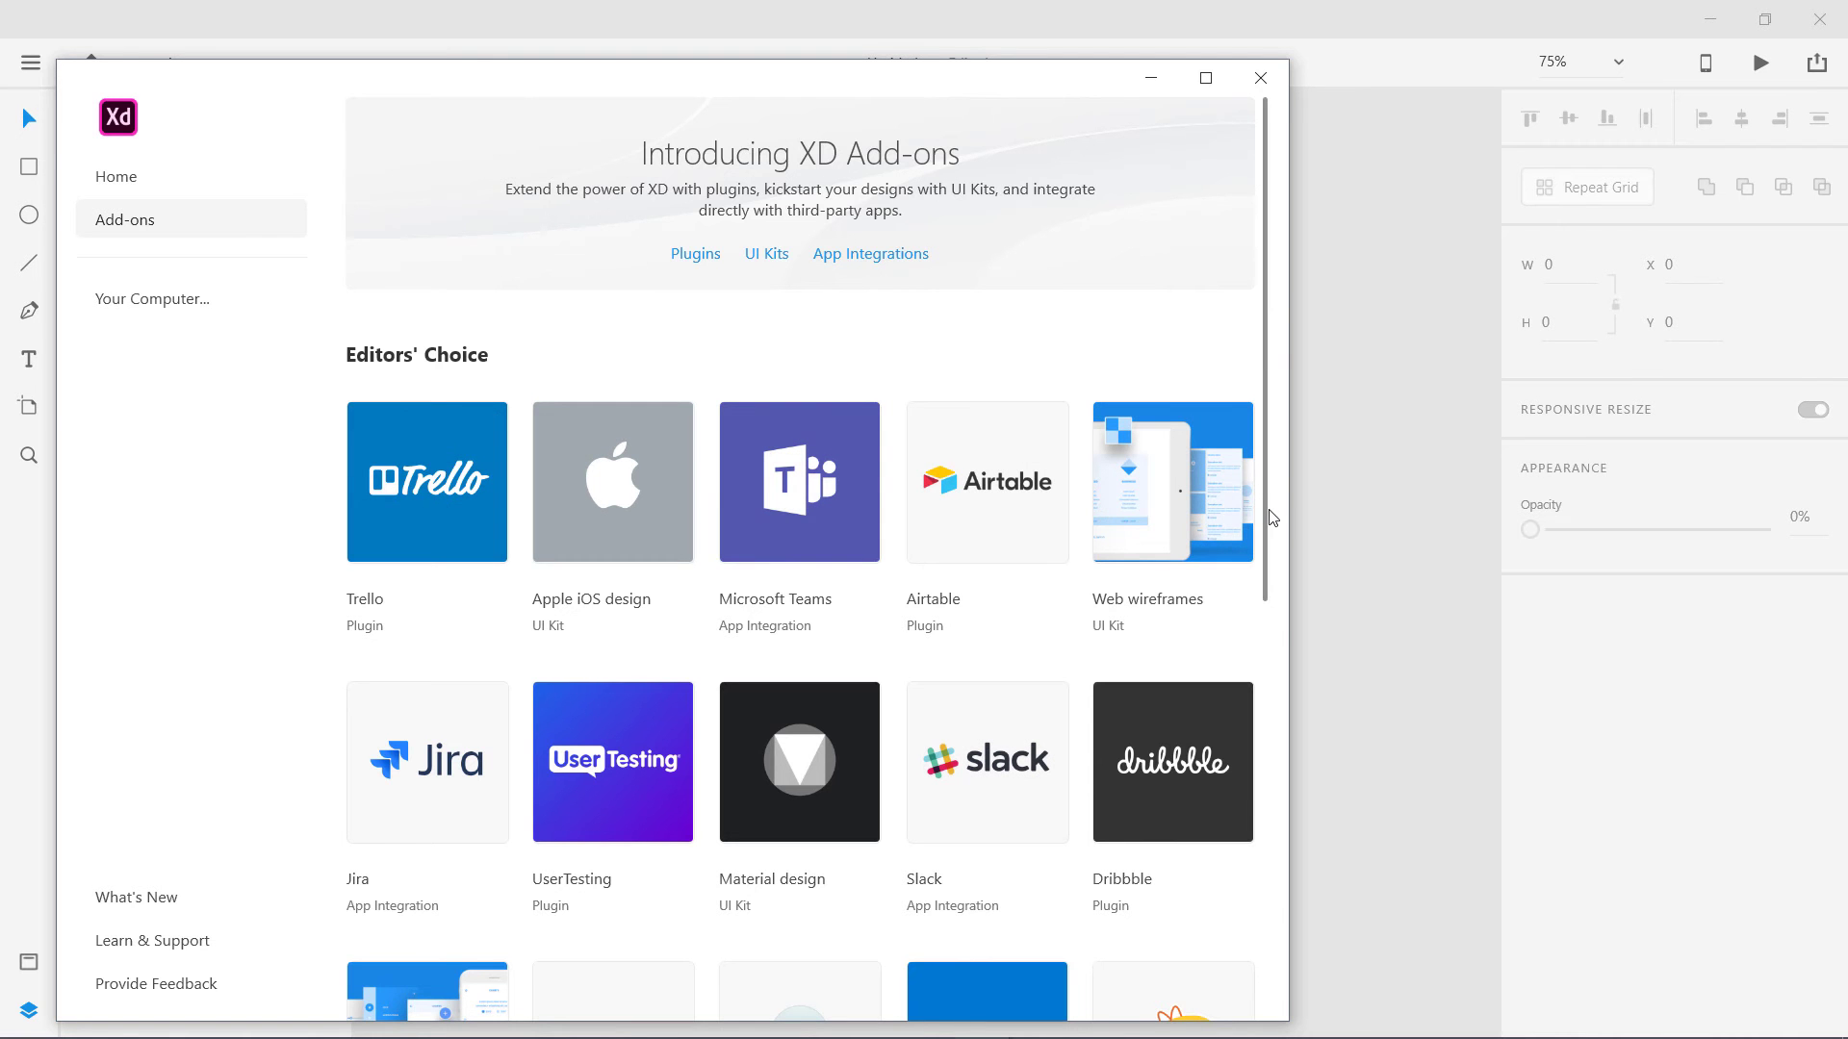
left_click_drag(1271, 520, 1285, 778)
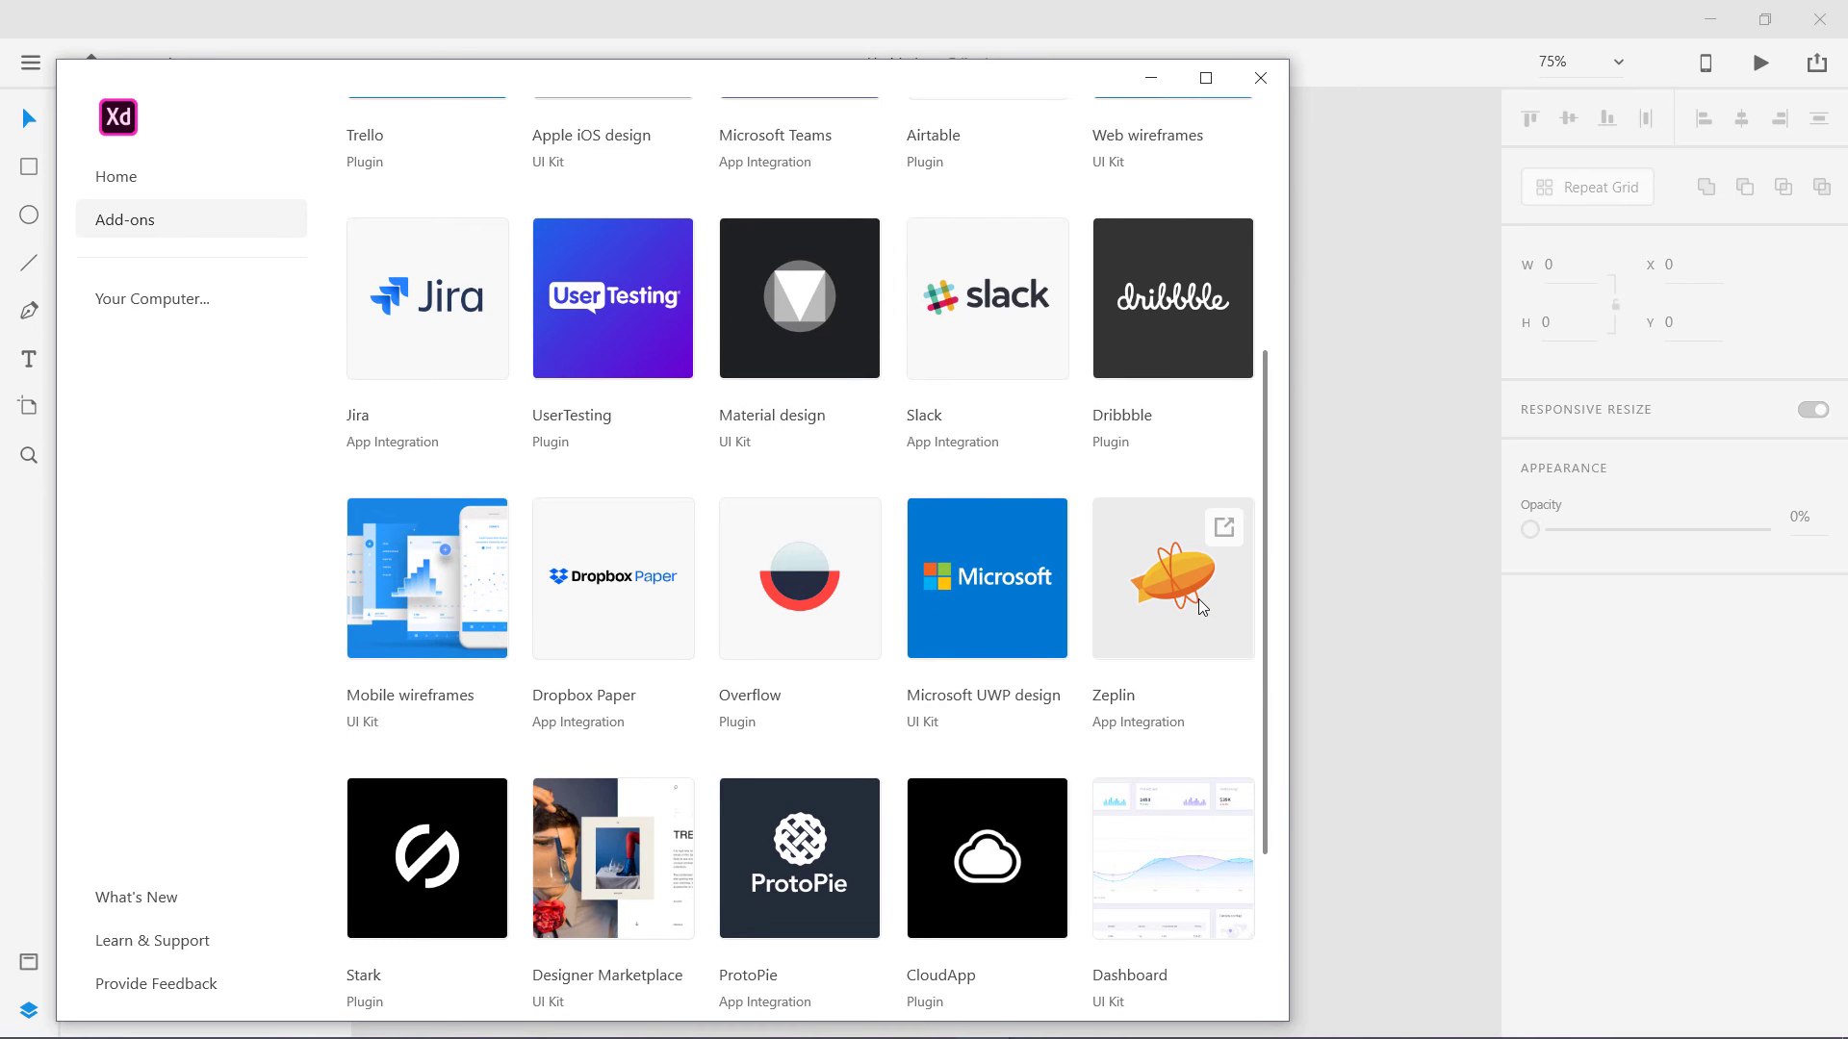
scroll(1280, 783, "down", 1)
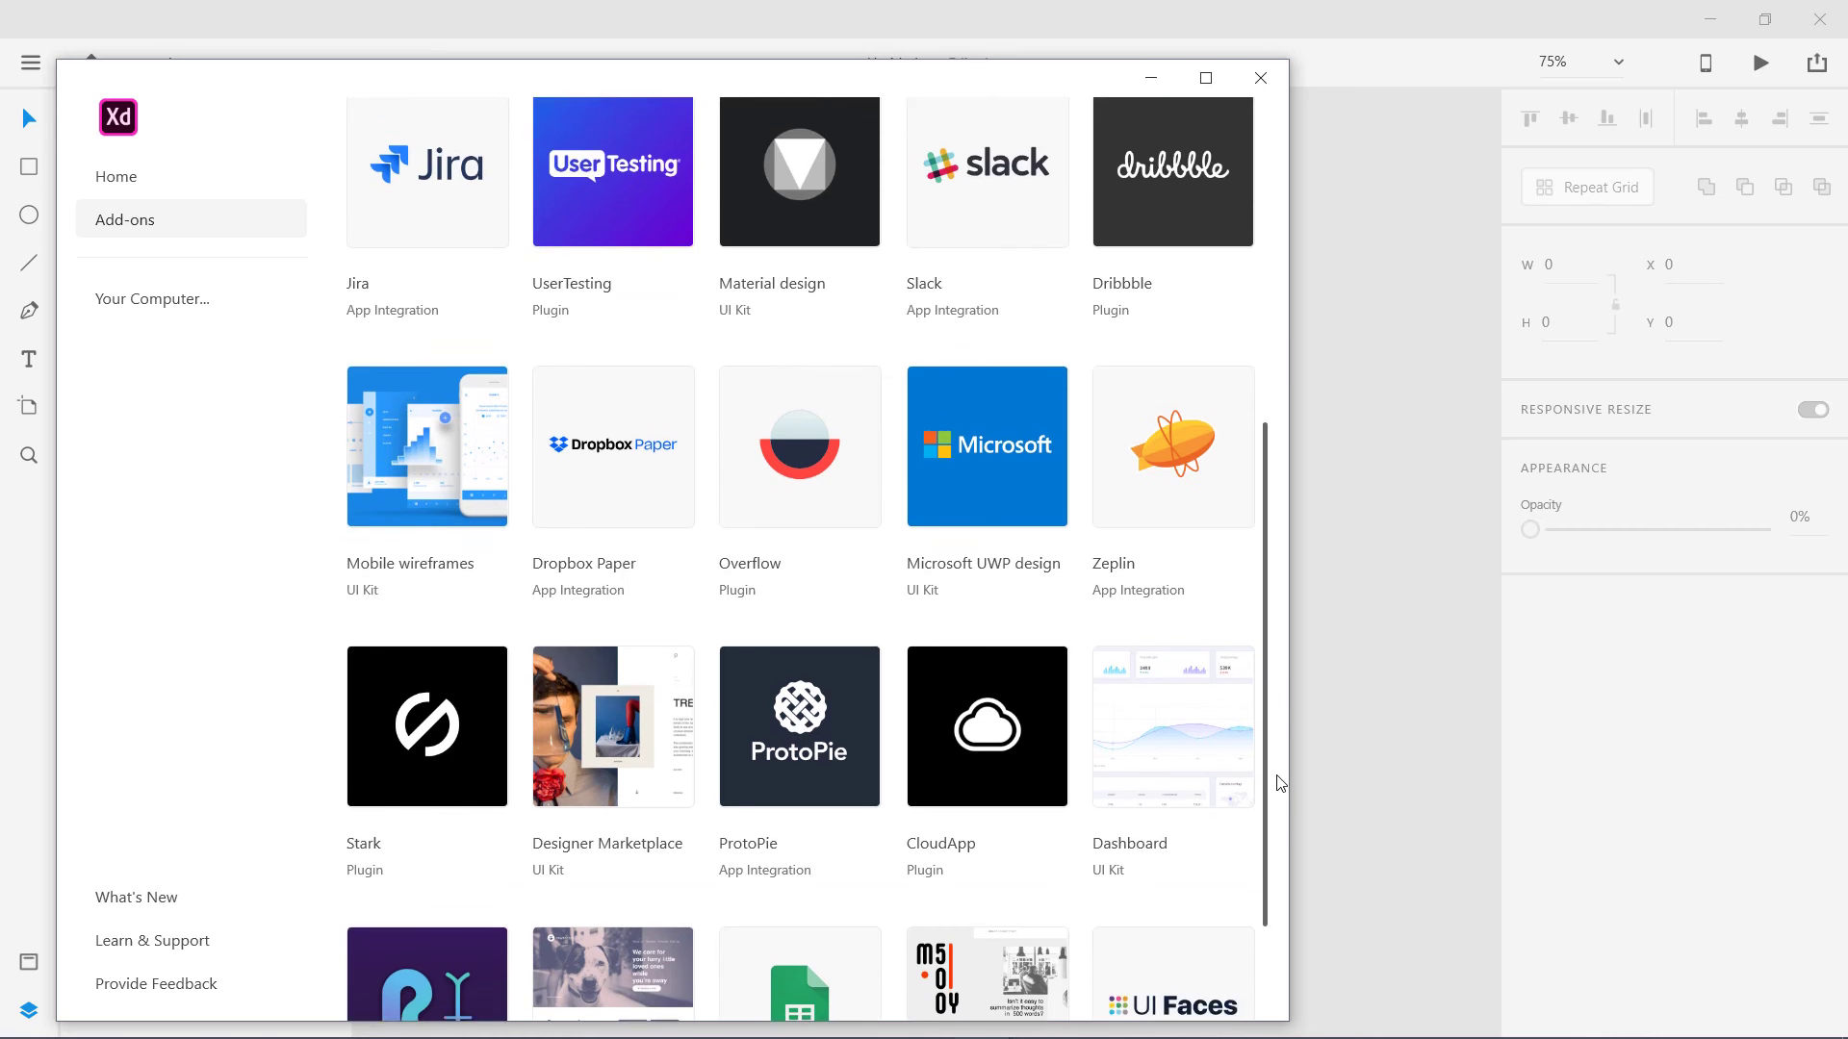
left_click_drag(1281, 783, 1285, 878)
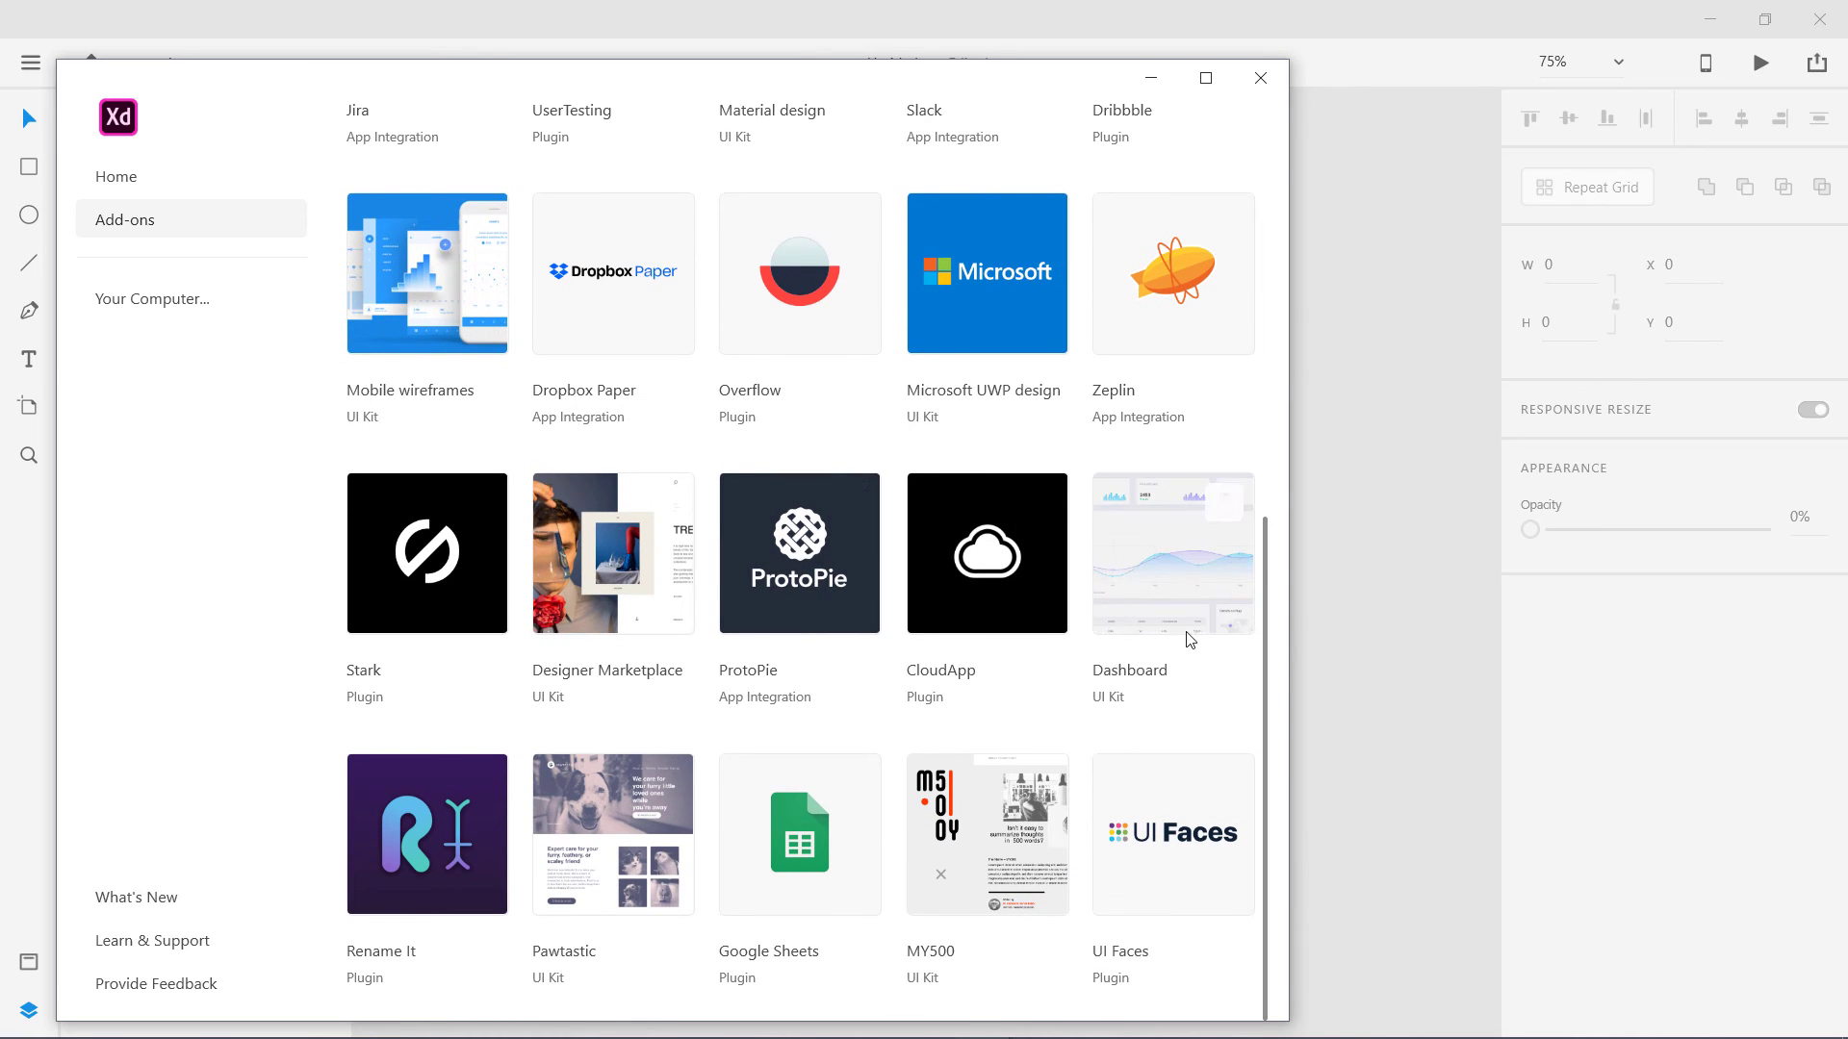
scroll(760, 717, "up", 5)
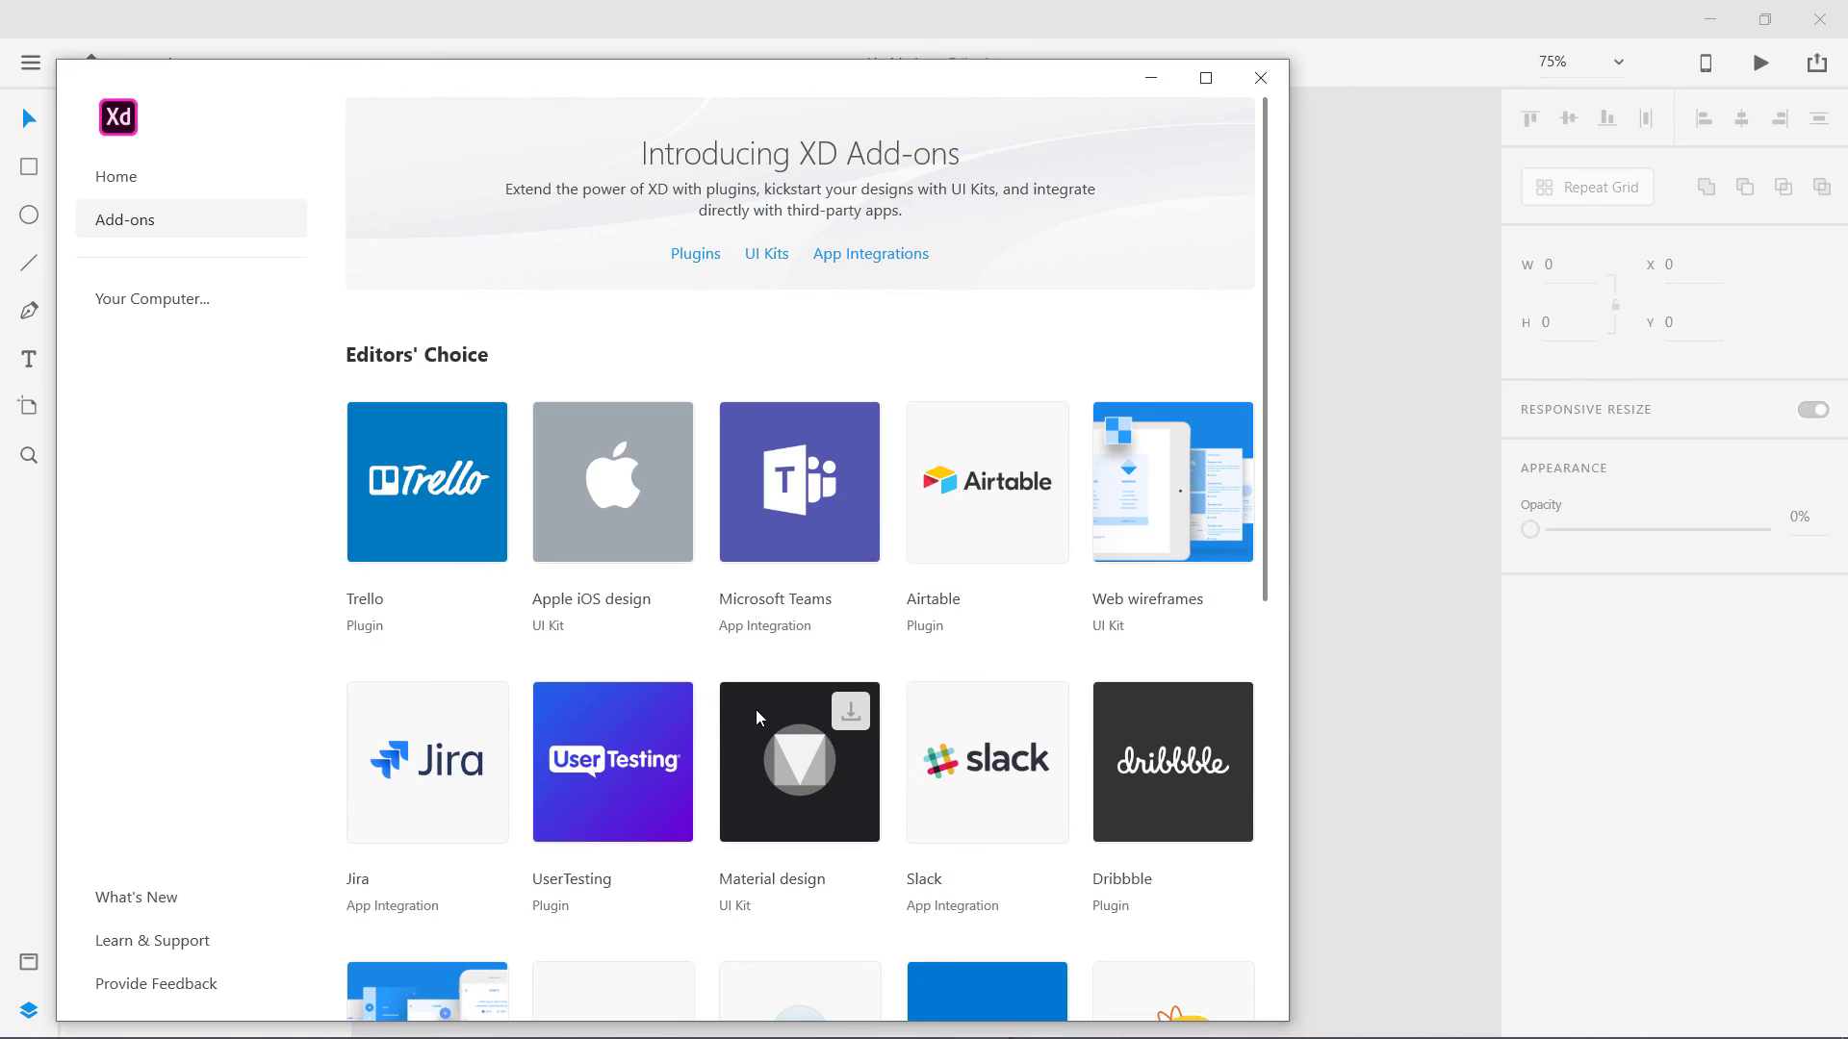
scroll(754, 708, "down", 4)
scroll(744, 717, "down", 2)
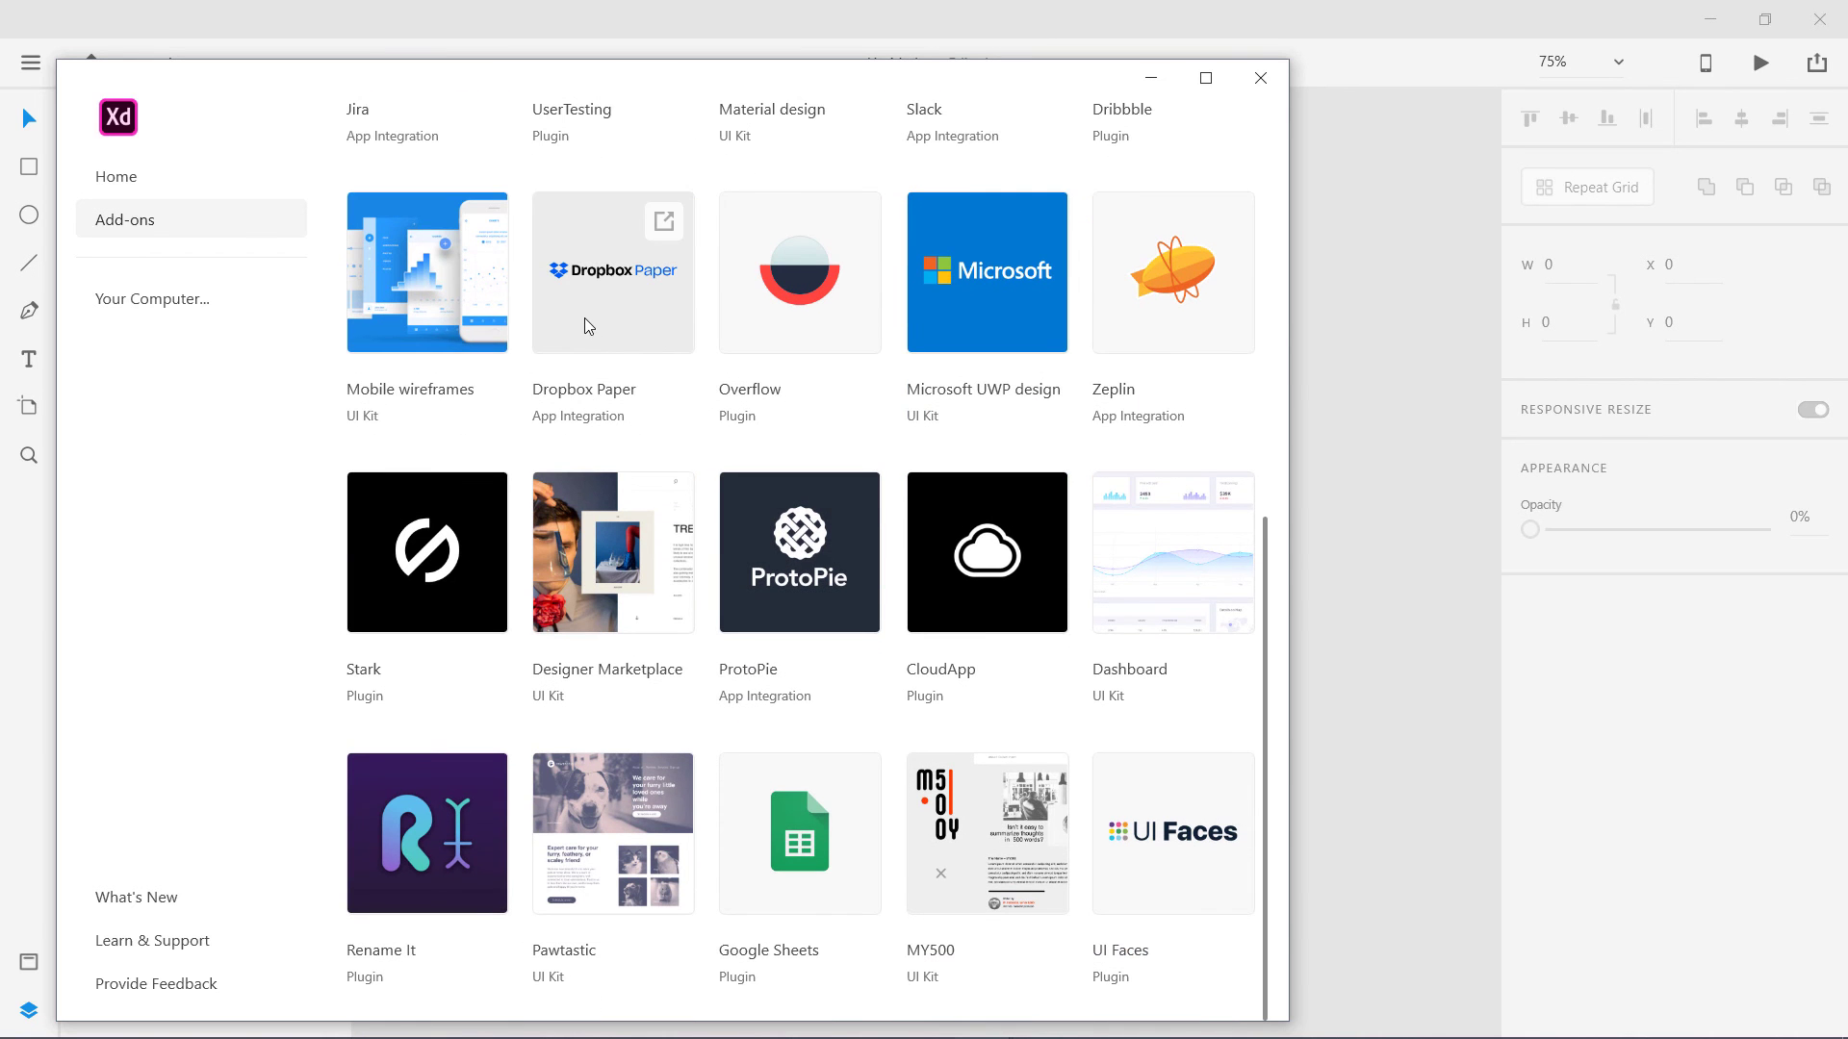
scroll(701, 827, "up", 6)
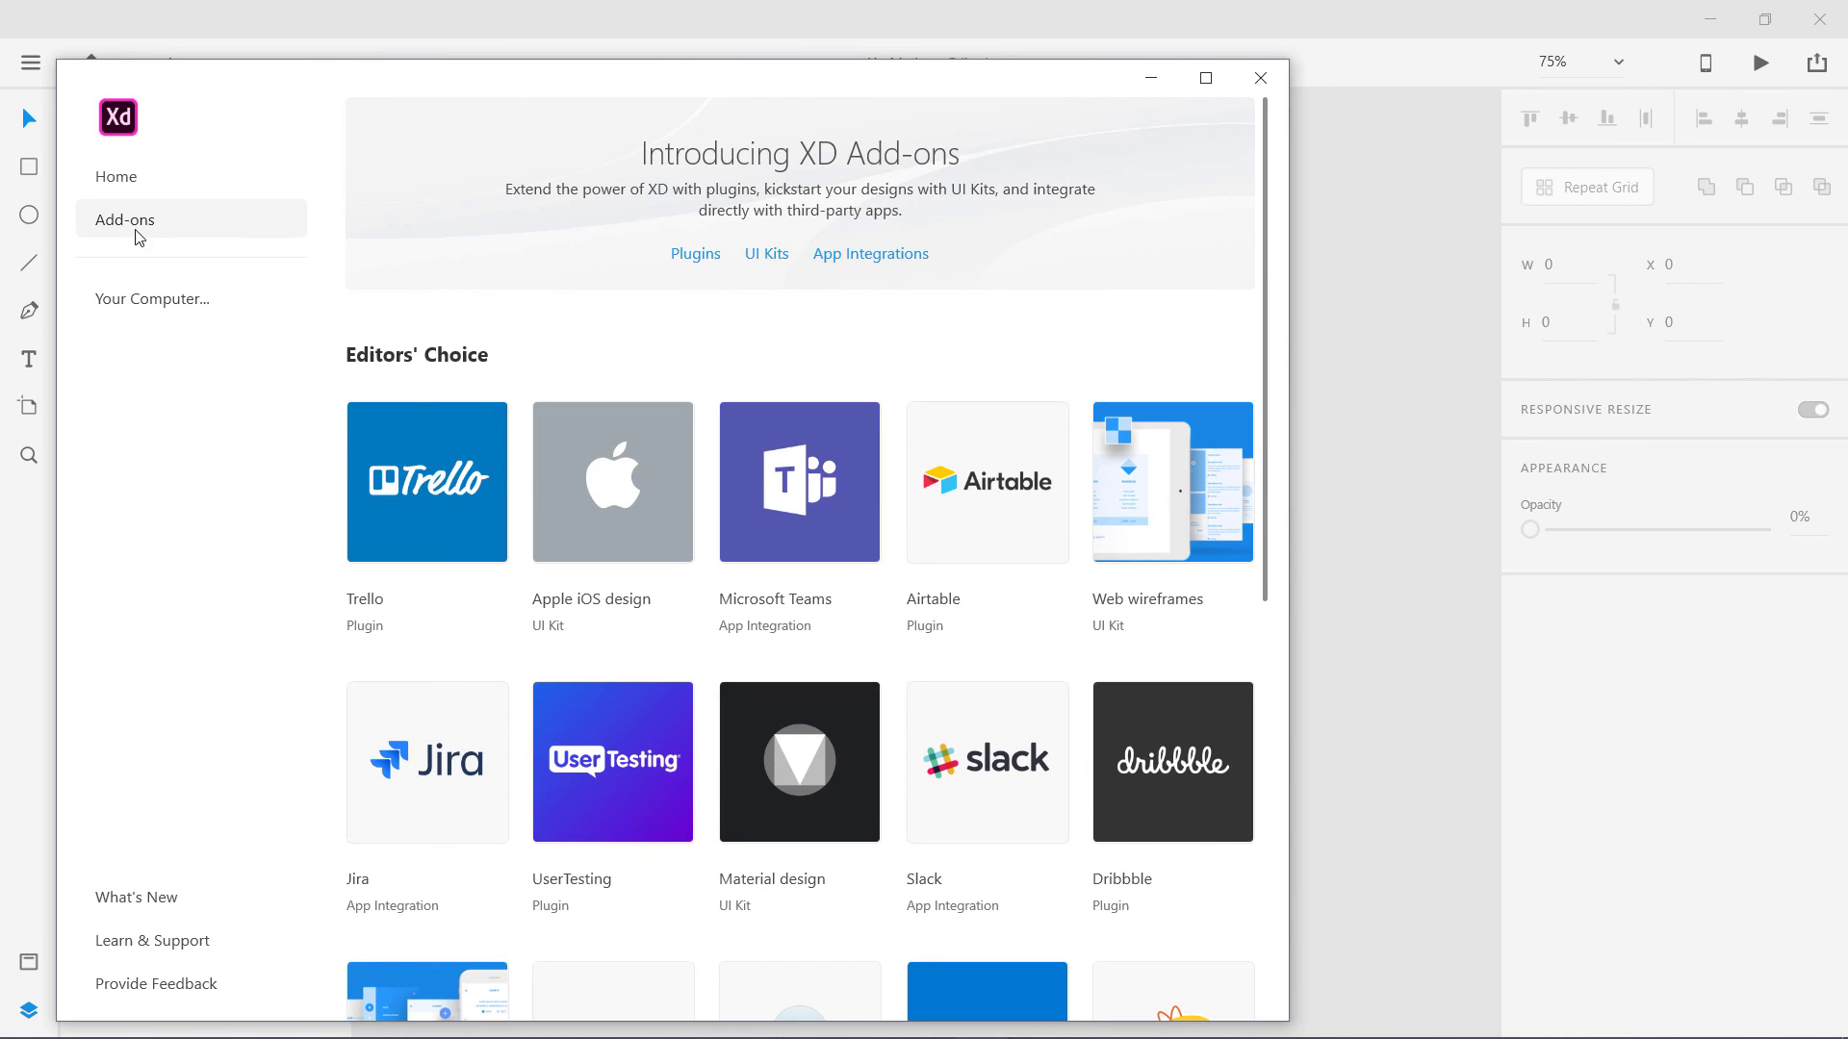